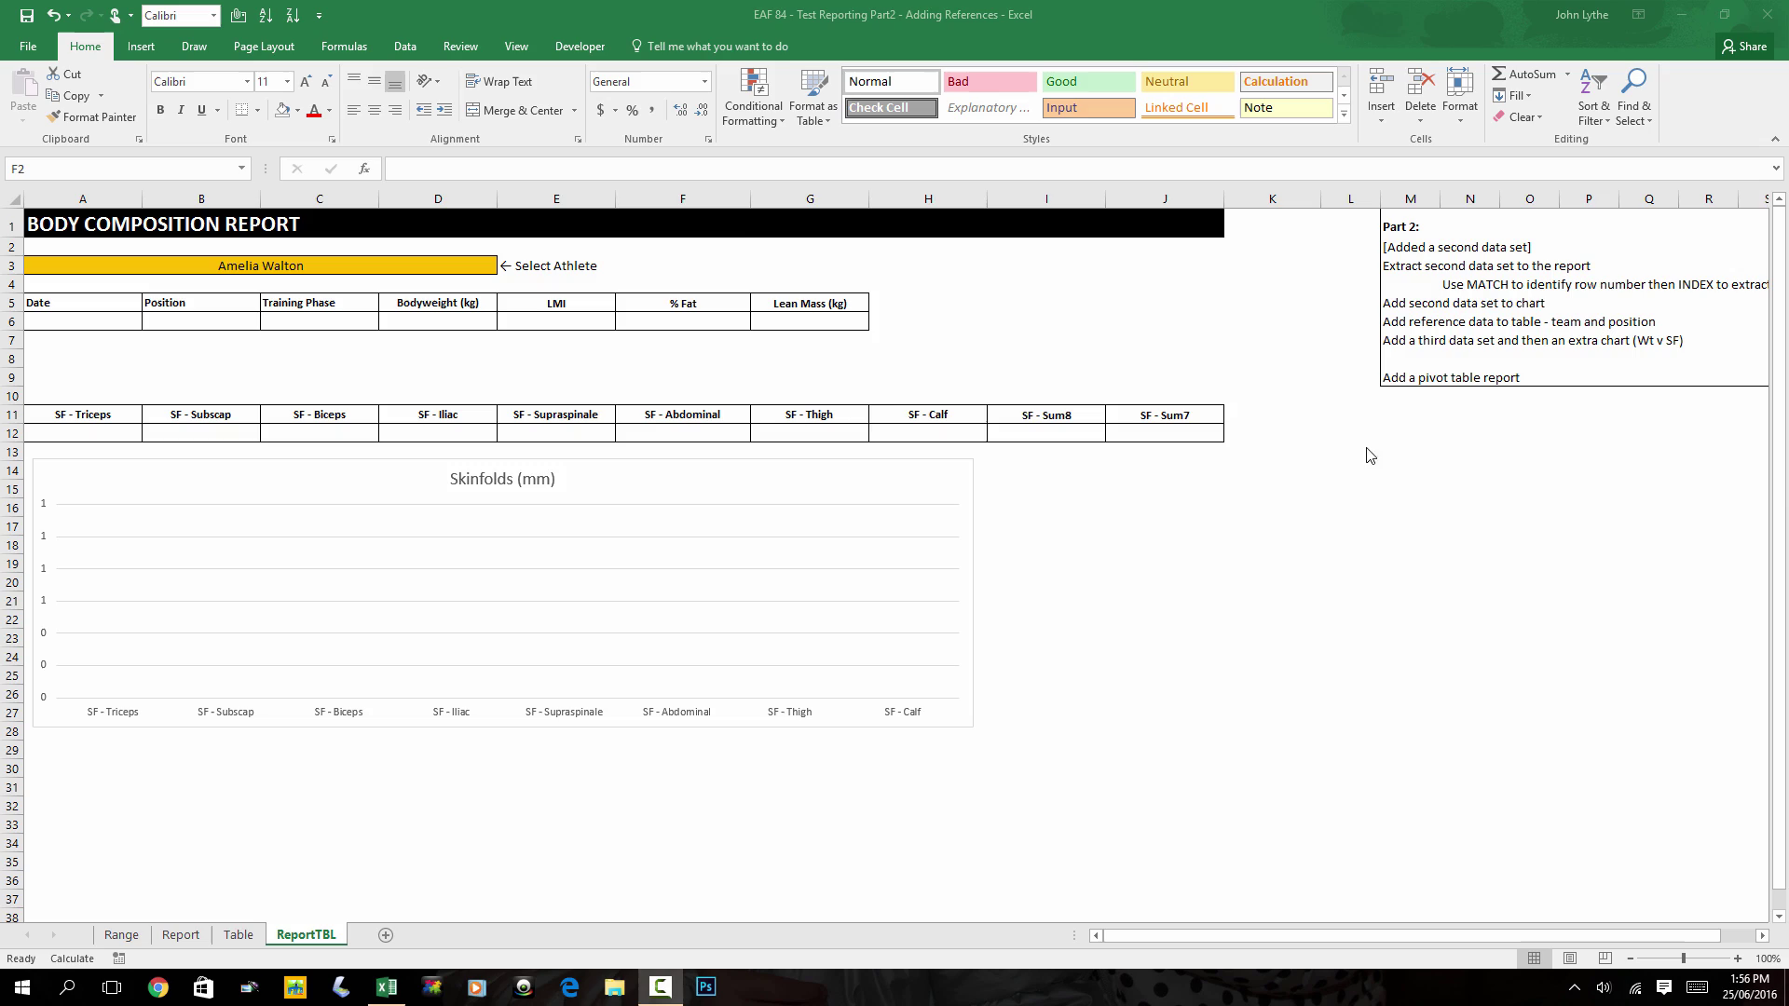
{"action": "left_click", "coordinate": [239, 935]}
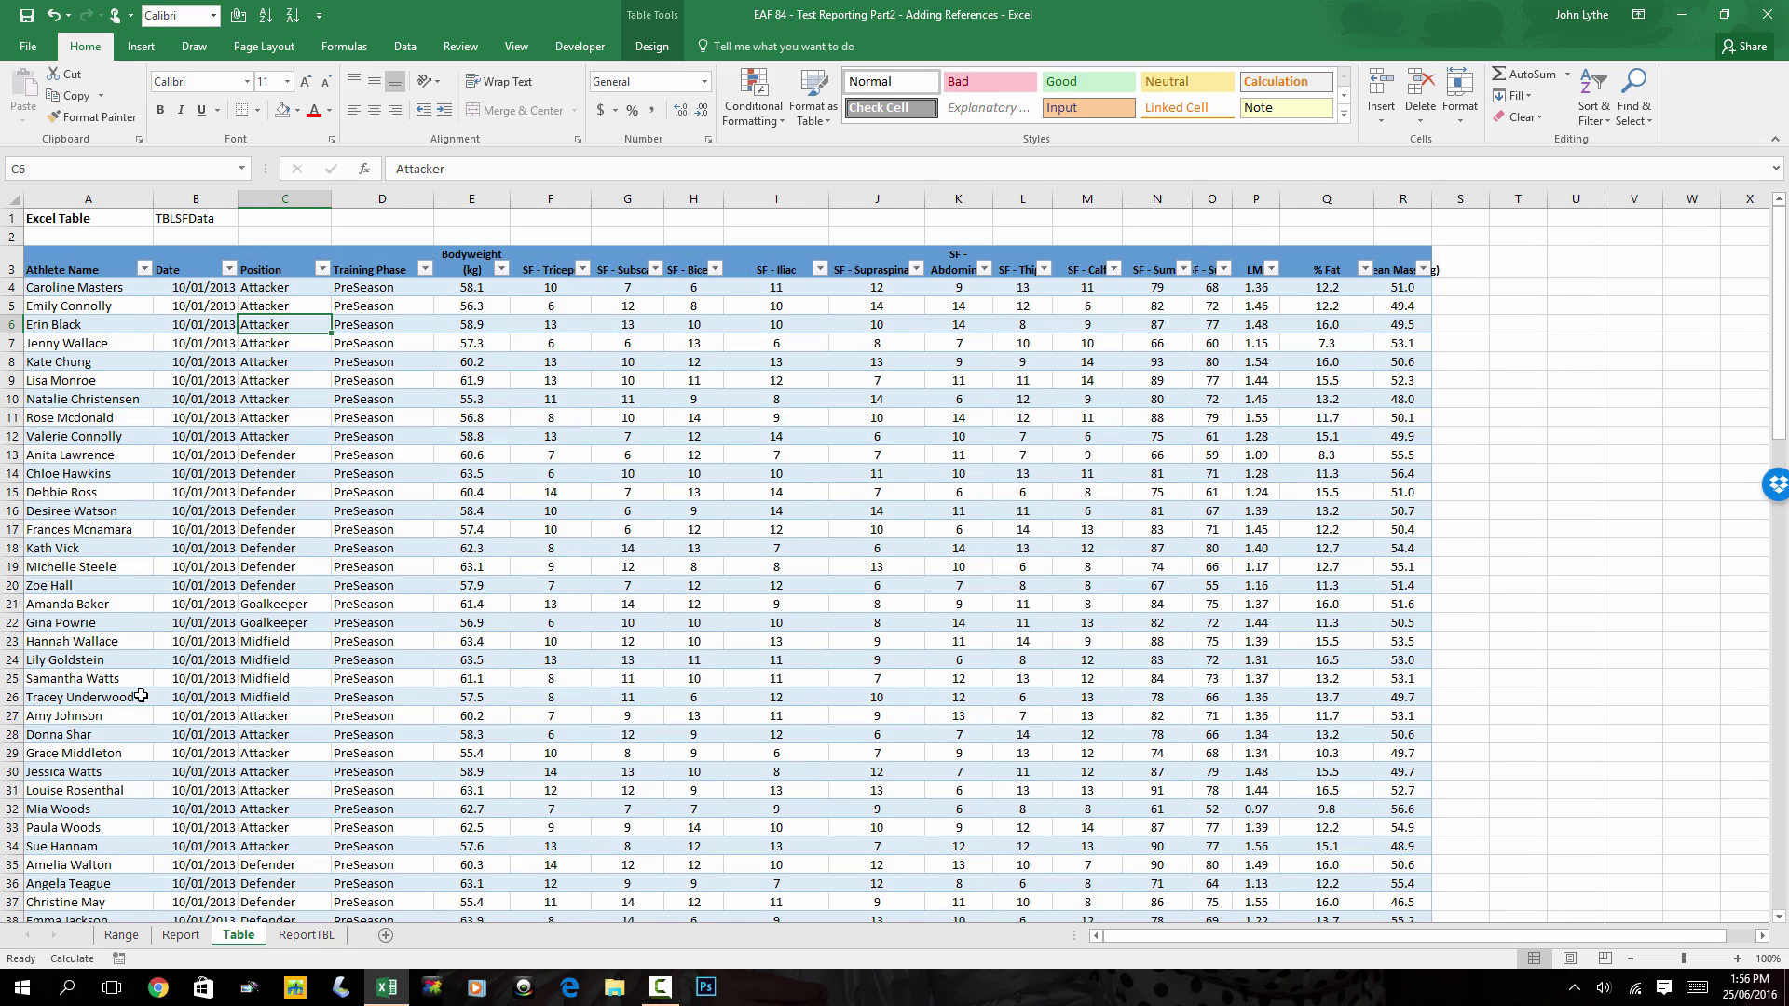
{"action": "scroll", "coordinate": [140, 696], "scroll_direction": "down", "scroll_amount": 13}
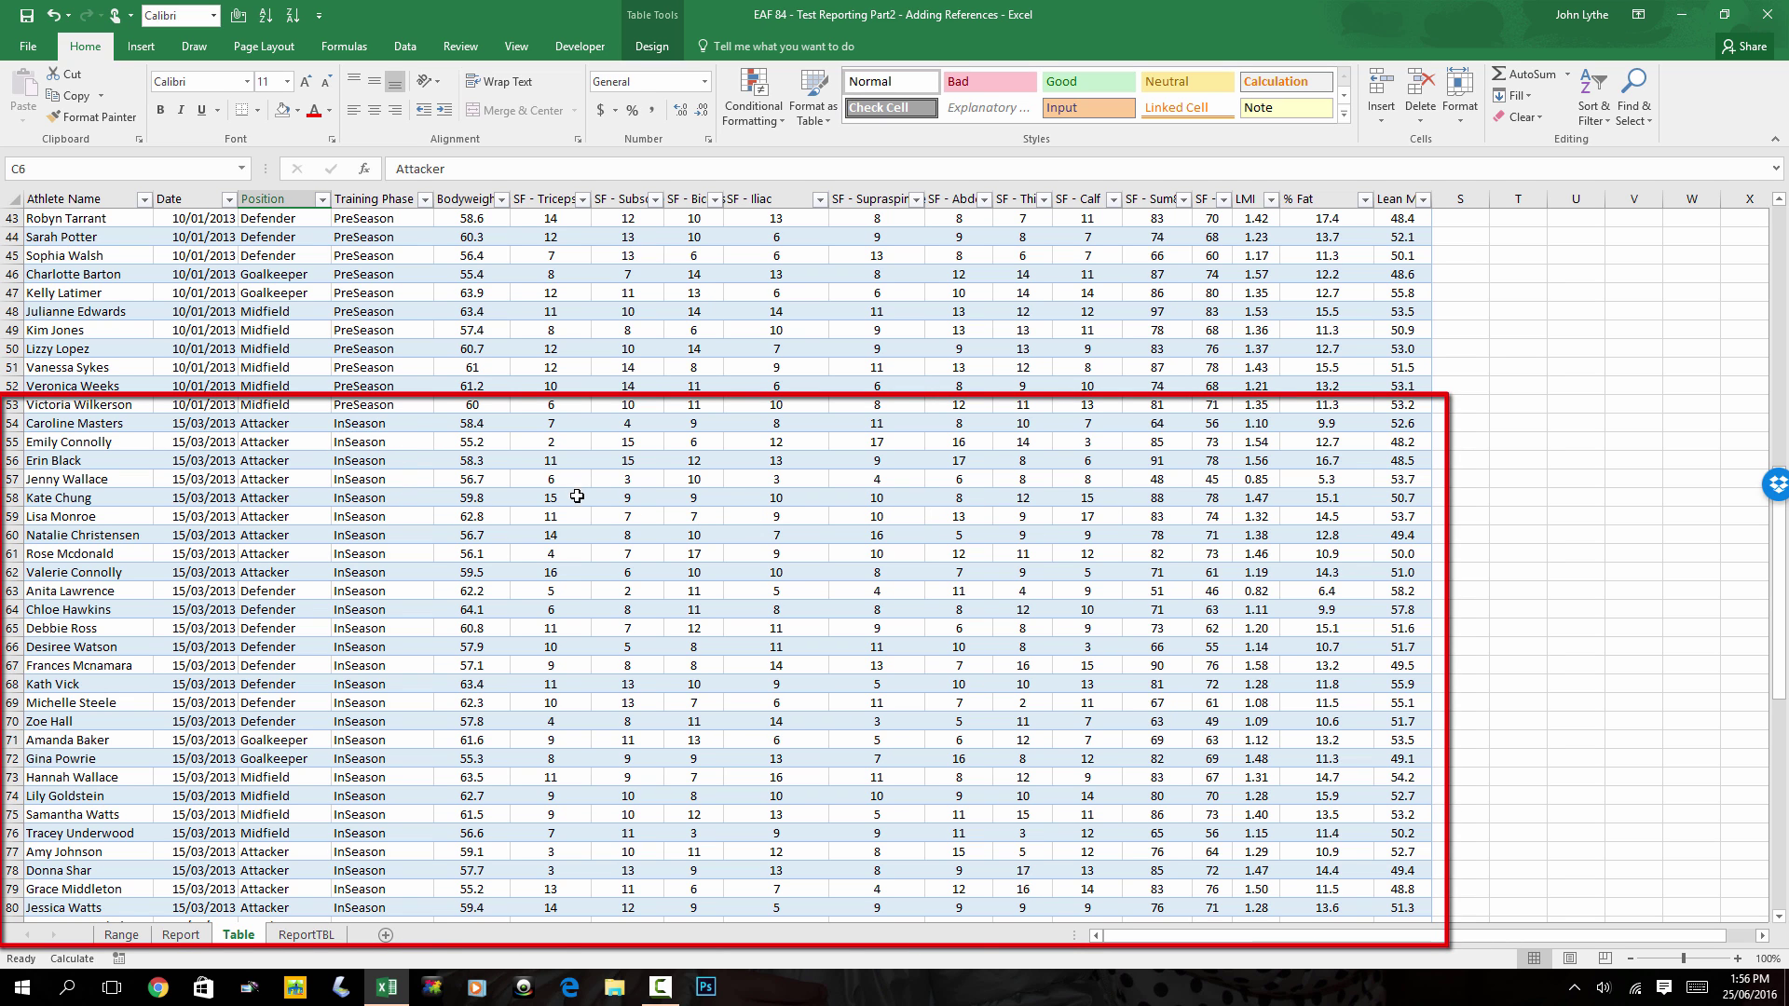
{"action": "scroll", "coordinate": [552, 785], "scroll_direction": "up", "scroll_amount": 14}
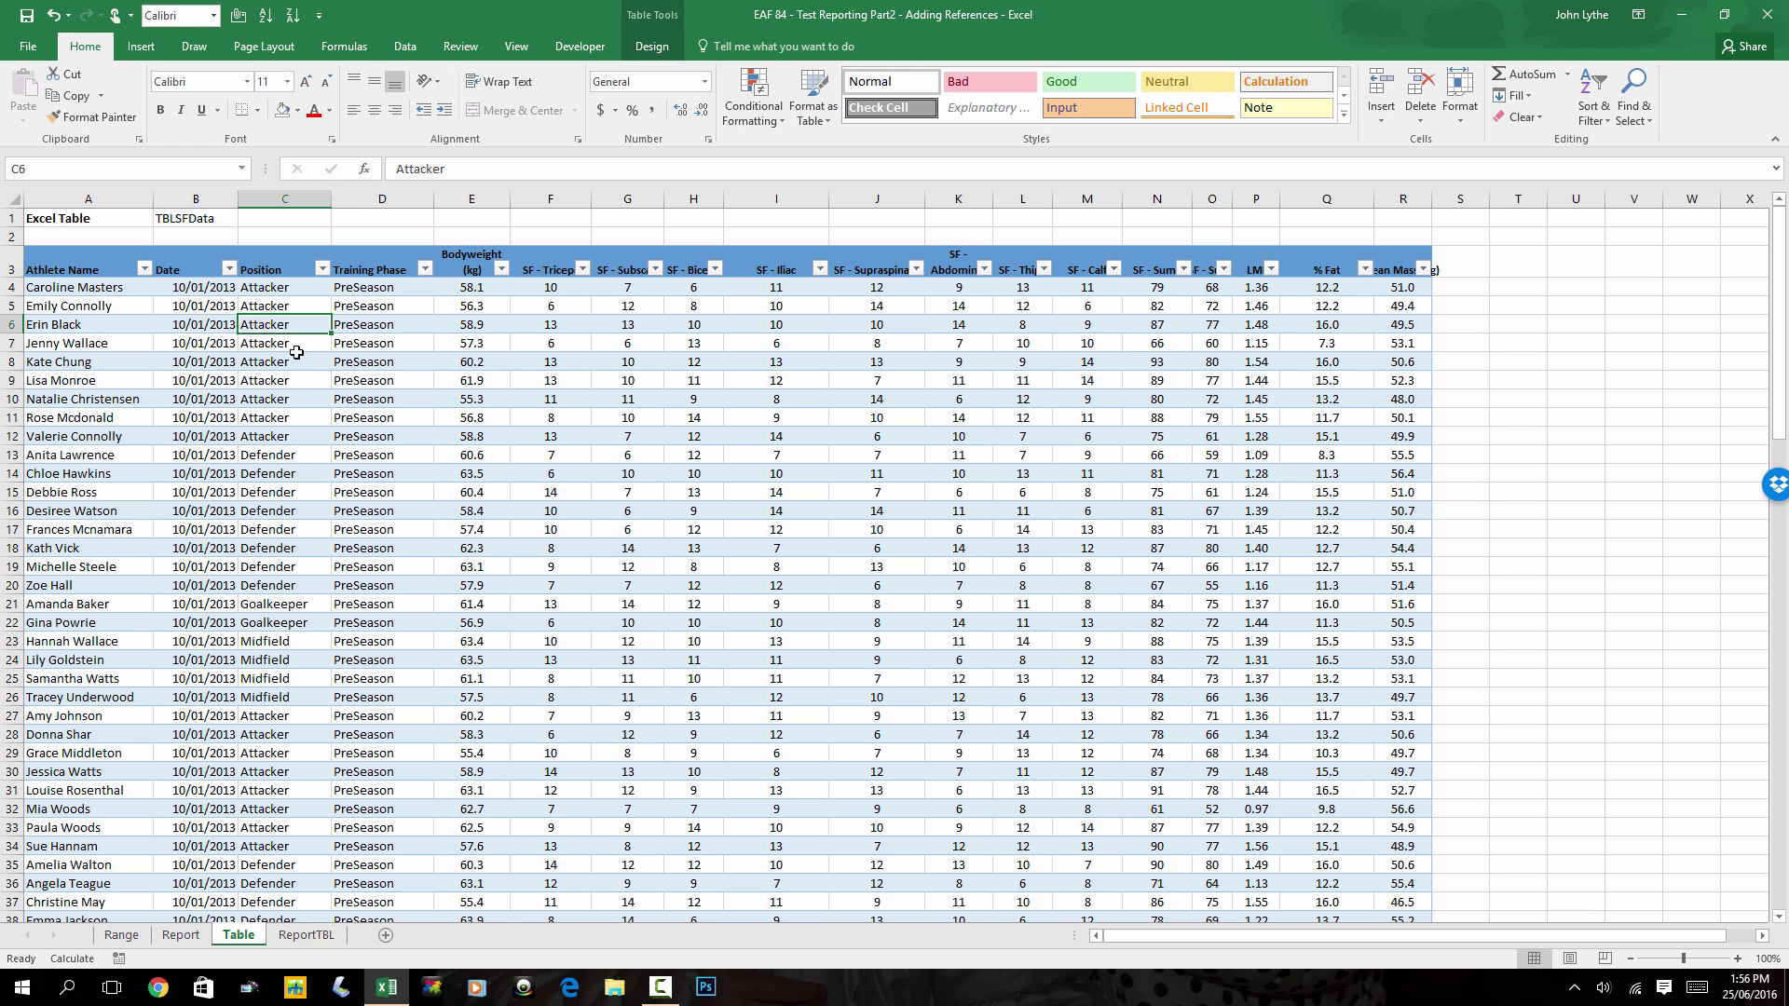
Insert a blank column before Position in the athlete table and name its header Helper.
{"action": "left_click", "coordinate": [268, 200]}
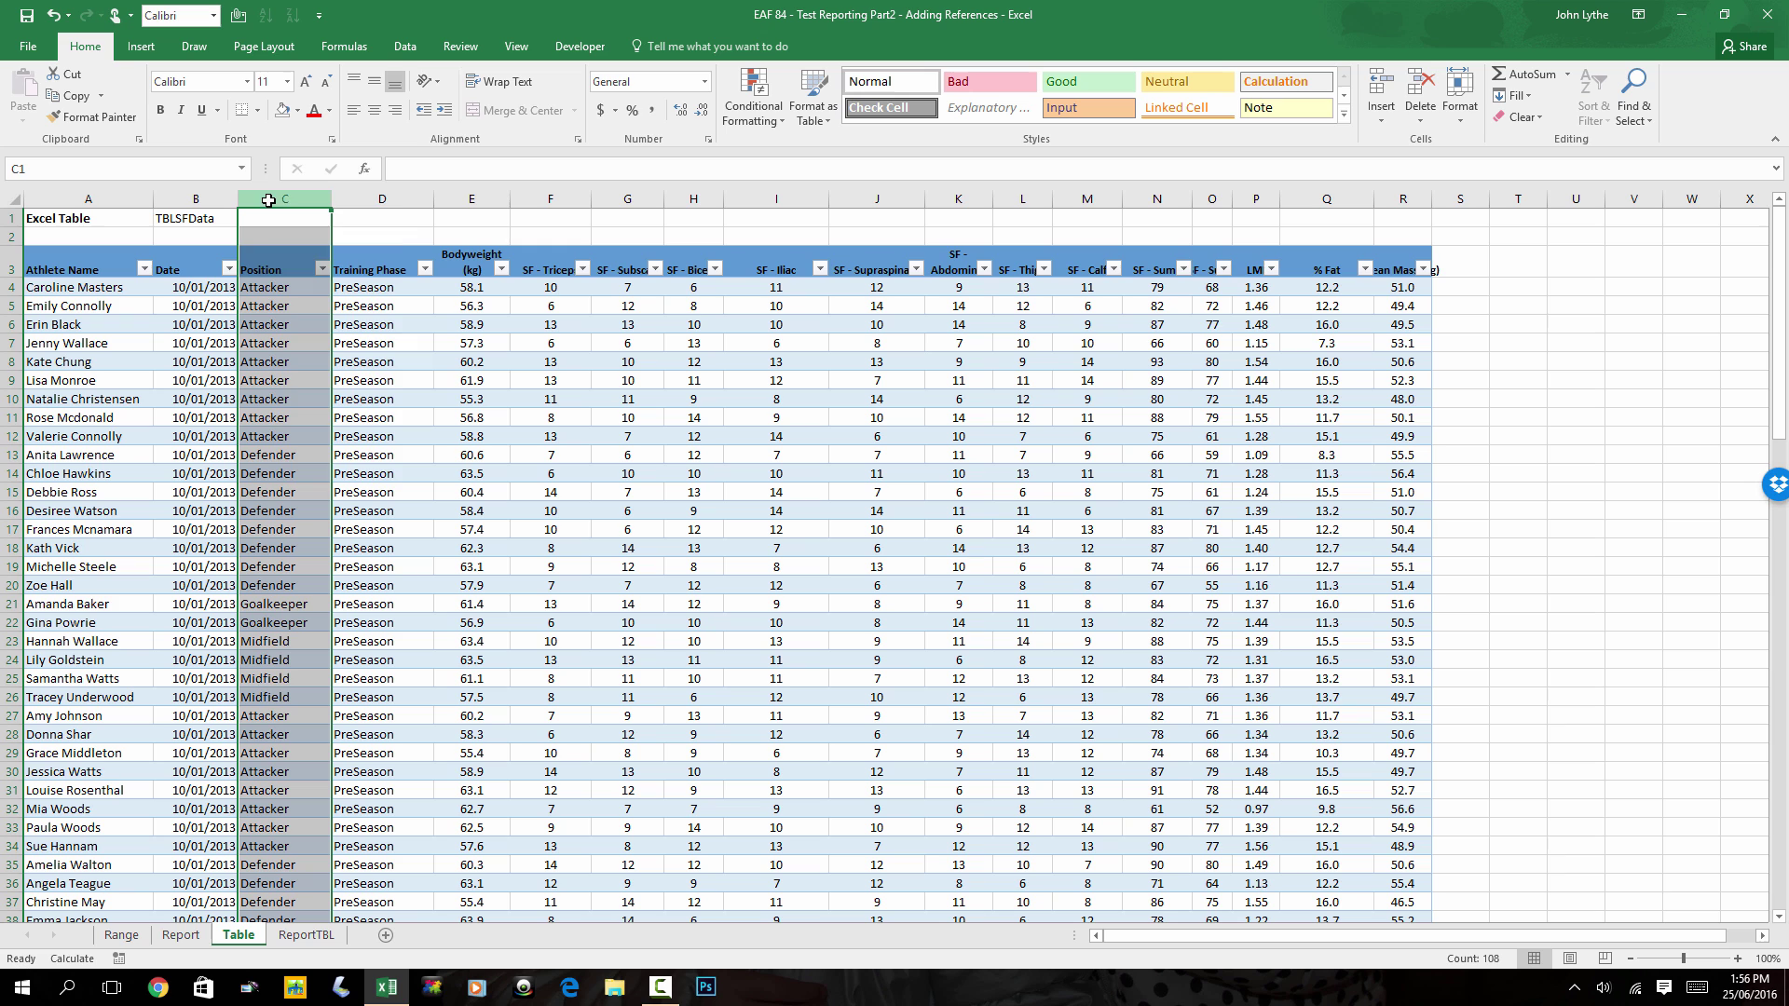
{"action": "right_click", "coordinate": [268, 200]}
{"action": "left_click", "coordinate": [296, 326]}
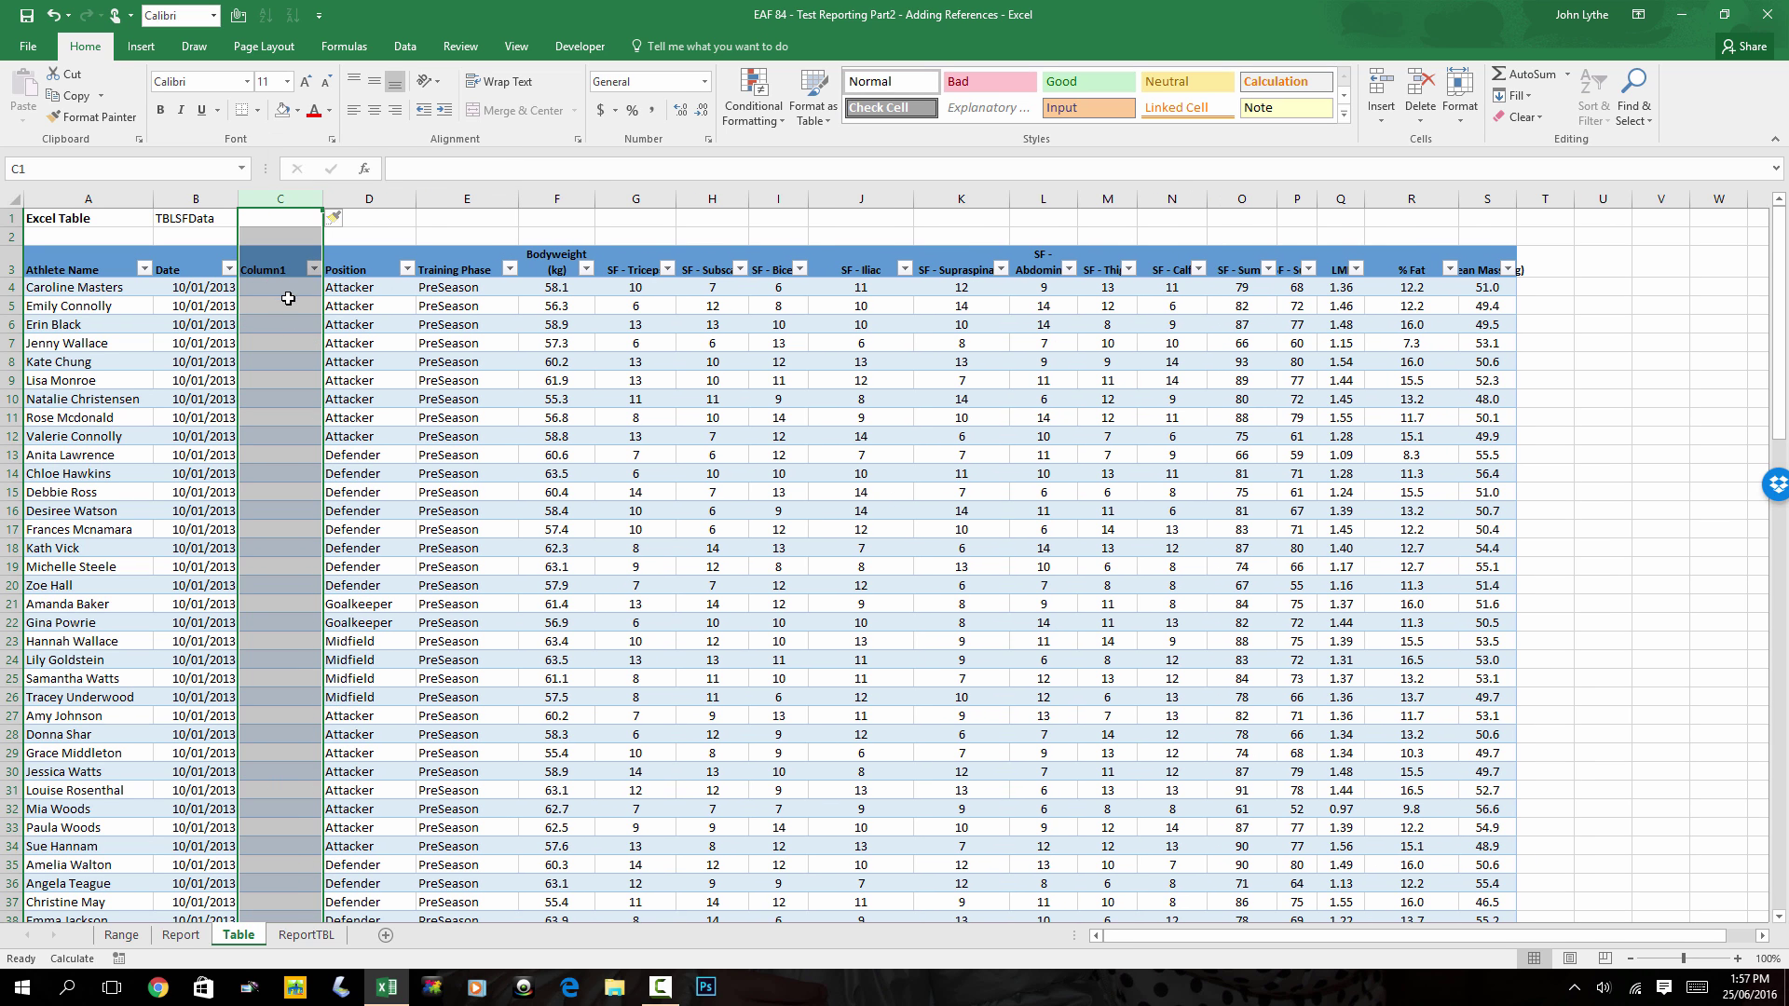
{"action": "left_click", "coordinate": [288, 293]}
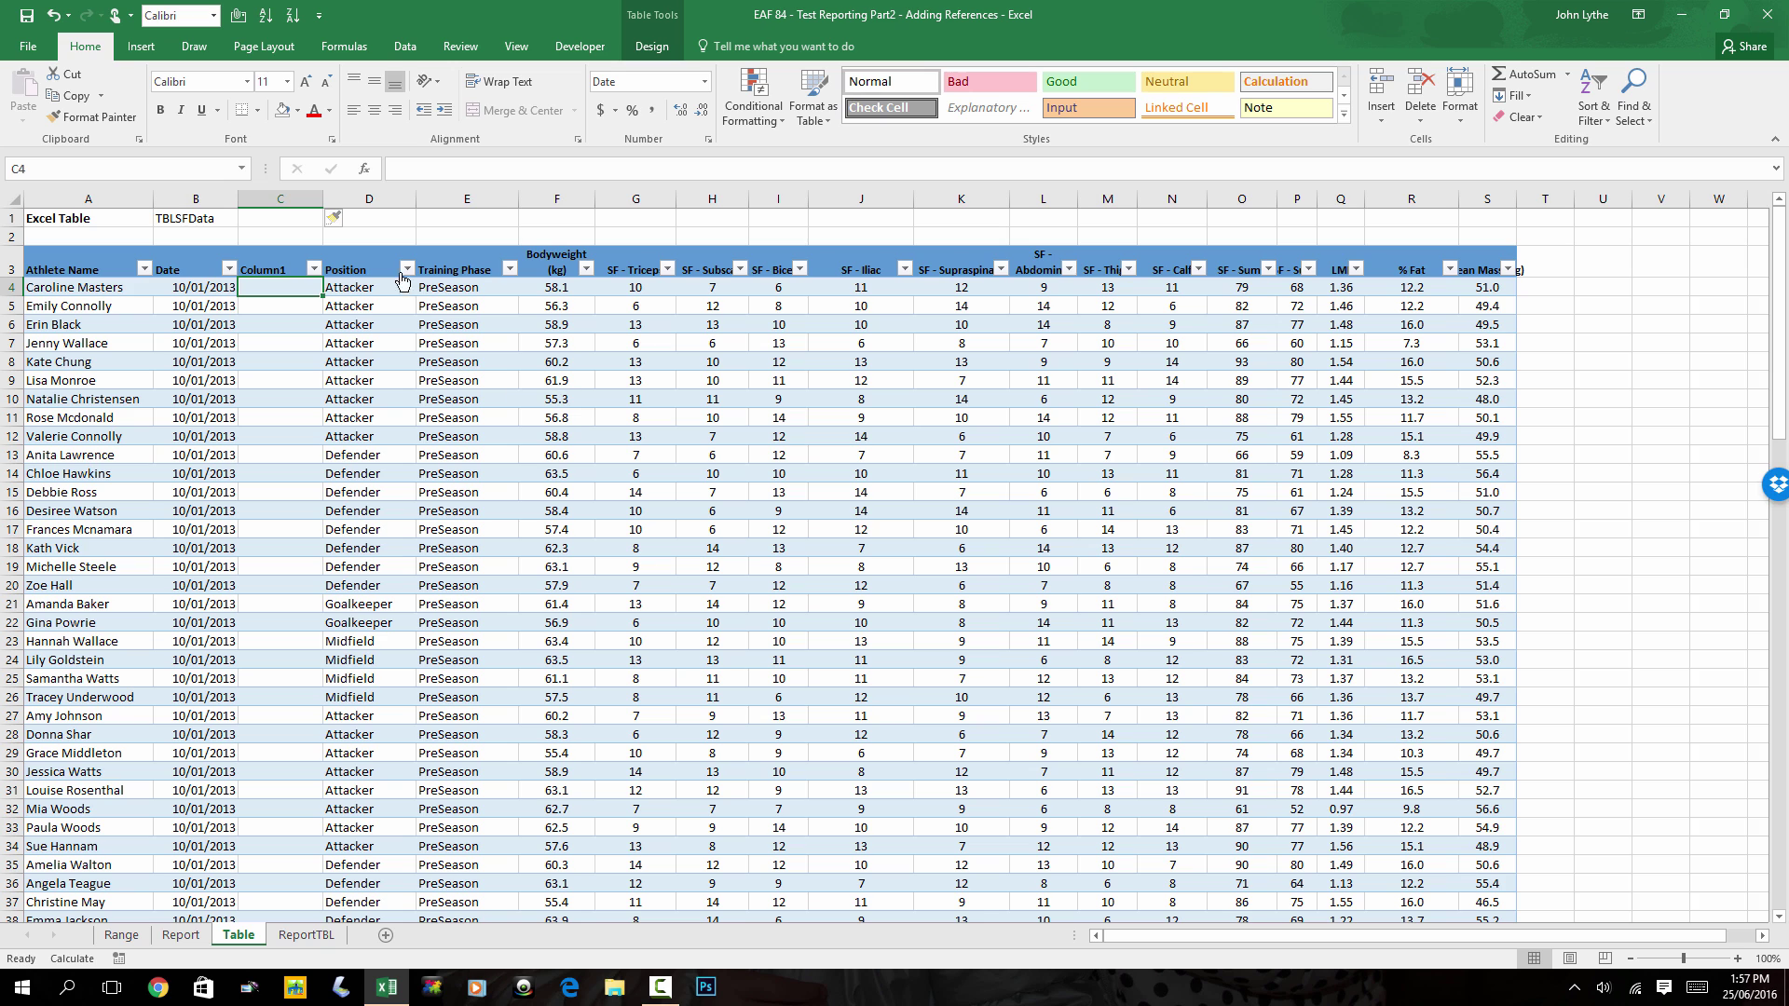
{"action": "left_click_drag", "start_coordinate": [323, 199], "coordinate": [420, 203]}
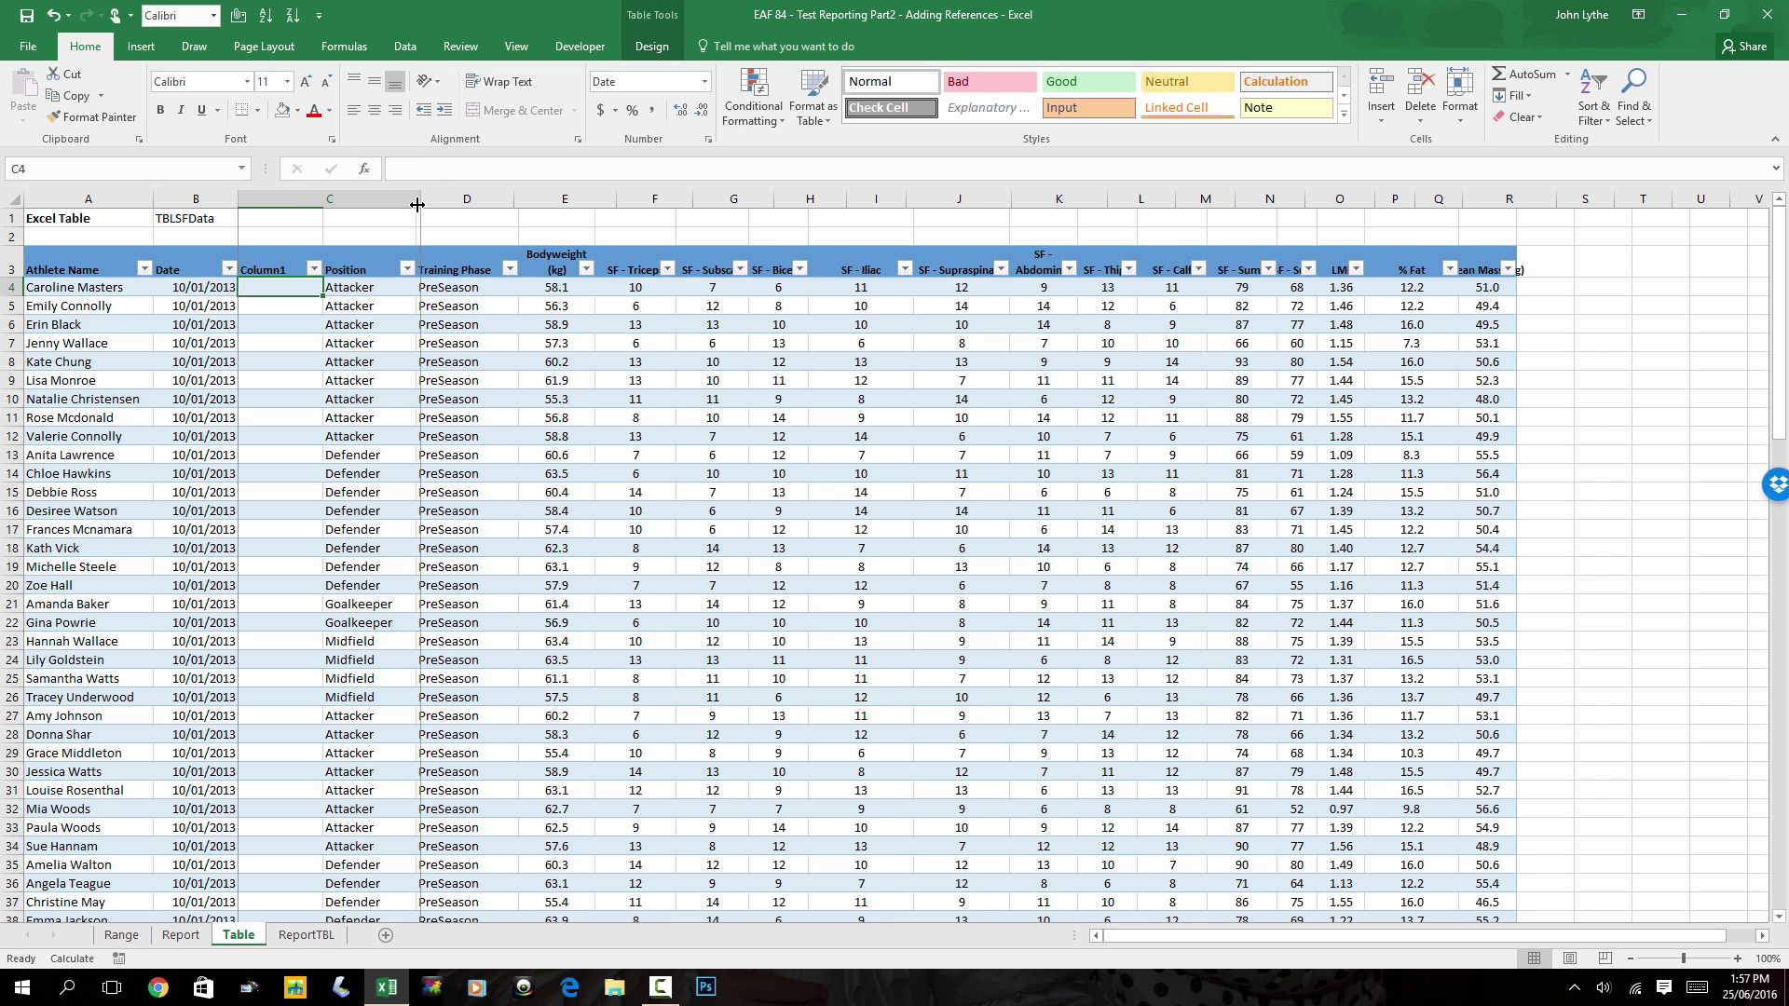
{"action": "left_click", "coordinate": [306, 269]}
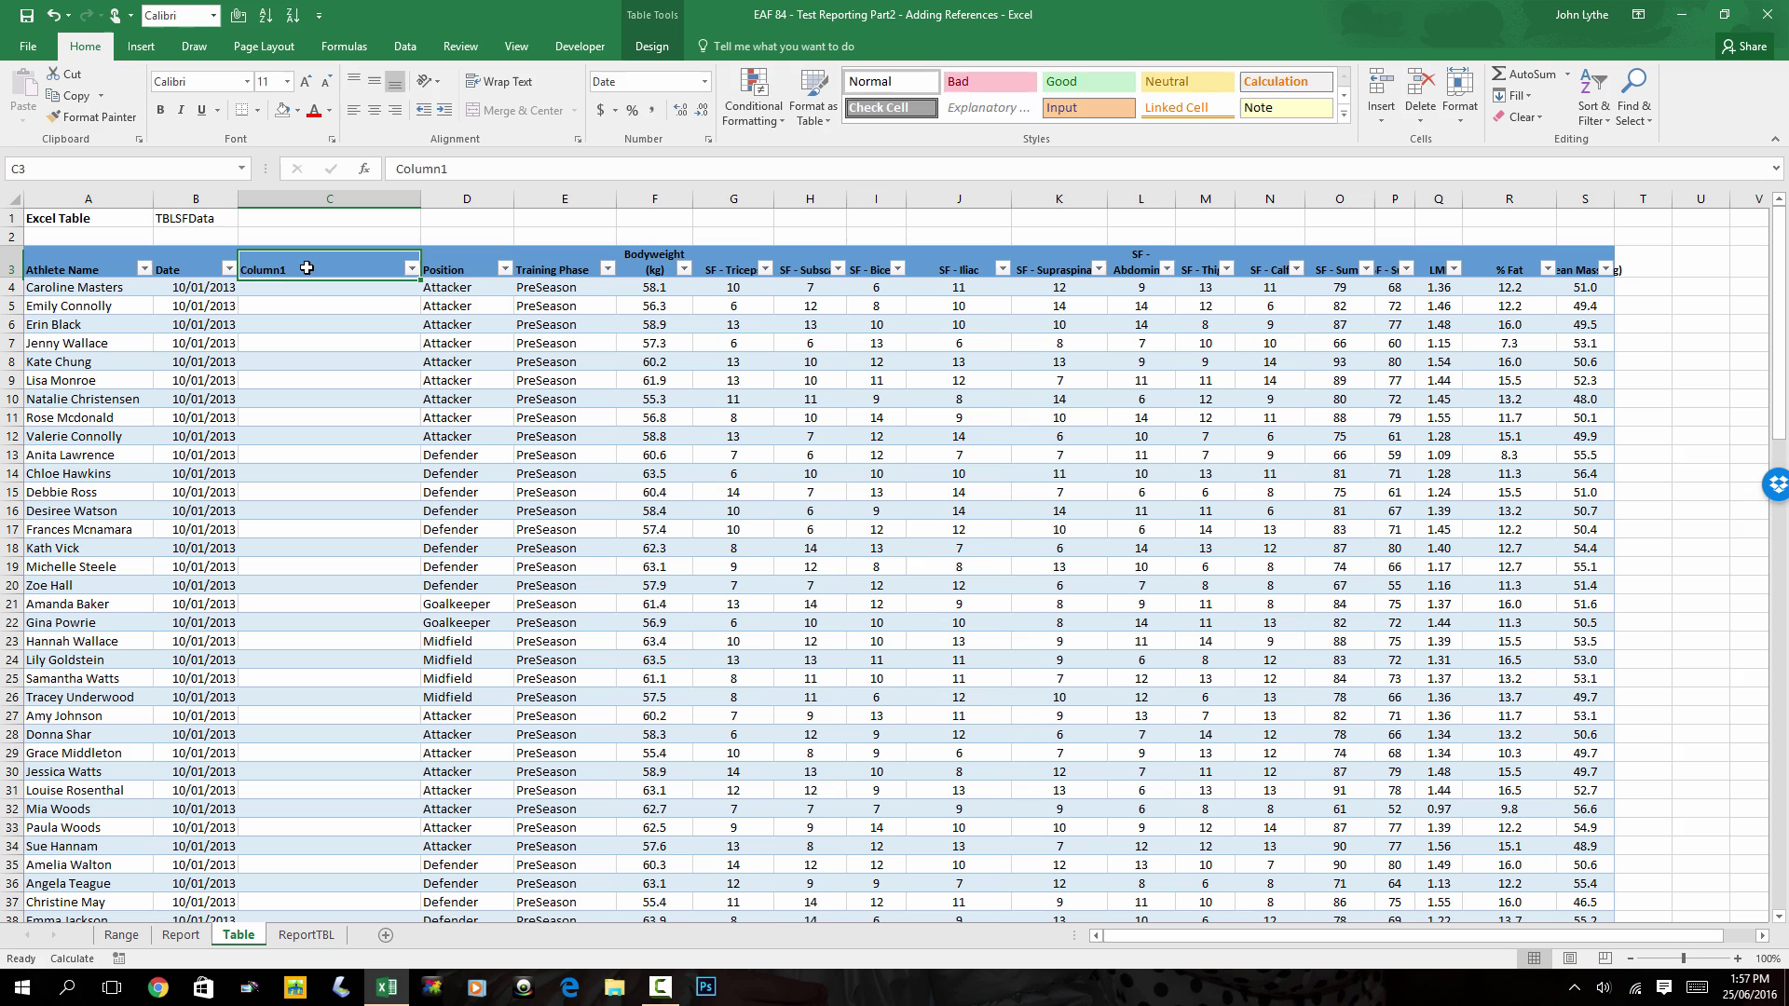
{"action": "type", "text": "Helper"}
{"action": "key", "text": "Return"}
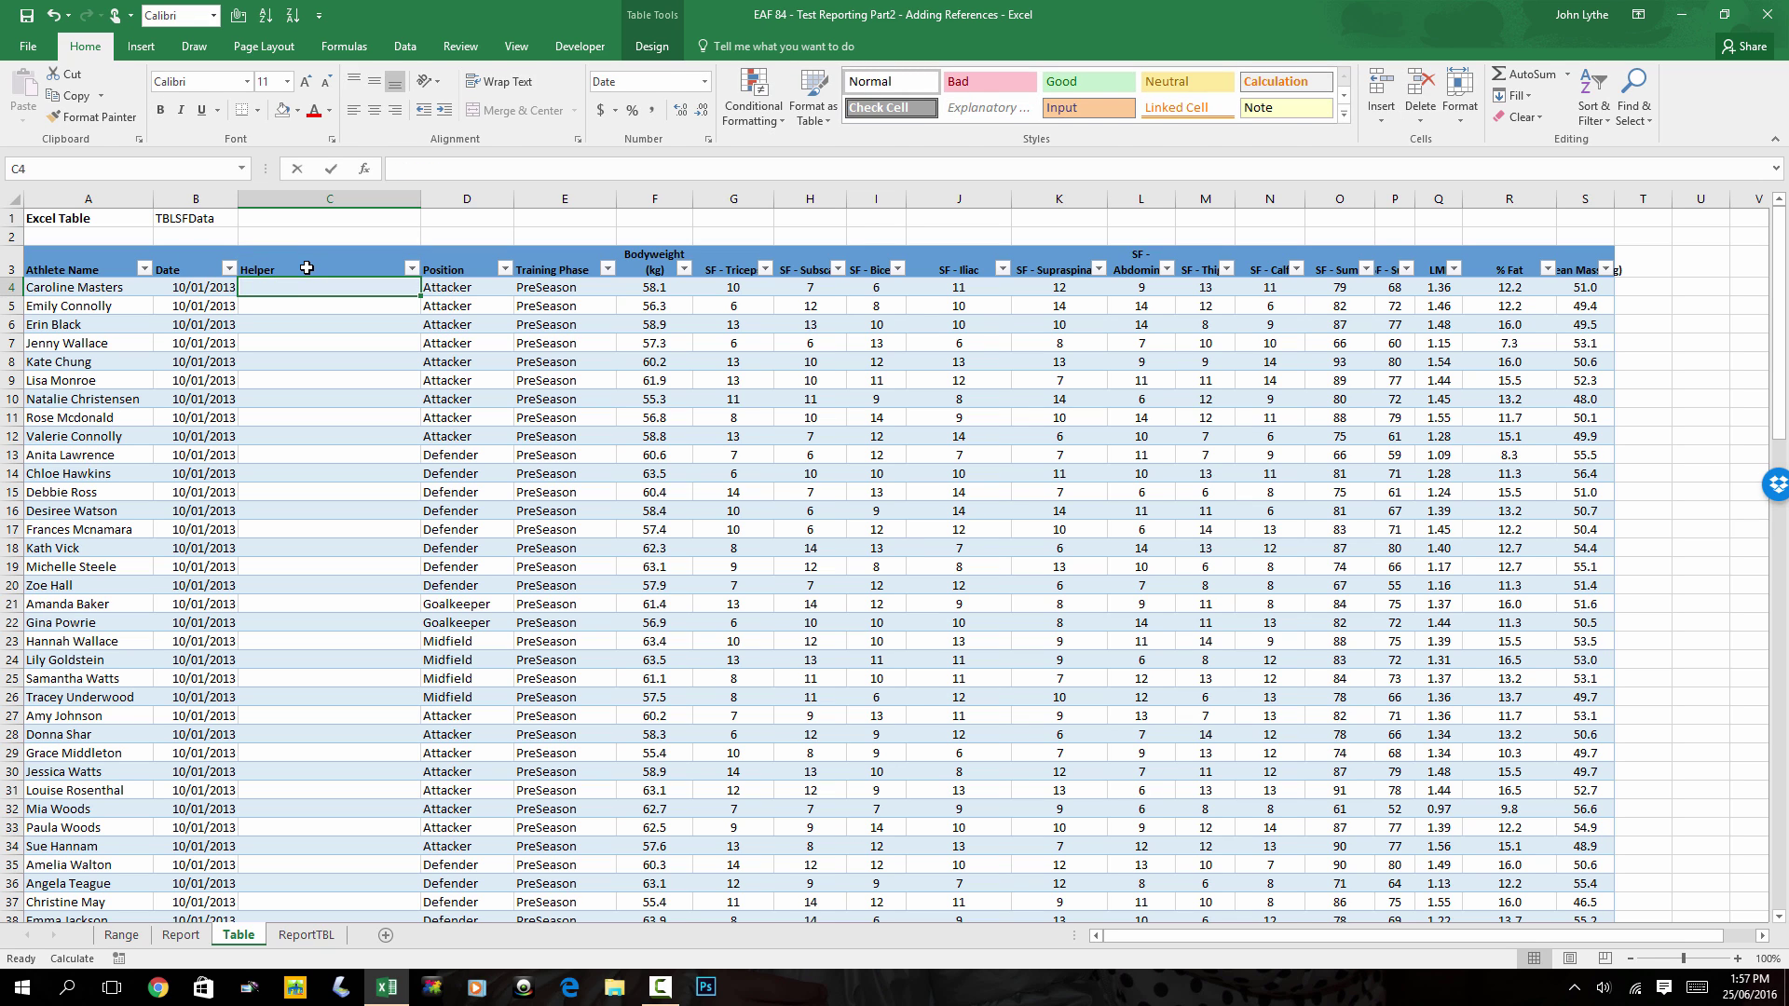
{"action": "left_click", "coordinate": [404, 46]}
{"action": "type", "text": "="}
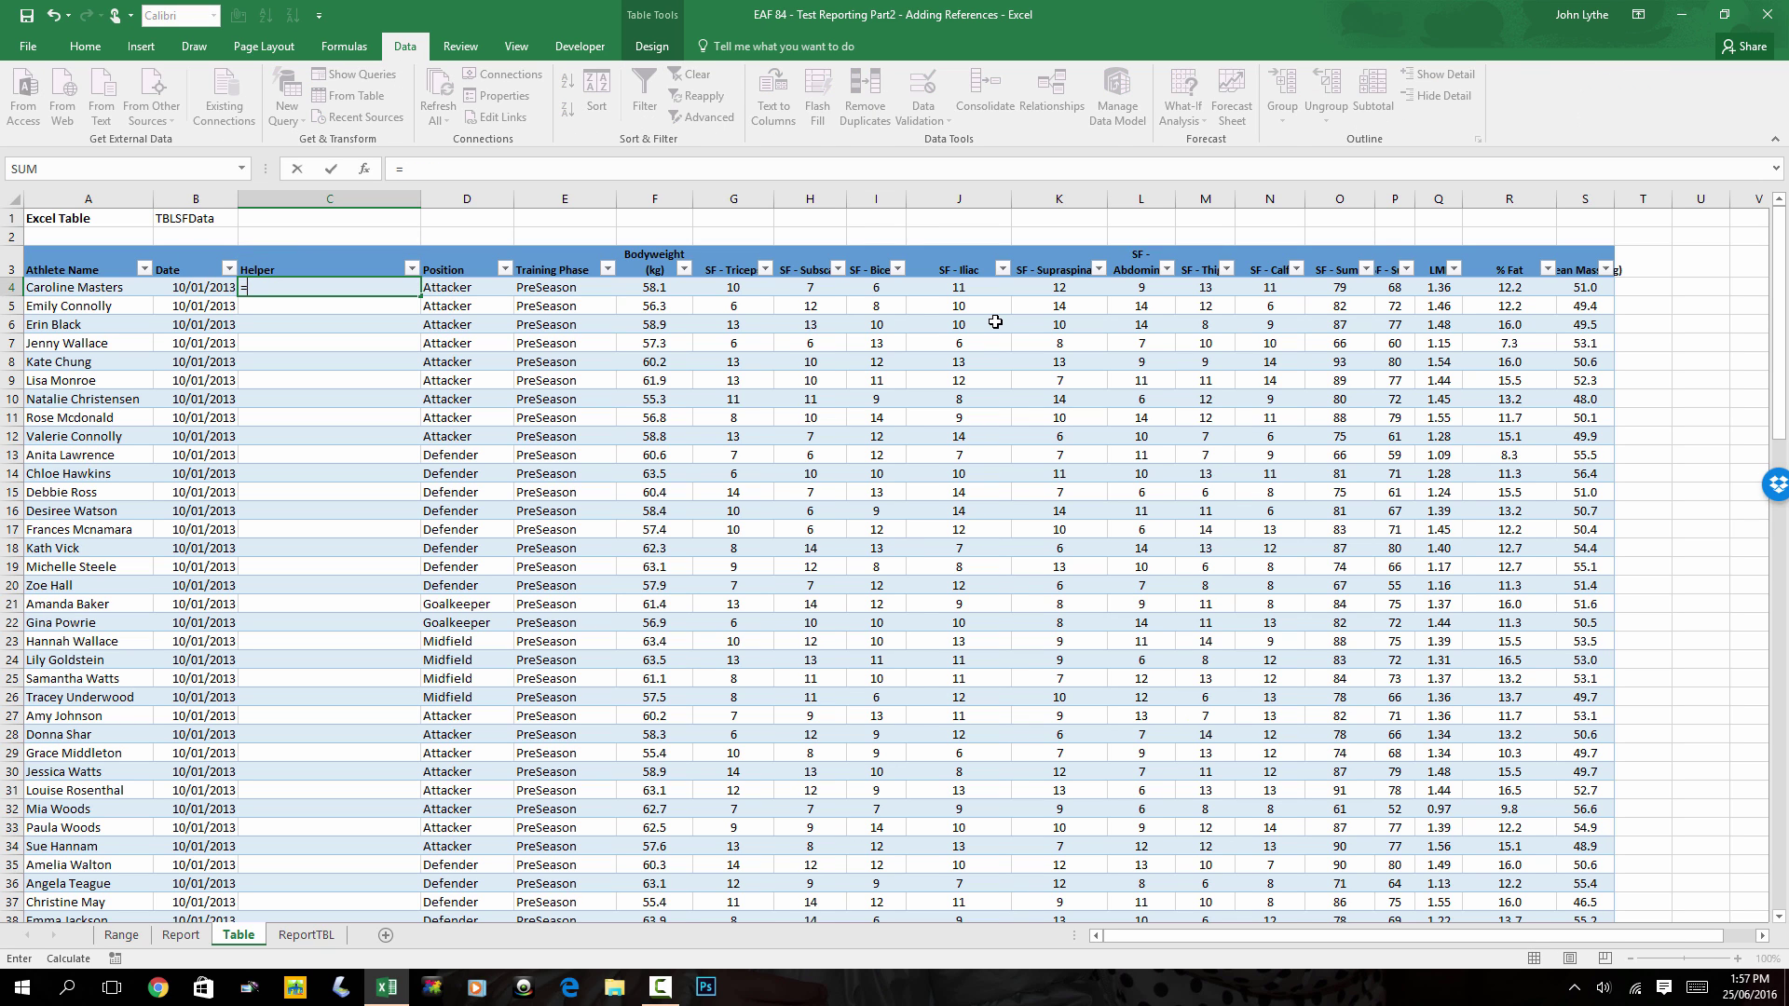
{"action": "left_click", "coordinate": [93, 289]}
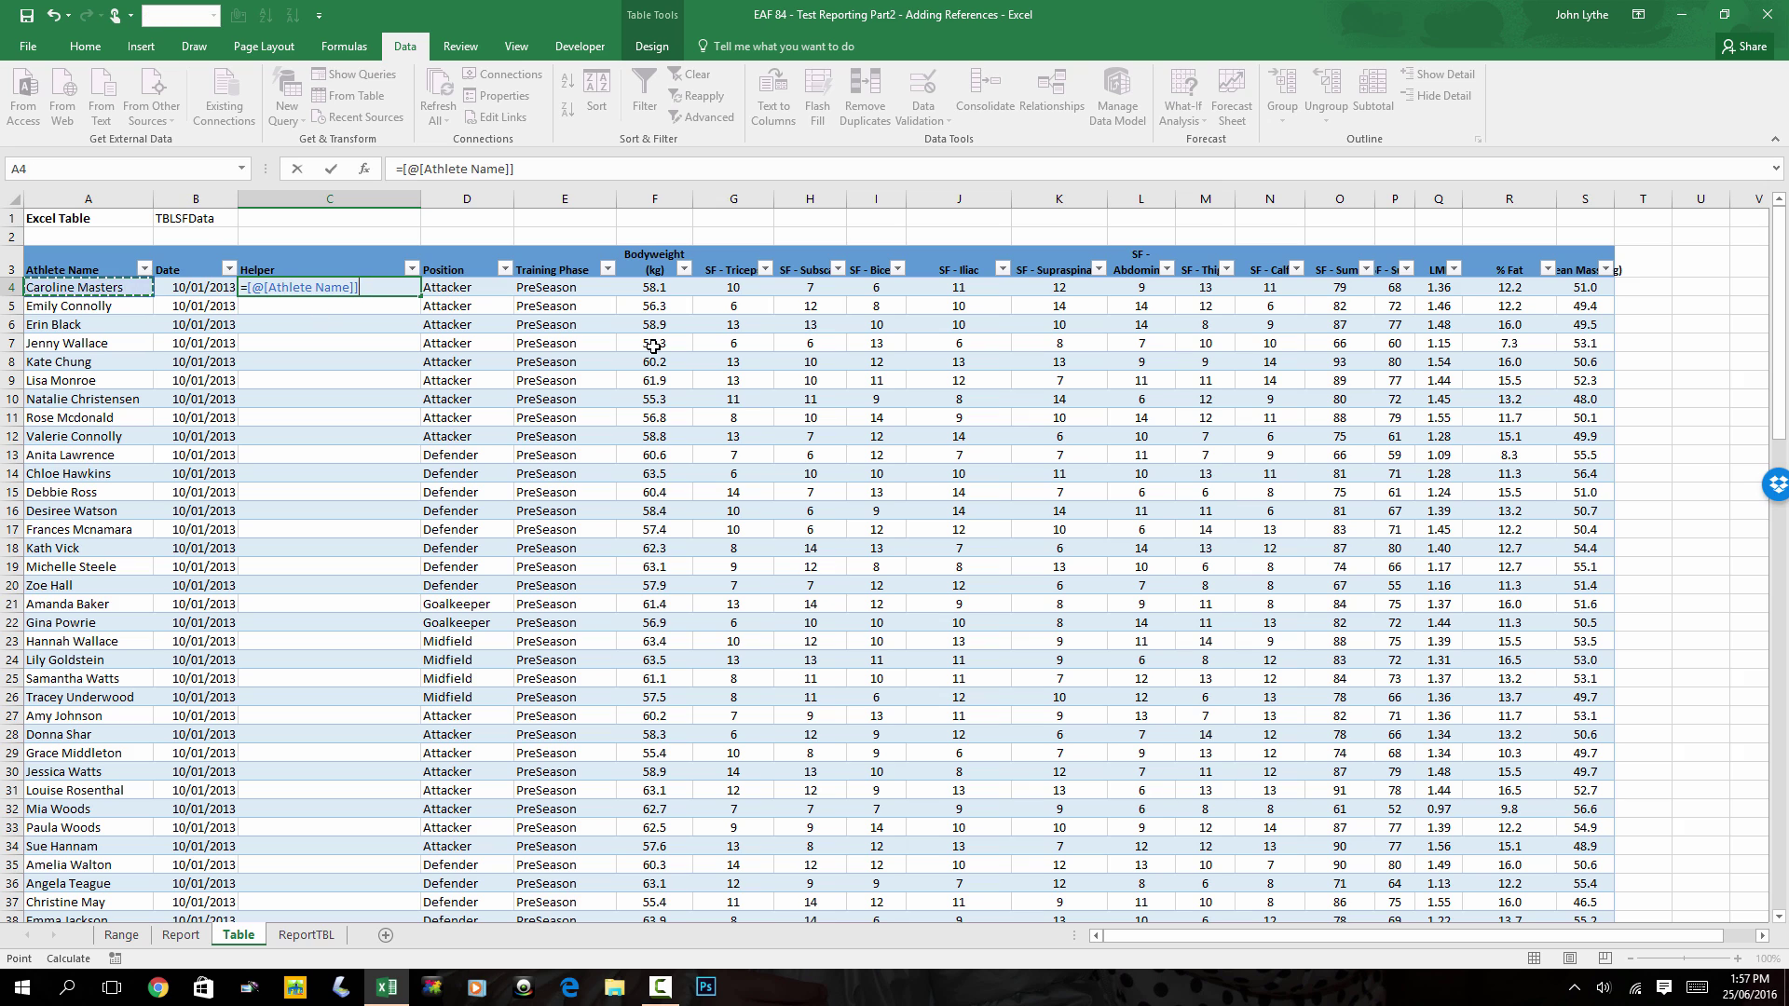
{"action": "type", "text": "&"}
{"action": "left_click", "coordinate": [190, 287]}
{"action": "key", "text": "Return"}
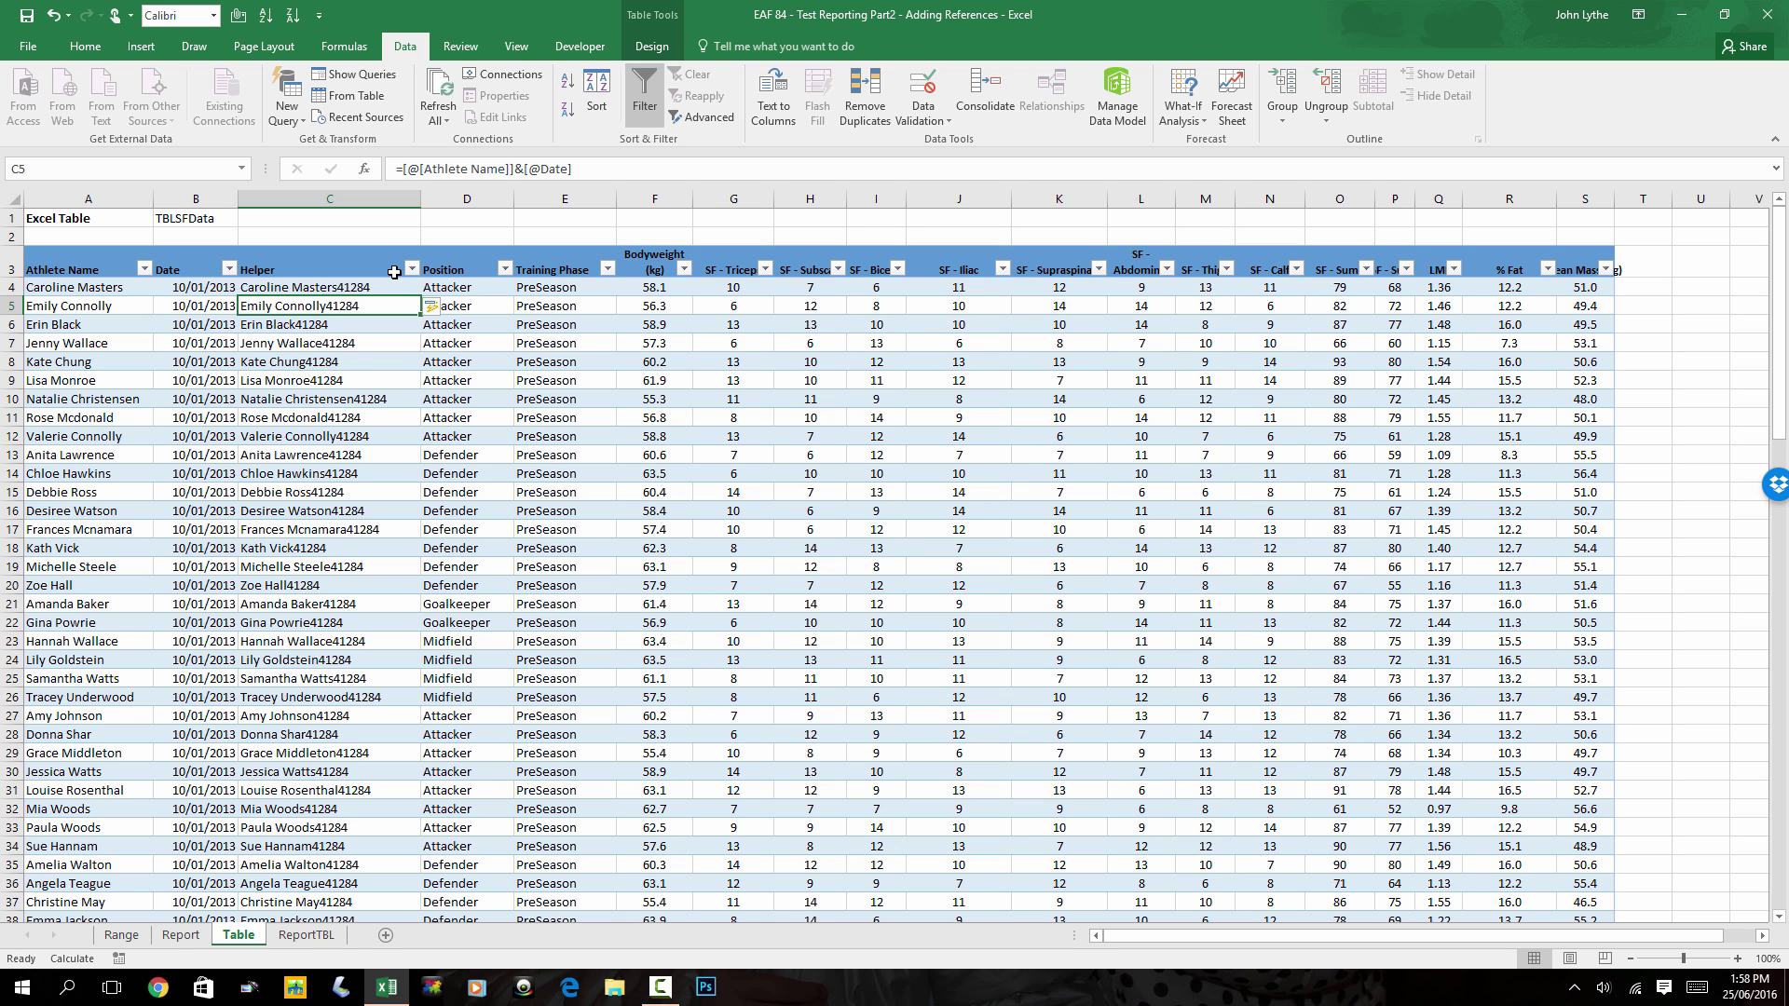
{"action": "left_click_drag", "start_coordinate": [418, 195], "coordinate": [265, 195]}
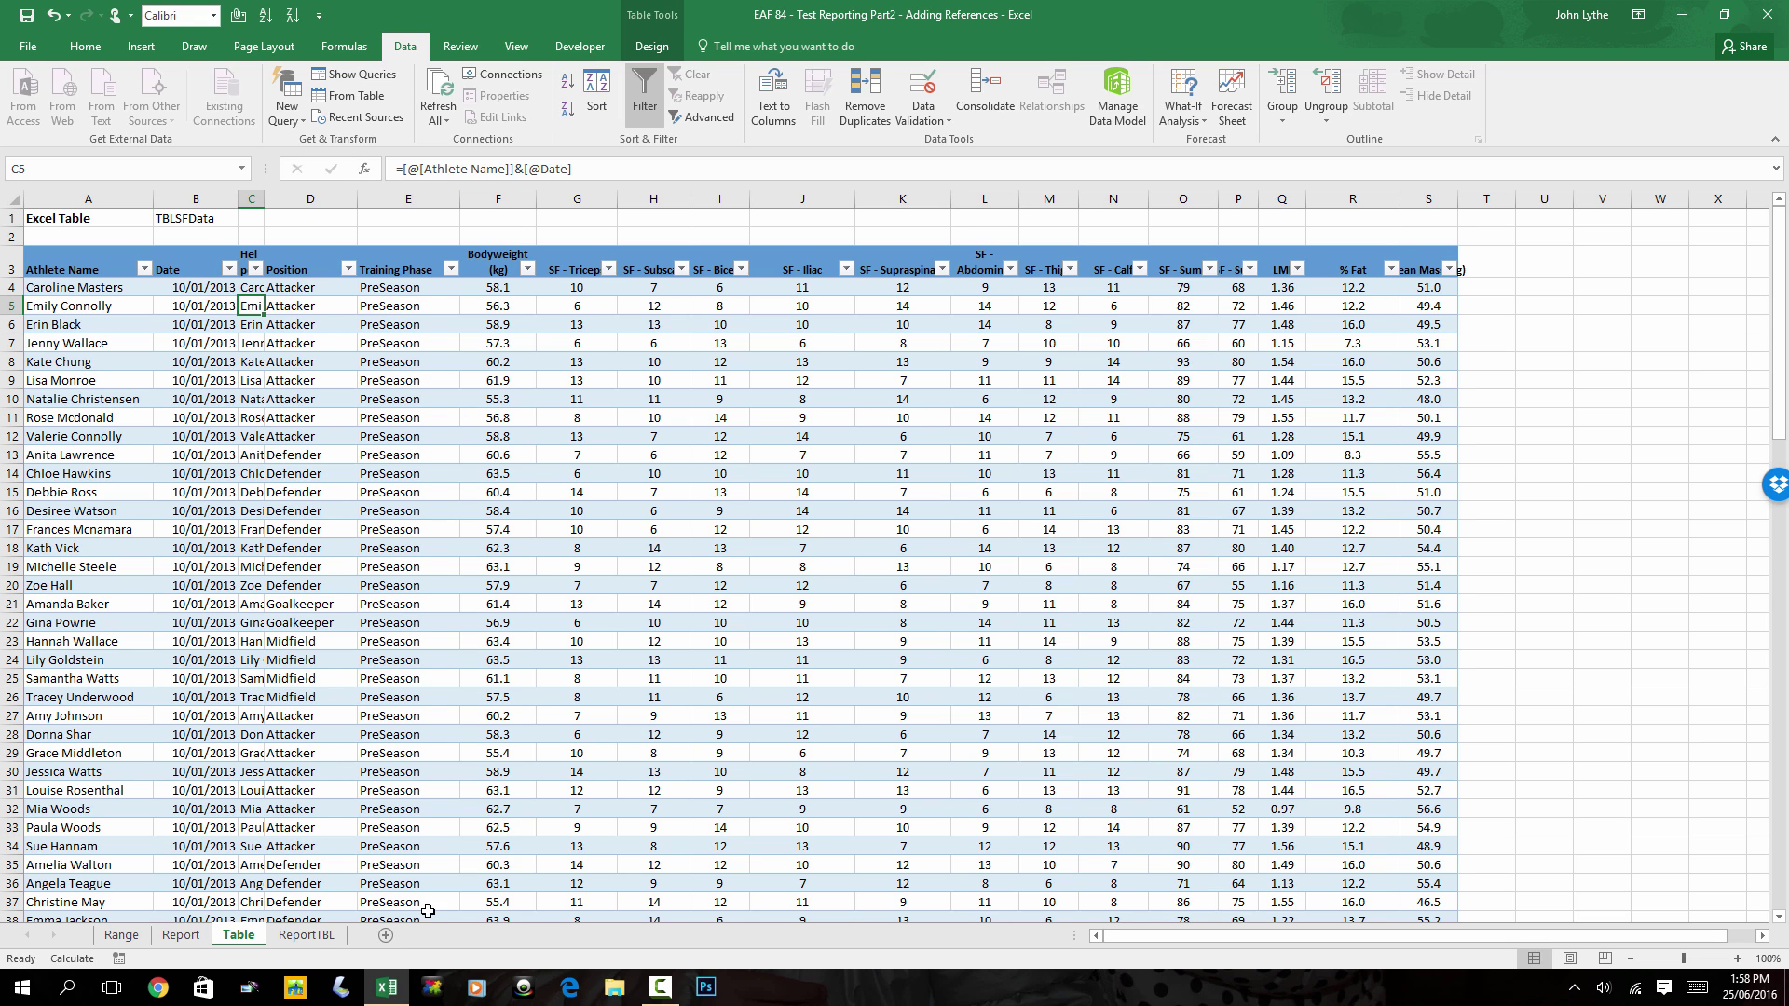
{"action": "left_click", "coordinate": [305, 935]}
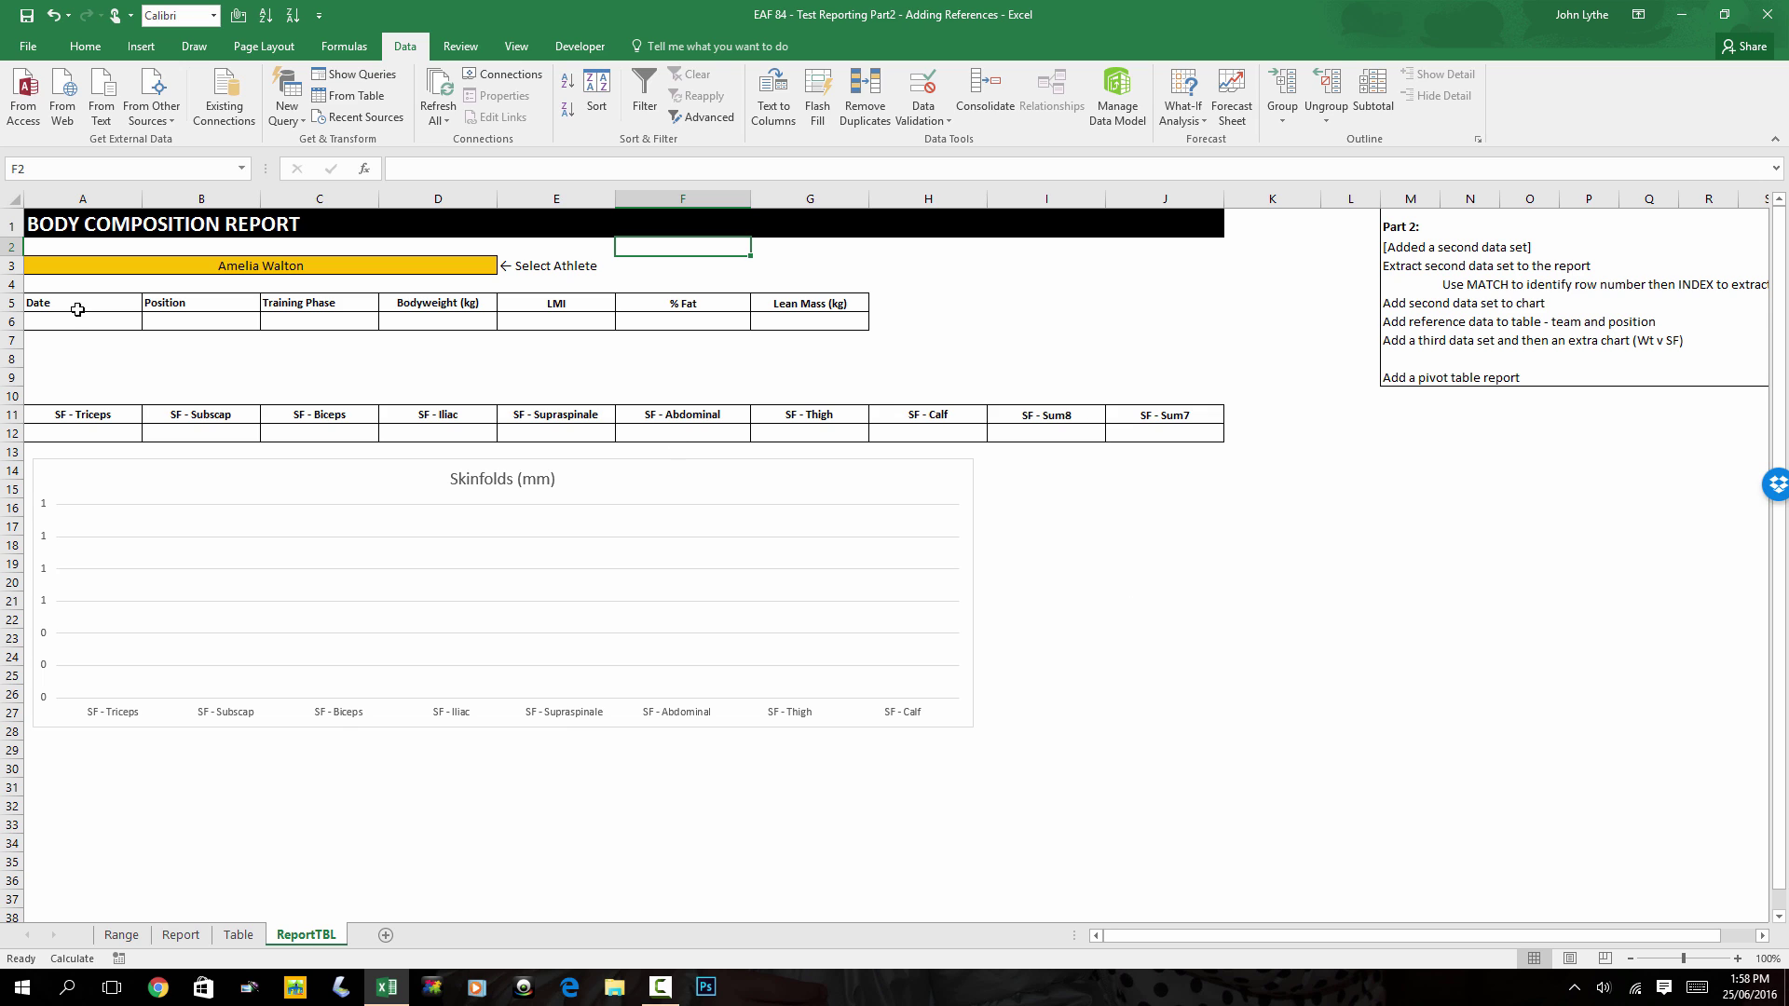
Enter test dates 10/01/2013 in A6 and 15/03/2013 in A7 of the report.
{"action": "left_click_drag", "start_coordinate": [123, 324], "coordinate": [859, 326]}
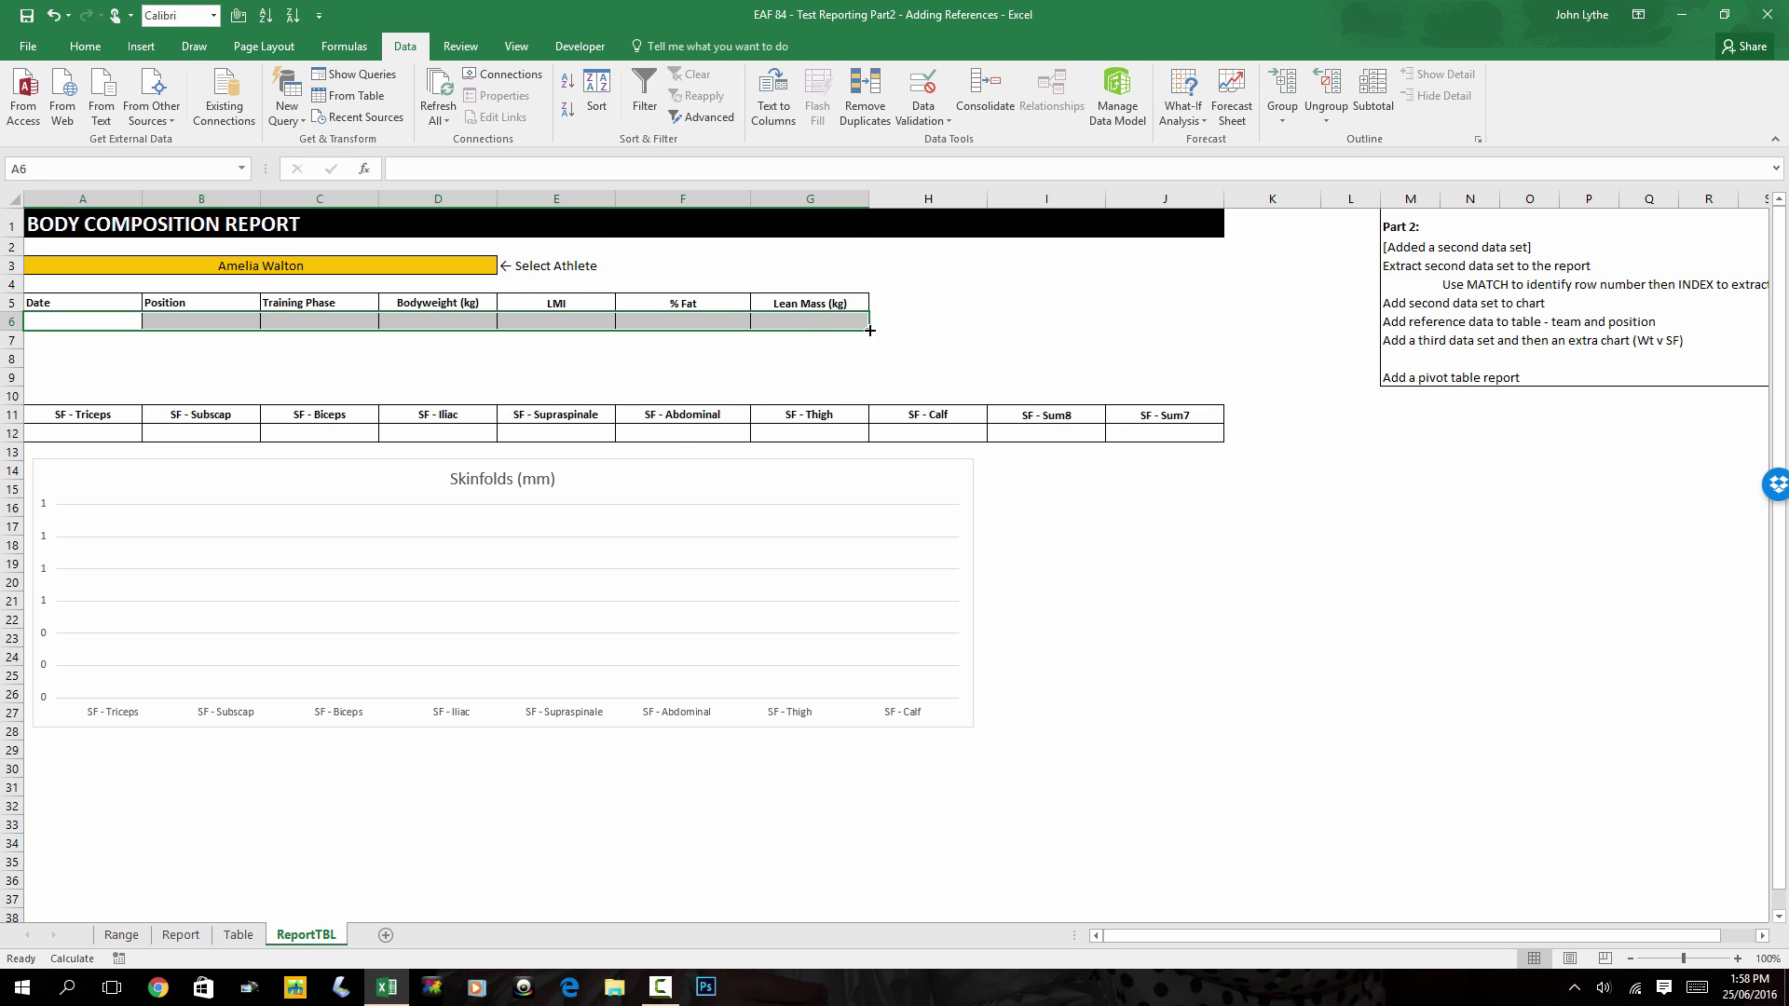
{"action": "type", "text": "10/01/201"}
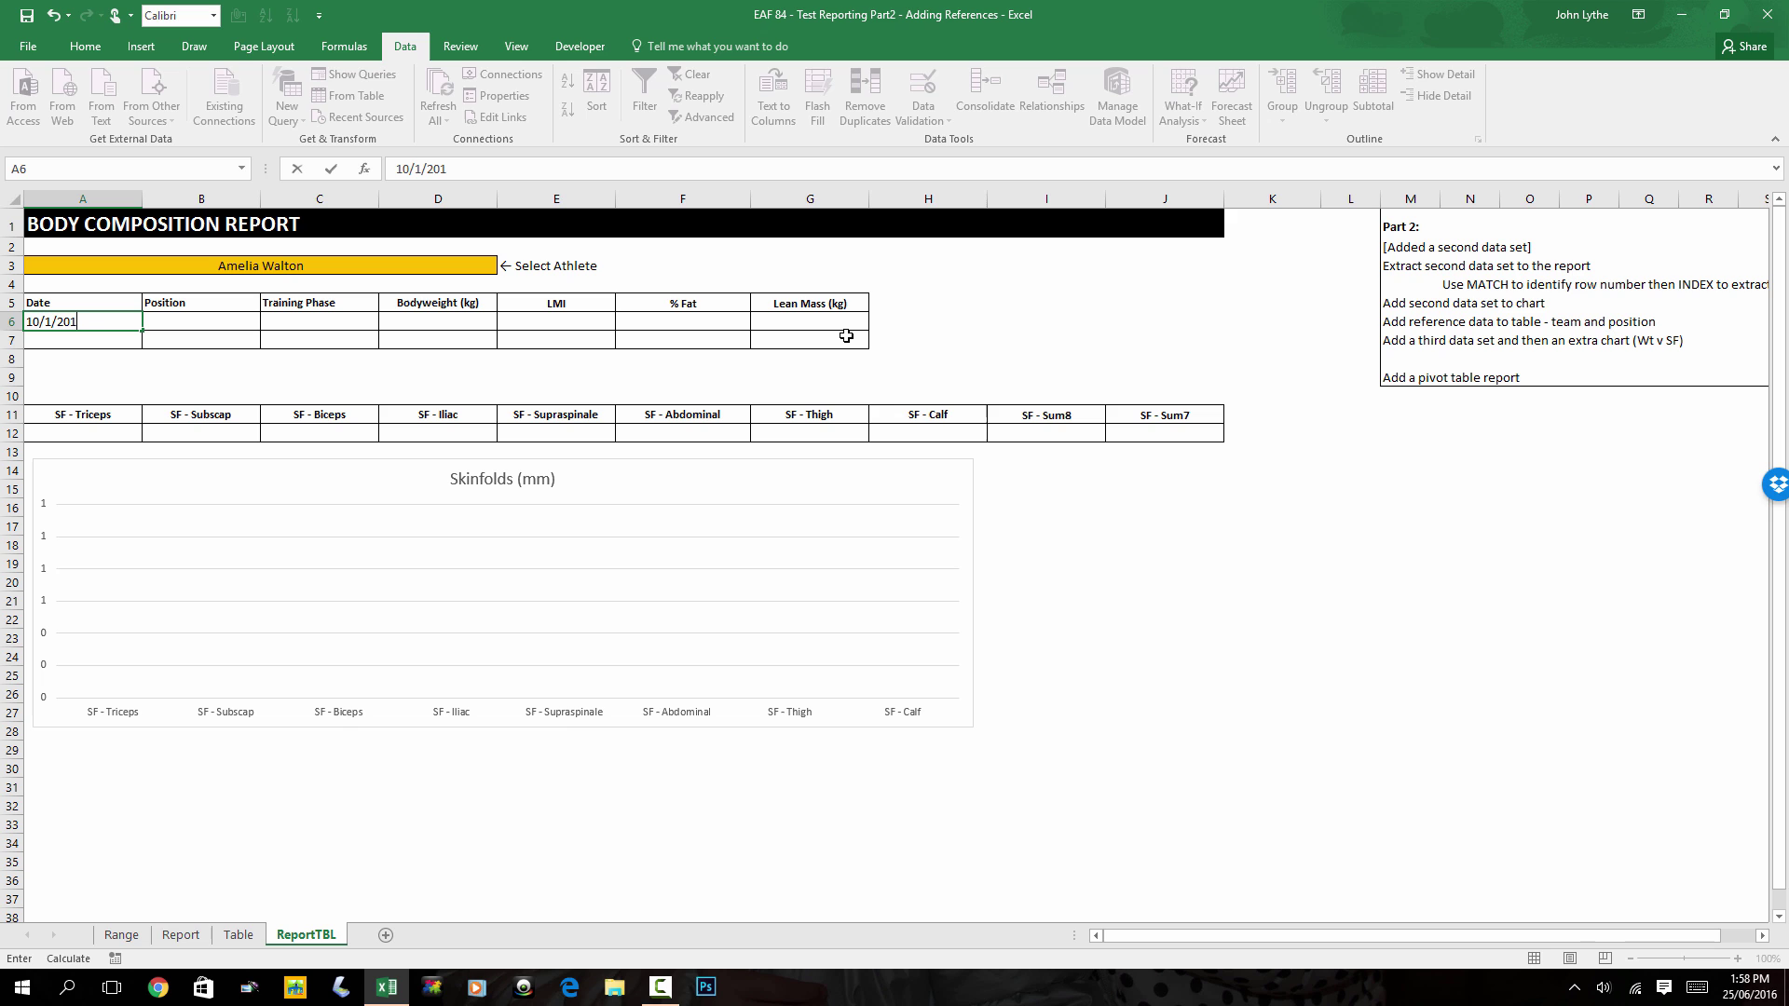
{"action": "type", "text": "3"}
{"action": "key", "text": "Return"}
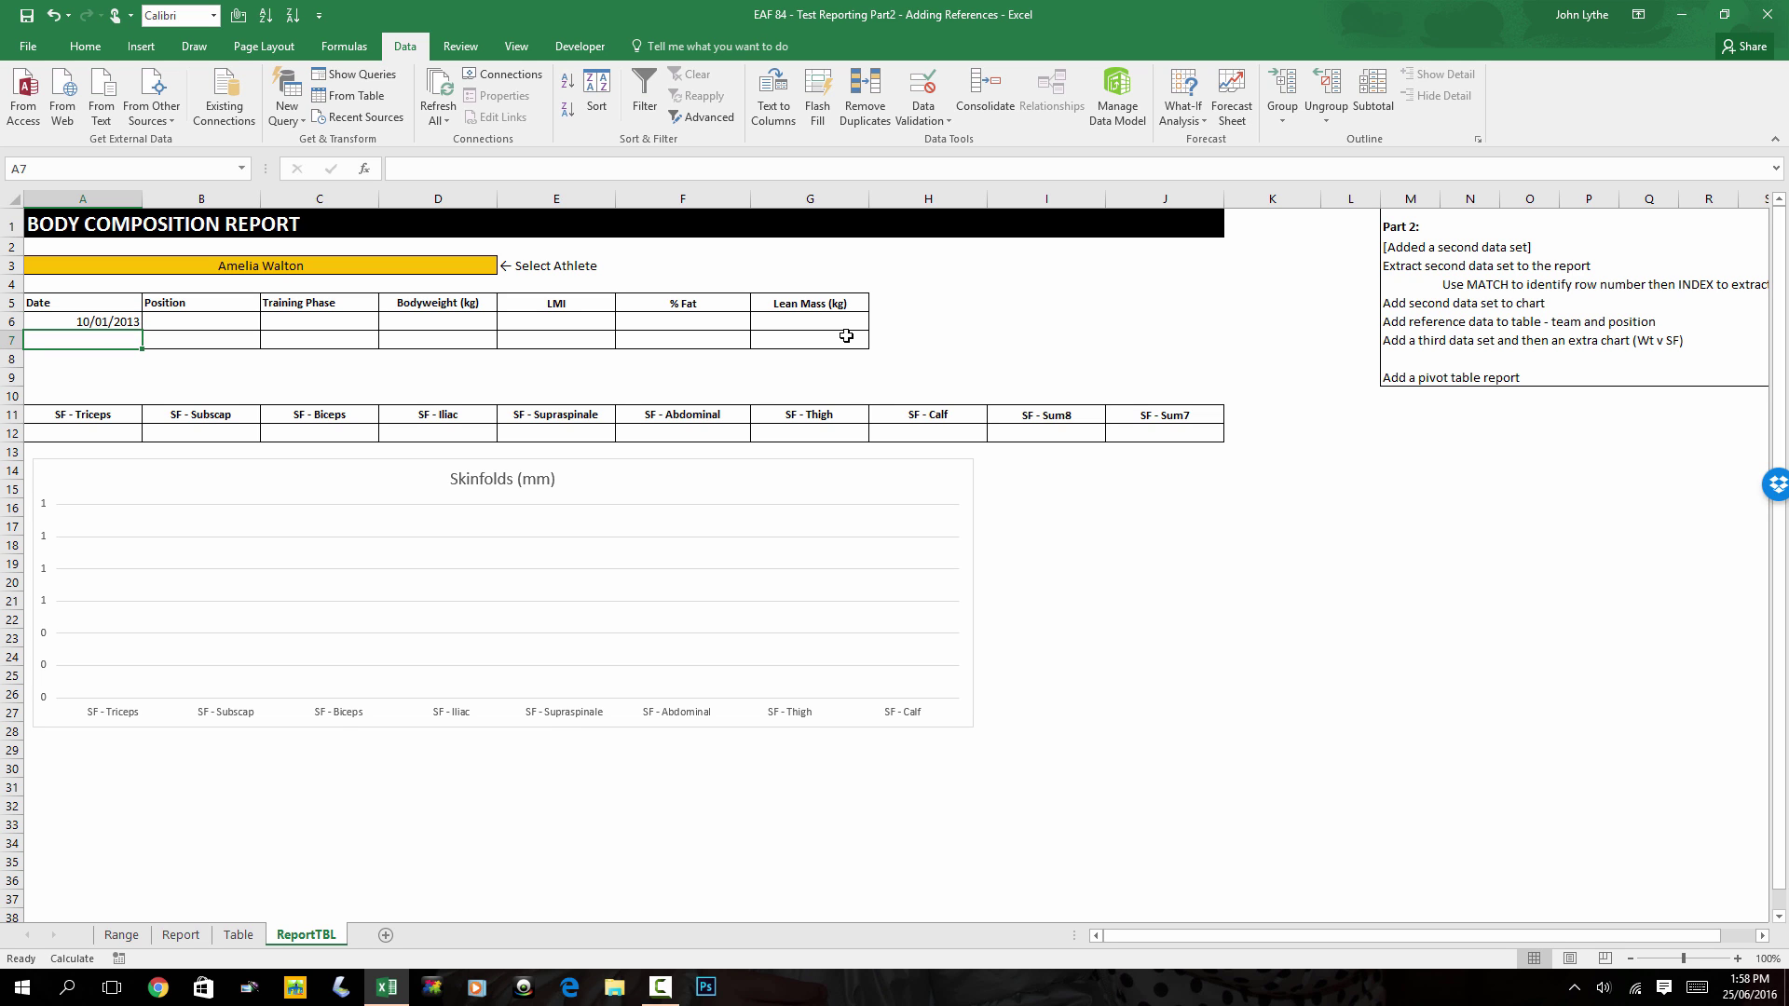
{"action": "type", "text": "15/03/201"}
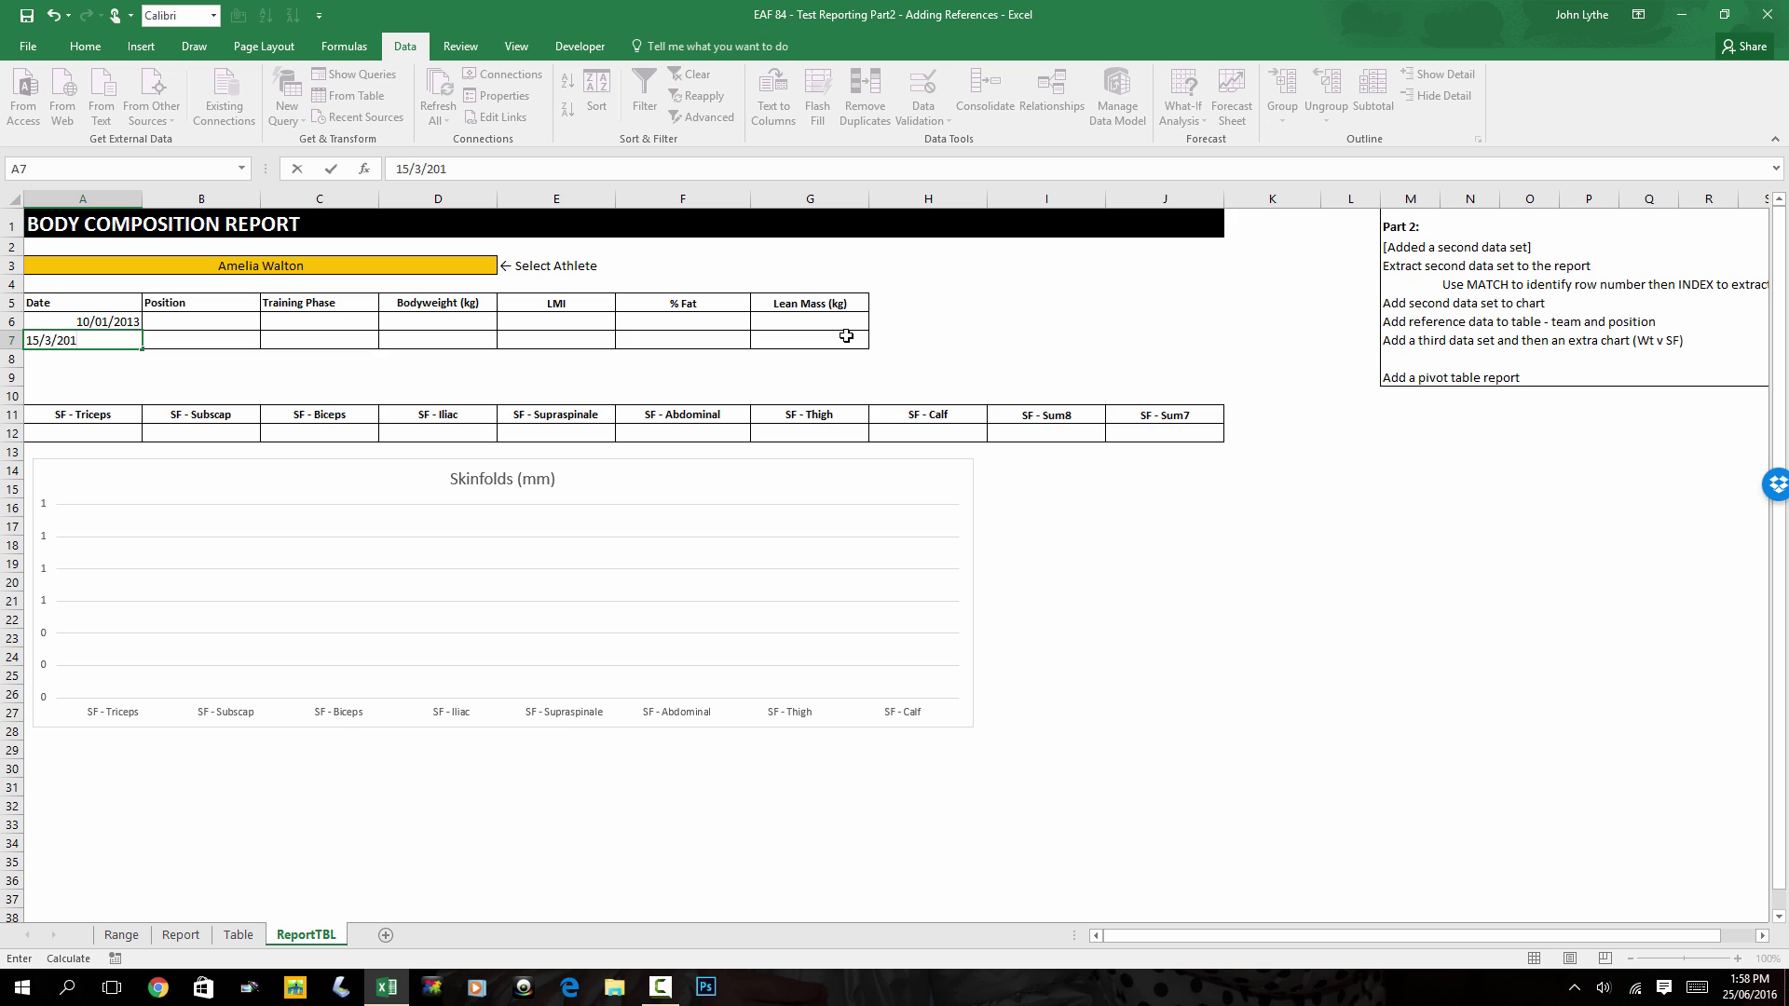
{"action": "type", "text": "3"}
{"action": "key", "text": "Return"}
{"action": "left_click", "coordinate": [683, 247]}
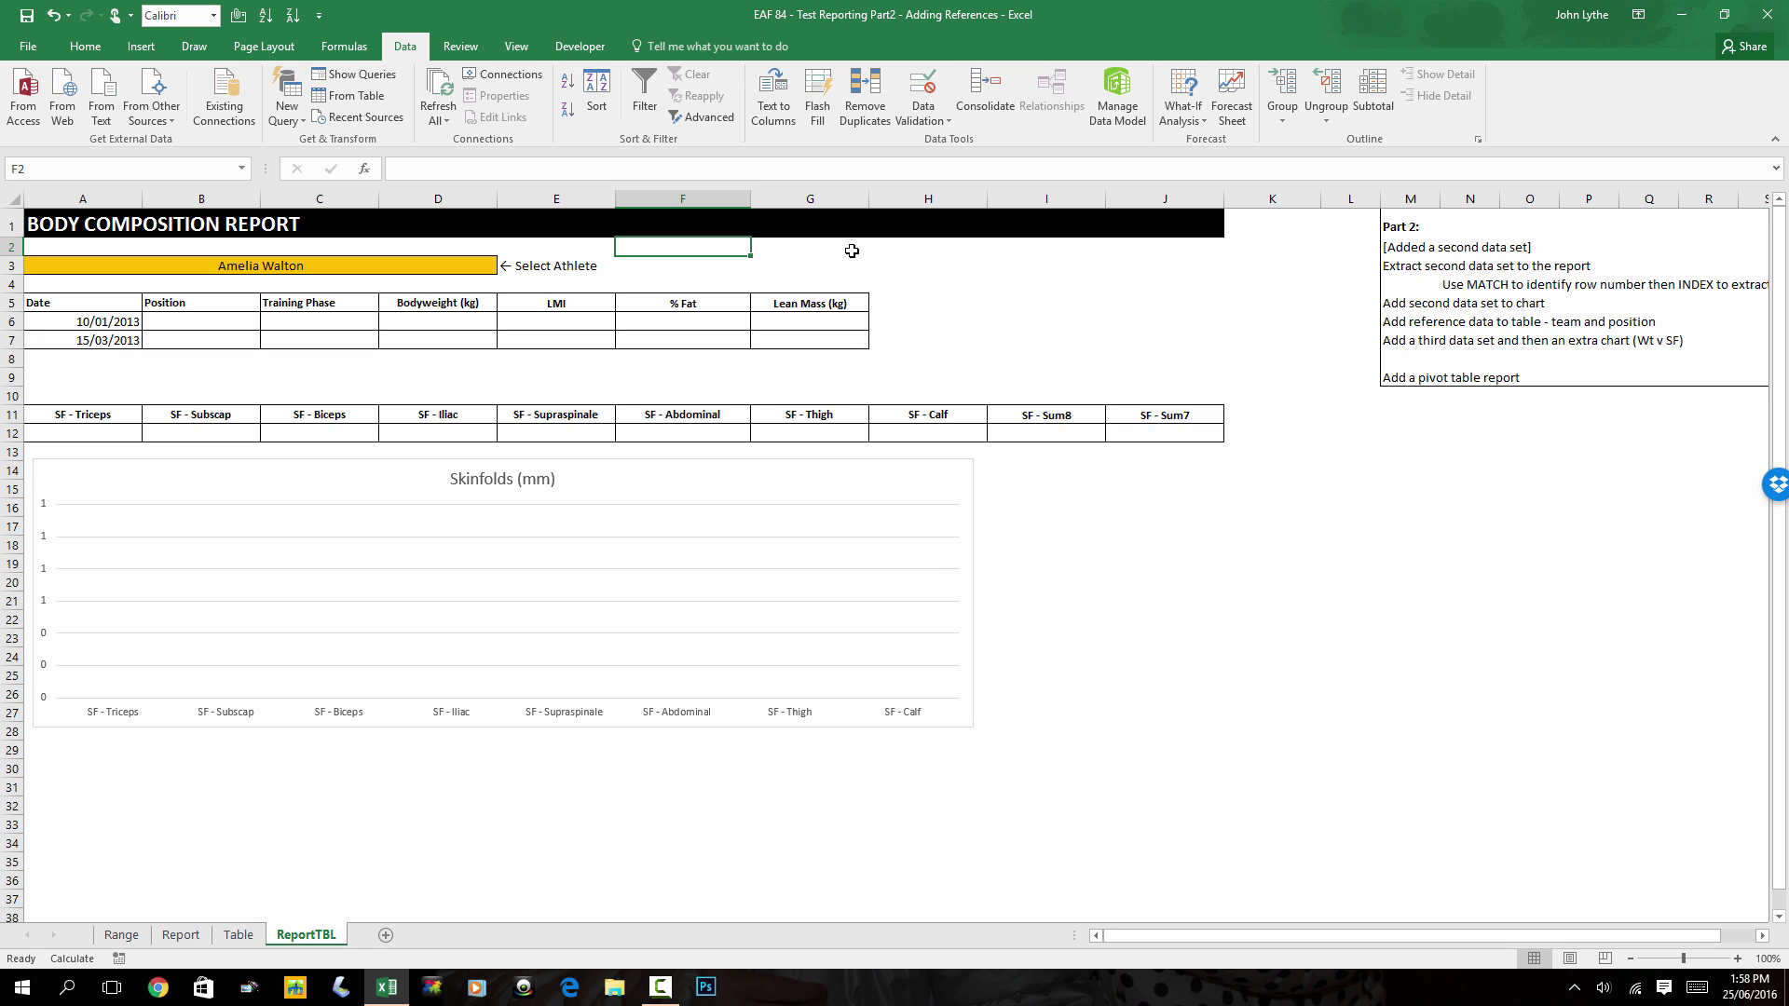
Enter =A3&A6 in F2 and =A3&A7 in F3 to build the name-and-date keys.
{"action": "type", "text": "="}
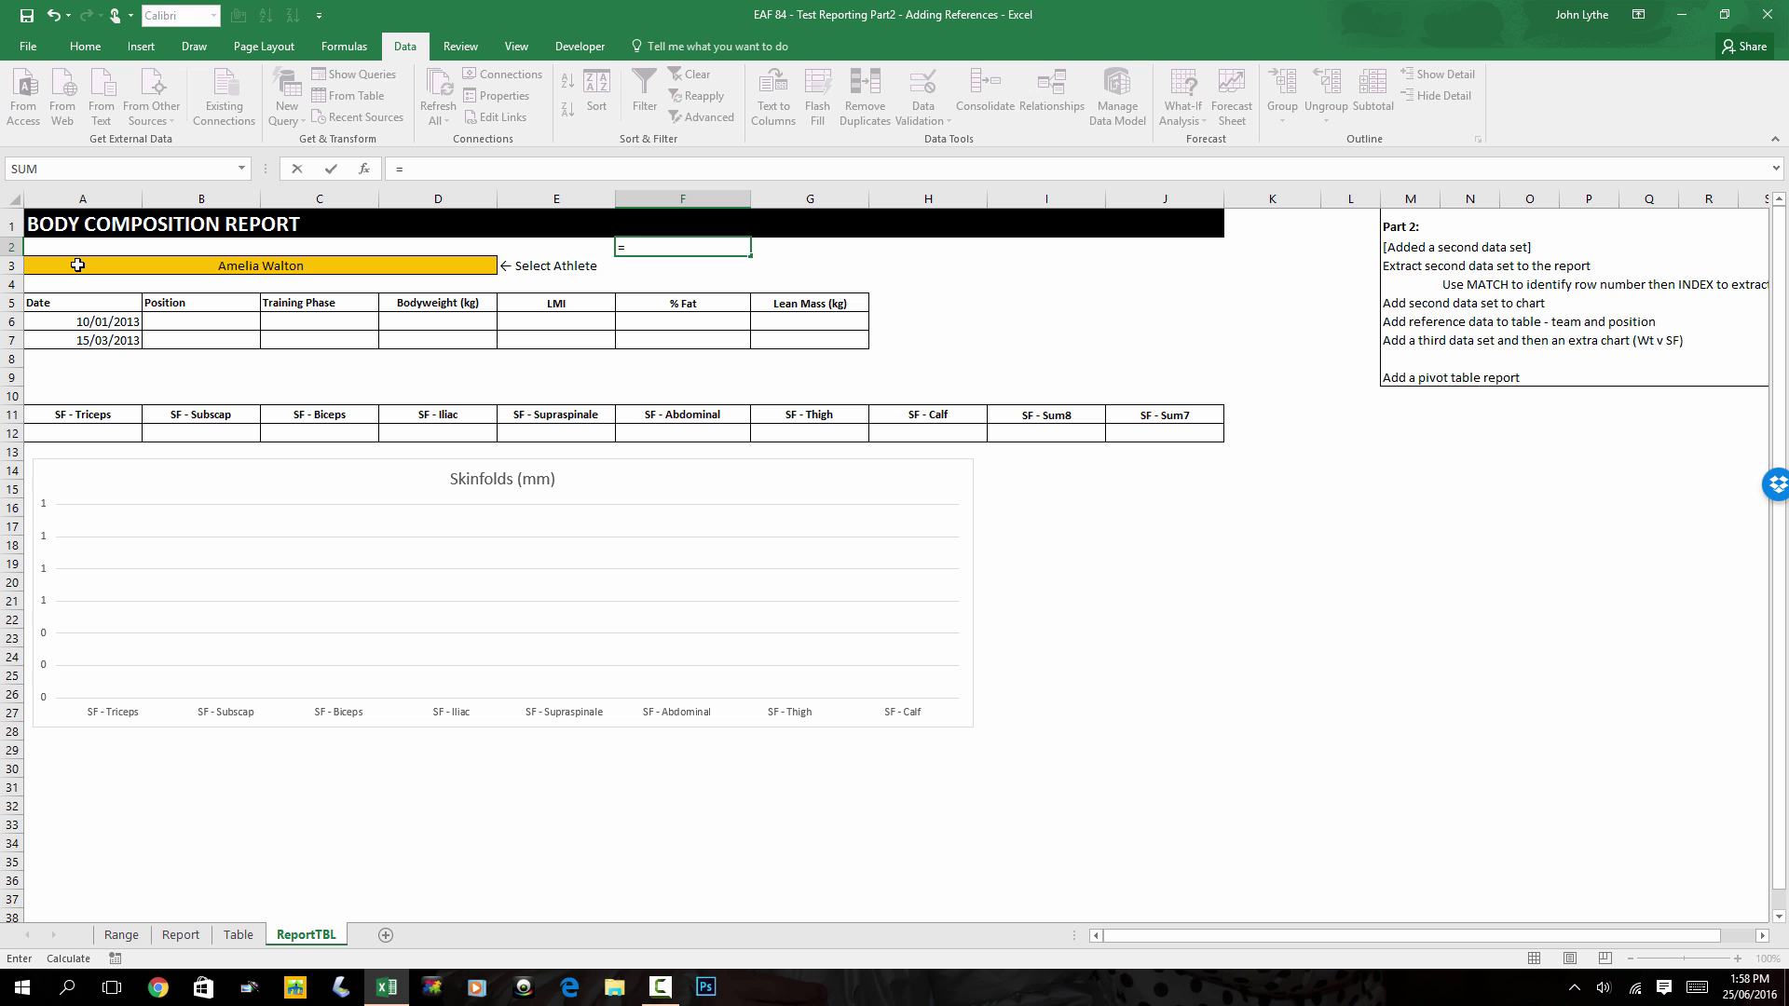
{"action": "left_click", "coordinate": [78, 265]}
{"action": "type", "text": "&"}
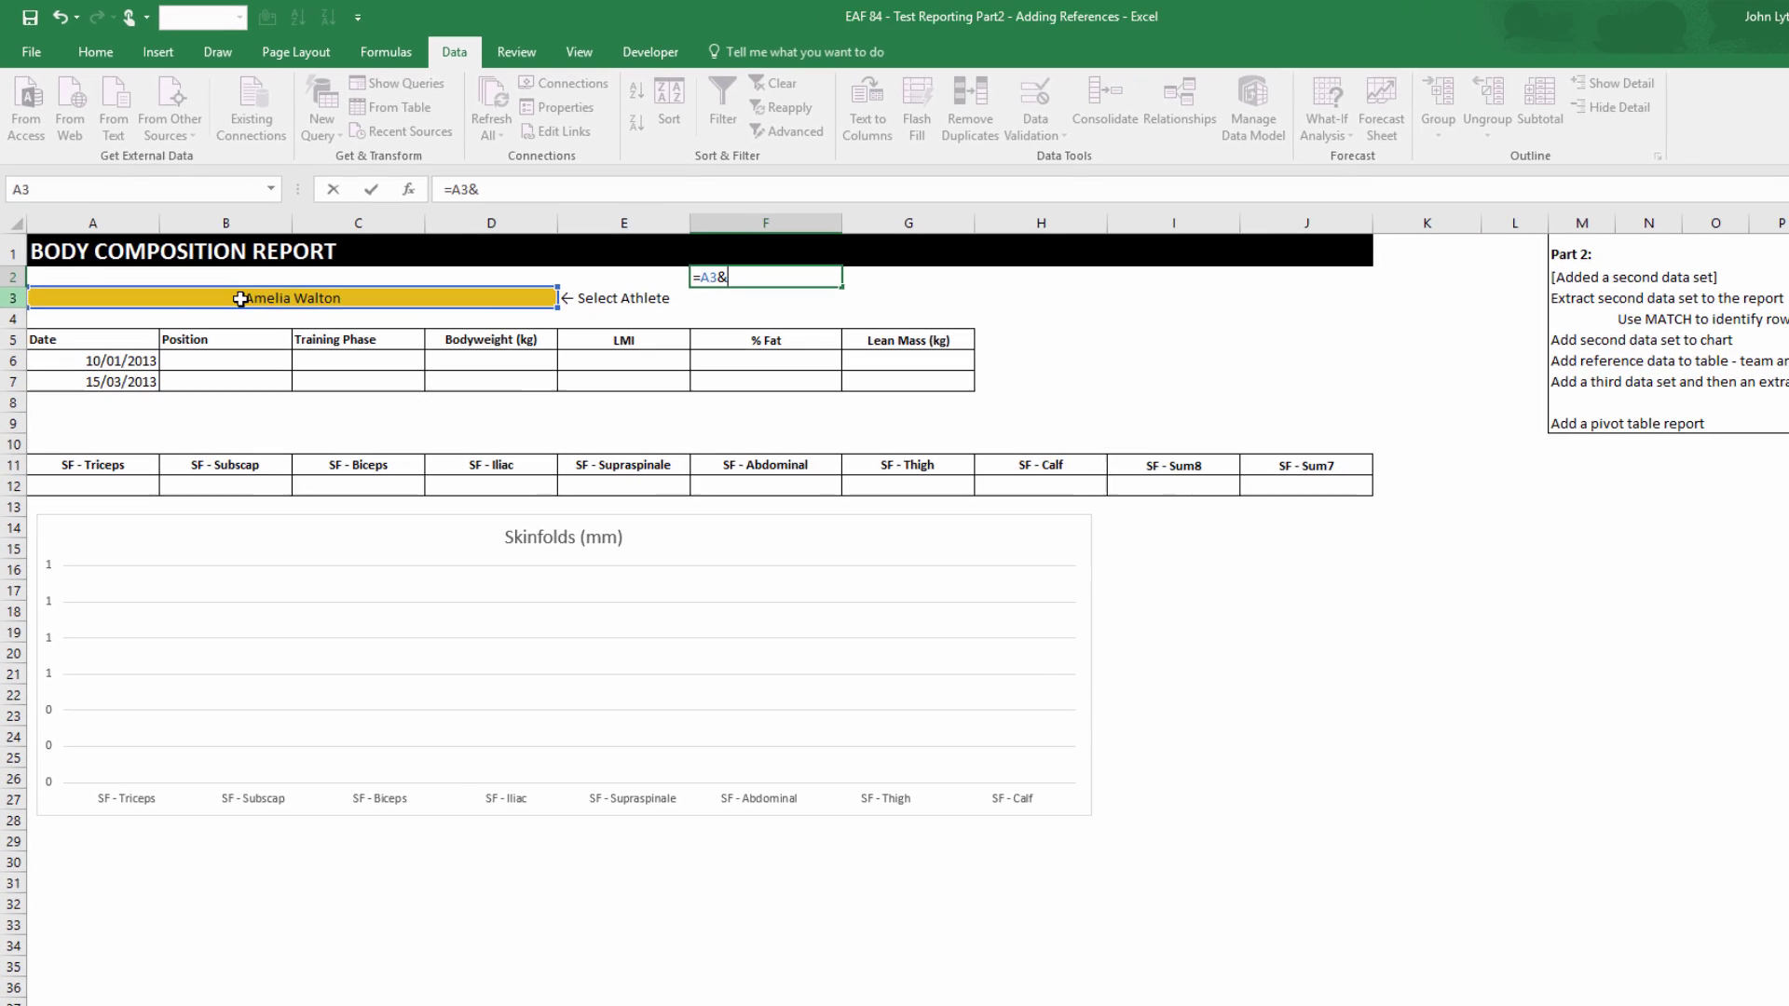
{"action": "left_click", "coordinate": [102, 321]}
{"action": "key", "text": "Return"}
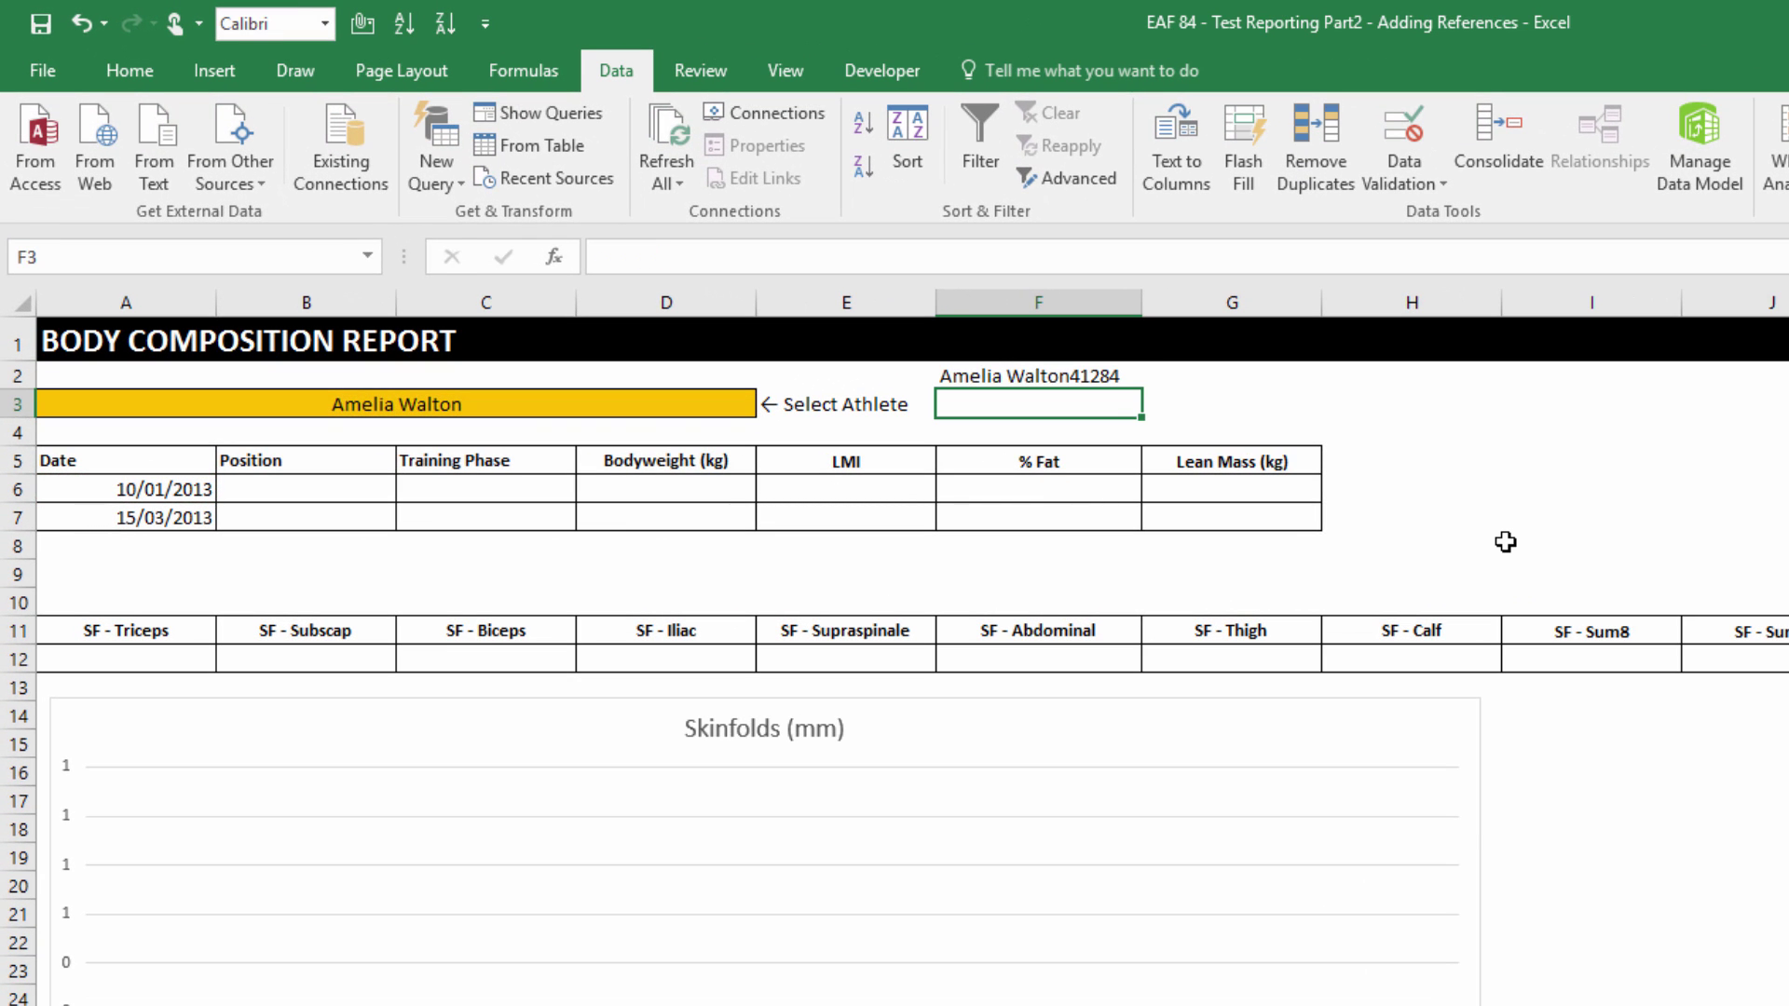
{"action": "type", "text": "="}
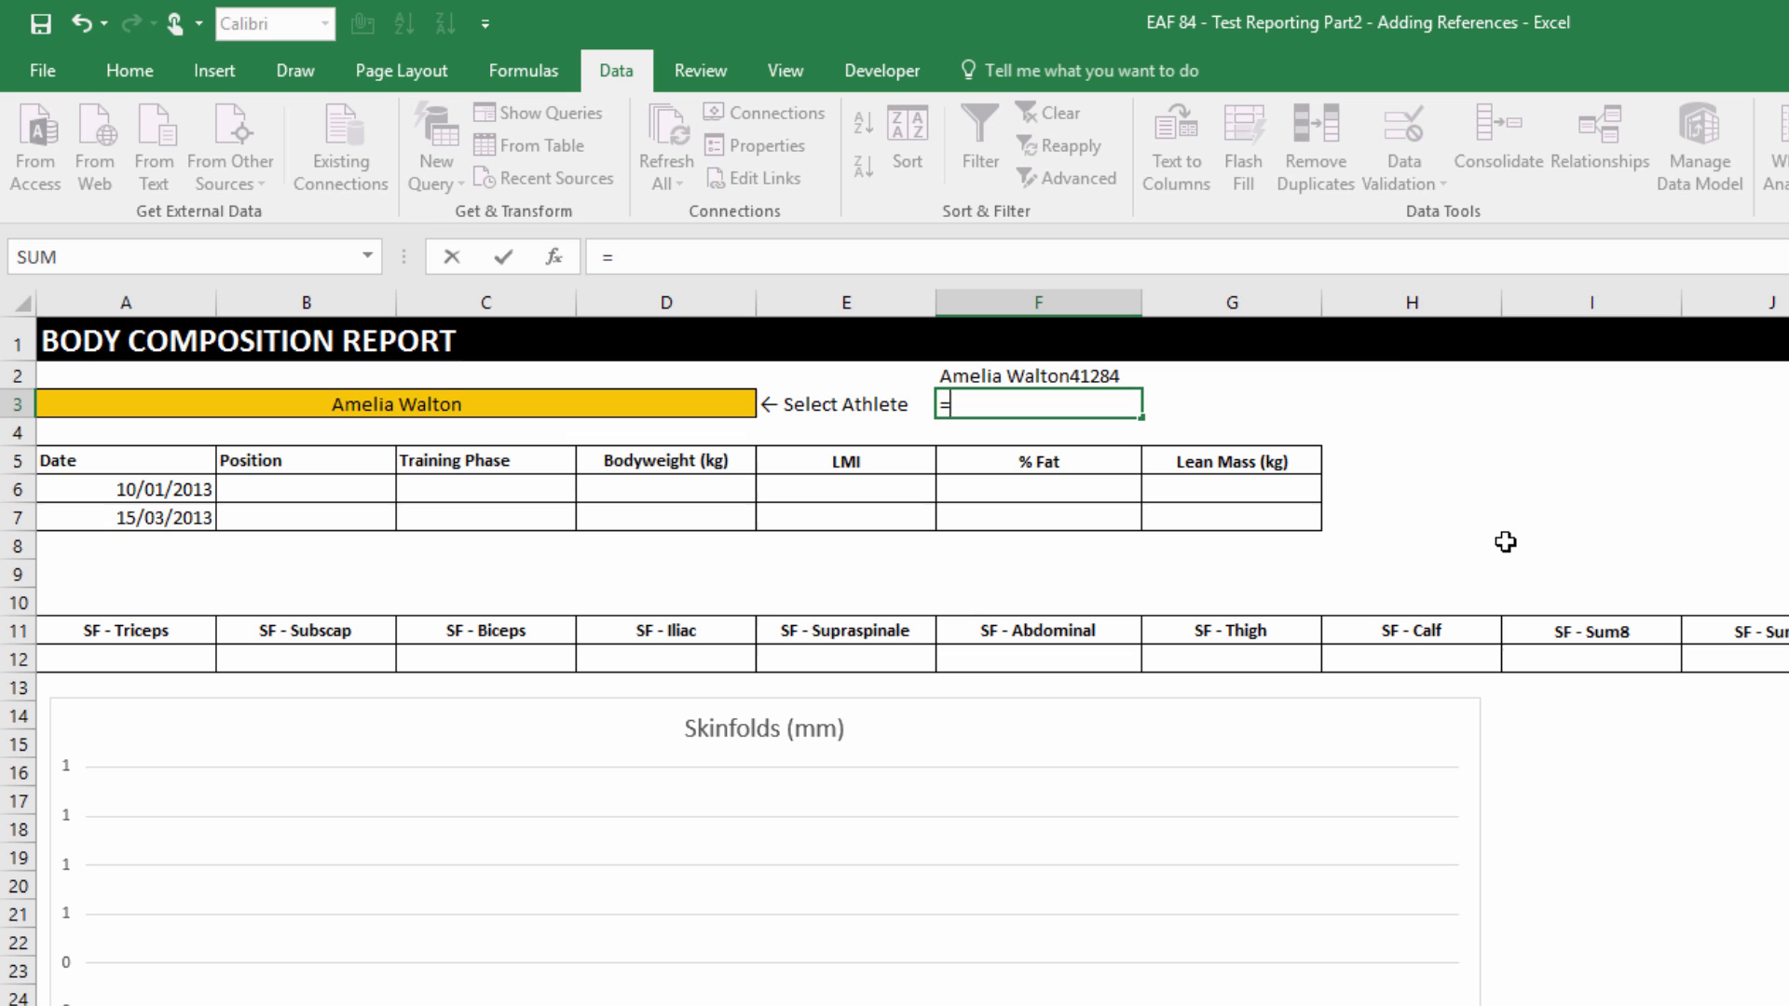
{"action": "left_click", "coordinate": [300, 401]}
{"action": "type", "text": "&"}
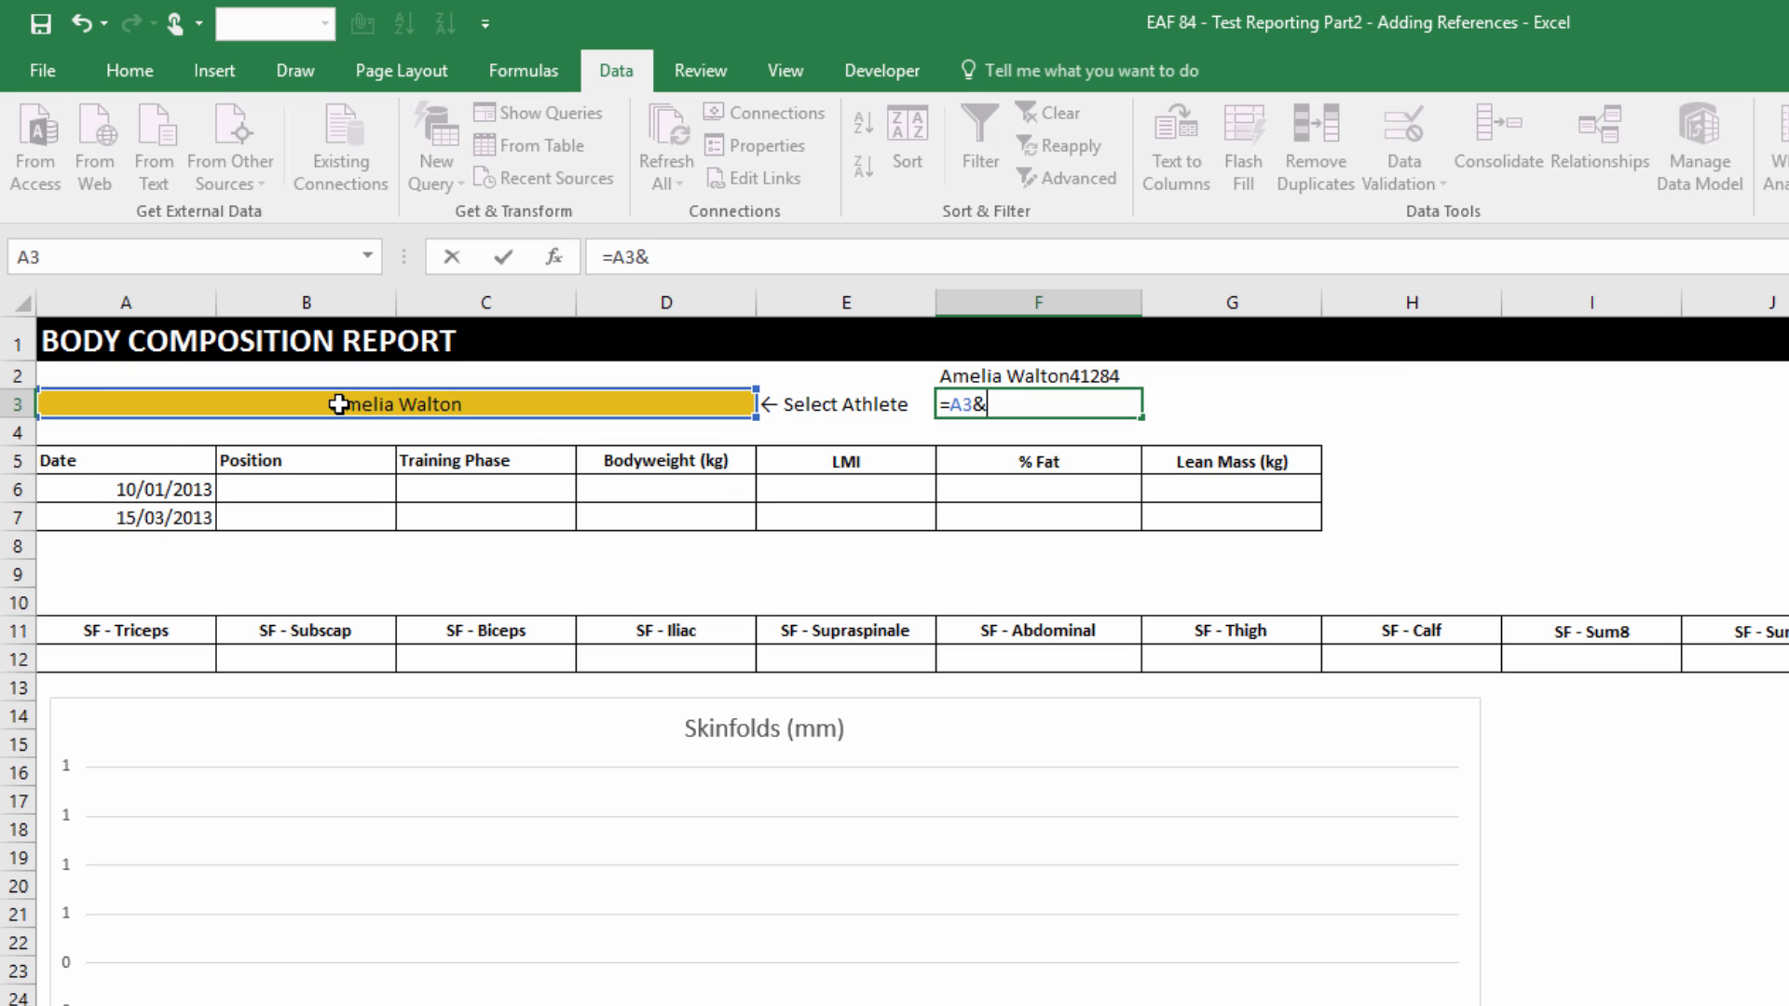
{"action": "left_click", "coordinate": [149, 518]}
{"action": "key", "text": "Return"}
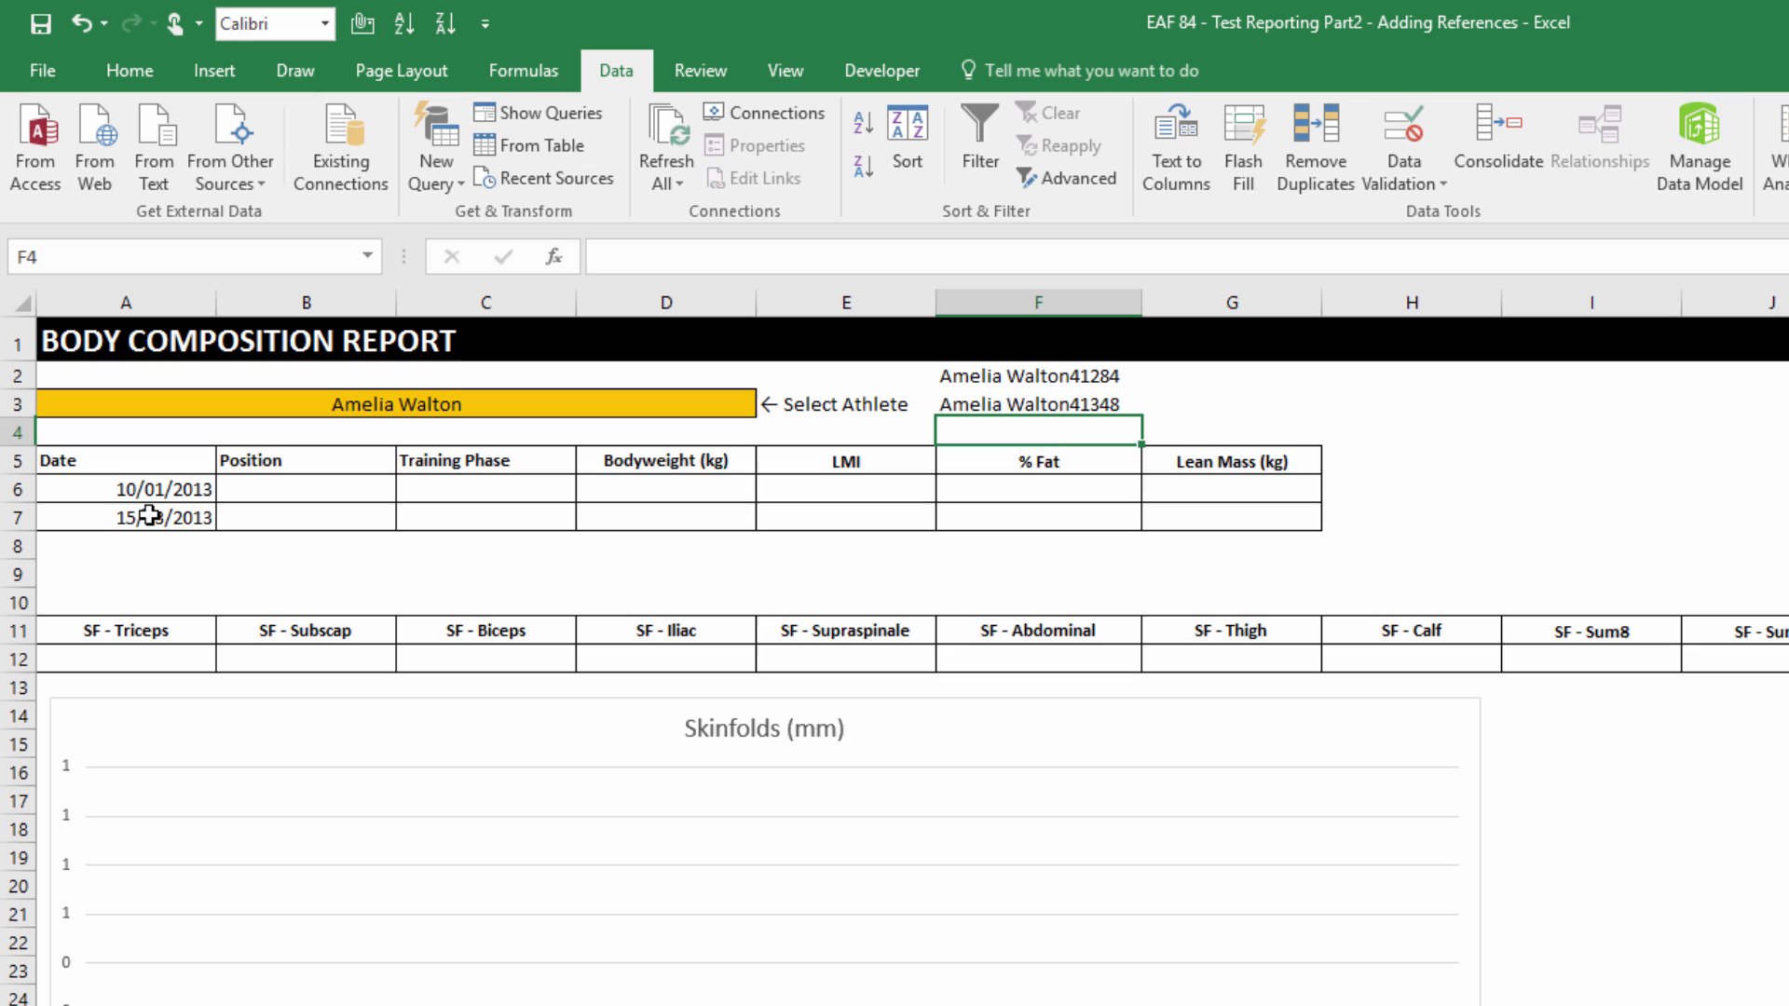
{"action": "left_click", "coordinate": [1204, 370]}
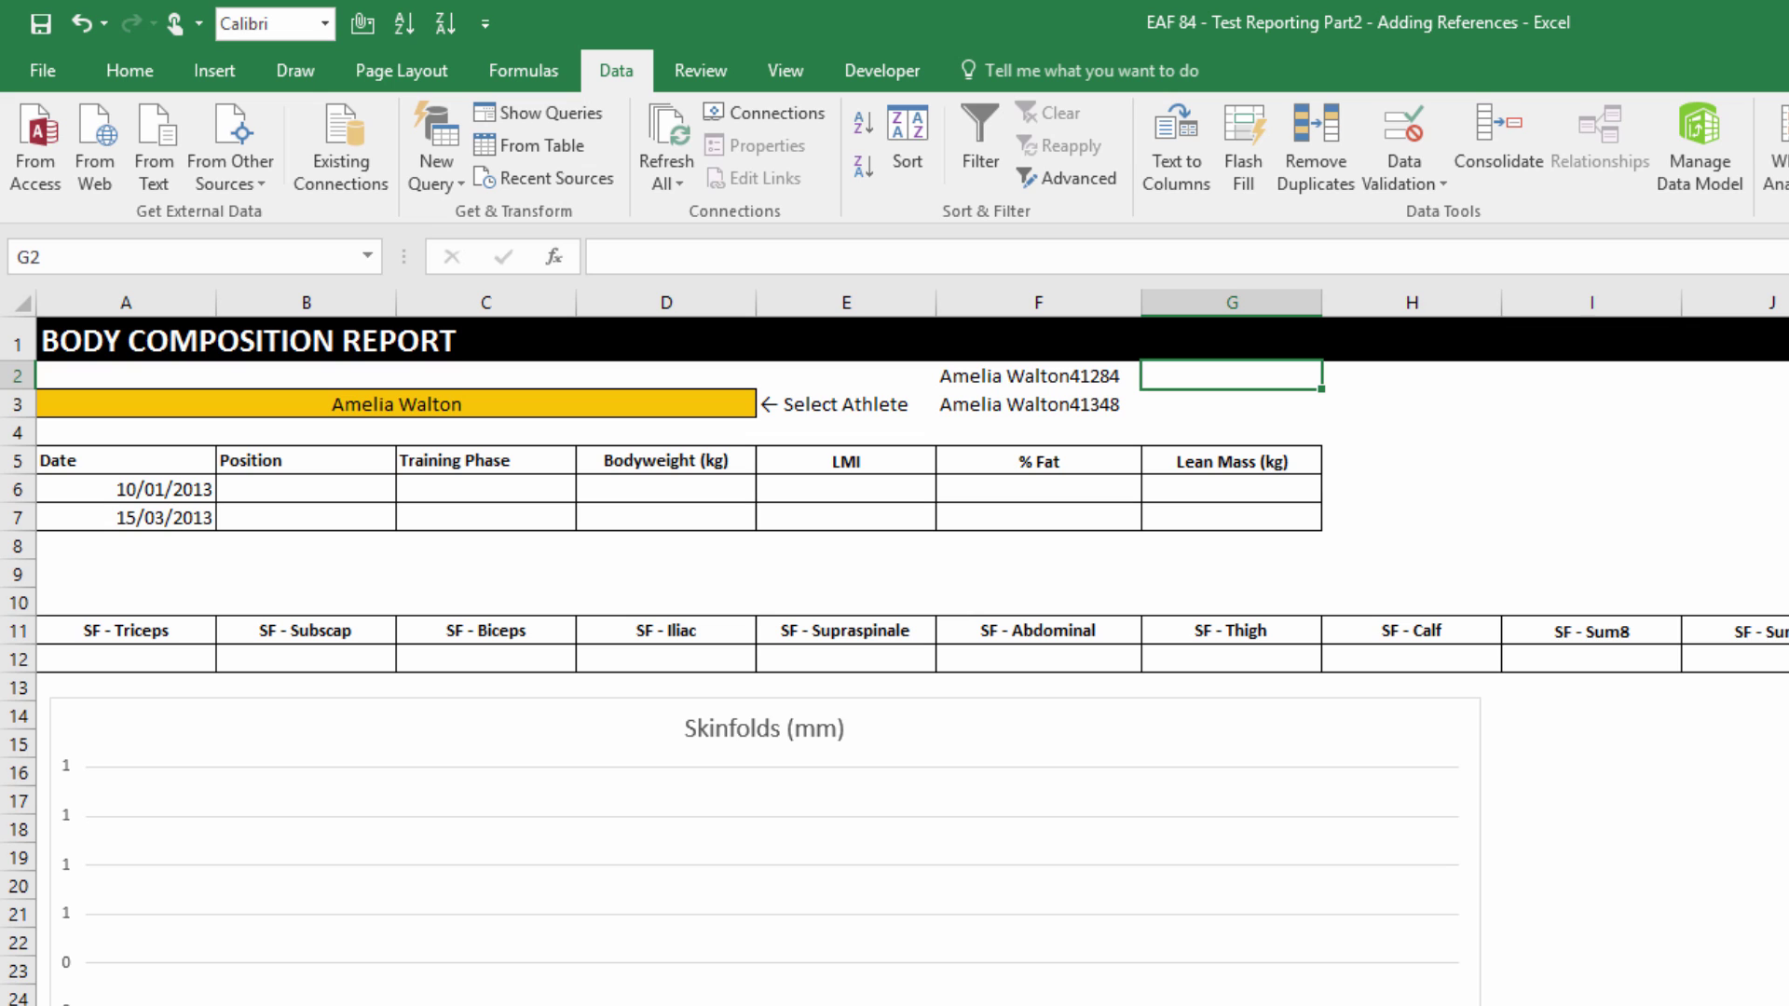
Enter =MATCH(F2,TBLSFData[Helper],0) in G2, auto-filling G3 to return rows 32 and 82.
{"action": "type", "text": "=matc"}
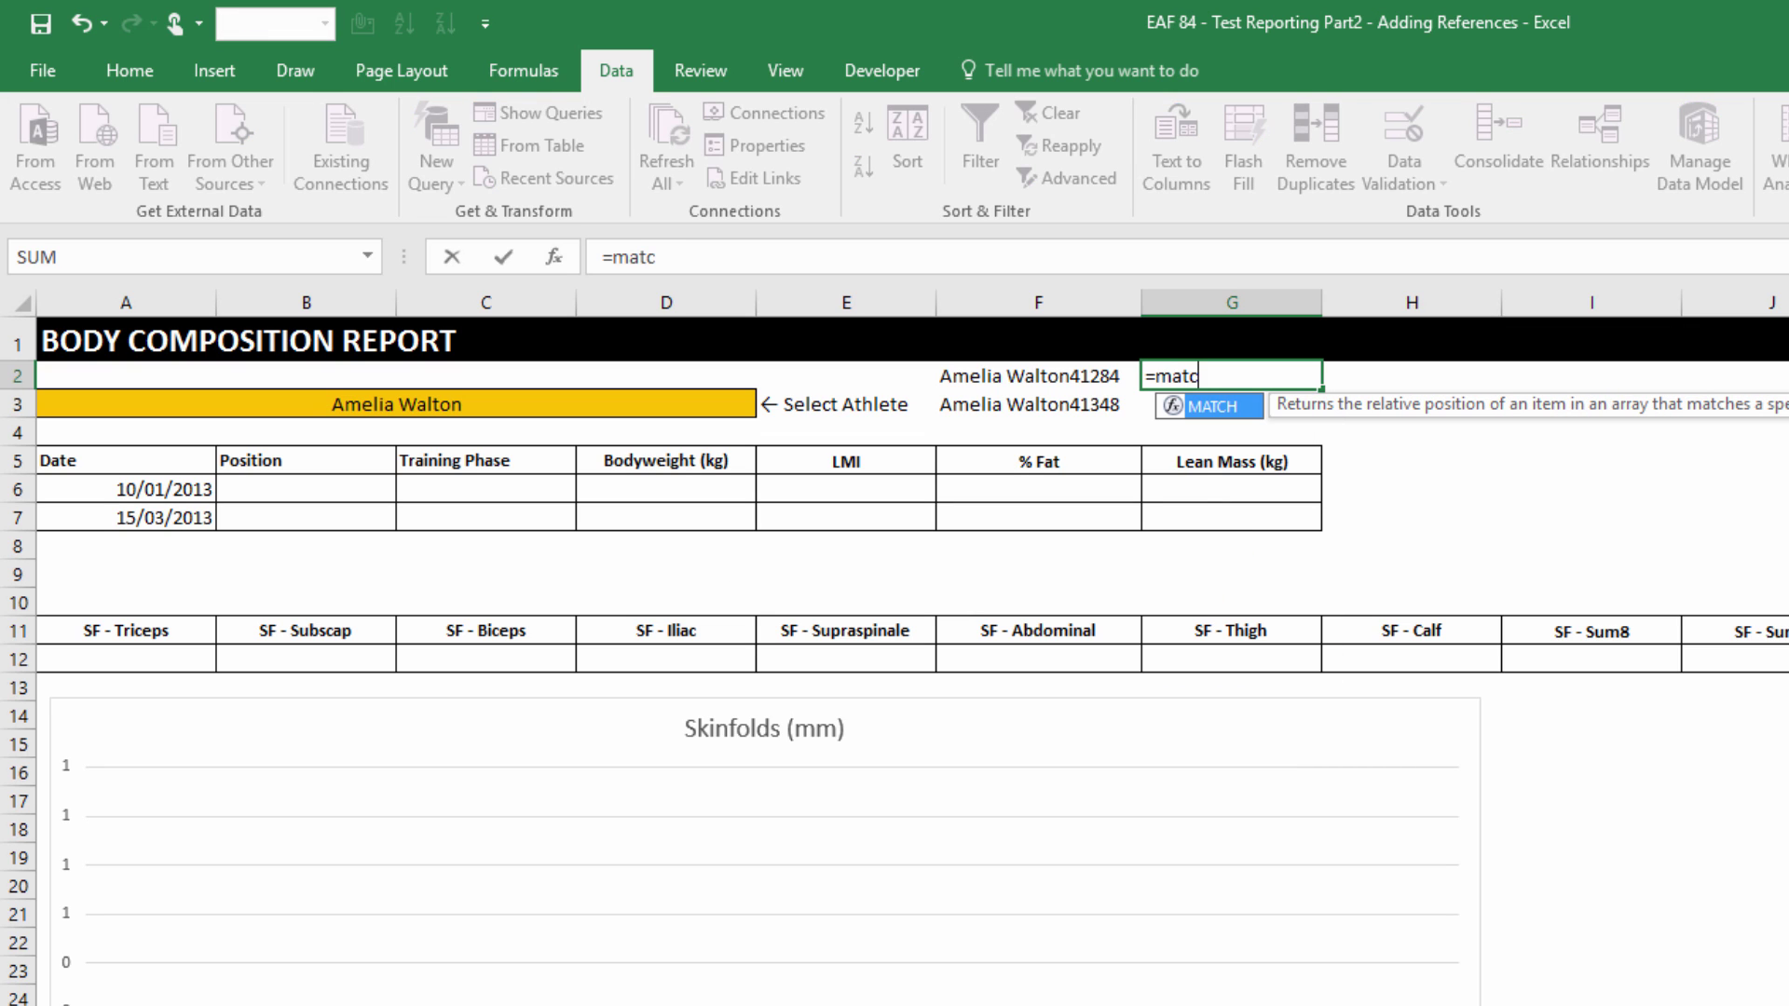
{"action": "type", "text": "h("}
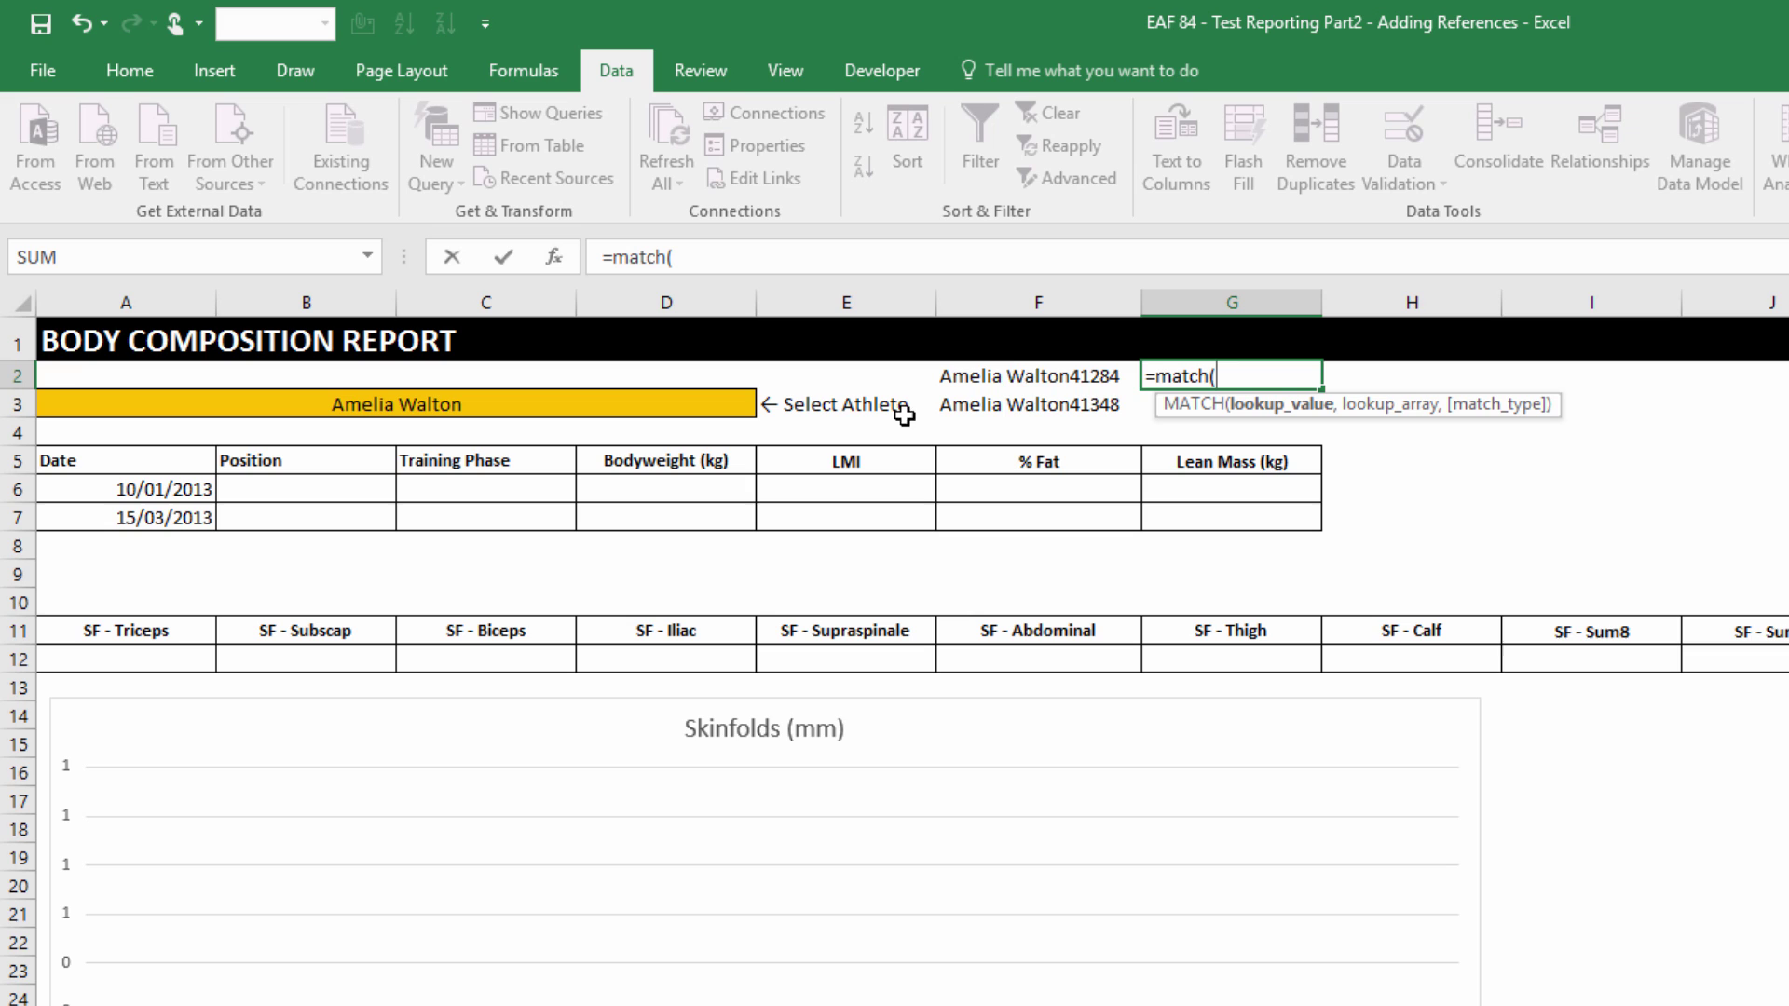
{"action": "left_click", "coordinate": [1013, 374]}
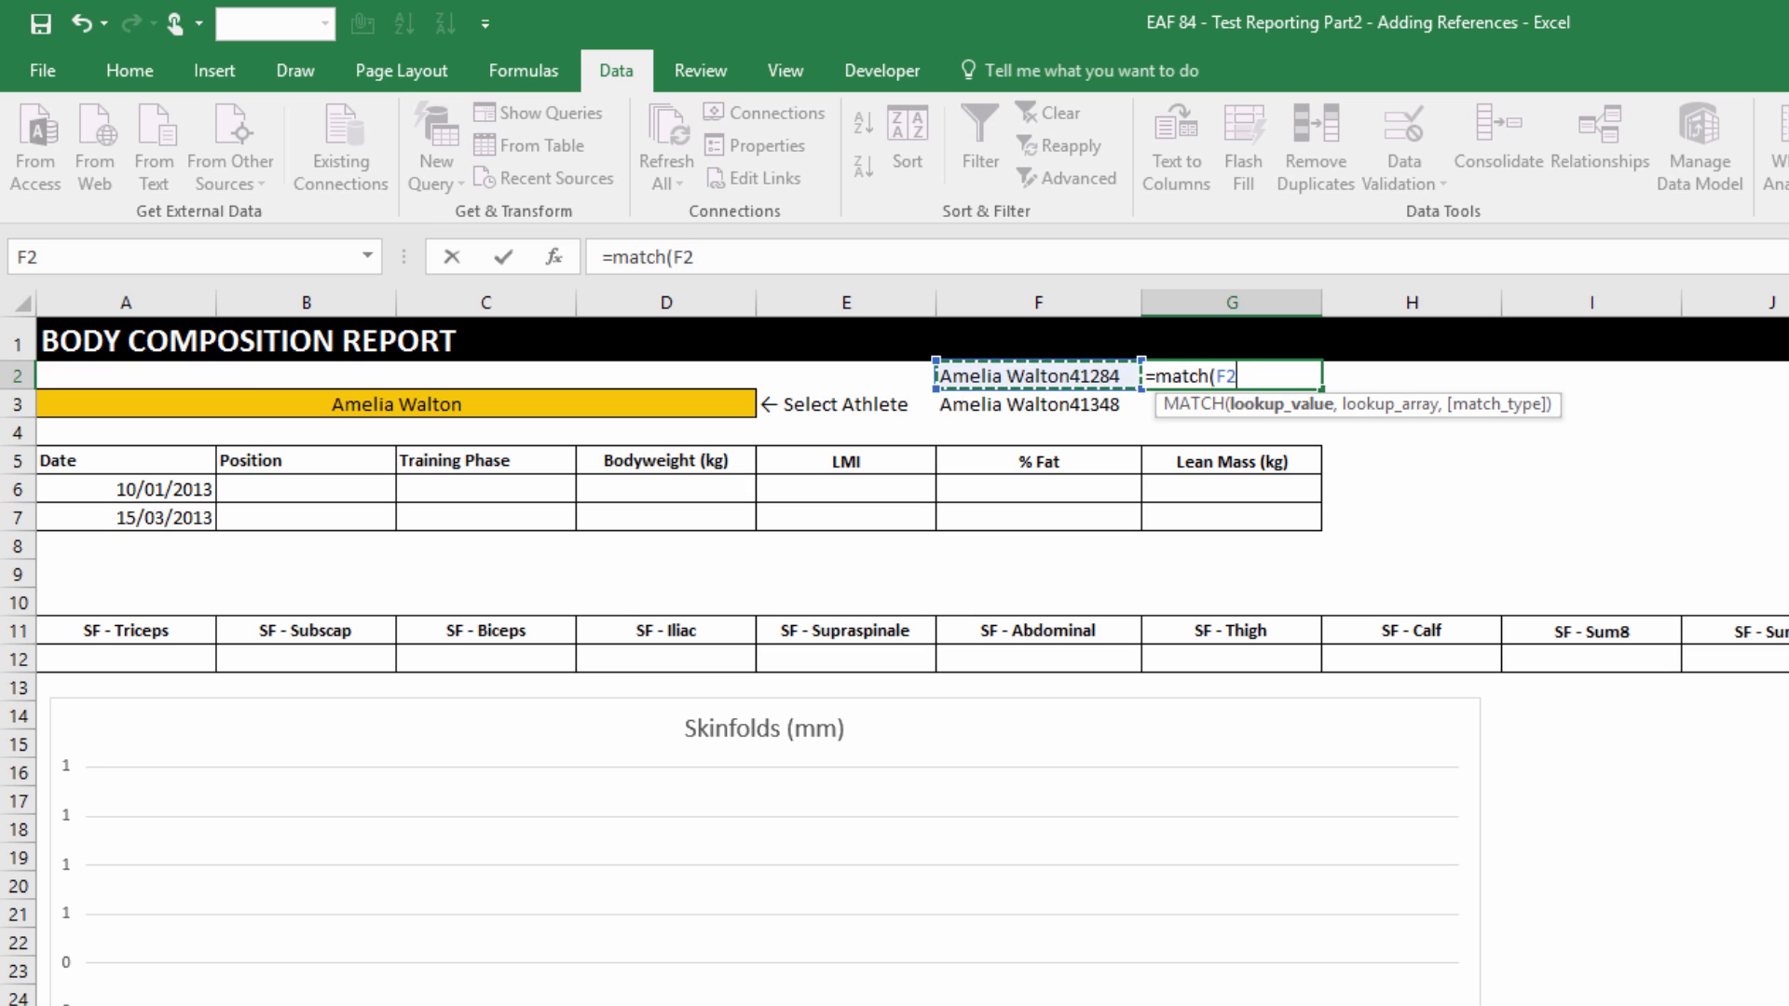
{"action": "type", "text": ","}
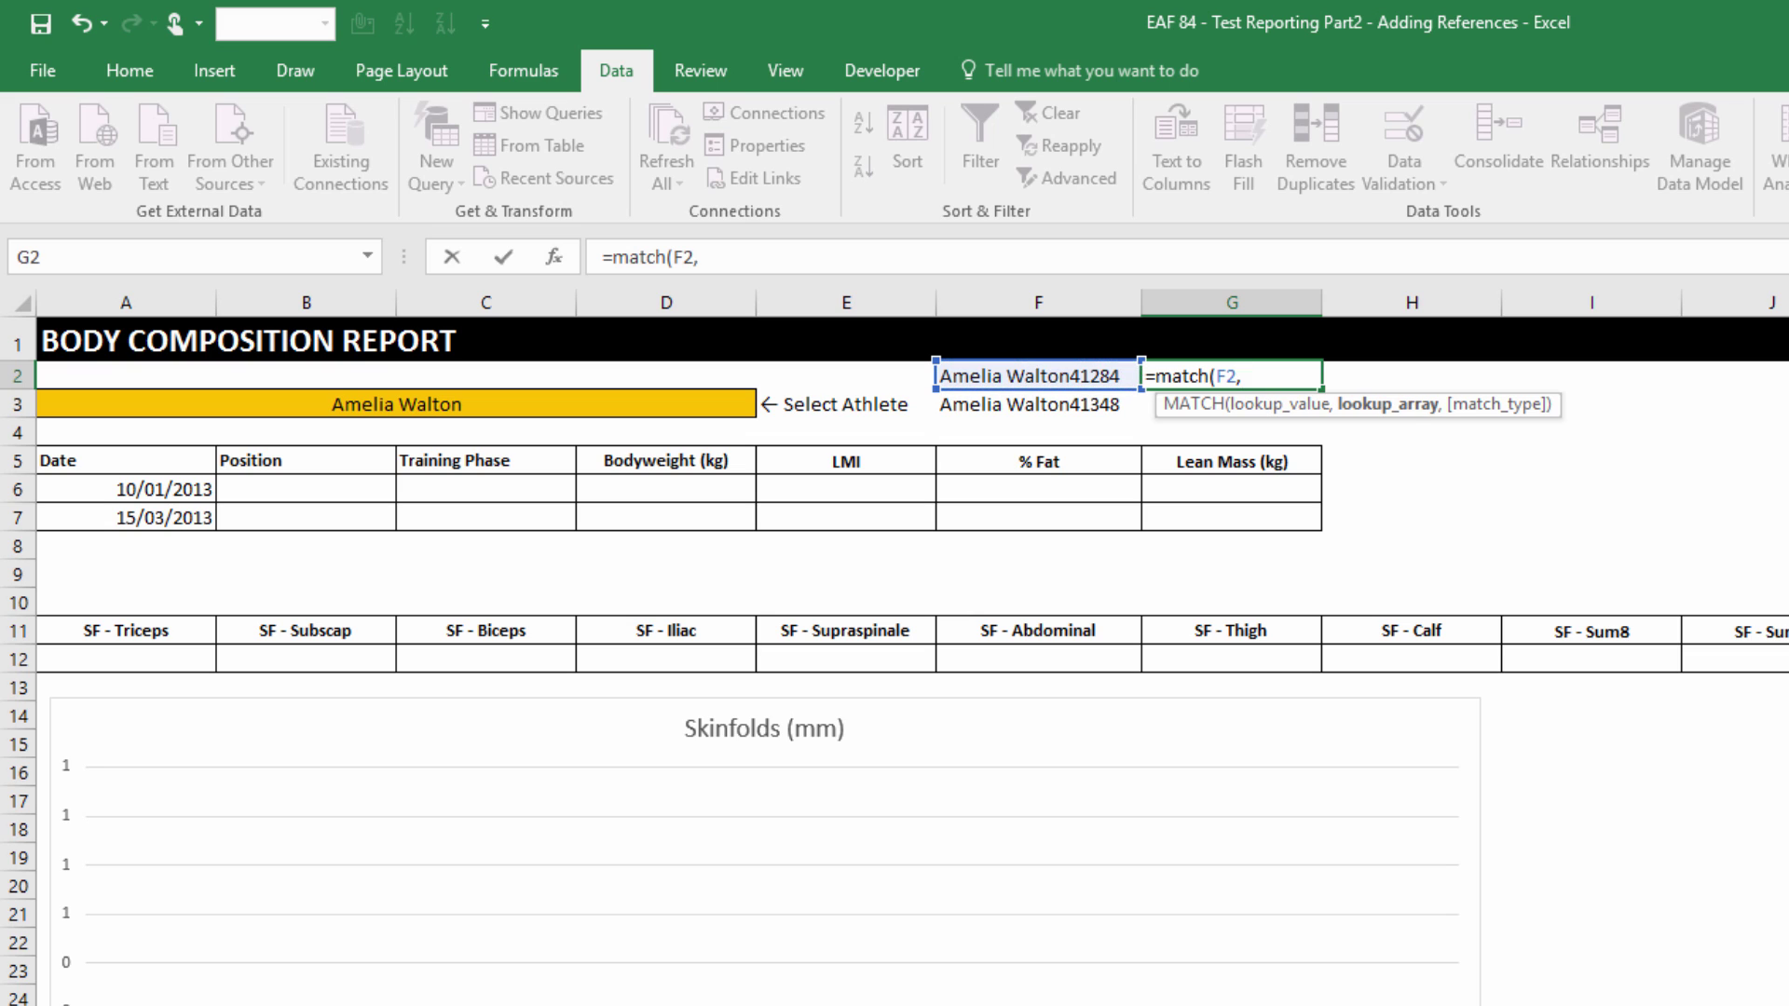
{"action": "type", "text": "TBLSFData"}
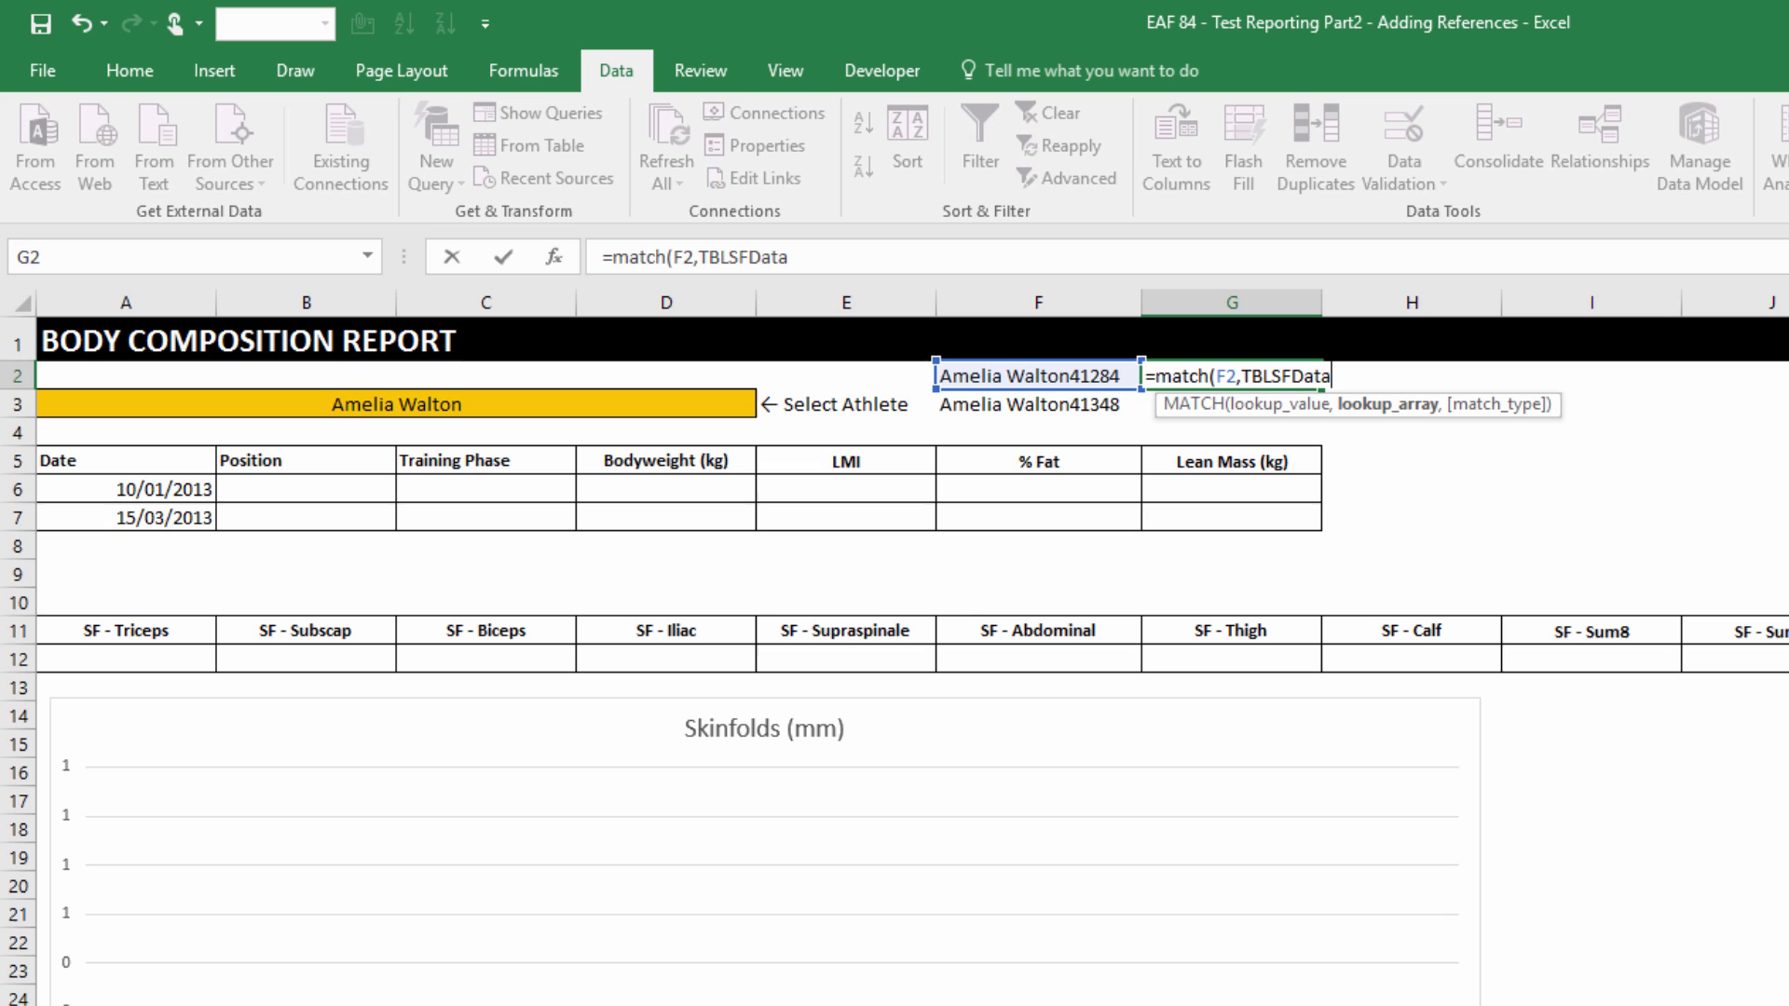
{"action": "type", "text": "["}
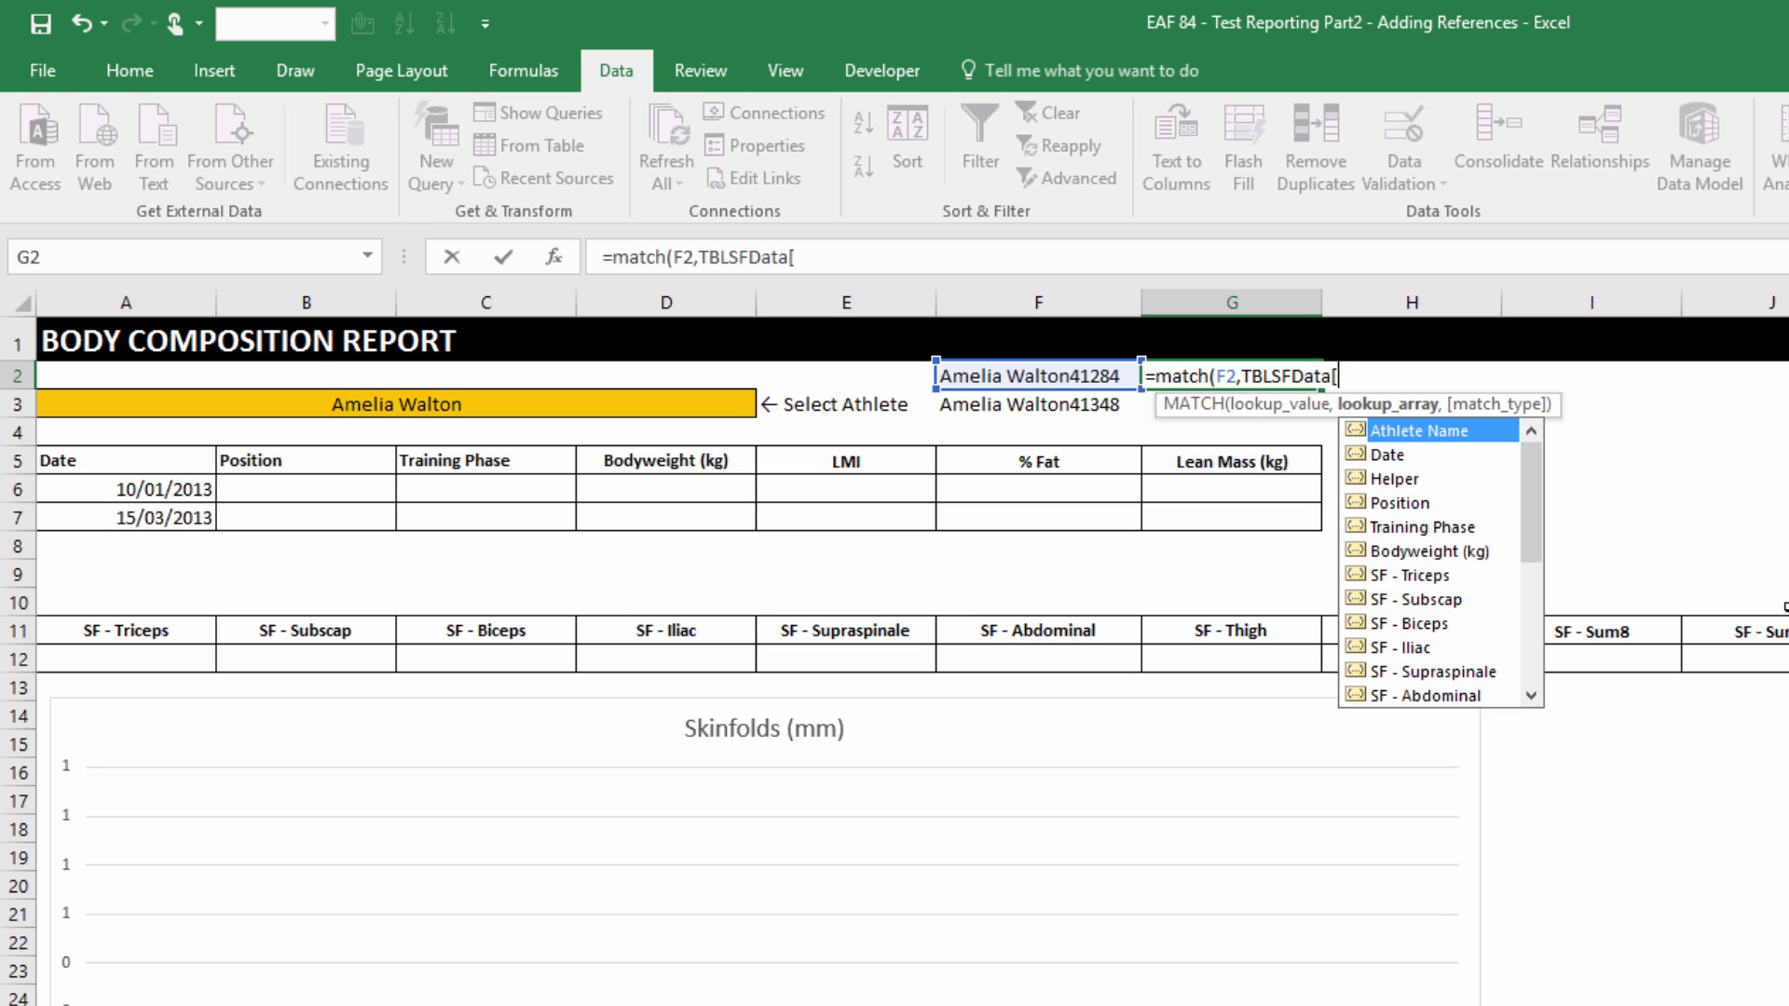
{"action": "double_click", "coordinate": [1383, 478]}
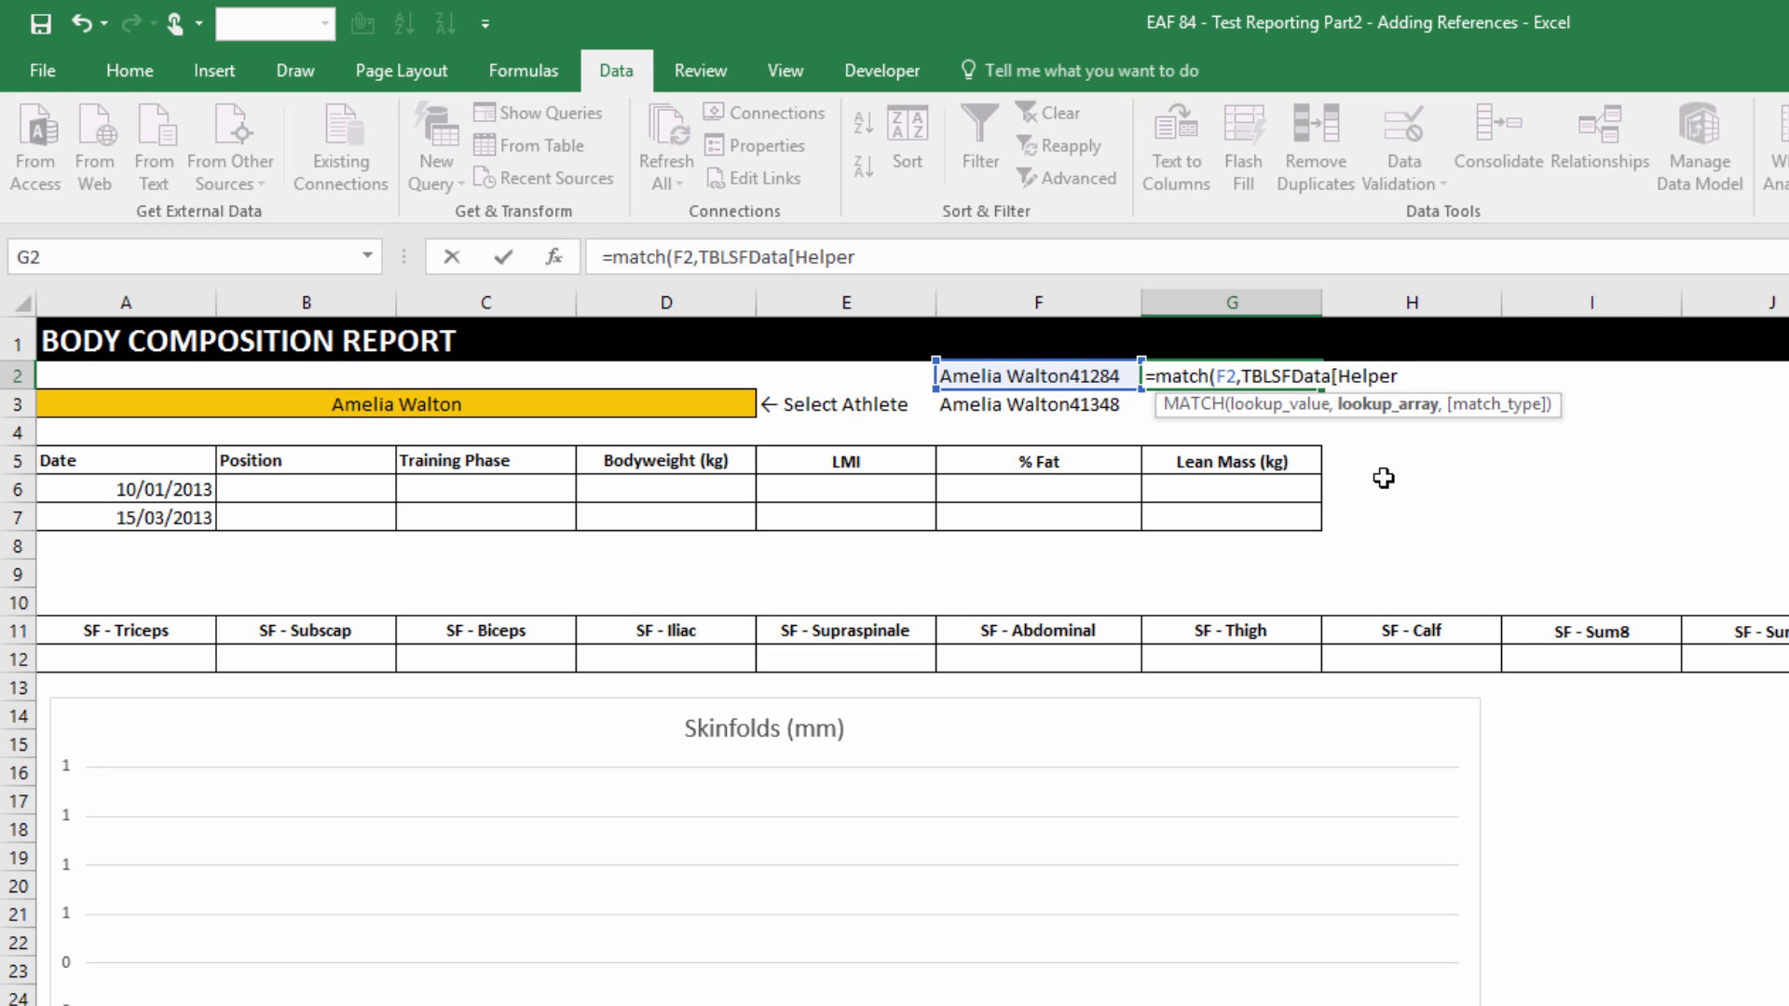
{"action": "type", "text": "],0)"}
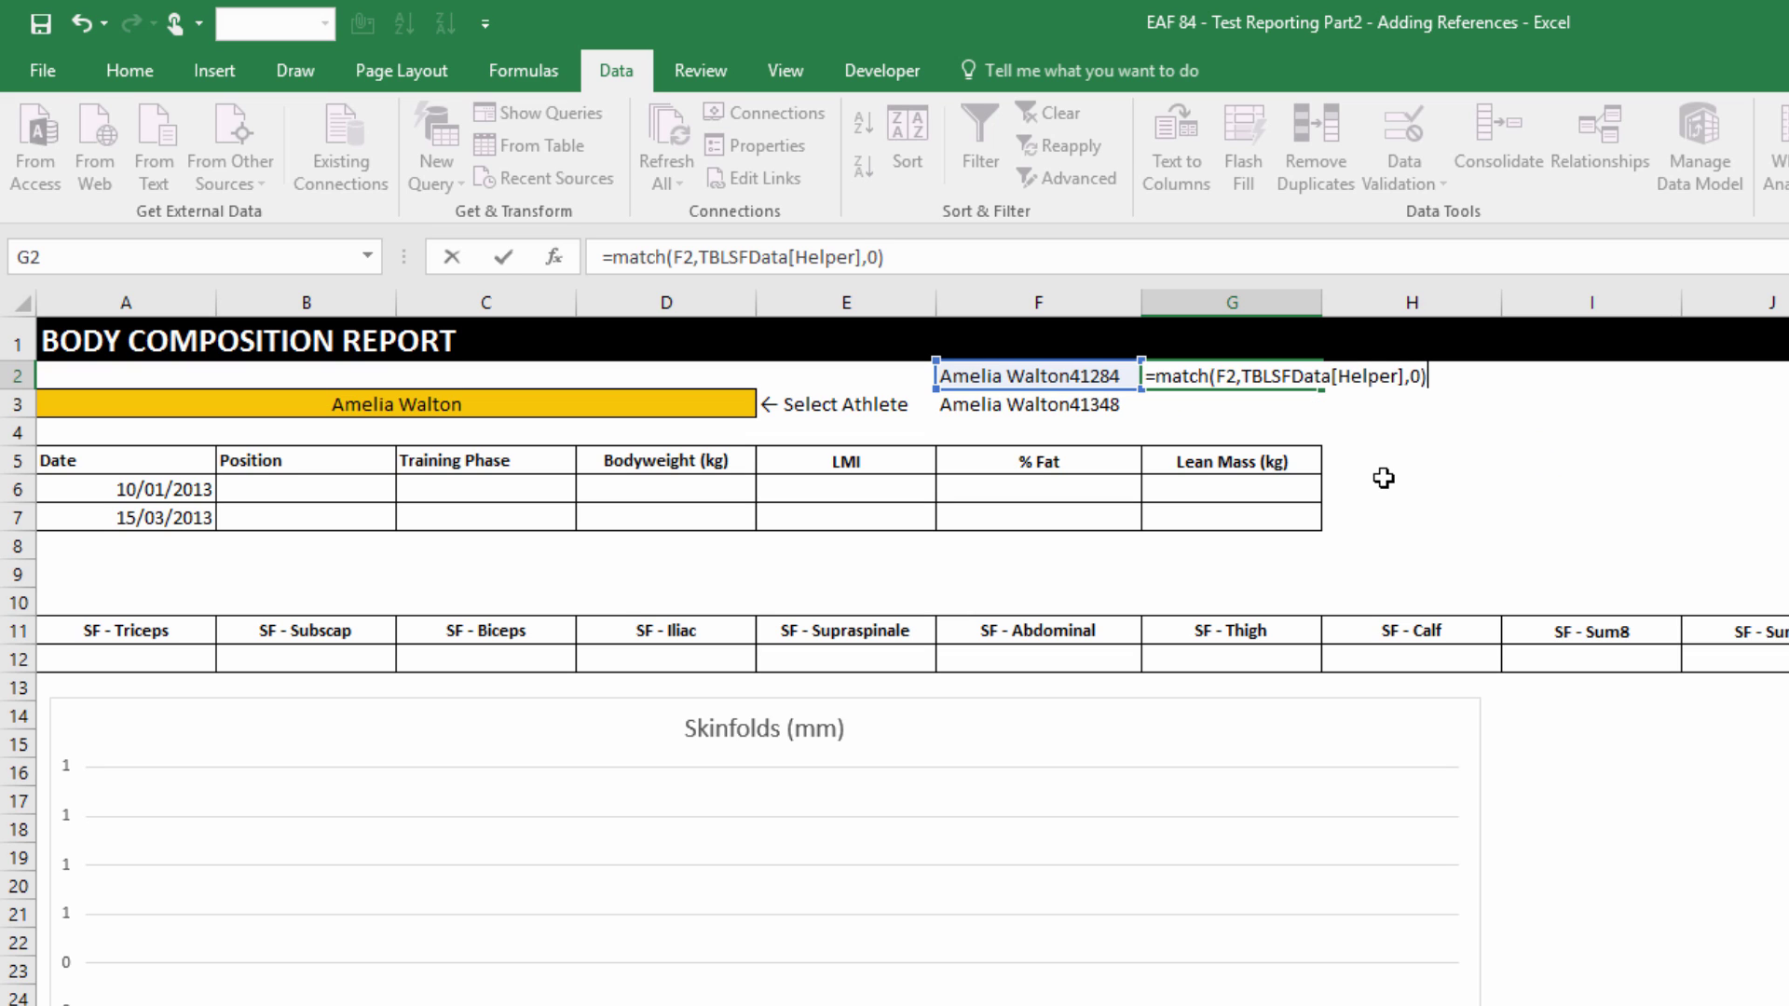
{"action": "key", "text": "ctrl+Return"}
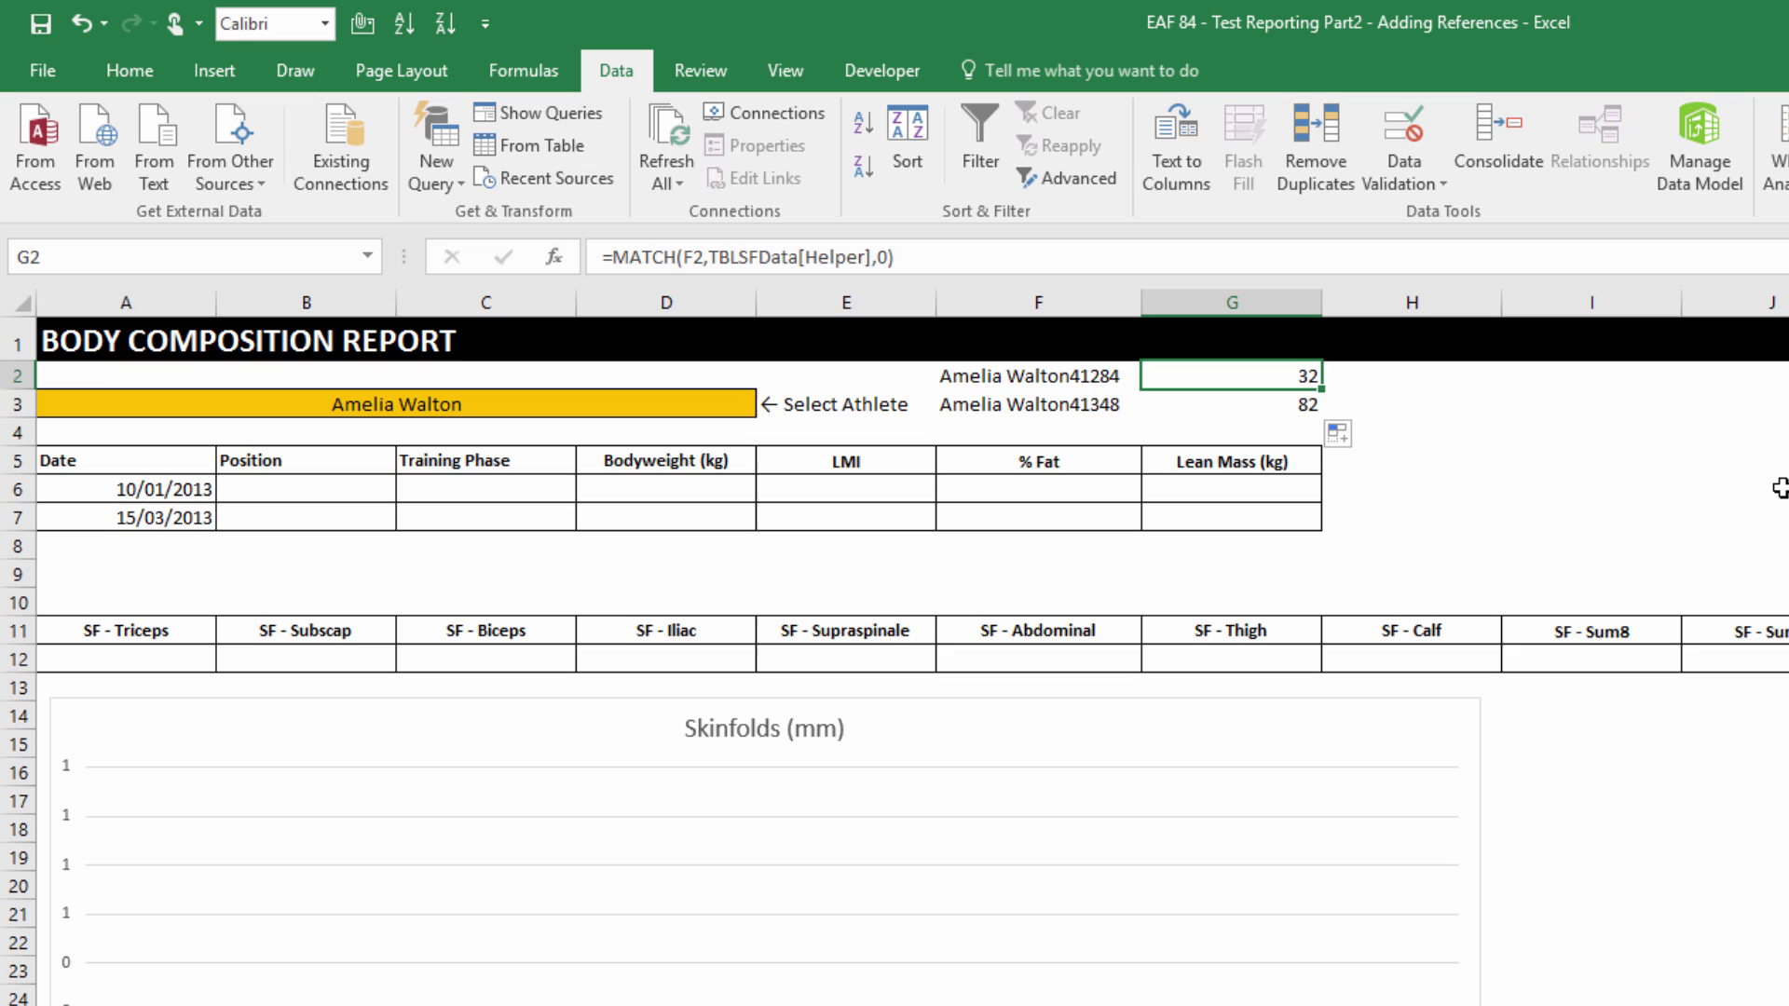
Enter =INDEX(TBLSFData[Position],$G$2) in B6 so it shows Defender.
{"action": "left_click", "coordinate": [305, 488]}
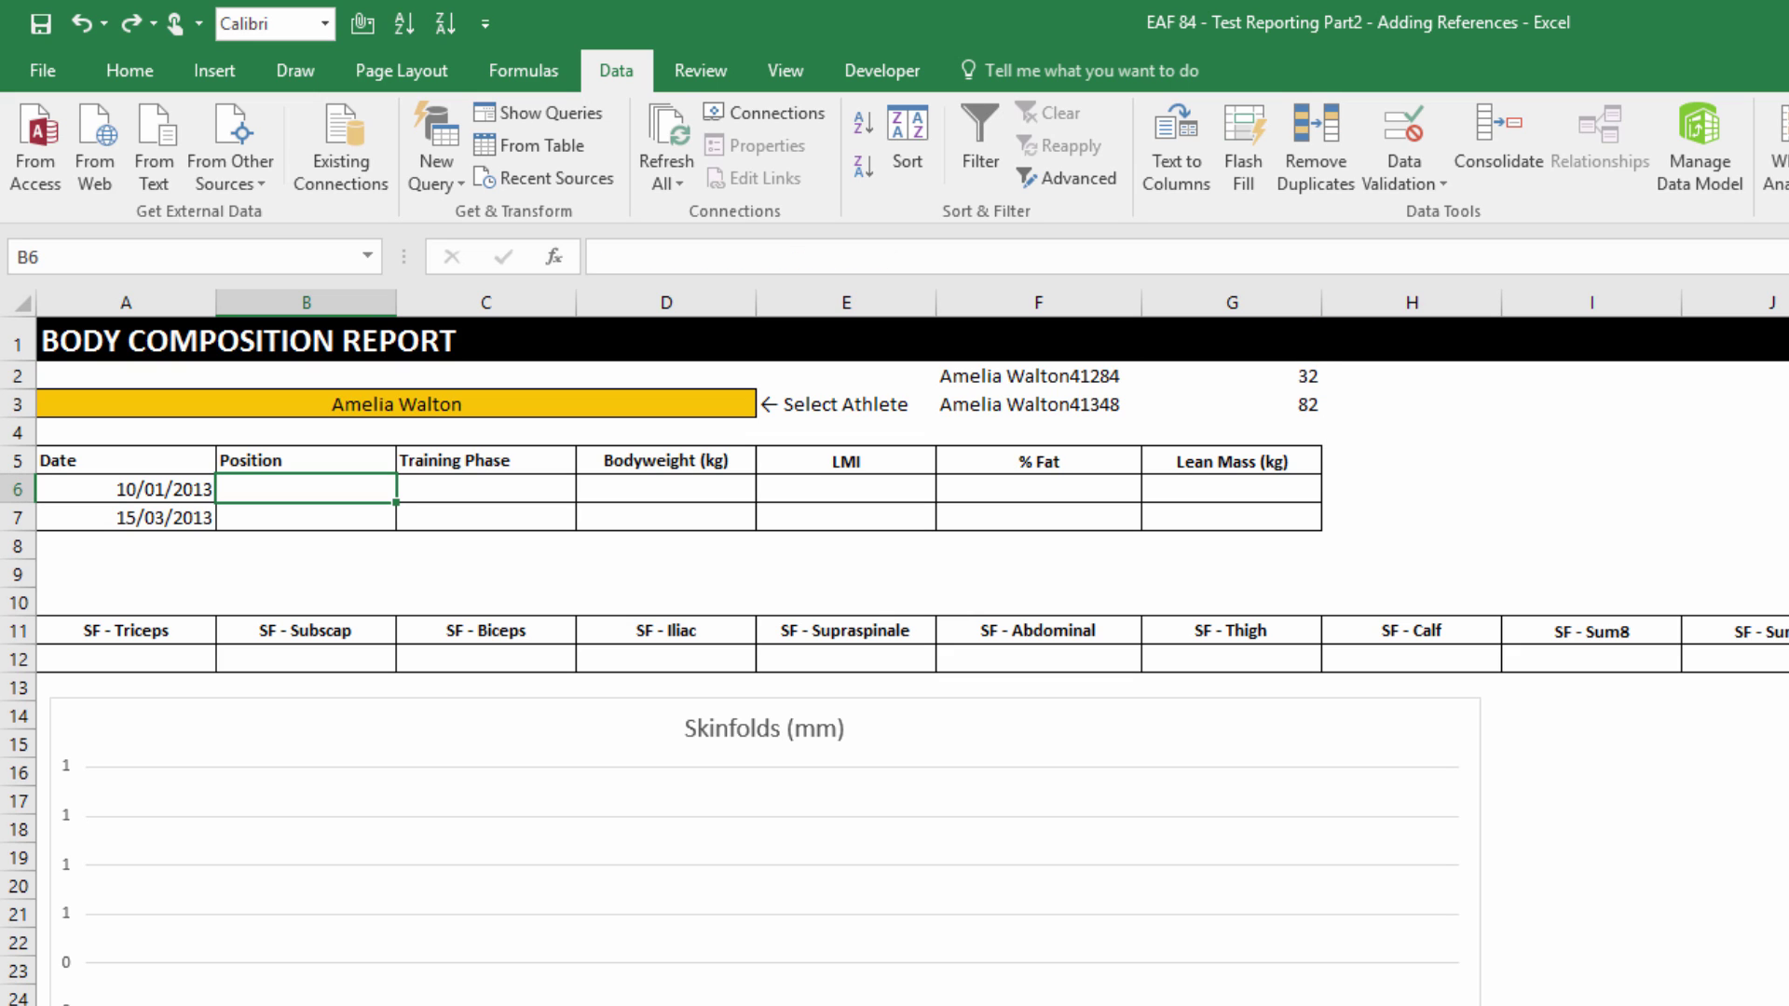
{"action": "type", "text": "=inde"}
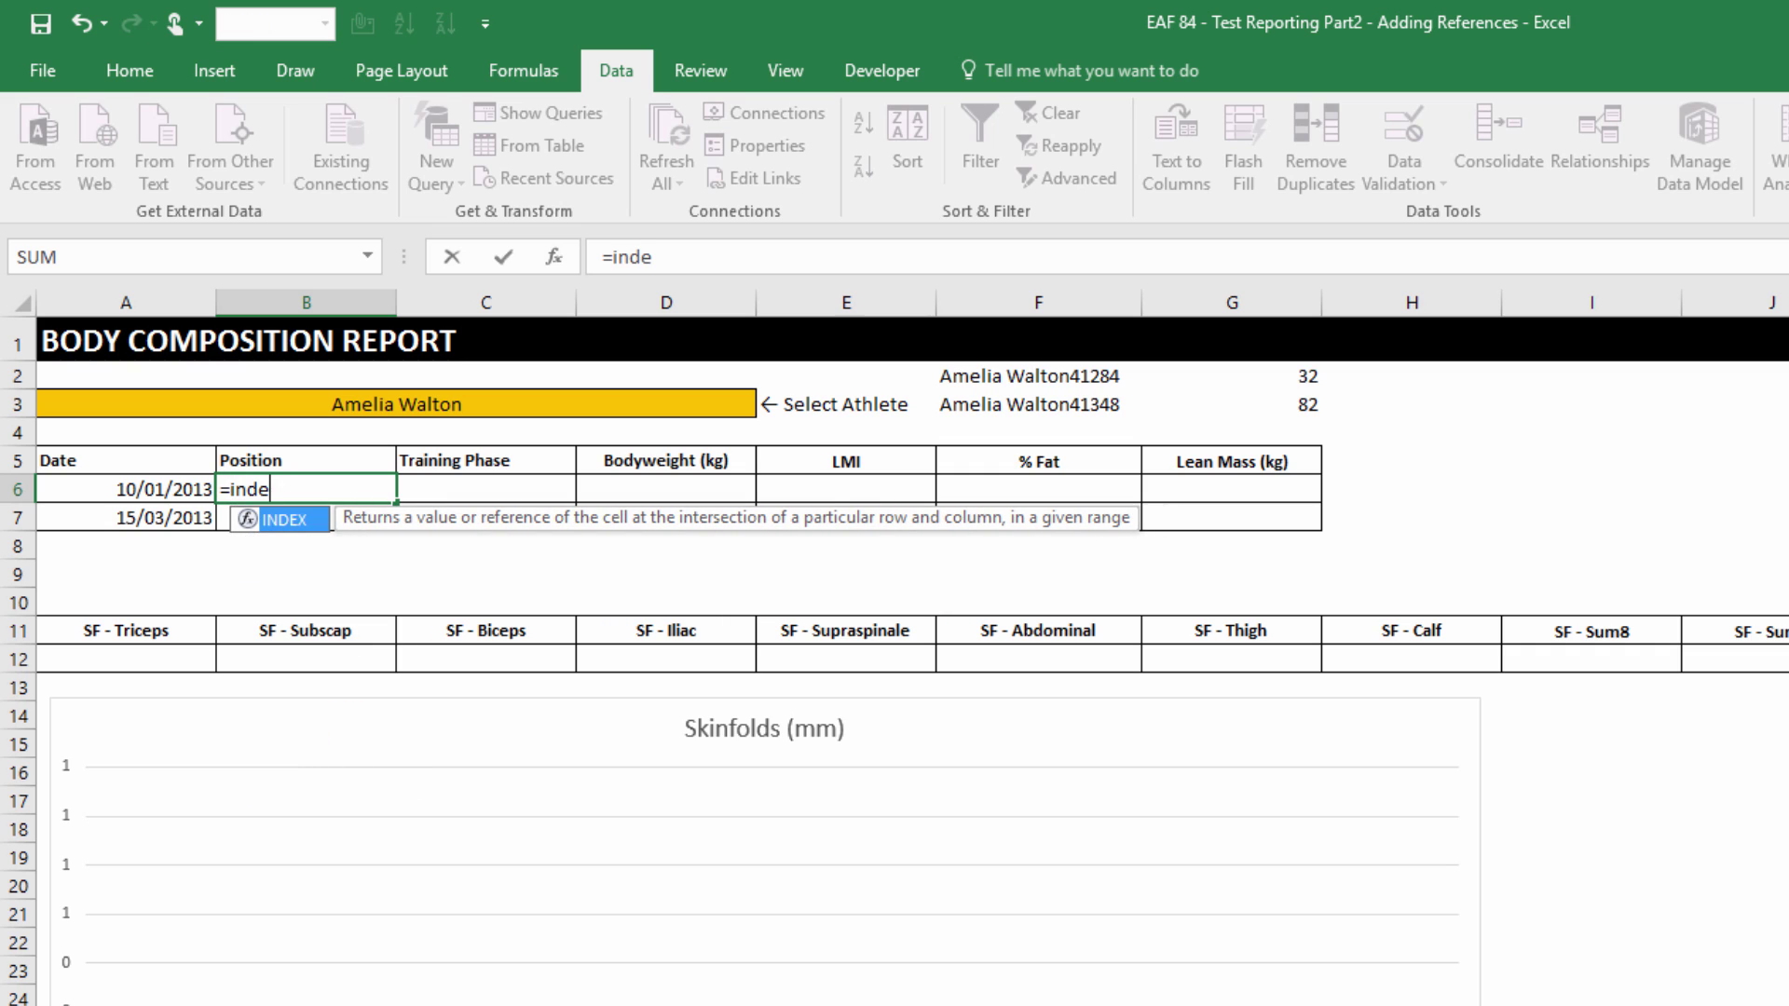
{"action": "type", "text": "x("}
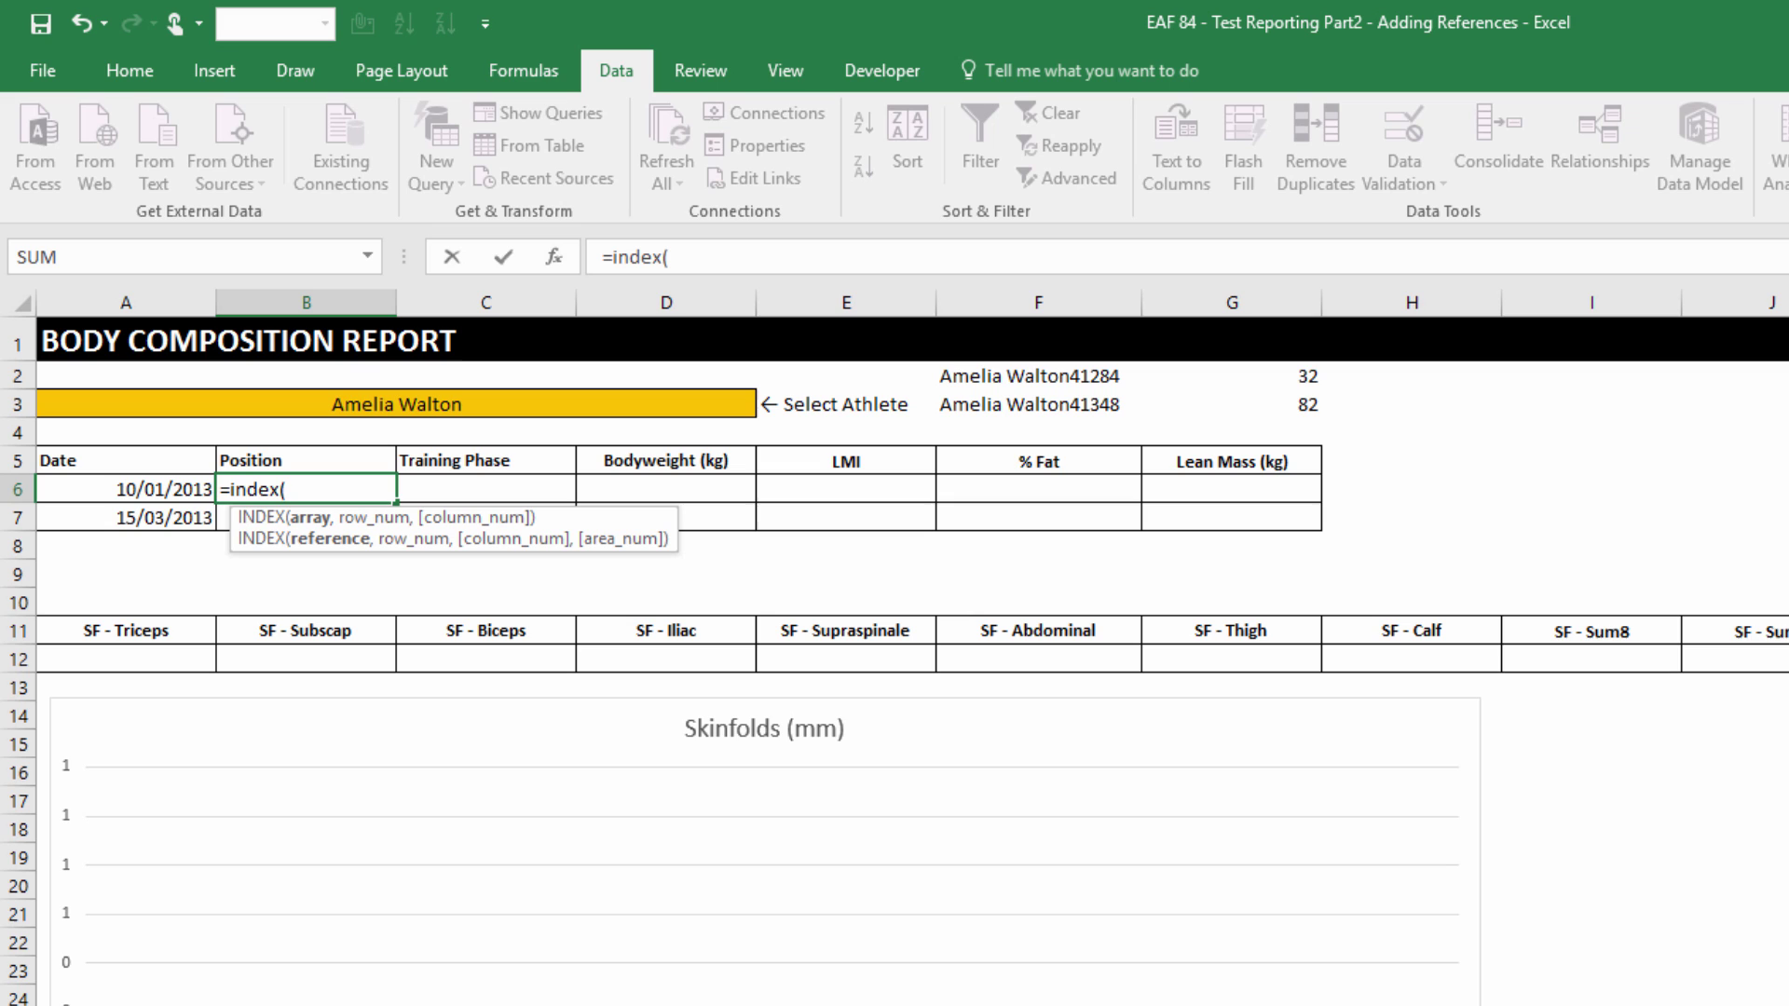
{"action": "type", "text": "tbl"}
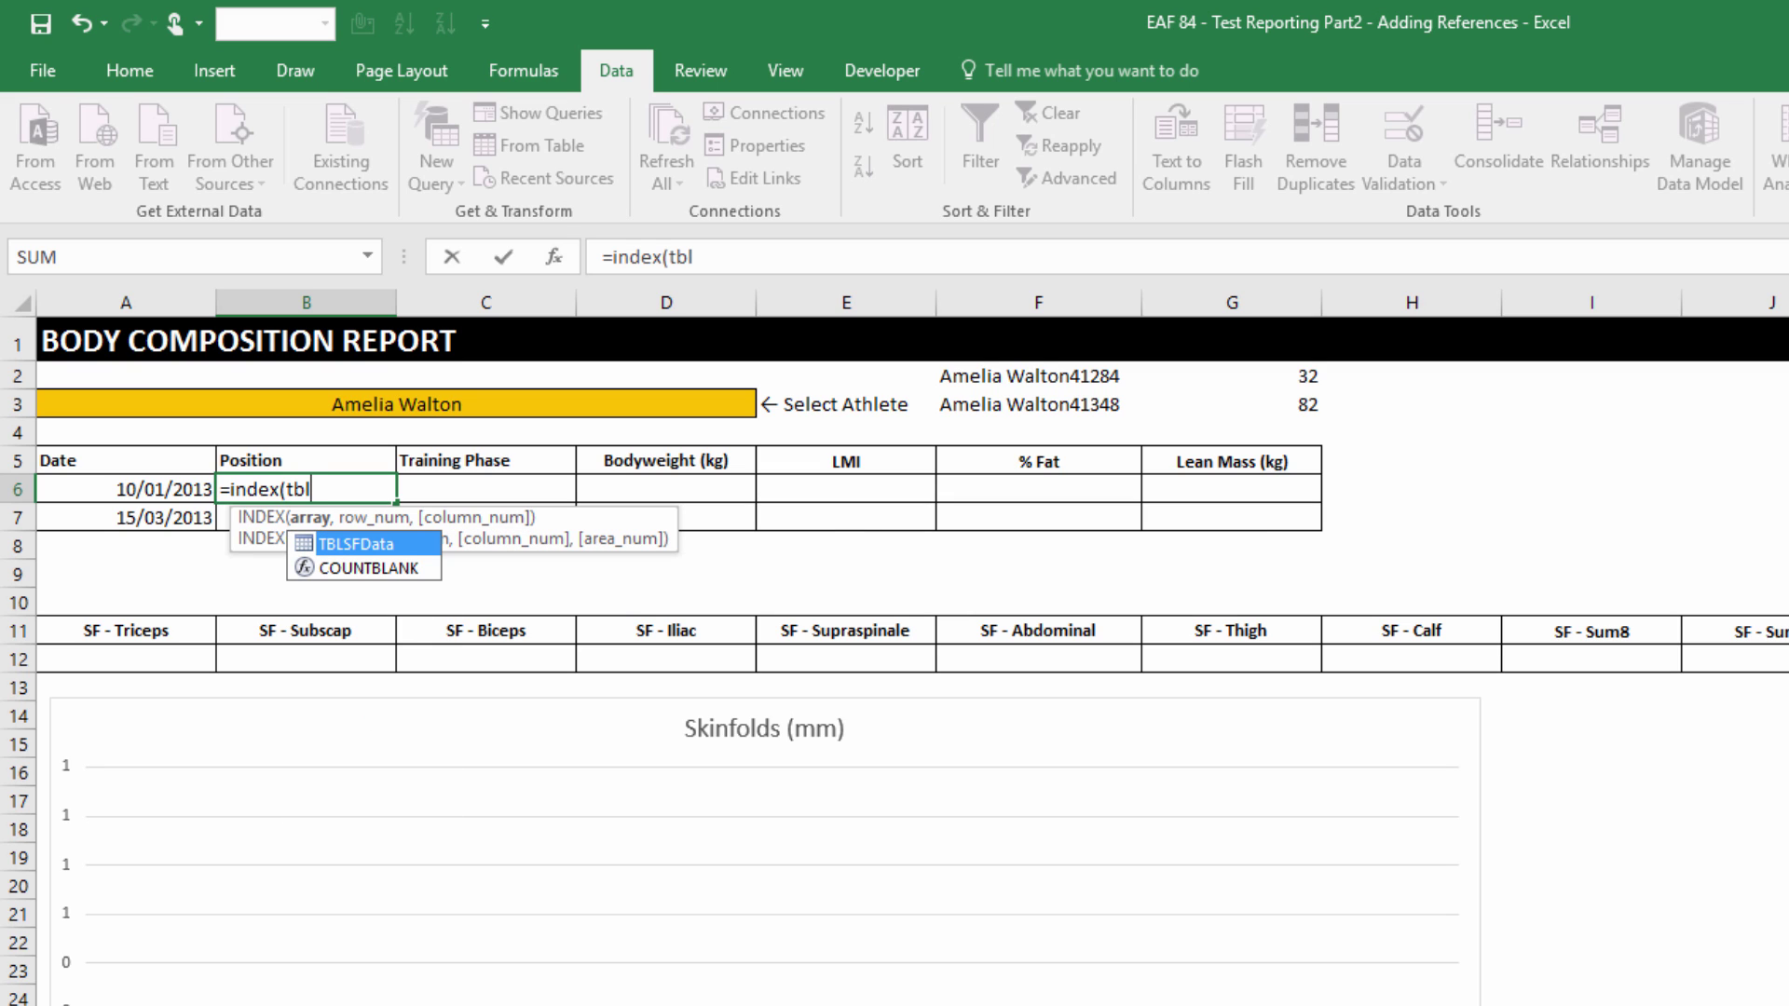
{"action": "key", "text": "Tab"}
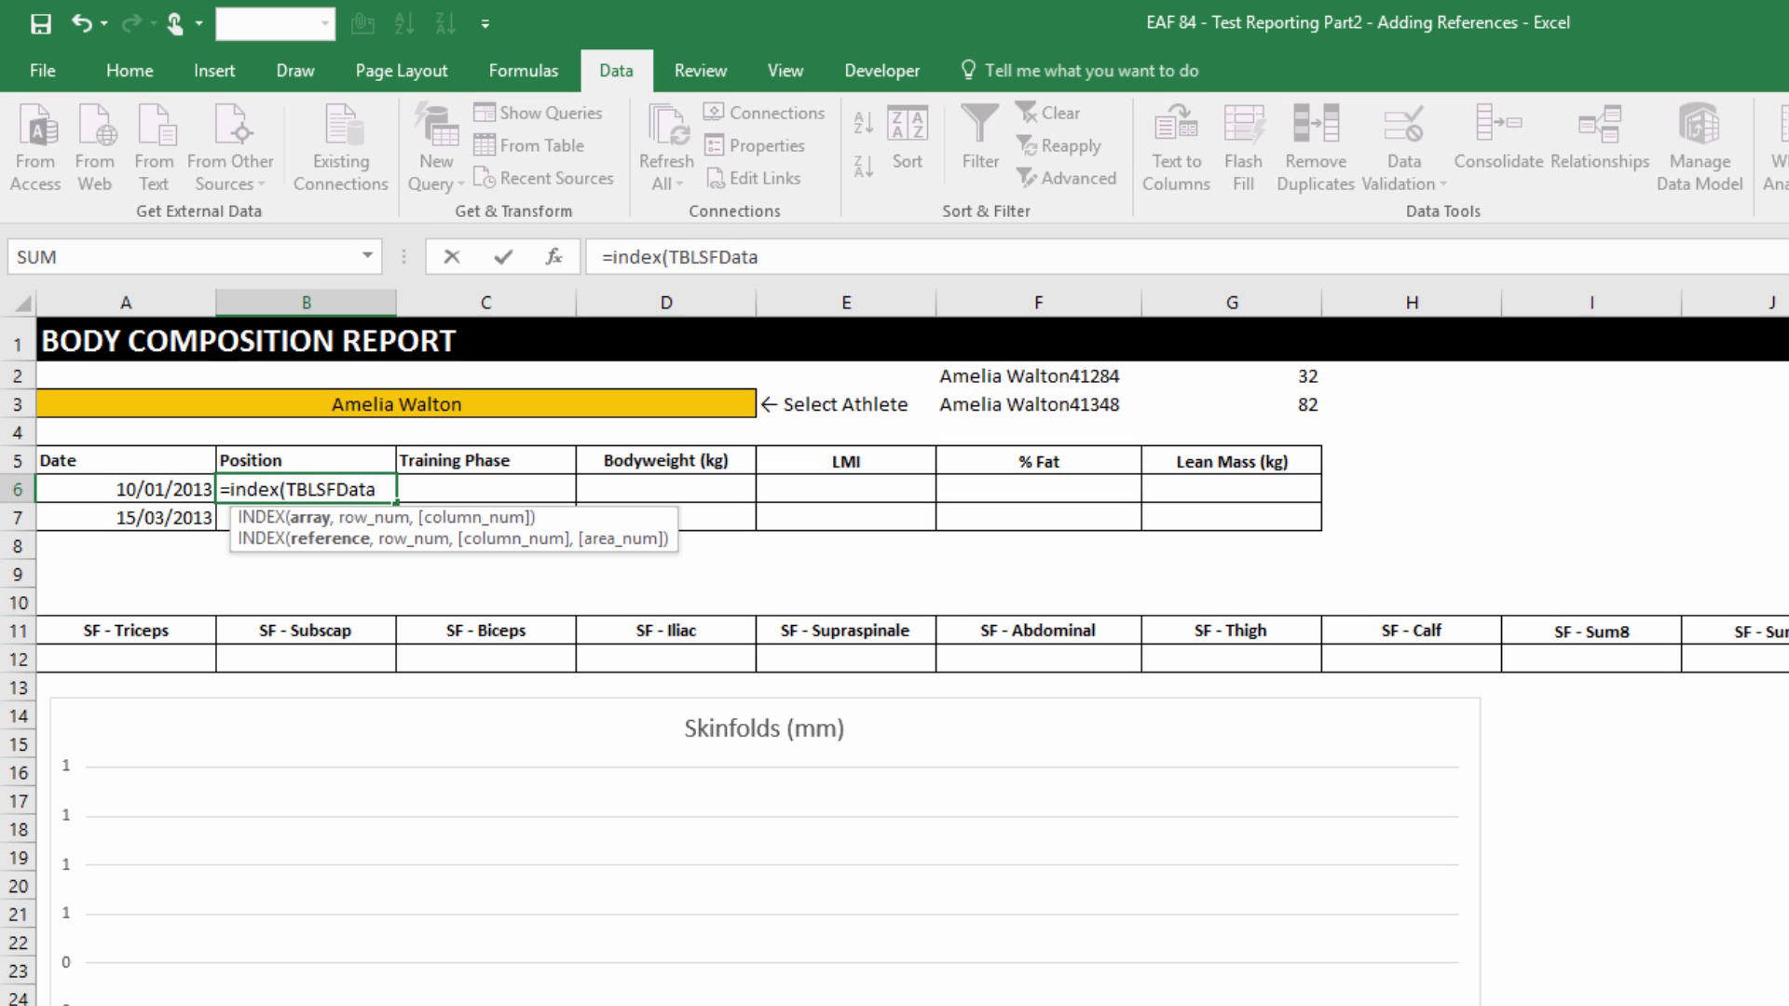
{"action": "type", "text": "["}
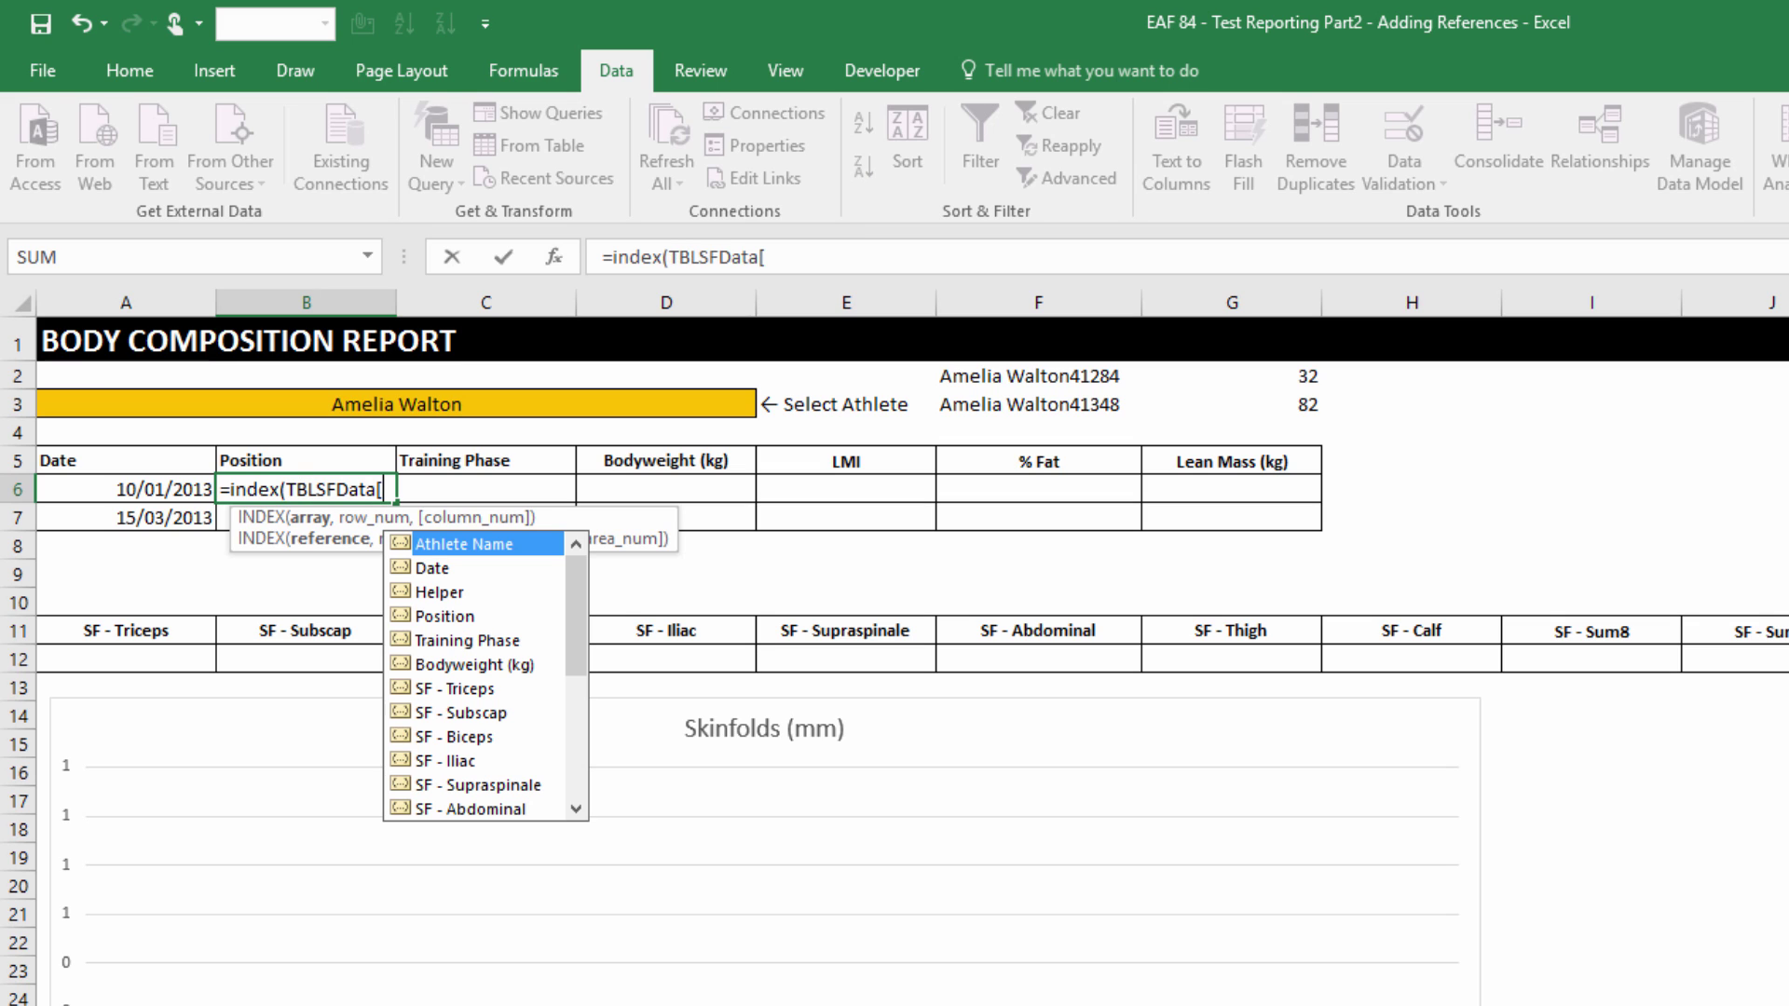
{"action": "key", "text": "Down"}
{"action": "key", "text": "Down"}
{"action": "key", "text": "Down"}
{"action": "key", "text": "Tab"}
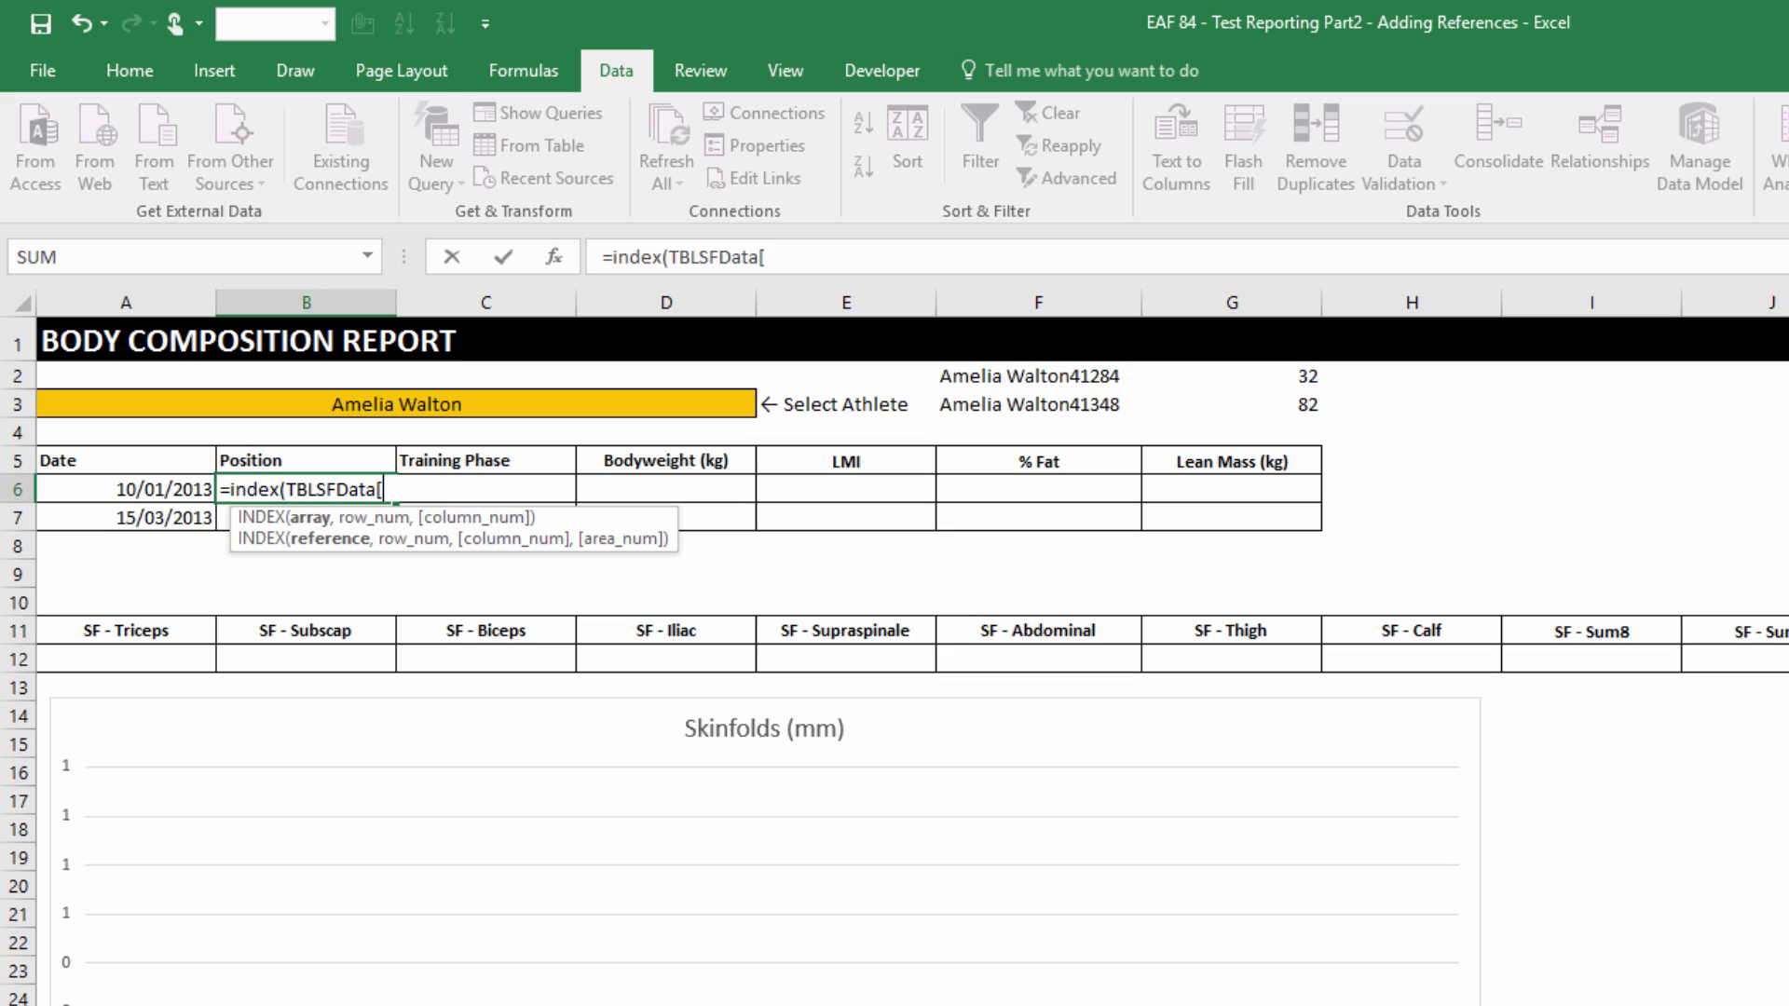
{"action": "type", "text": "]"}
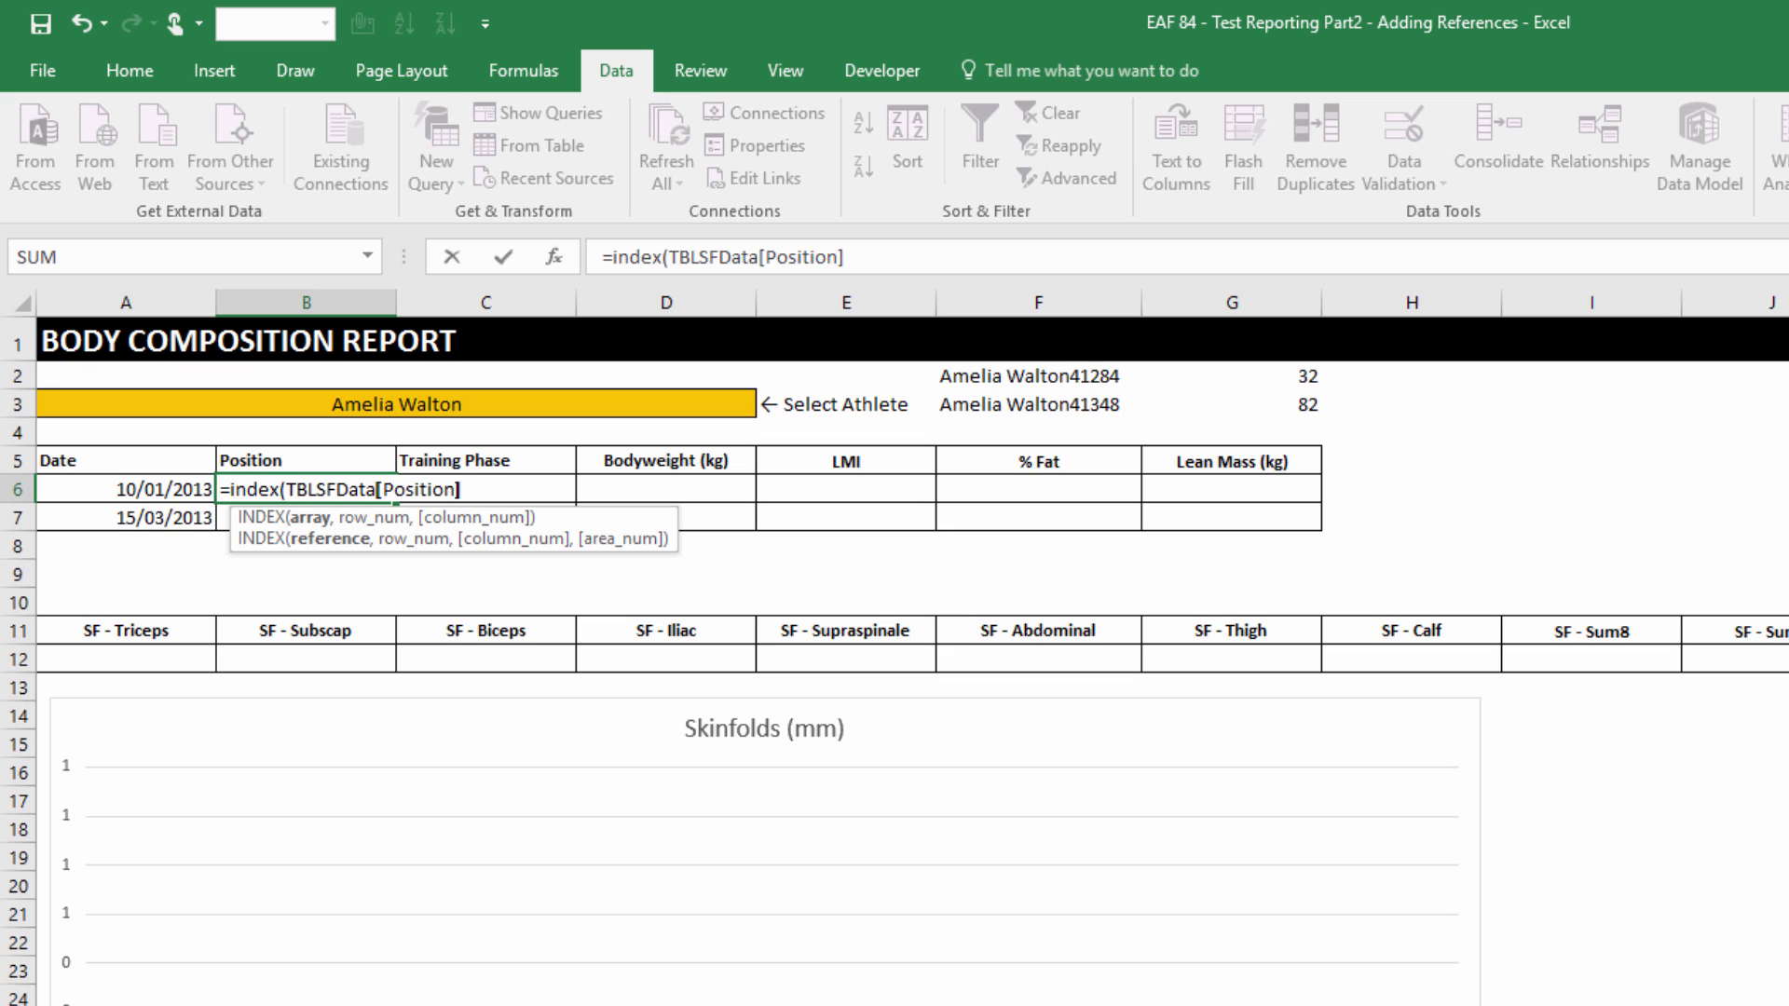
{"action": "type", "text": ","}
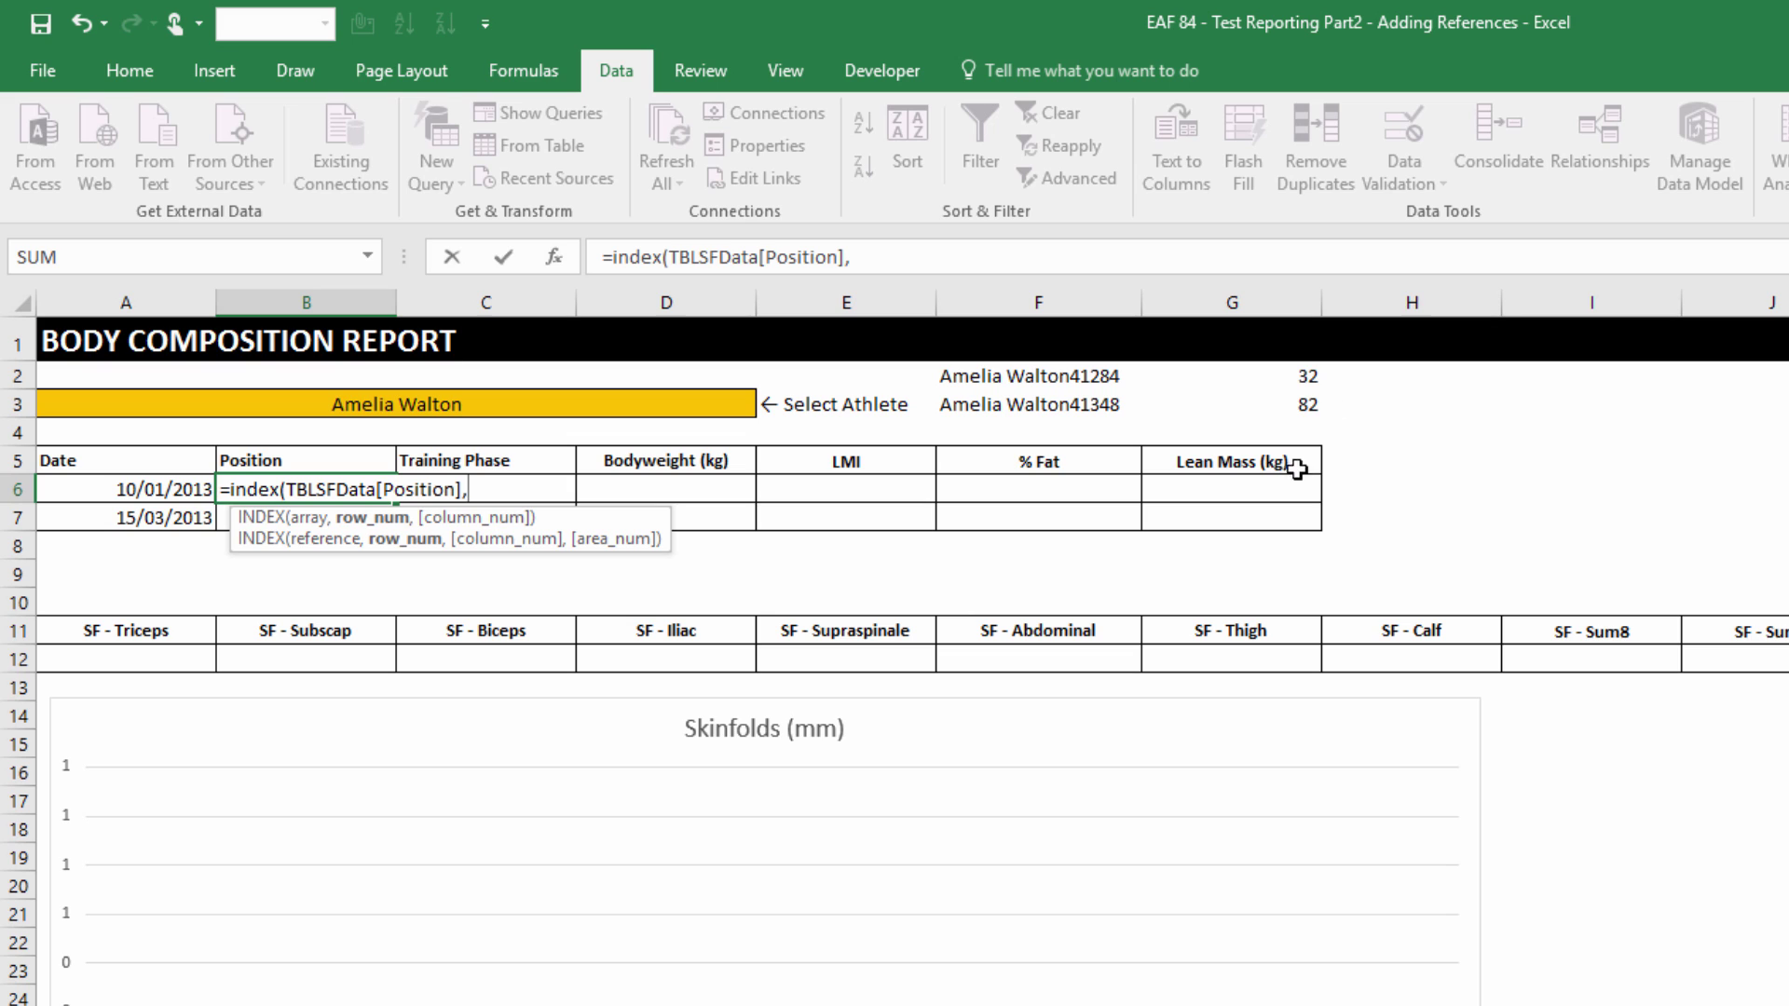
{"action": "left_click", "coordinate": [1258, 378]}
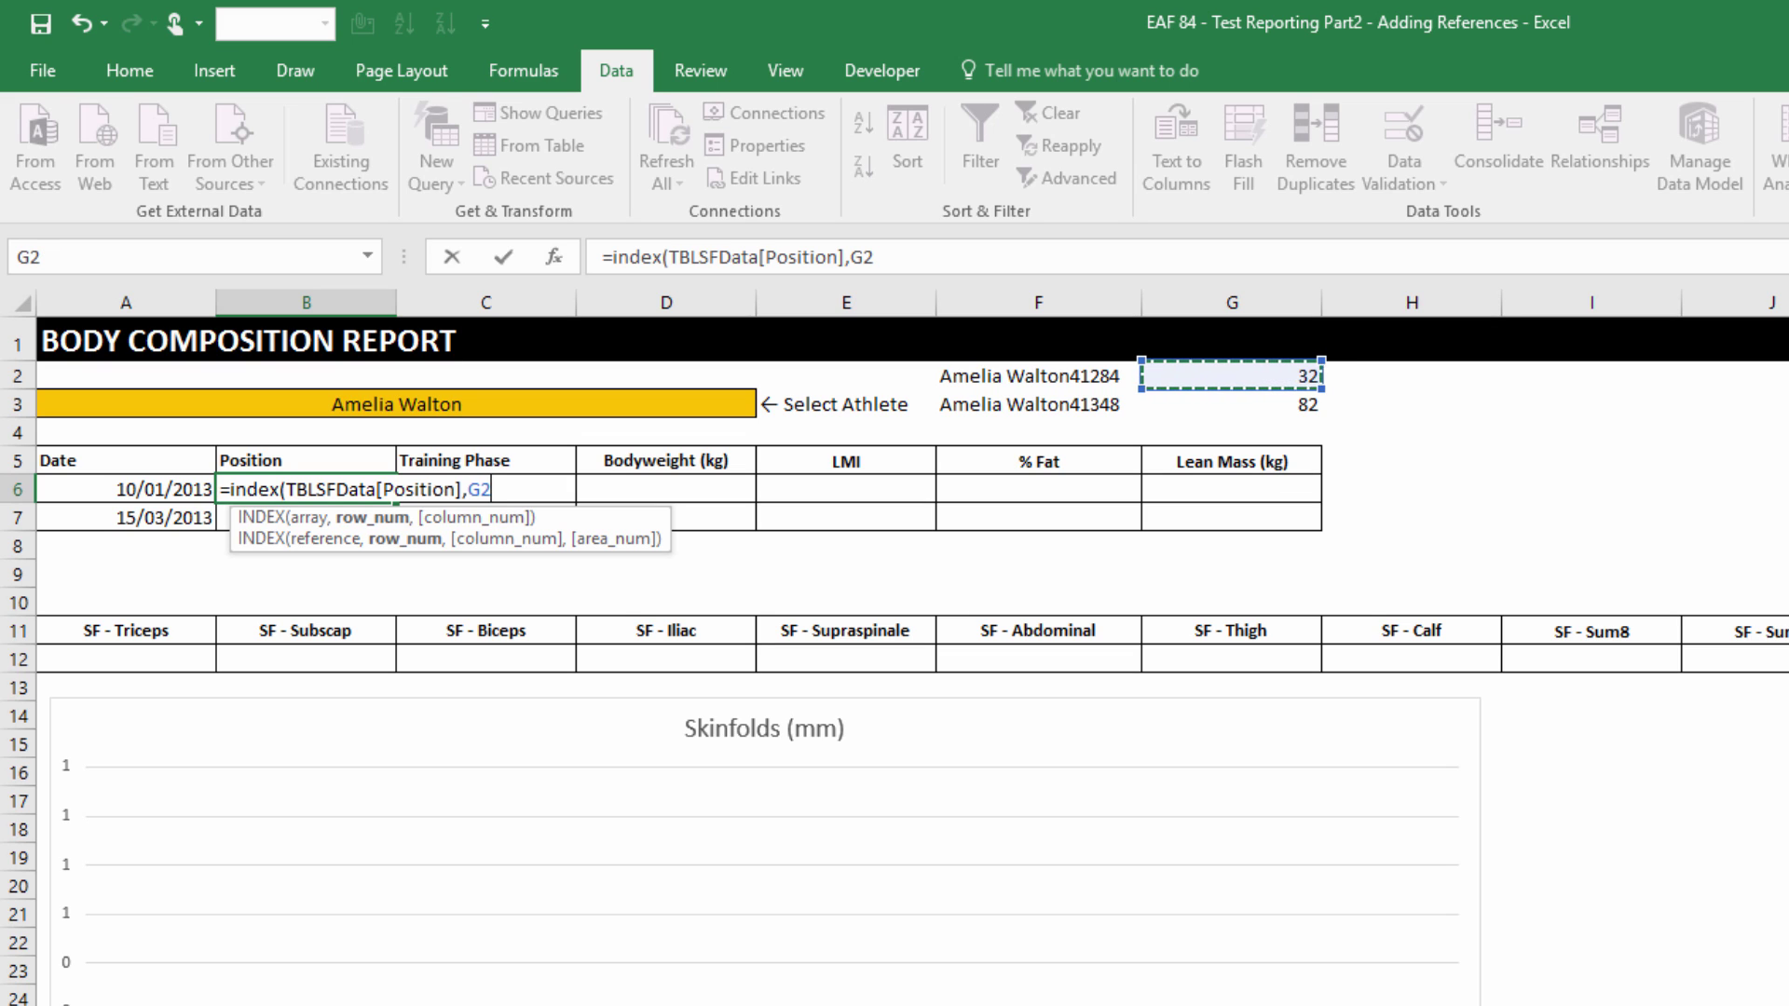
{"action": "key", "text": "F4"}
{"action": "type", "text": ")"}
{"action": "key", "text": "Return"}
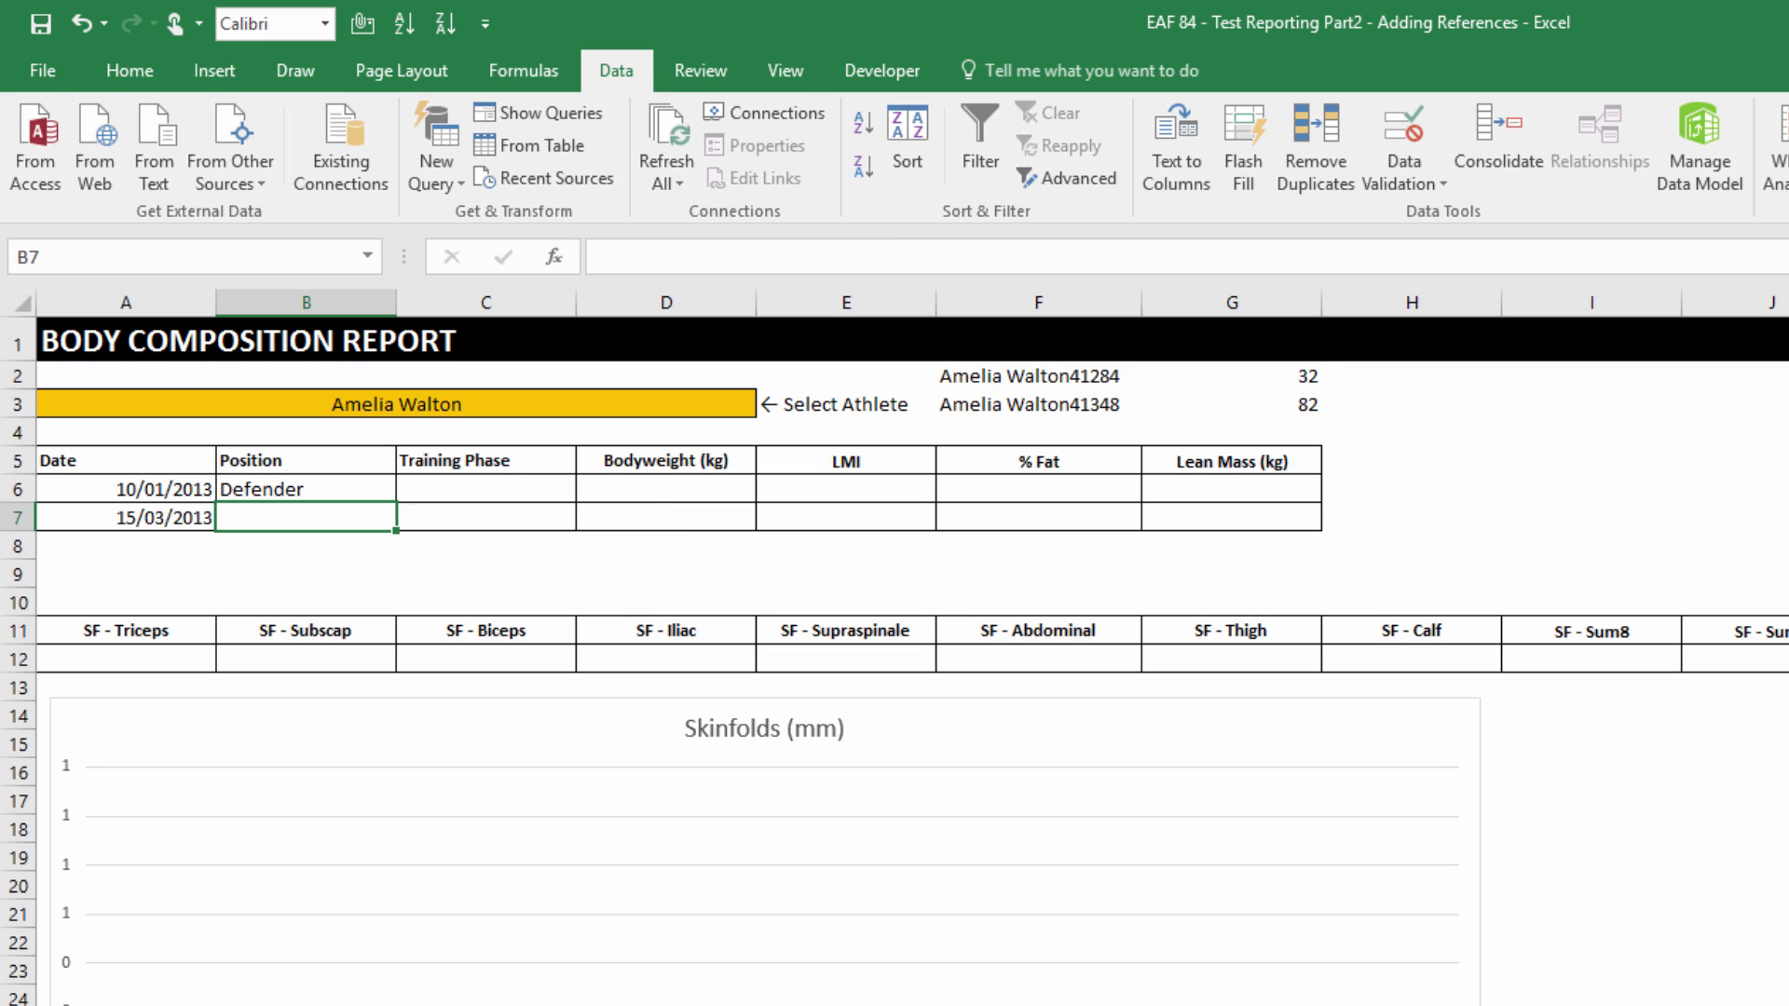
Copy the B6 formula into C6 and D6, formatting D6 as Number (PreSeason, 60.3 kg).
{"action": "left_click", "coordinate": [388, 494]}
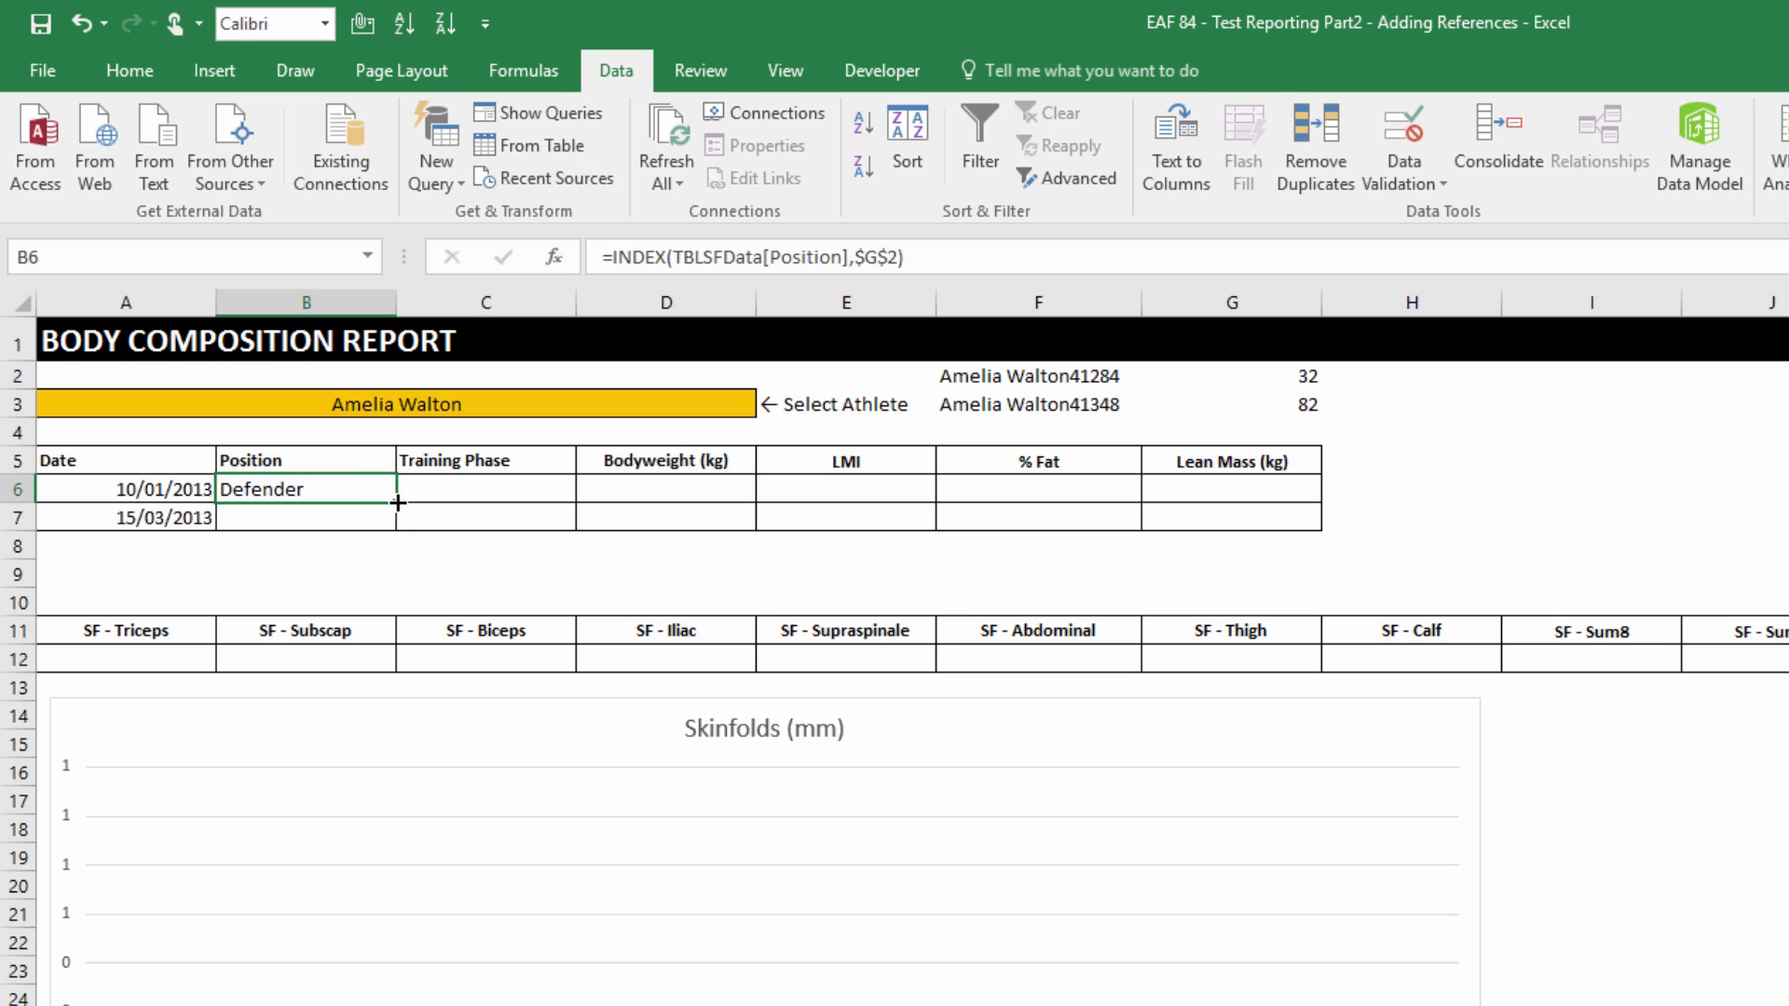
{"action": "left_click_drag", "start_coordinate": [398, 503], "coordinate": [720, 511]}
{"action": "left_click", "coordinate": [517, 486]}
{"action": "left_click", "coordinate": [717, 494]}
{"action": "left_click", "coordinate": [129, 70]}
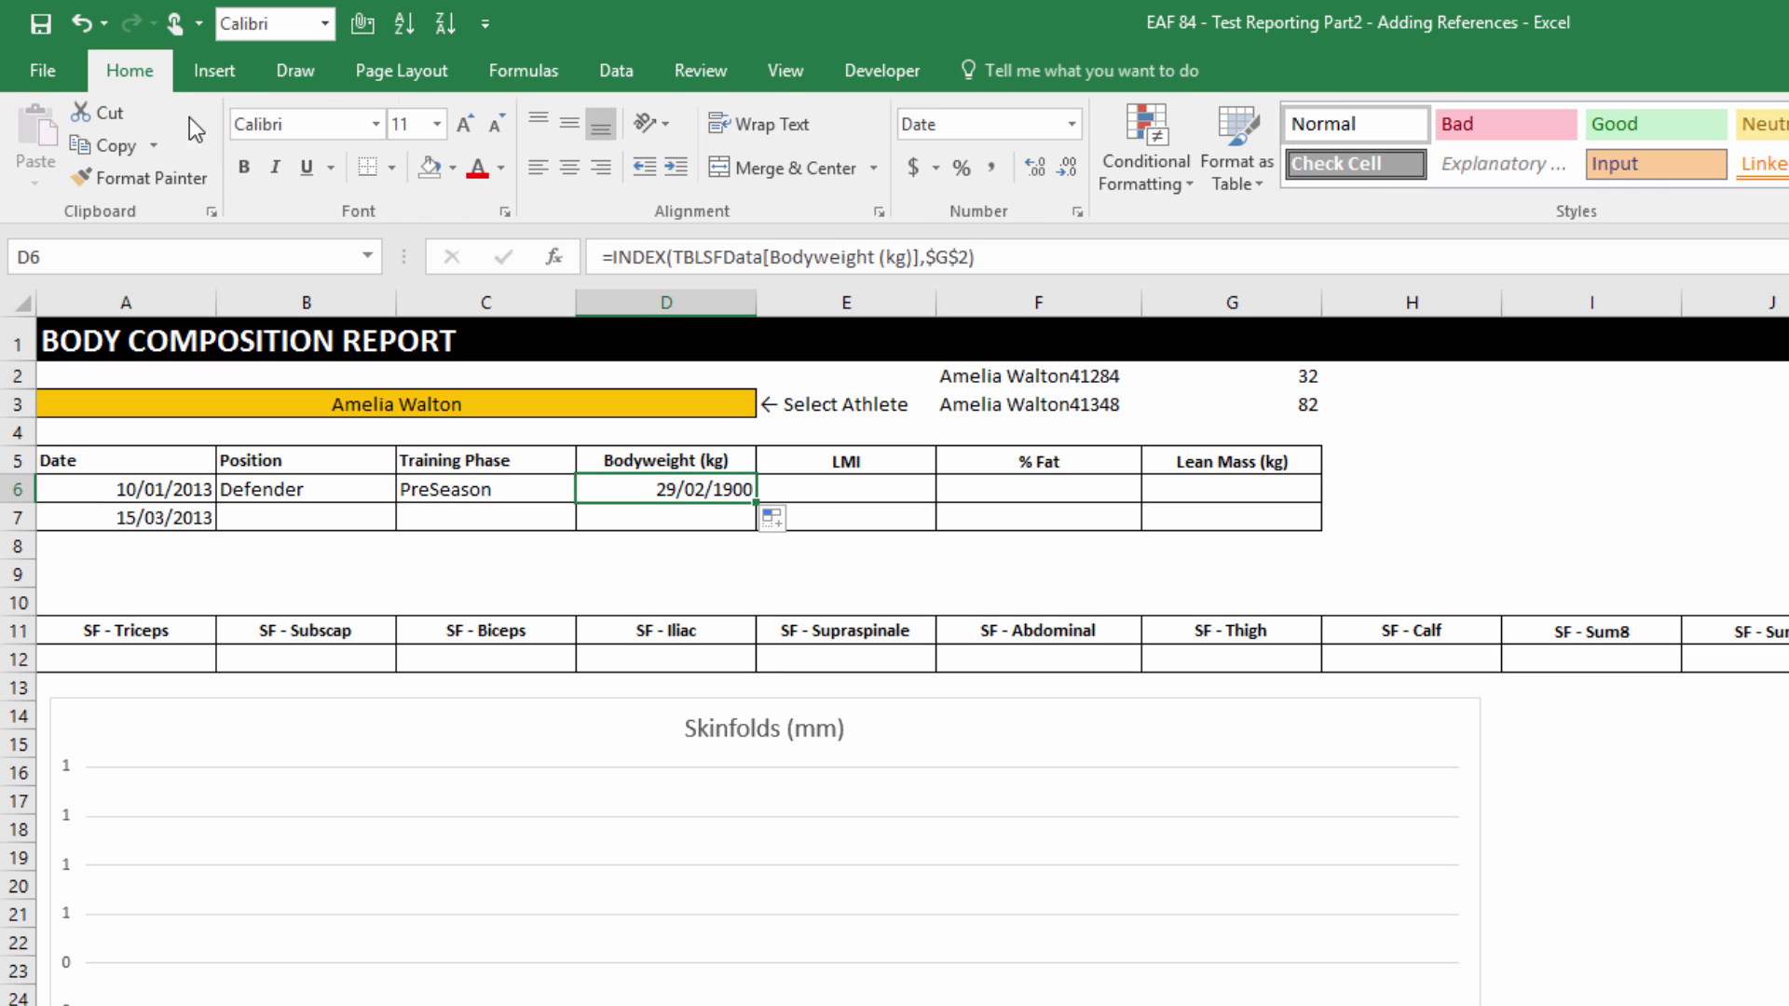
{"action": "left_click", "coordinate": [1072, 123]}
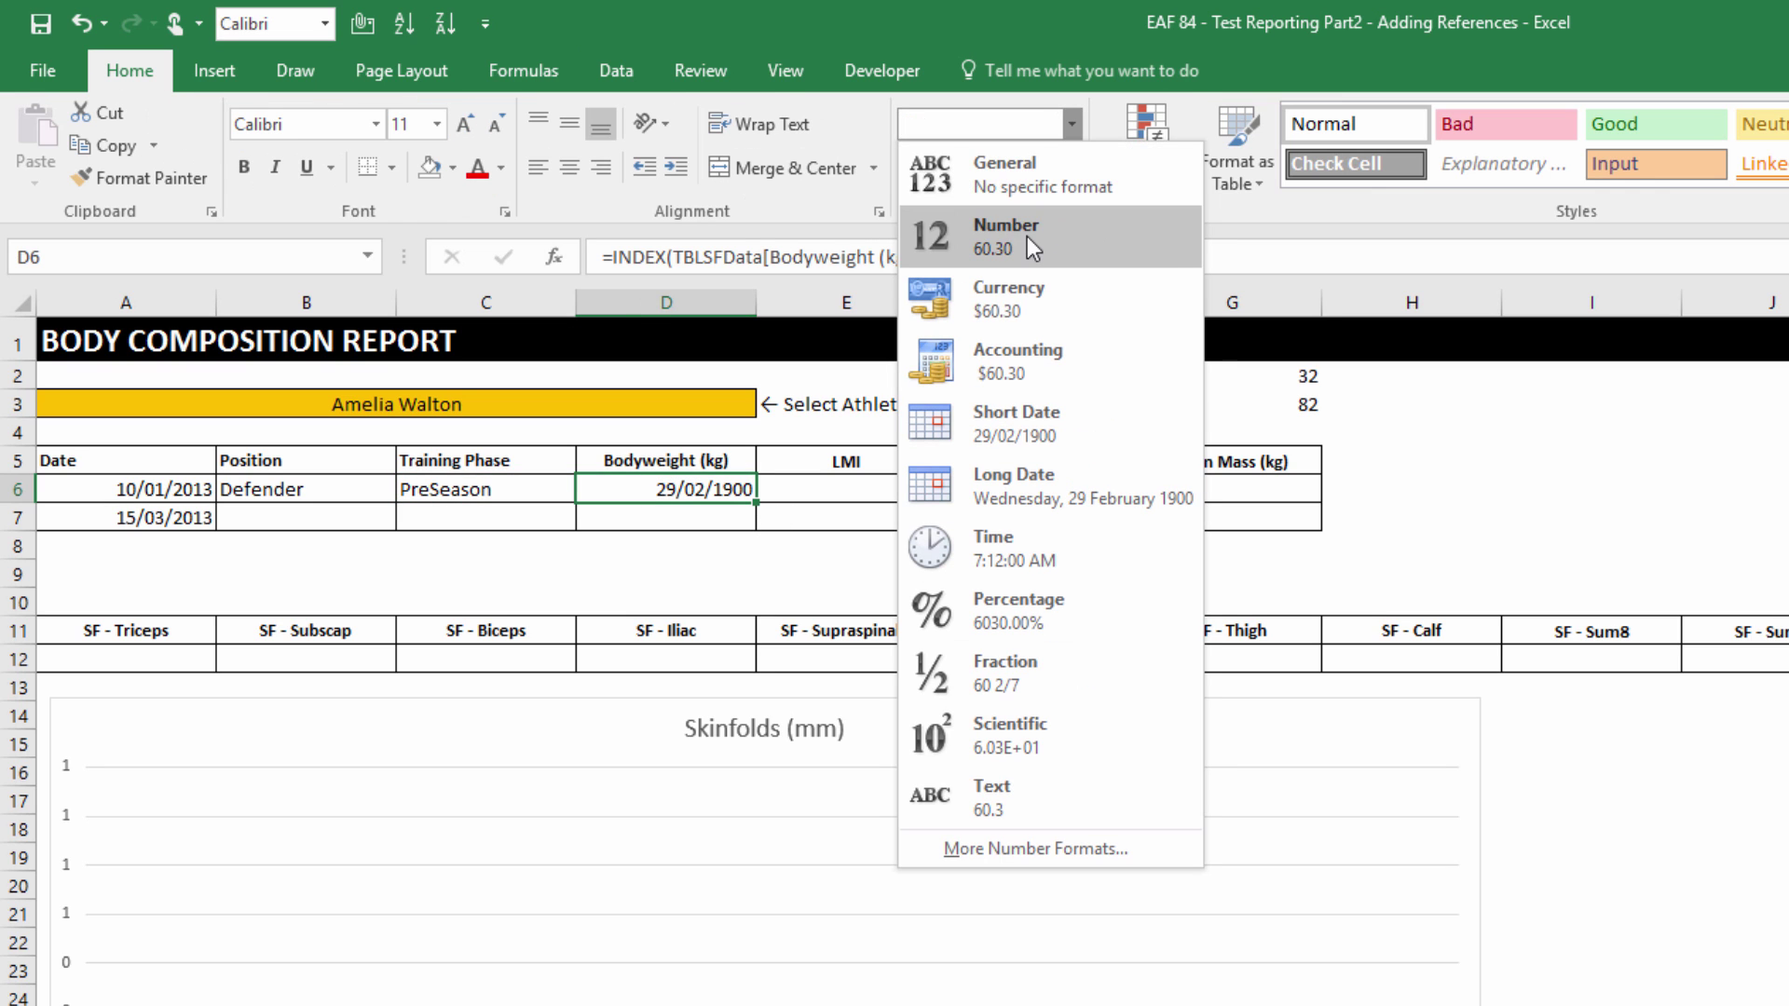
{"action": "left_click", "coordinate": [1032, 246]}
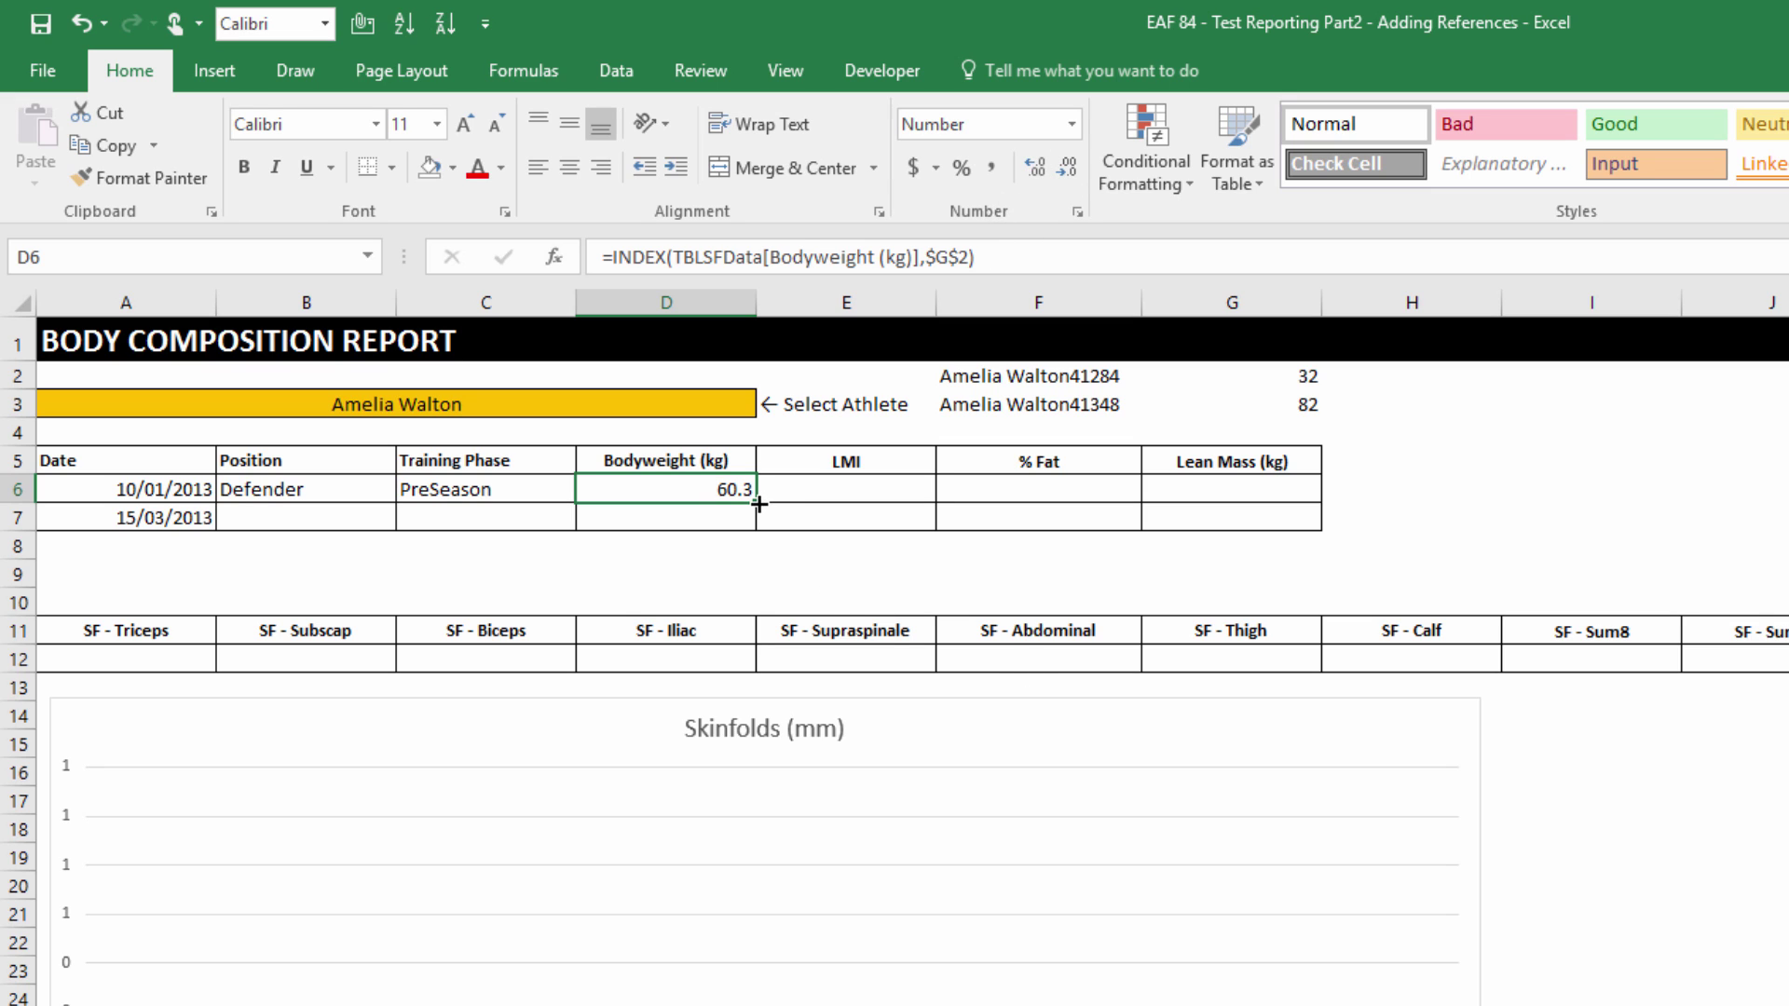
Copy the formula into E6 and change its column reference to LMI.
{"action": "left_click_drag", "start_coordinate": [759, 504], "coordinate": [854, 489]}
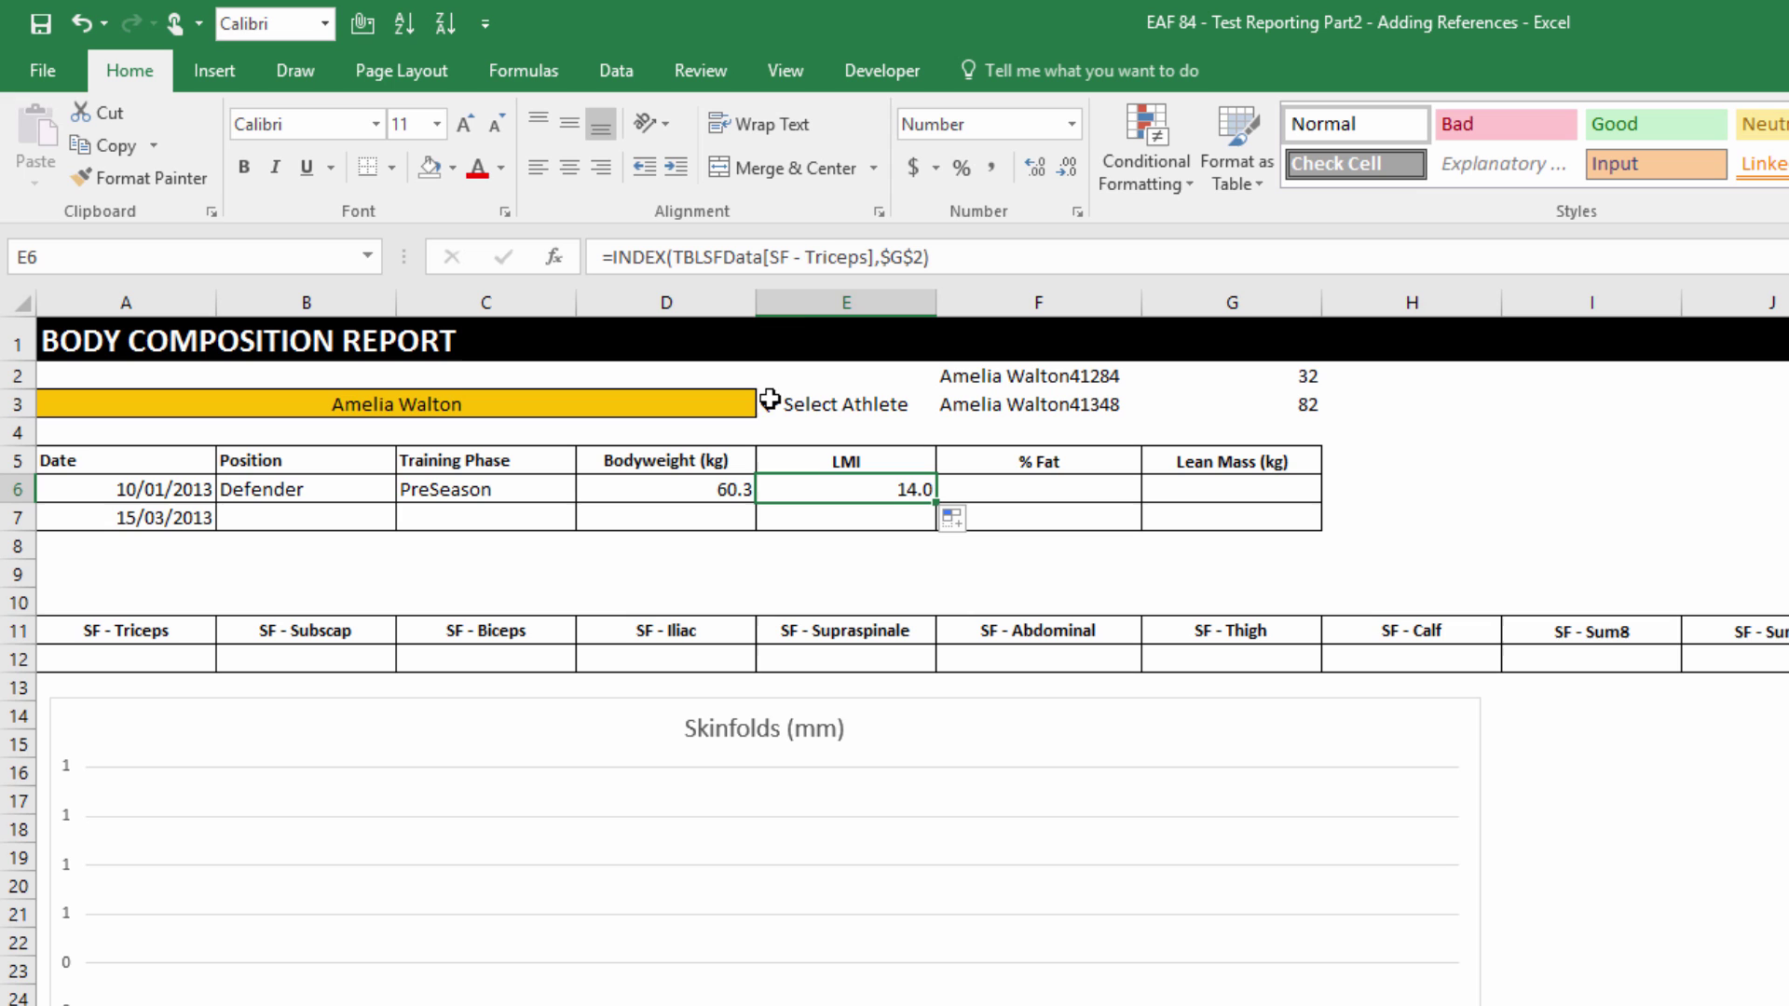
{"action": "left_click", "coordinate": [858, 258]}
{"action": "key", "text": "BackSpace"}
{"action": "key", "text": "BackSpace"}
{"action": "key", "text": "BackSpace"}
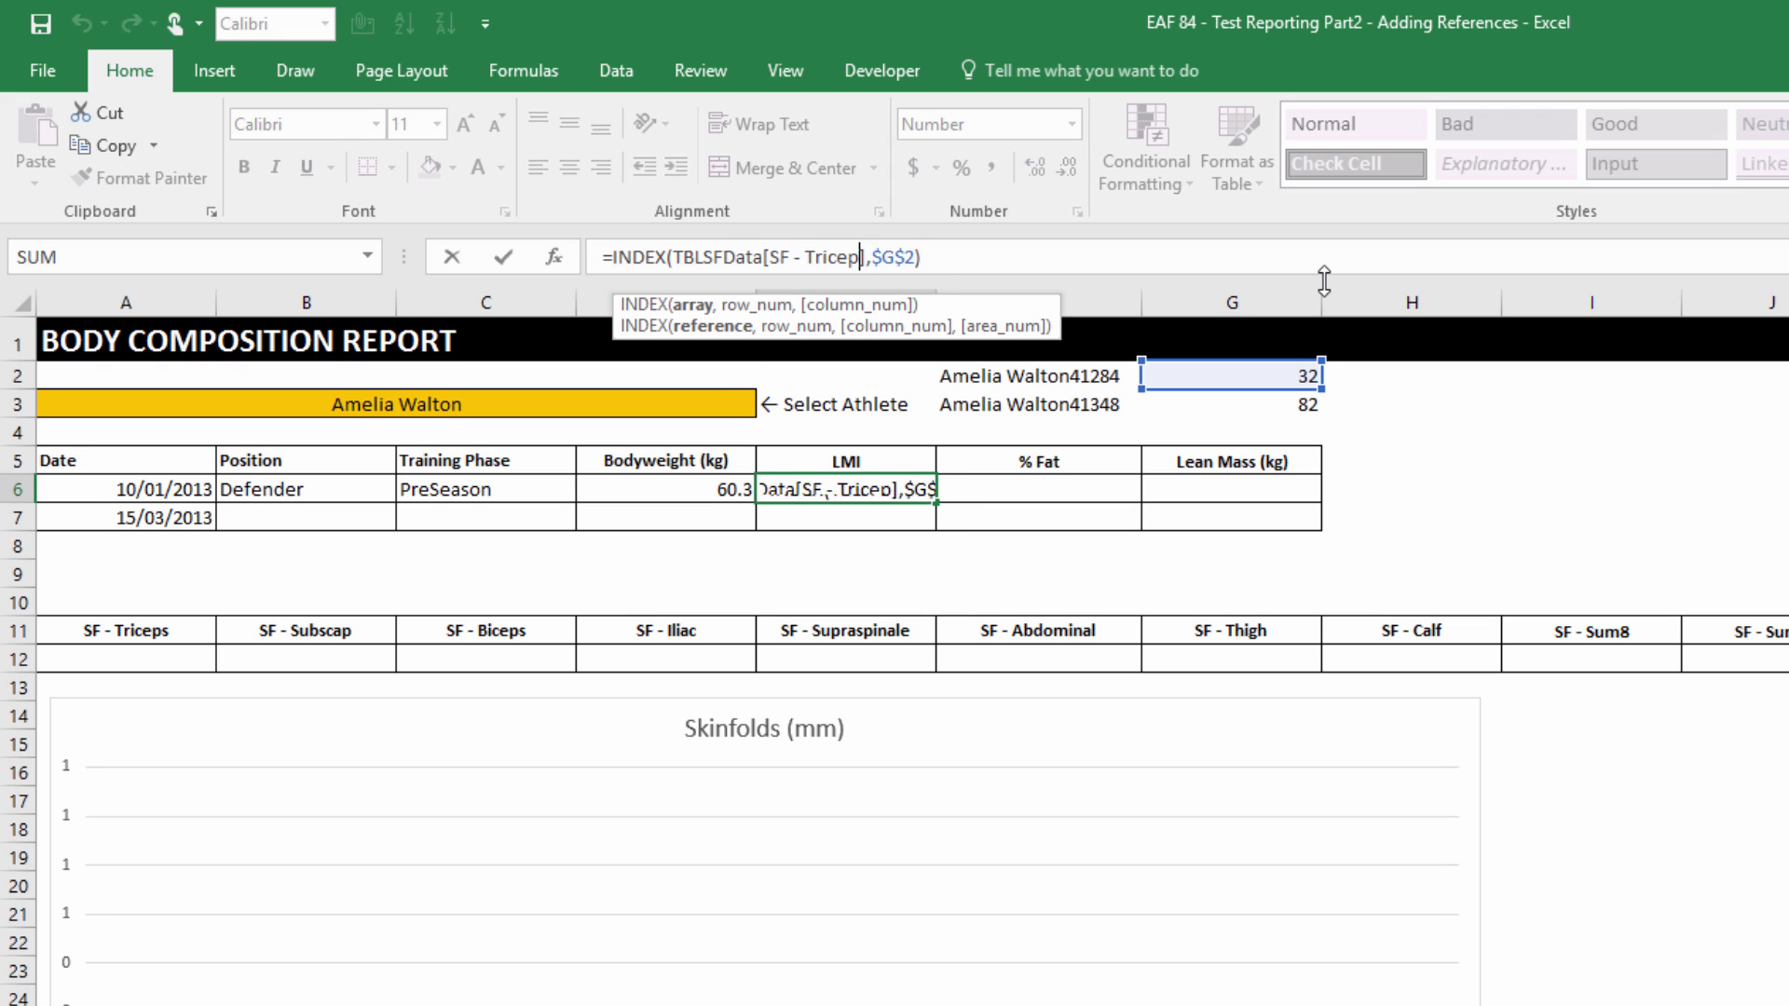
{"action": "key", "text": "BackSpace"}
{"action": "key", "text": "BackSpace"}
{"action": "key", "text": "BackSpace"}
{"action": "key", "text": "BackSpace"}
{"action": "key", "text": "BackSpace"}
{"action": "key", "text": "BackSpace"}
{"action": "key", "text": "BackSpace"}
{"action": "key", "text": "BackSpace"}
{"action": "key", "text": "BackSpace"}
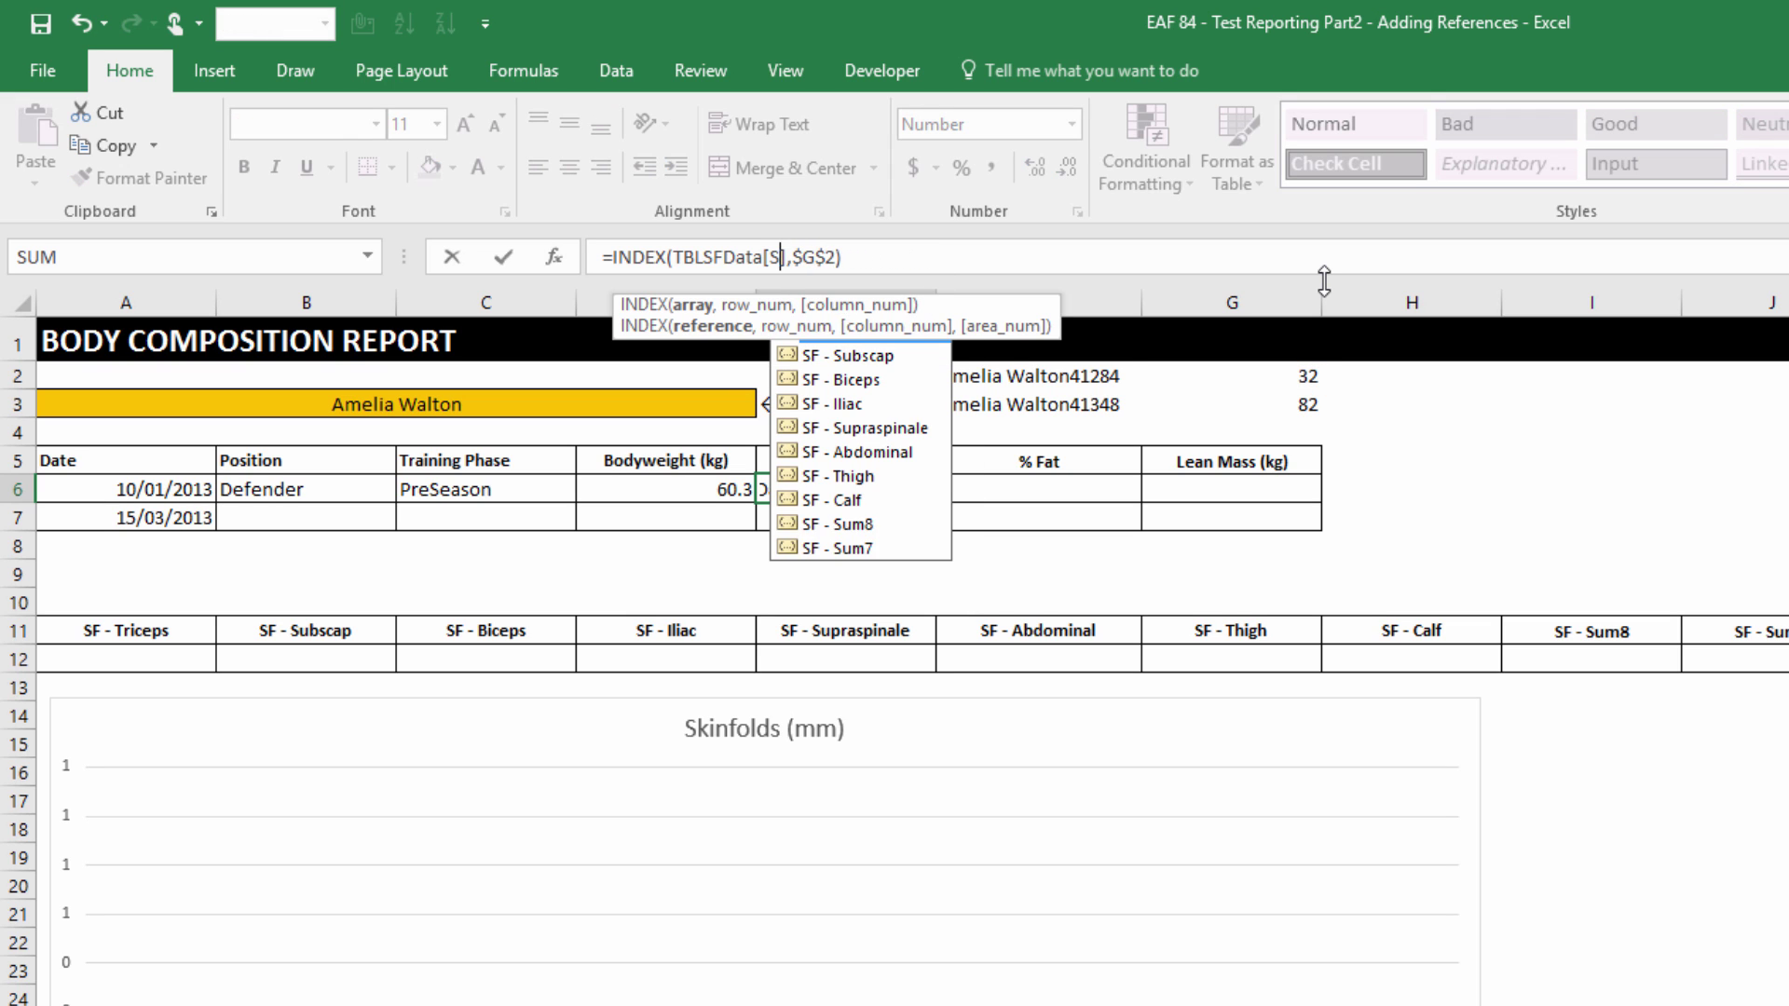
{"action": "type", "text": "lmi"}
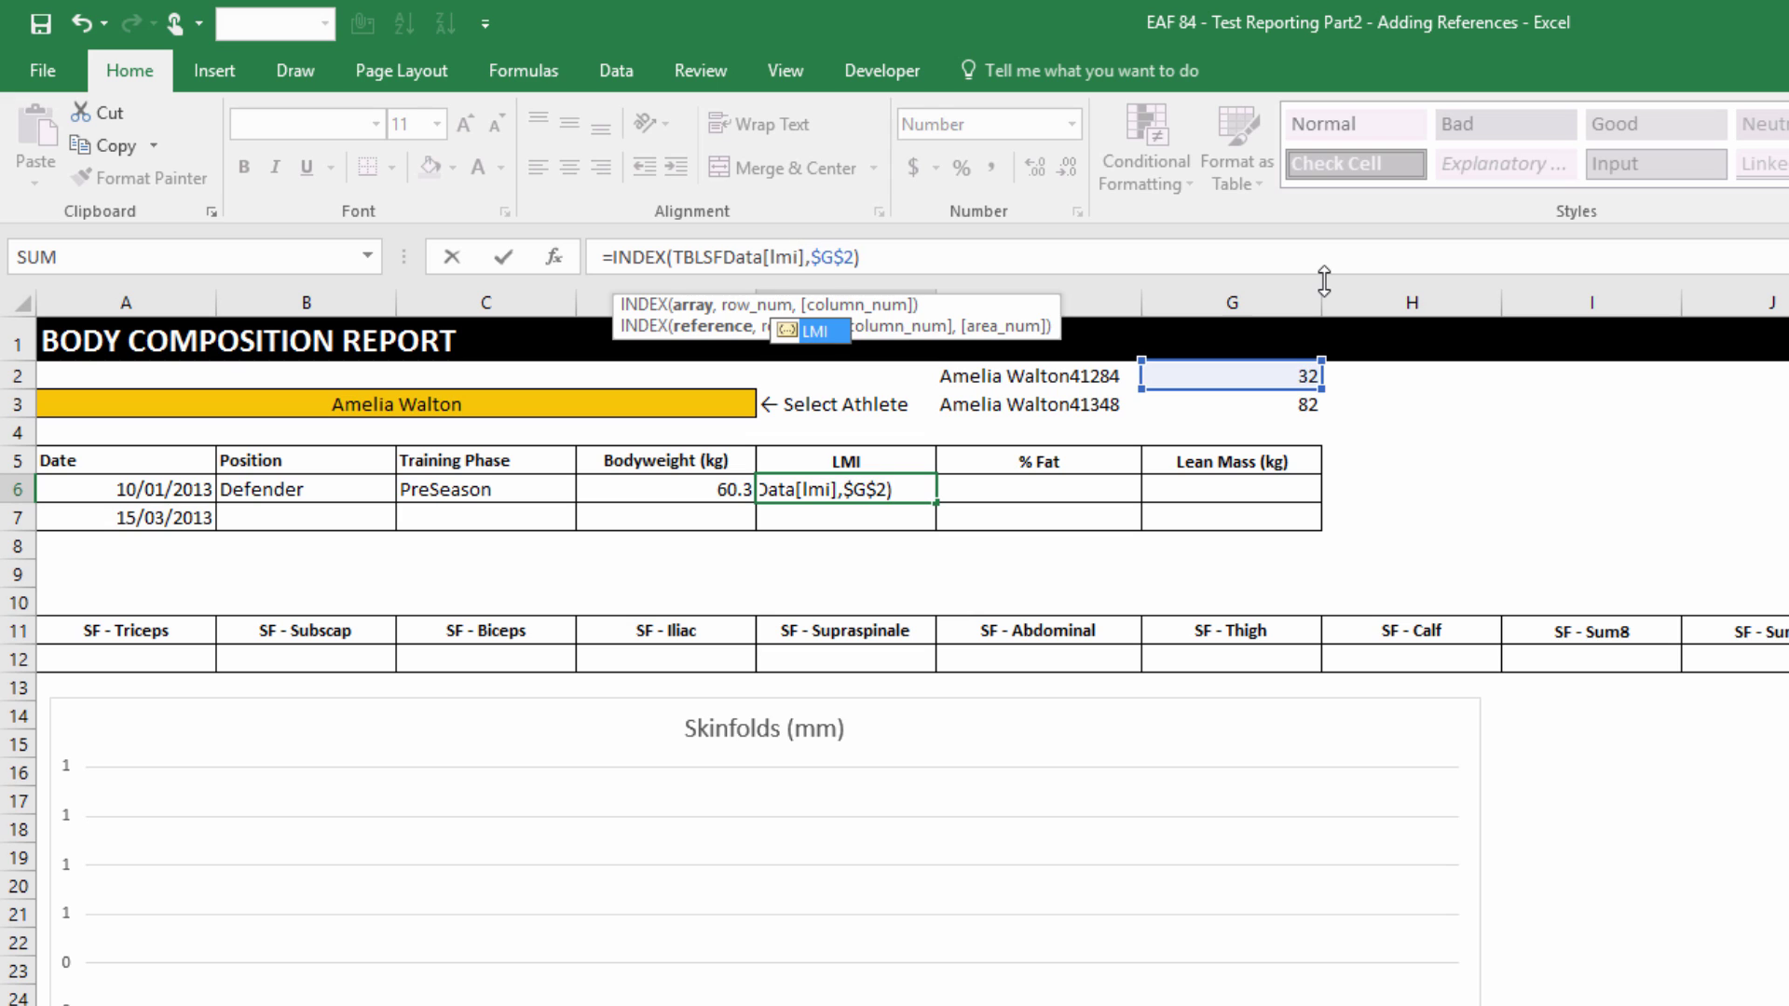
{"action": "key", "text": "Tab"}
{"action": "key", "text": "Return"}
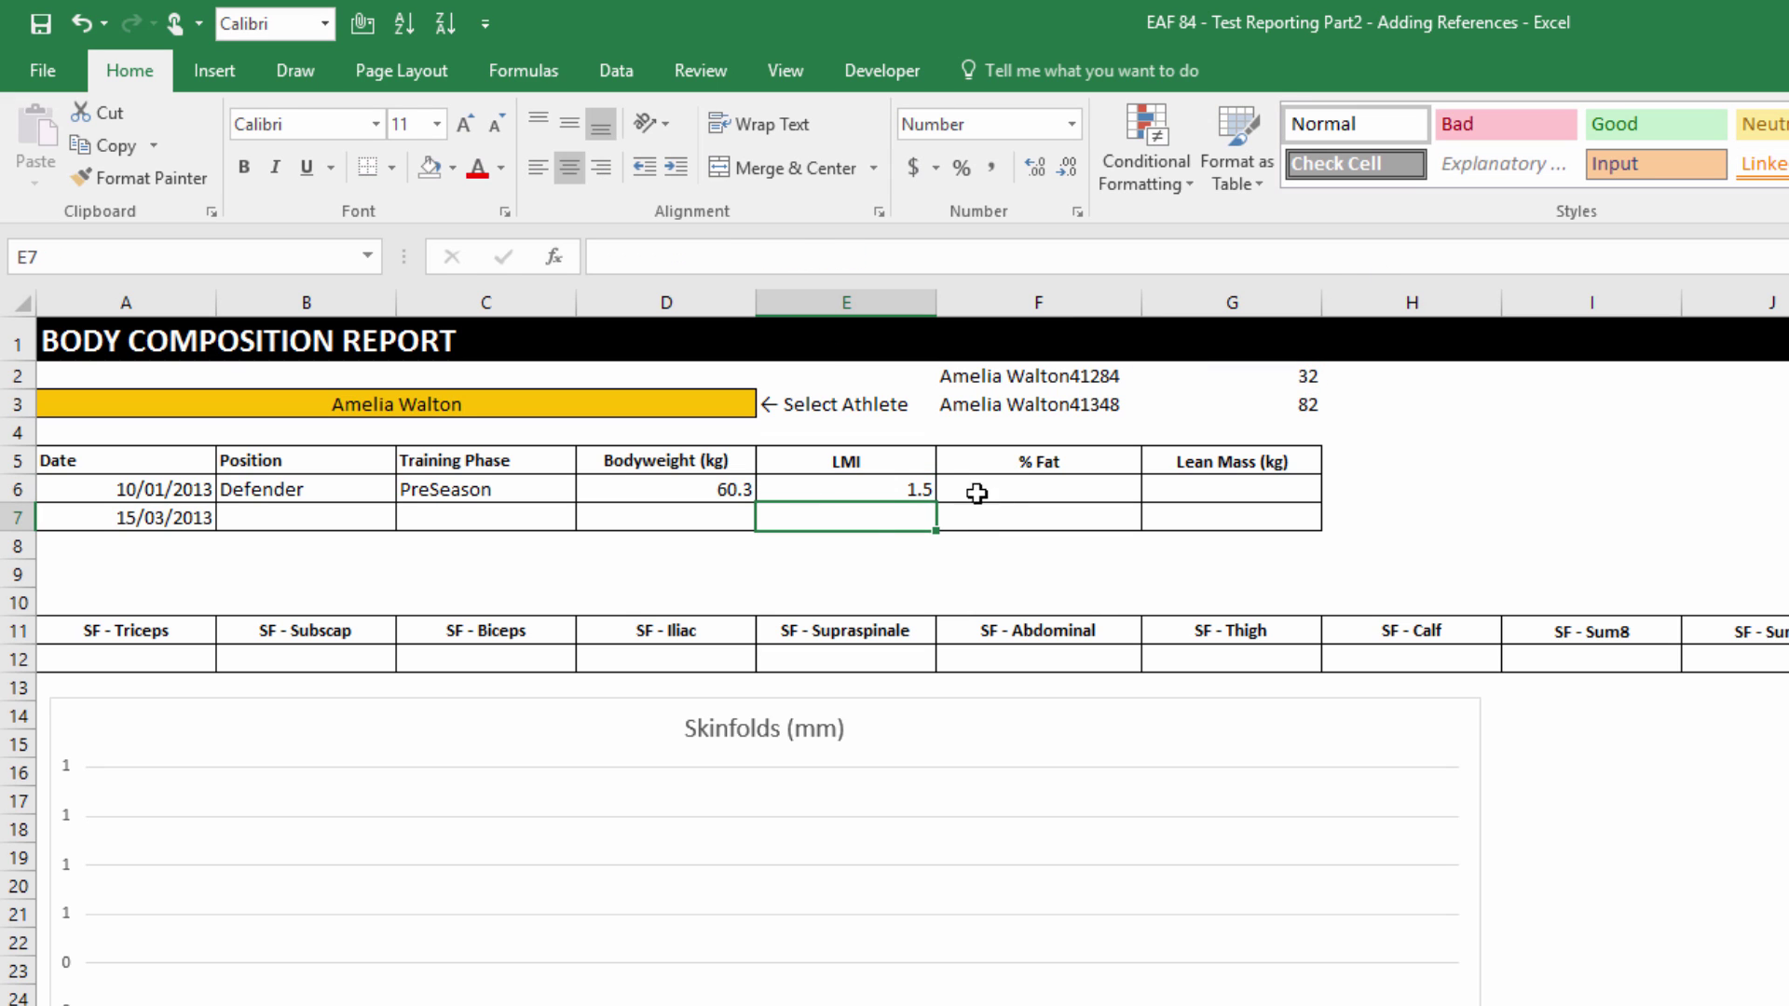
Fill the E6 formula across F6 and G6 for % Fat 16.0 and Lean Mass 50.6.
{"action": "left_click", "coordinate": [903, 487]}
{"action": "left_click_drag", "start_coordinate": [961, 508], "coordinate": [1326, 546]}
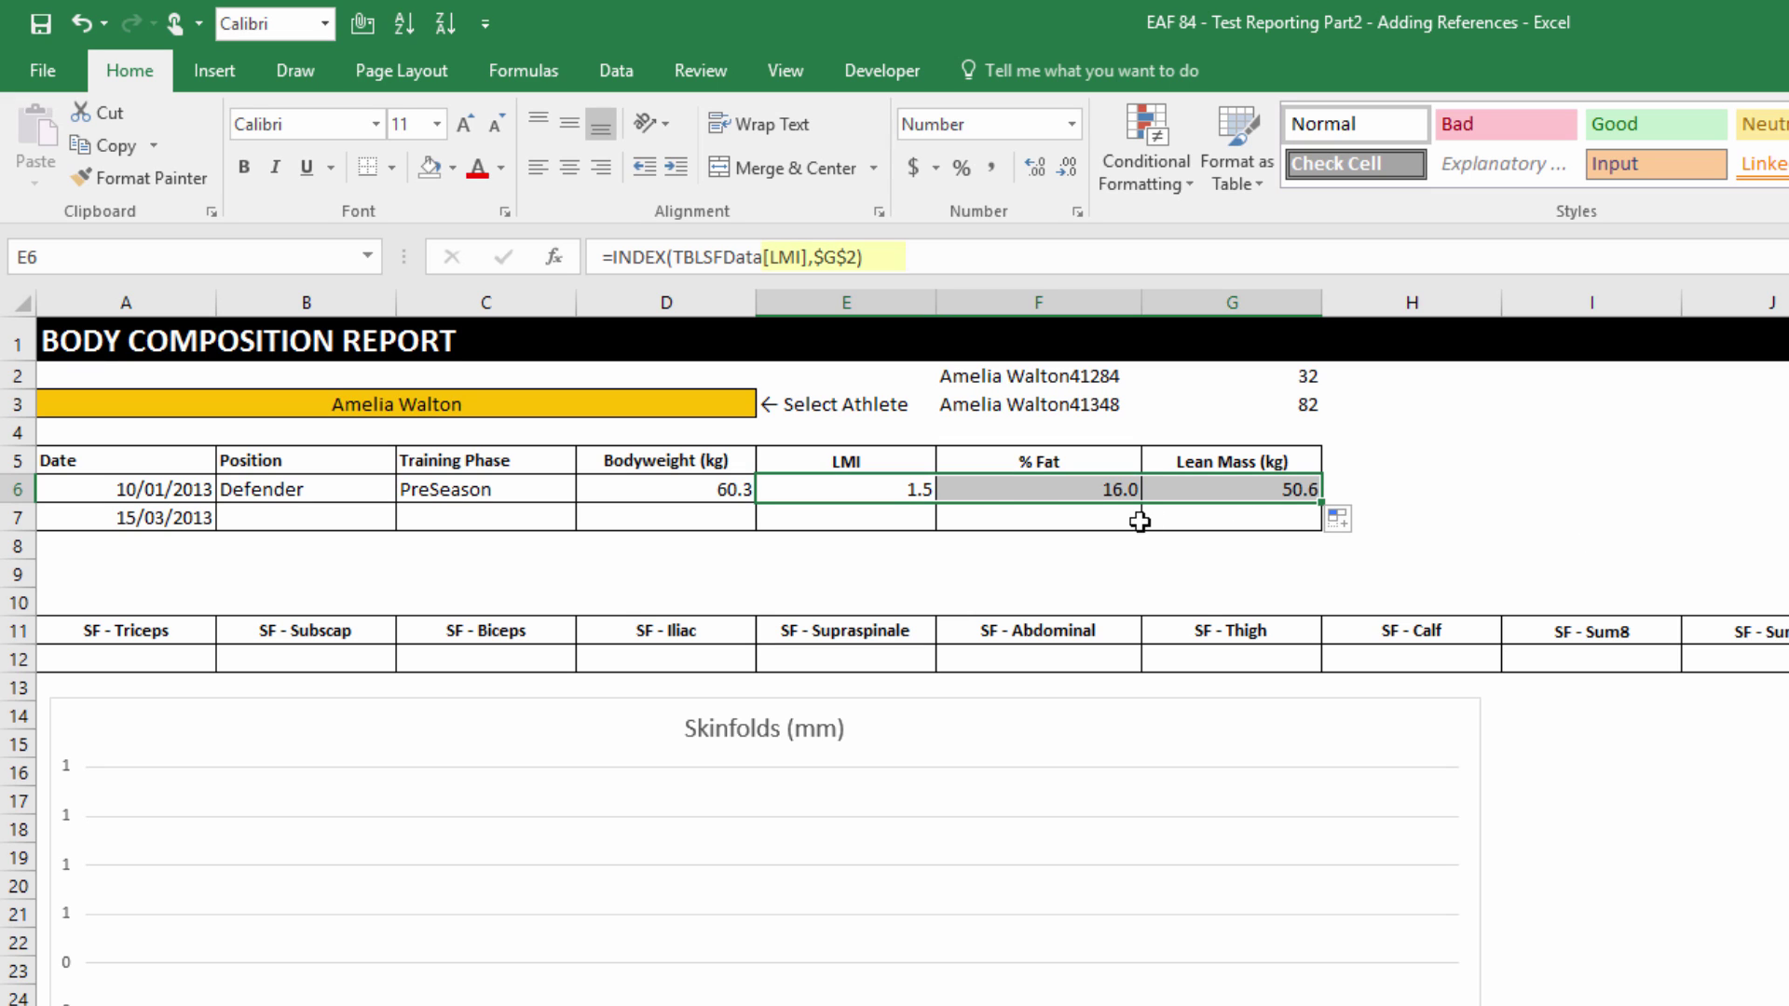
{"action": "left_click", "coordinate": [1050, 487]}
{"action": "left_click", "coordinate": [1202, 489]}
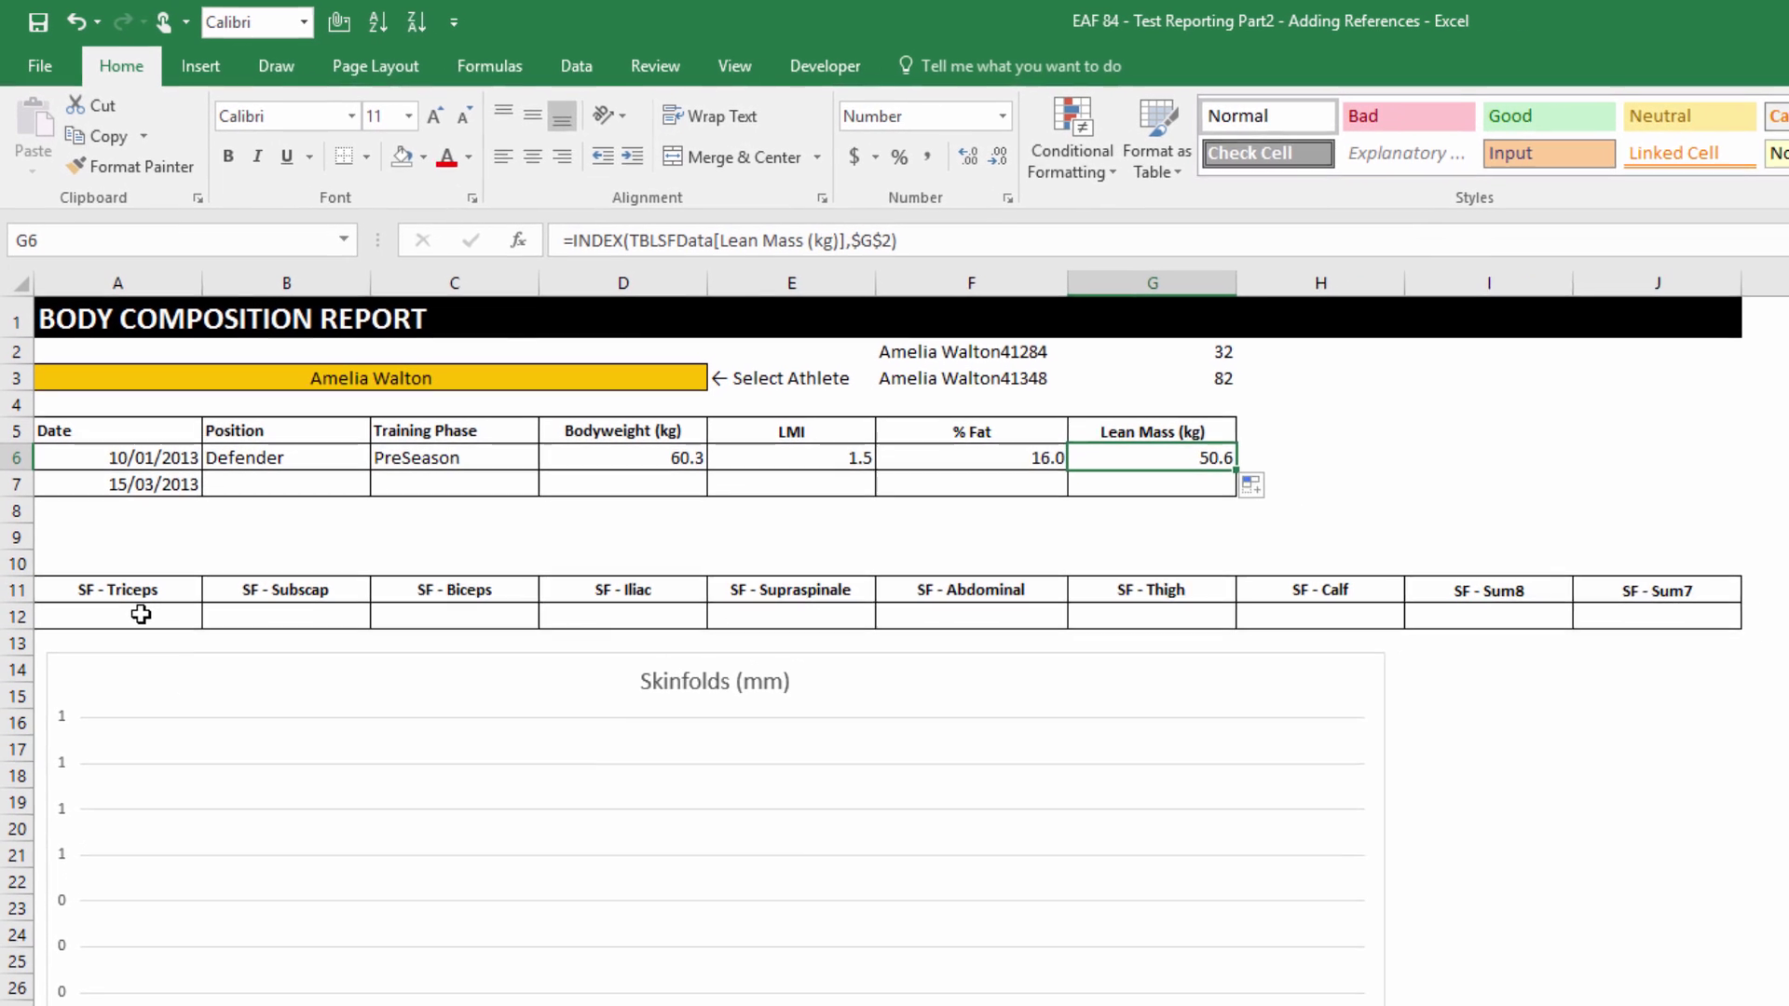
Move the SF - Sum8 and SF - Sum7 headers beside Lean Mass at H5:I5.
{"action": "left_click_drag", "start_coordinate": [1445, 579], "coordinate": [1645, 610]}
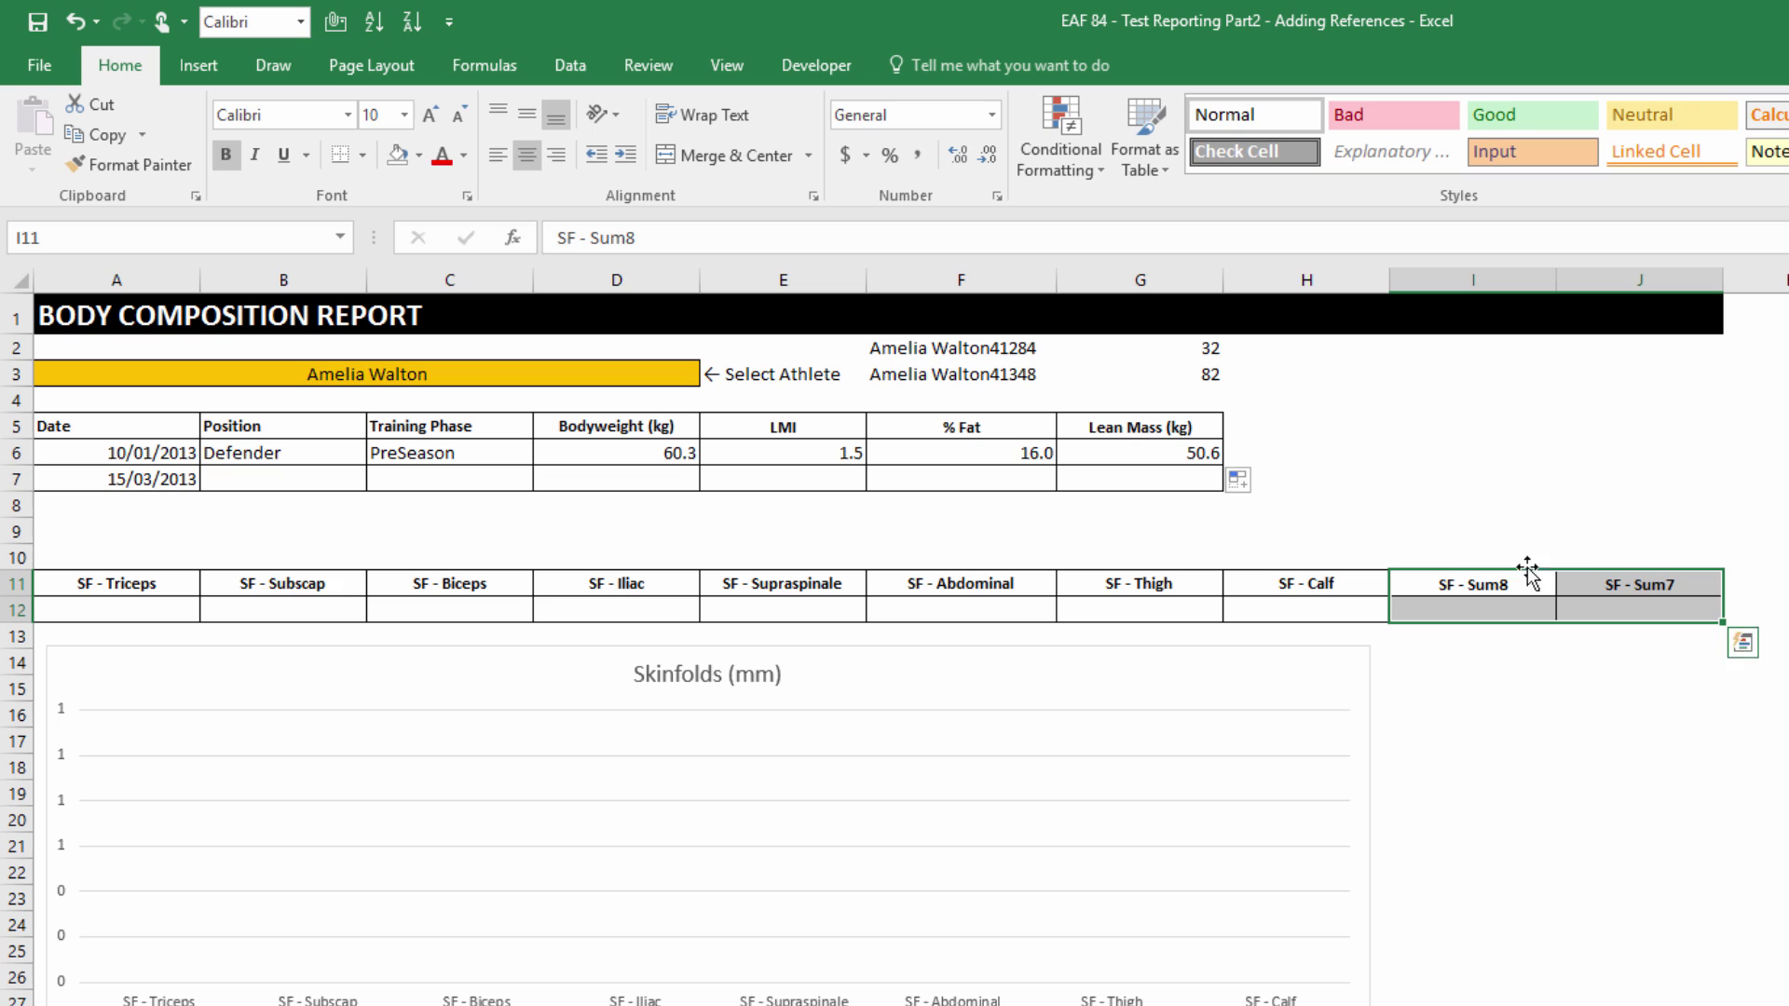
{"action": "left_click_drag", "start_coordinate": [1440, 573], "coordinate": [1553, 489]}
{"action": "left_click", "coordinate": [1343, 448]}
{"action": "left_click", "coordinate": [1339, 455]}
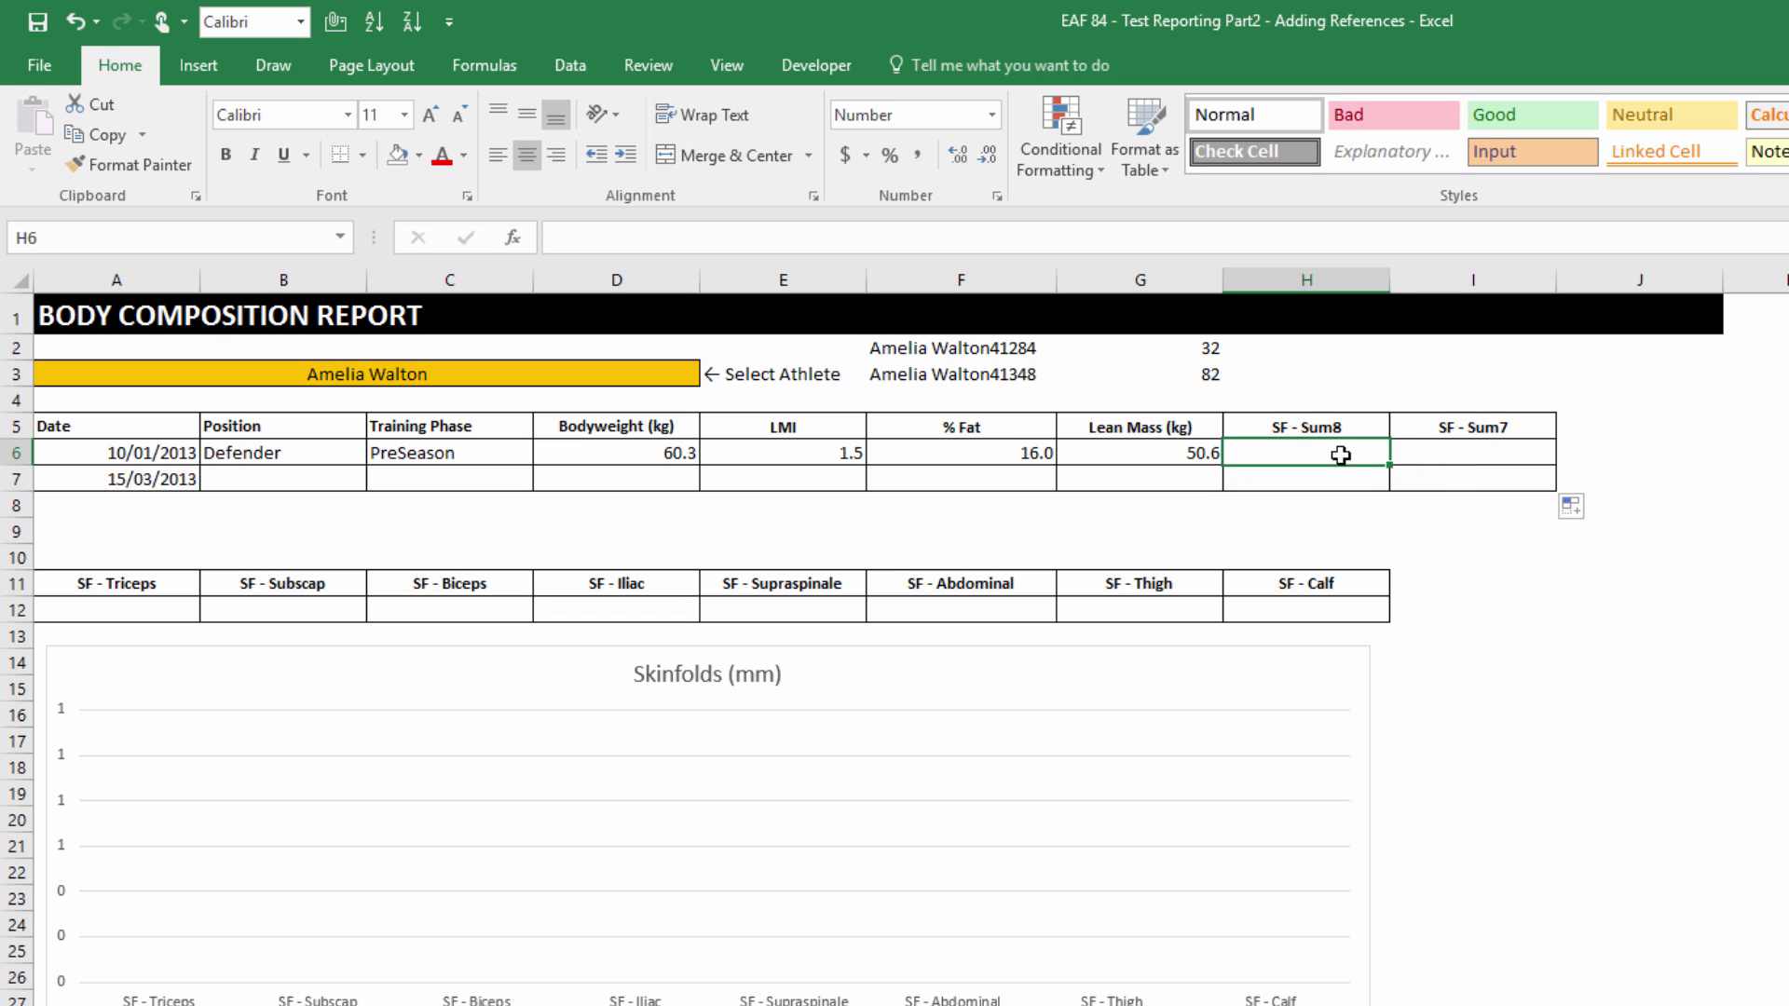
Fill G6's formula into H6 using [SF - Sum8], then across to I6, showing 90.0 and 80.0.
{"action": "left_click", "coordinate": [1211, 454]}
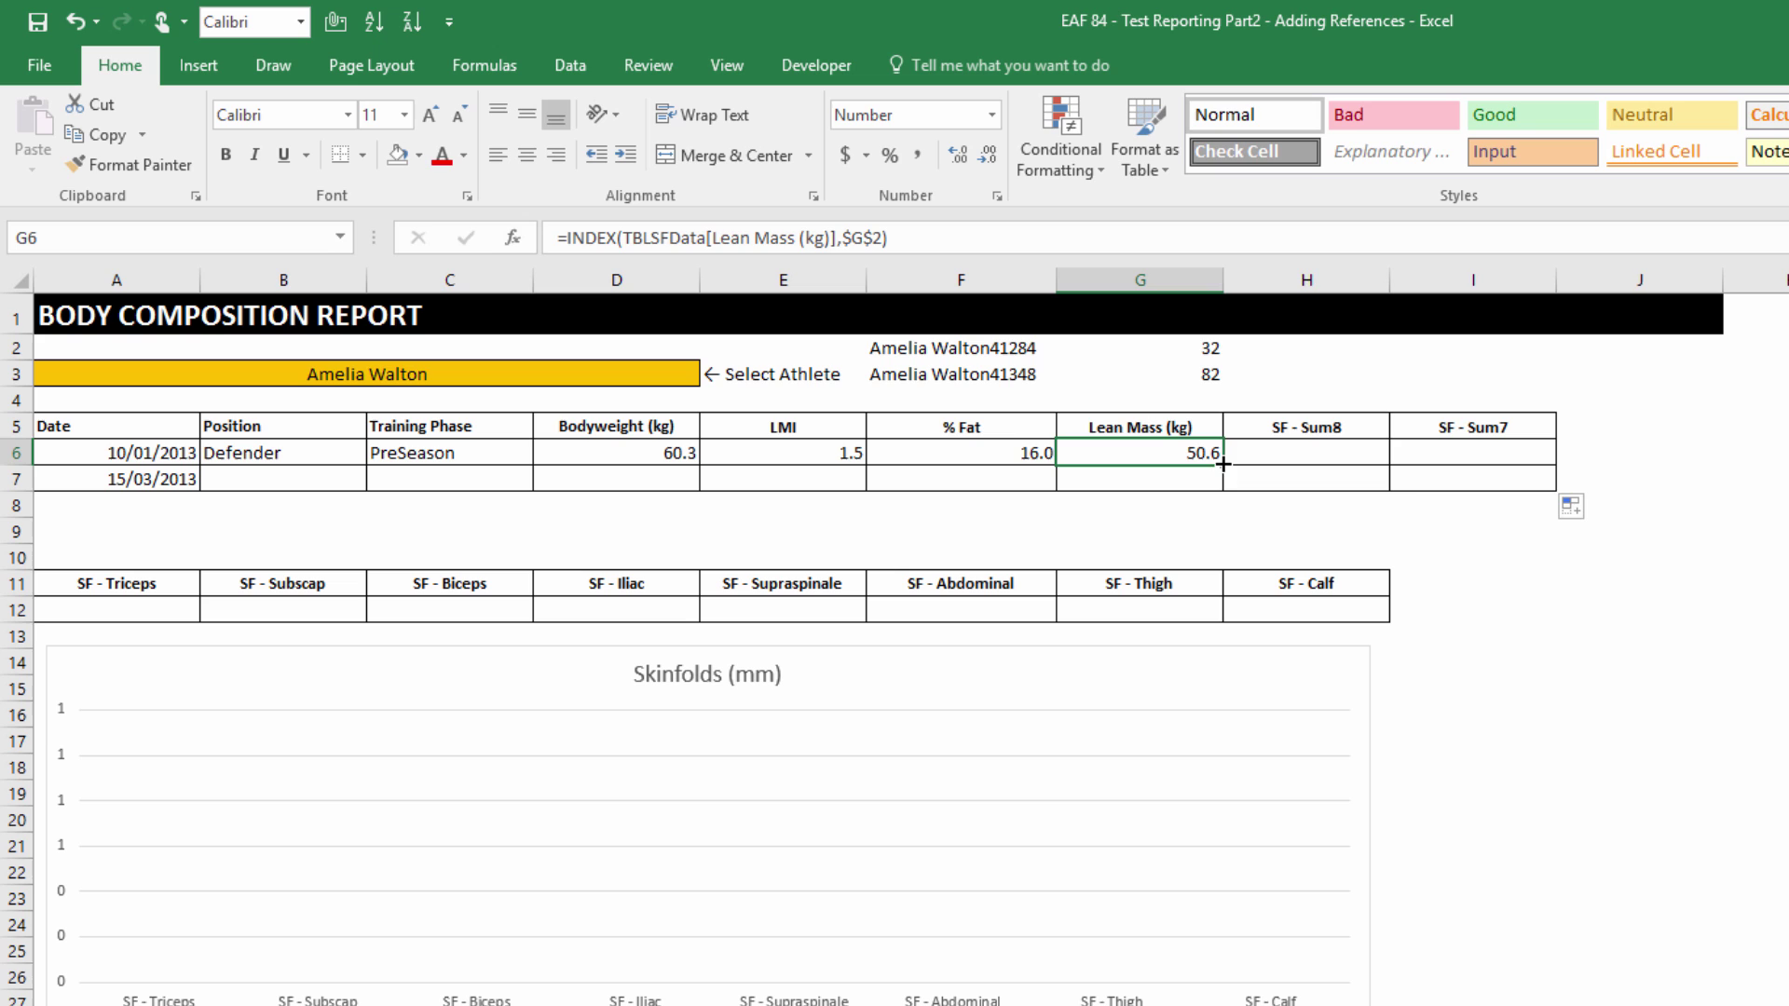
{"action": "left_click_drag", "start_coordinate": [1223, 463], "coordinate": [1360, 463]}
{"action": "left_click", "coordinate": [1307, 452]}
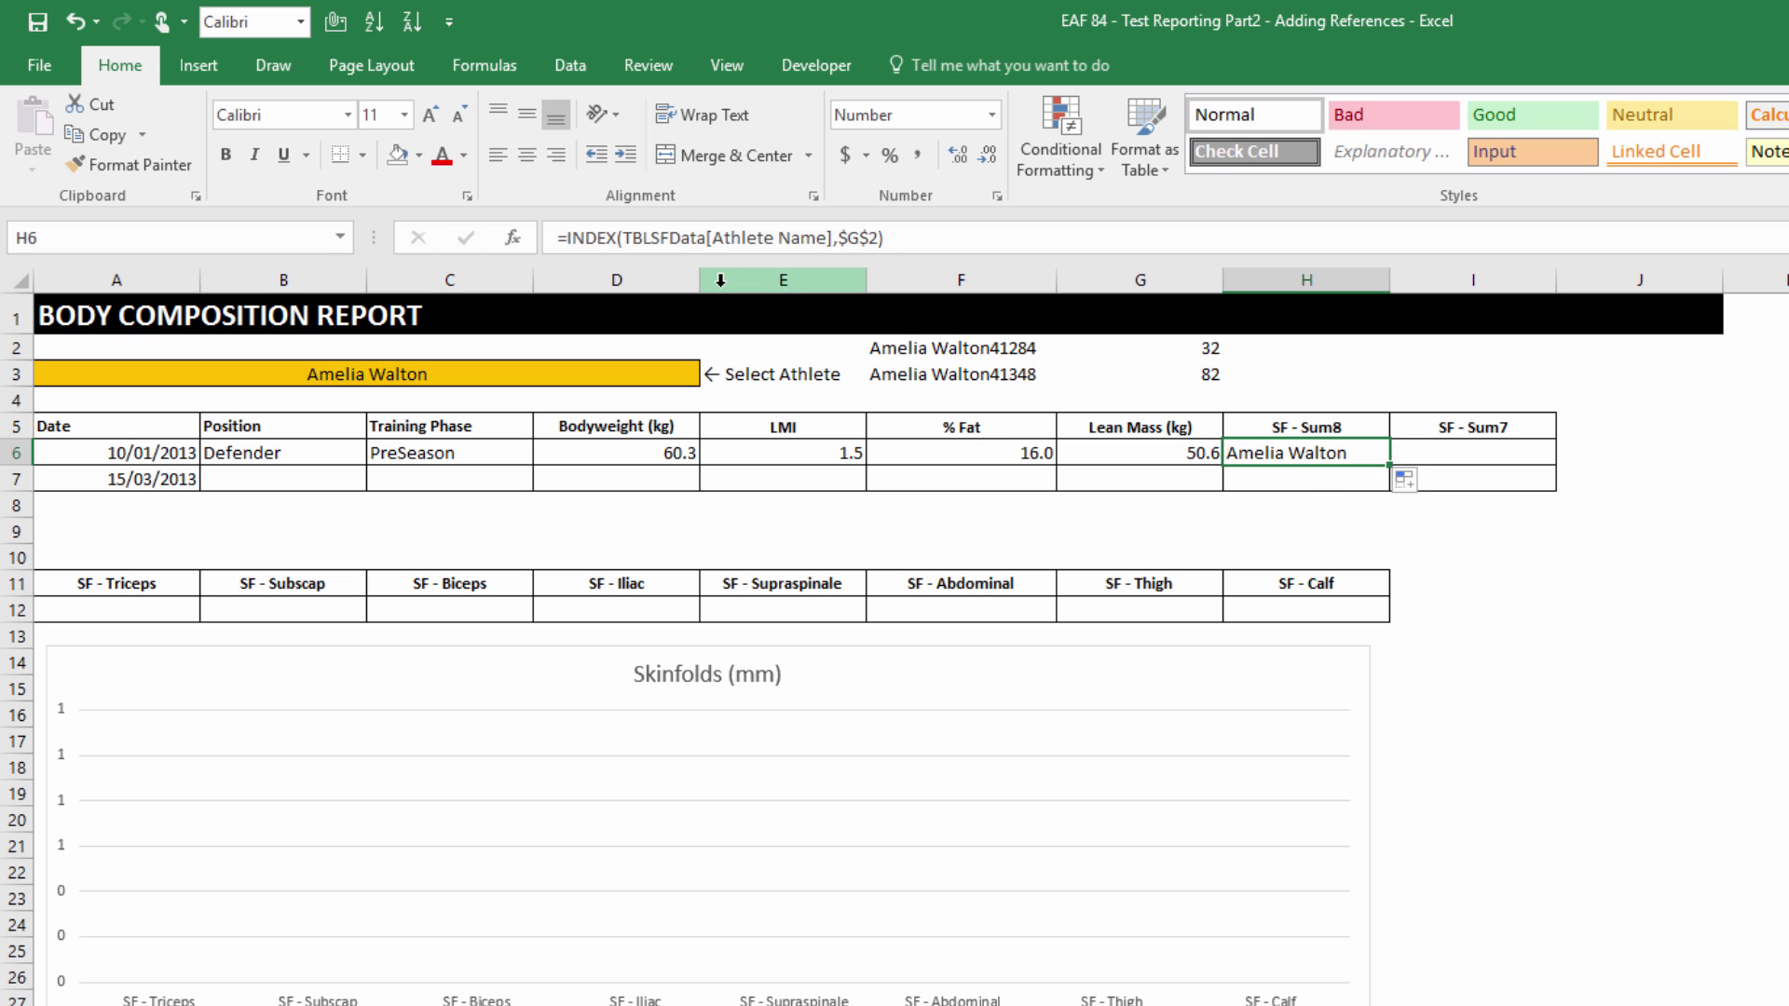
{"action": "left_click", "coordinate": [827, 238]}
{"action": "left_click_drag", "start_coordinate": [826, 238], "coordinate": [711, 238]}
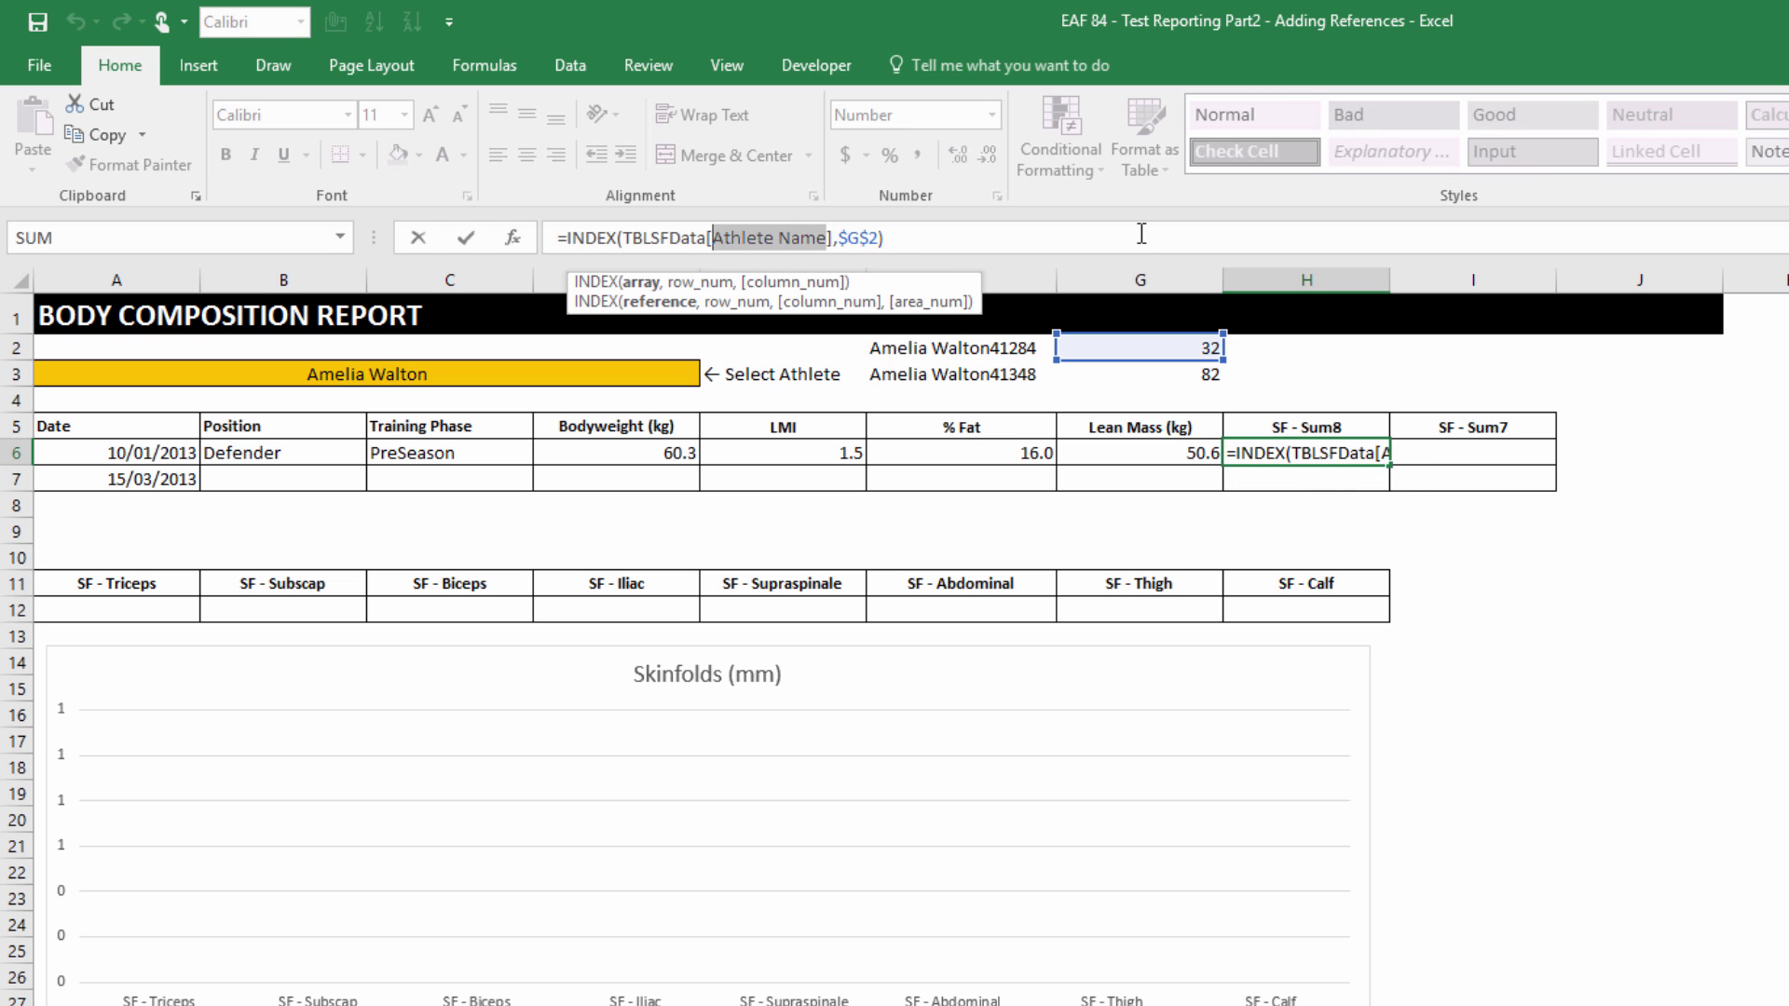
{"action": "type", "text": "sf"}
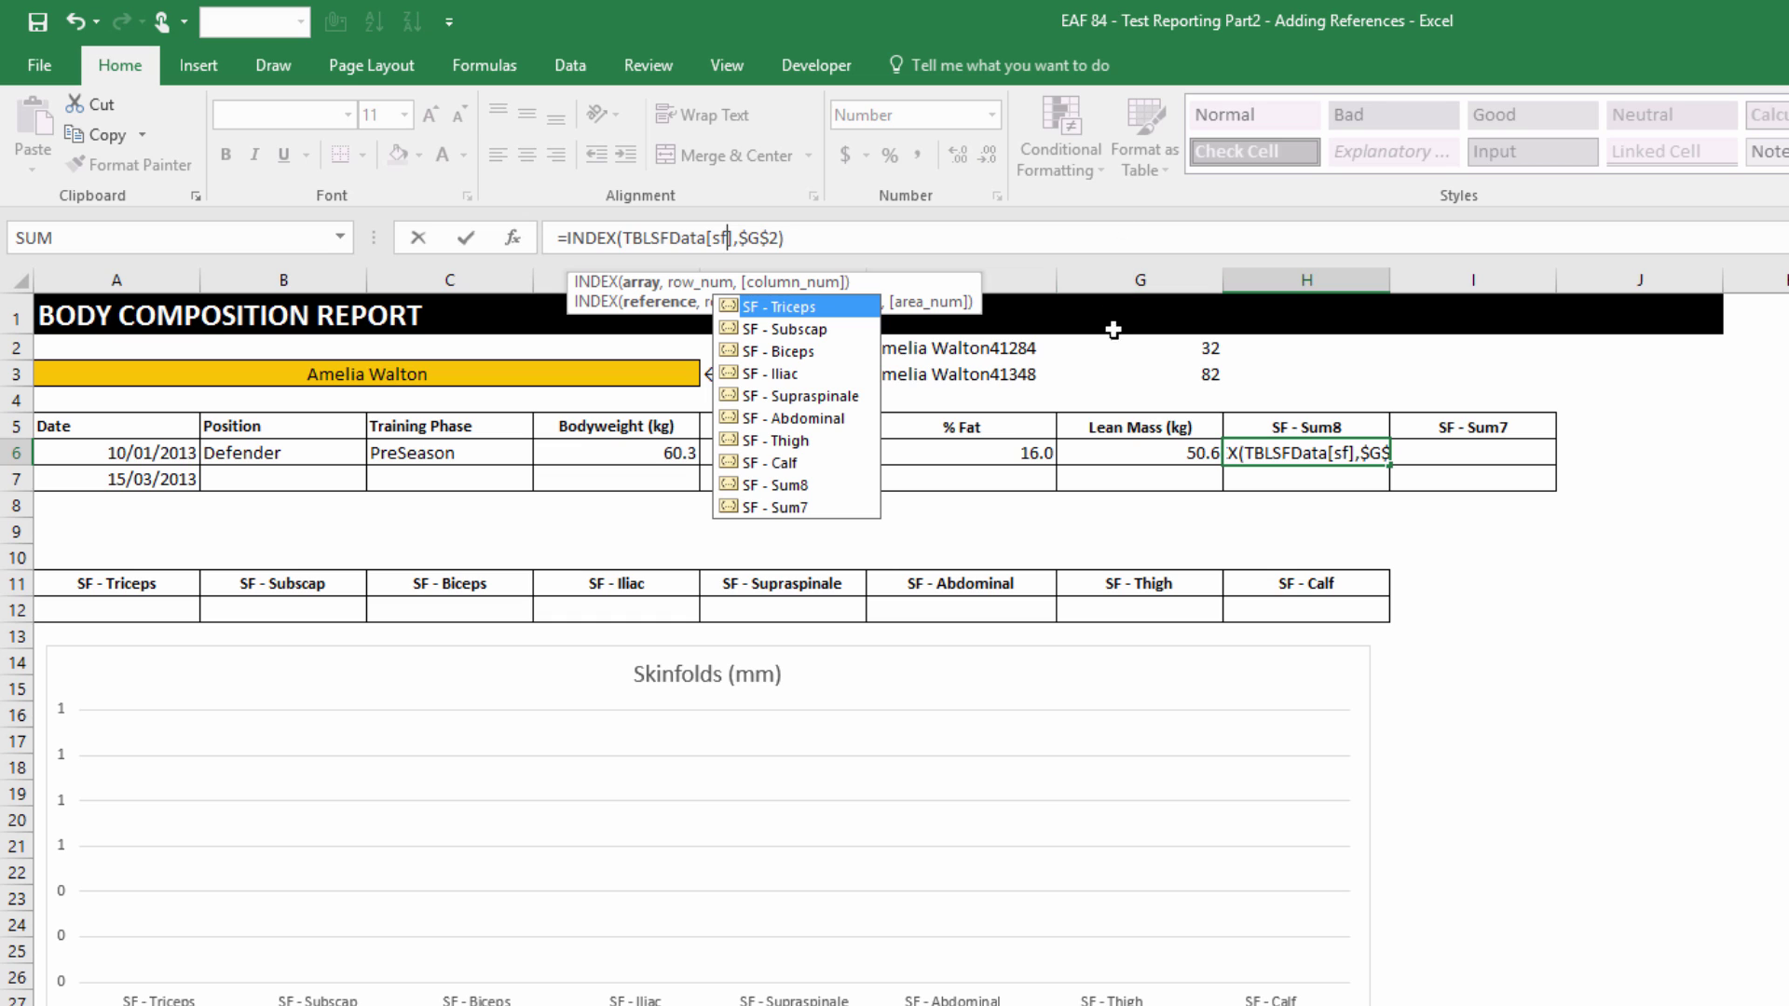
{"action": "double_click", "coordinate": [809, 485]}
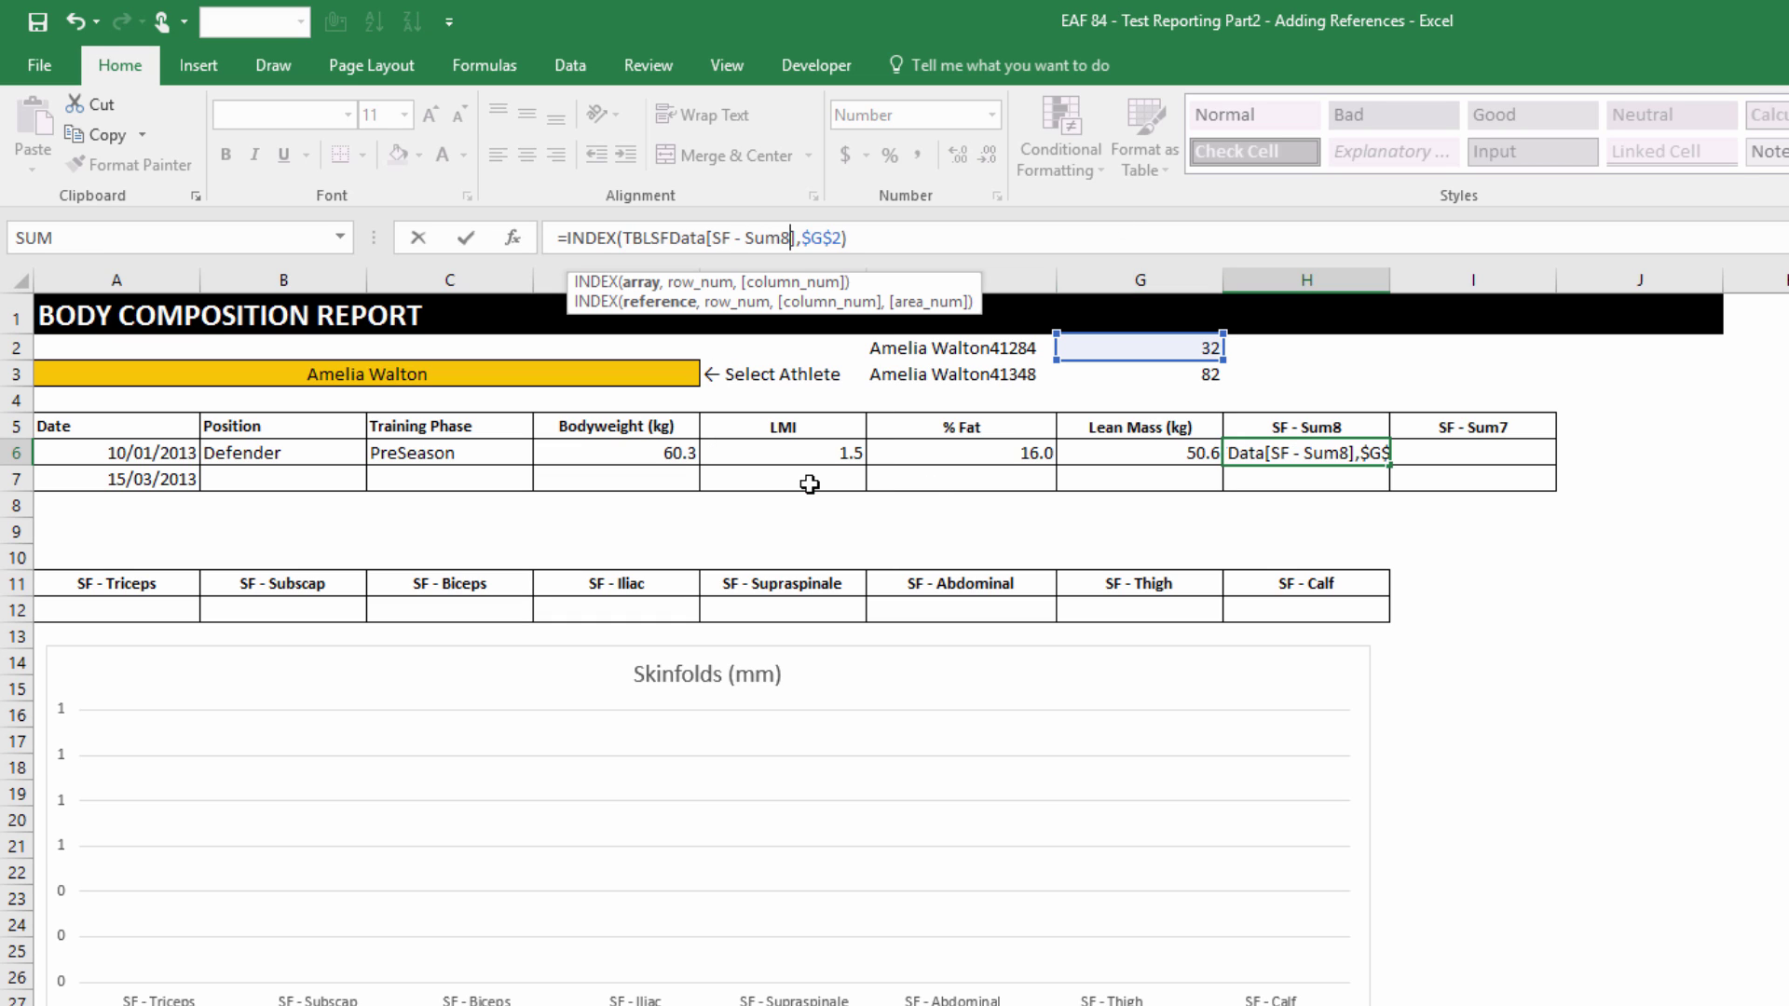
{"action": "key", "text": "Return"}
{"action": "left_click", "coordinate": [1365, 451]}
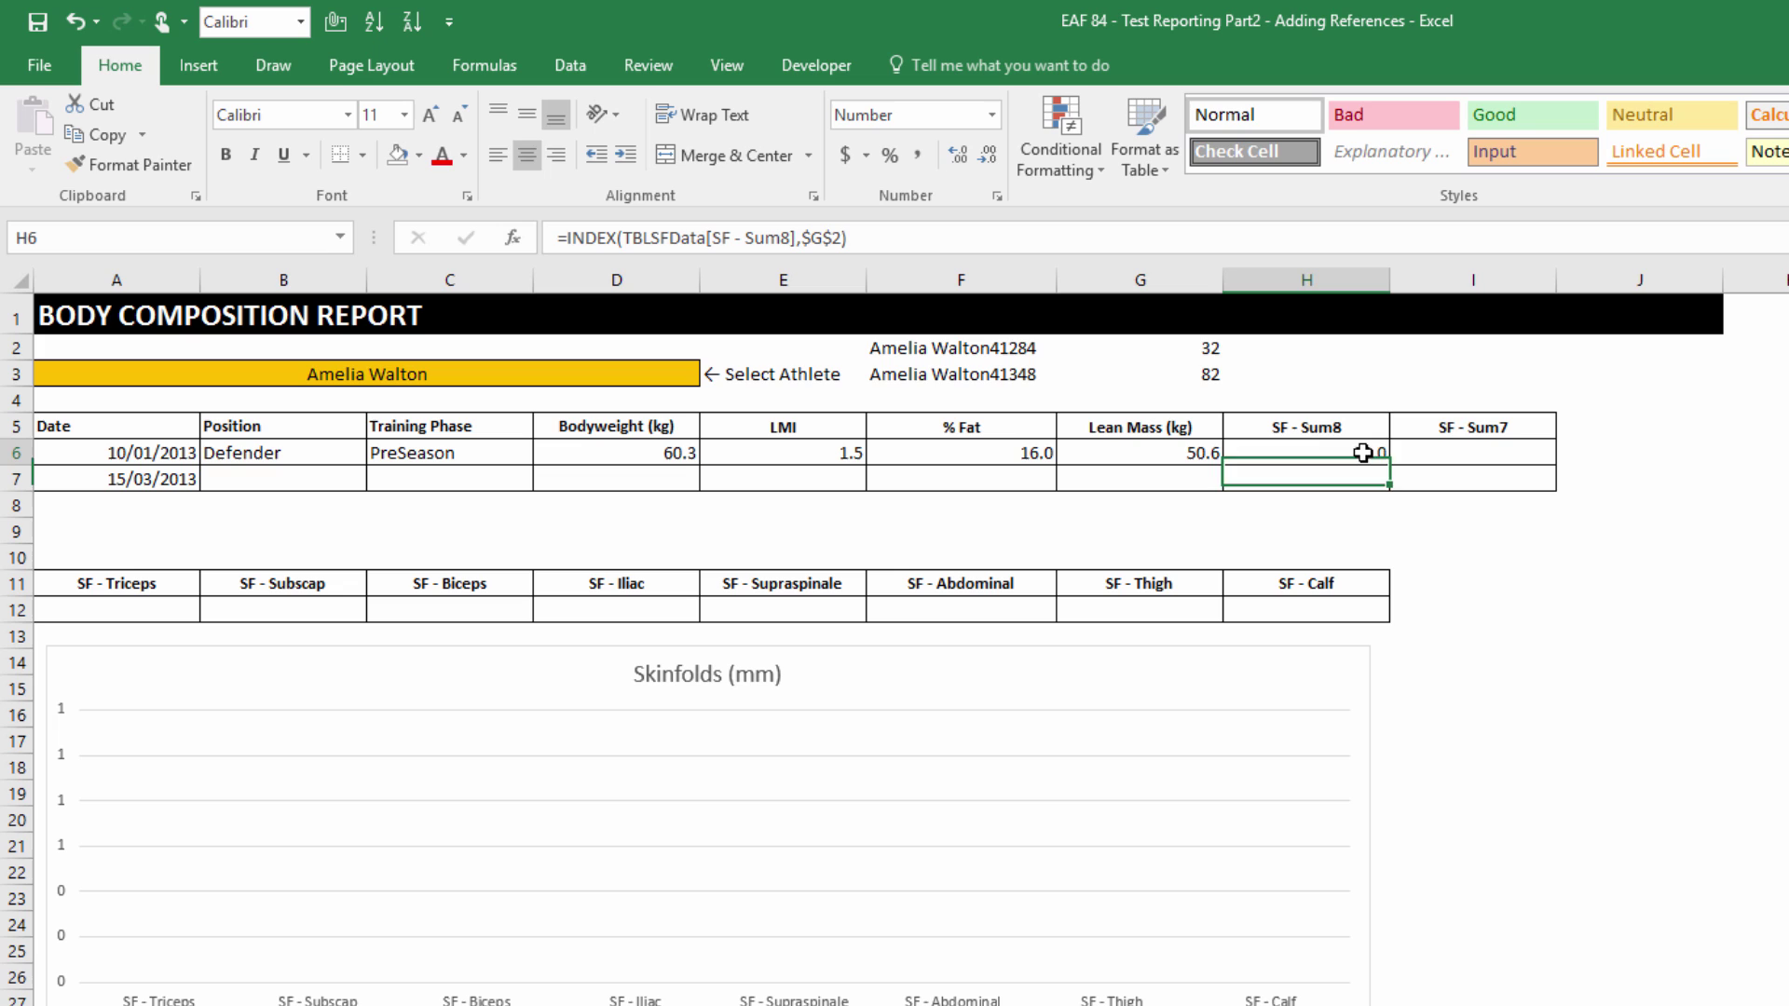
{"action": "left_click_drag", "start_coordinate": [1389, 464], "coordinate": [1422, 439]}
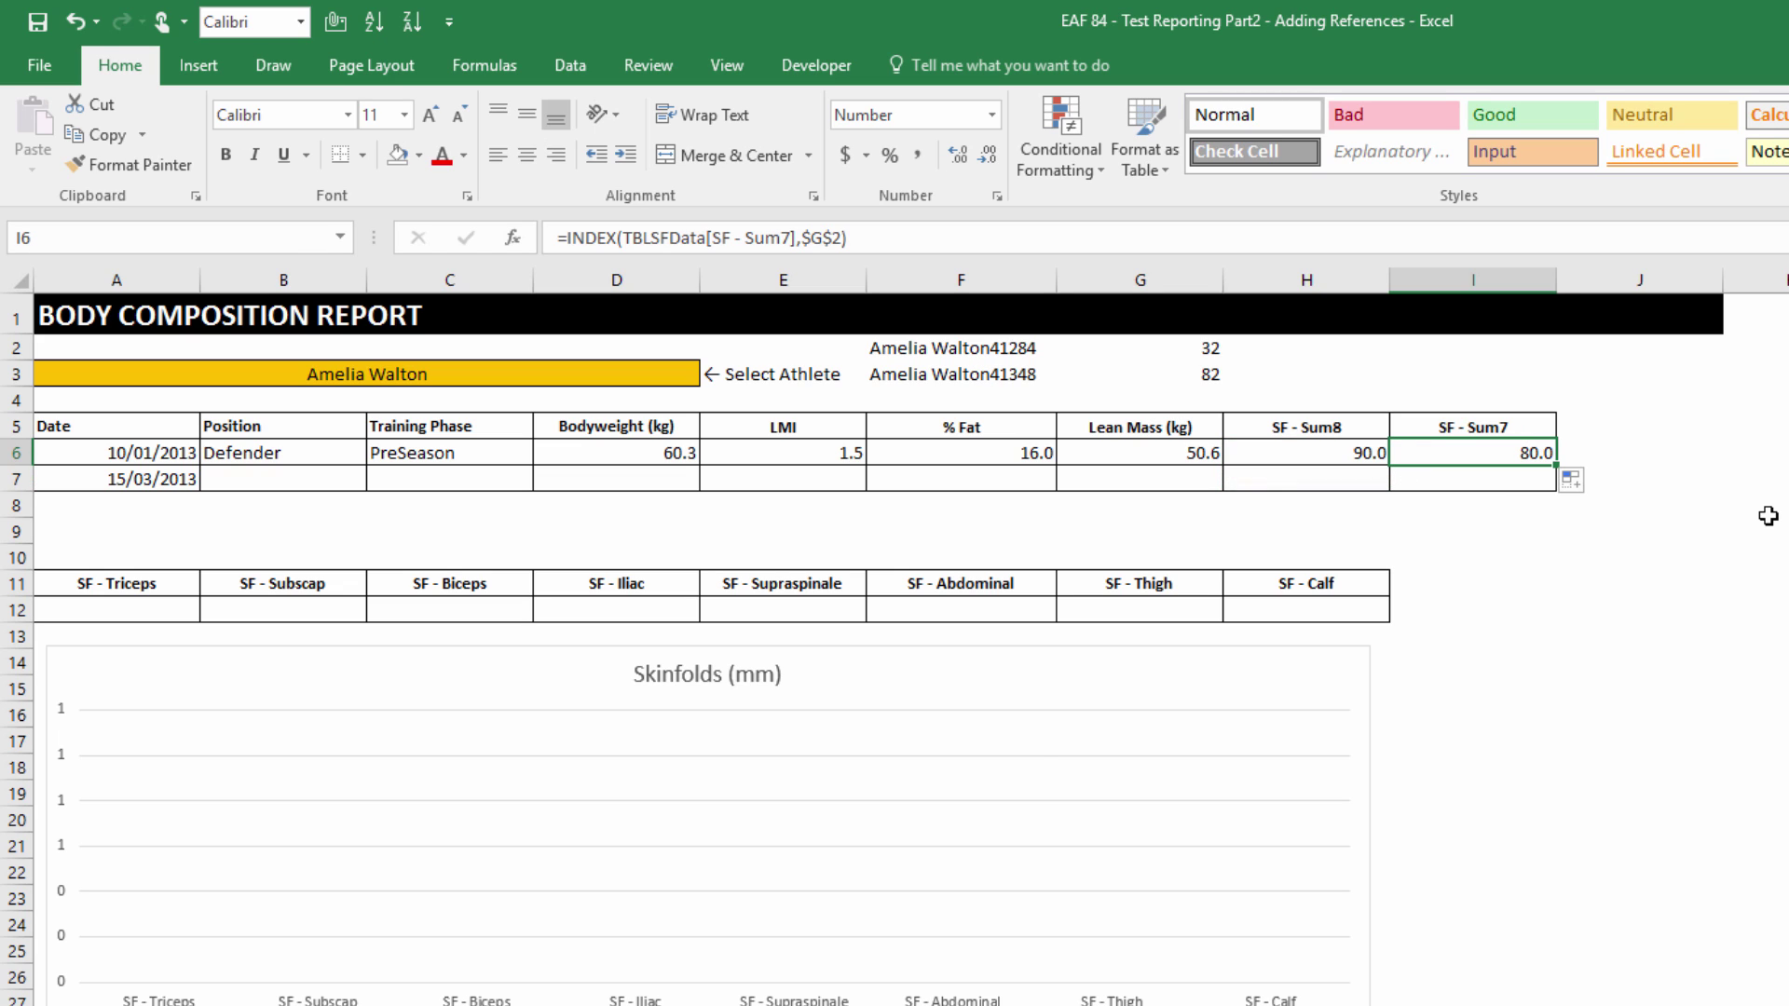
{"action": "key", "text": "Left"}
{"action": "key", "text": "Left"}
{"action": "key", "text": "Left"}
{"action": "key", "text": "Left"}
{"action": "key", "text": "Left"}
{"action": "key", "text": "Left"}
{"action": "key", "text": "Left"}
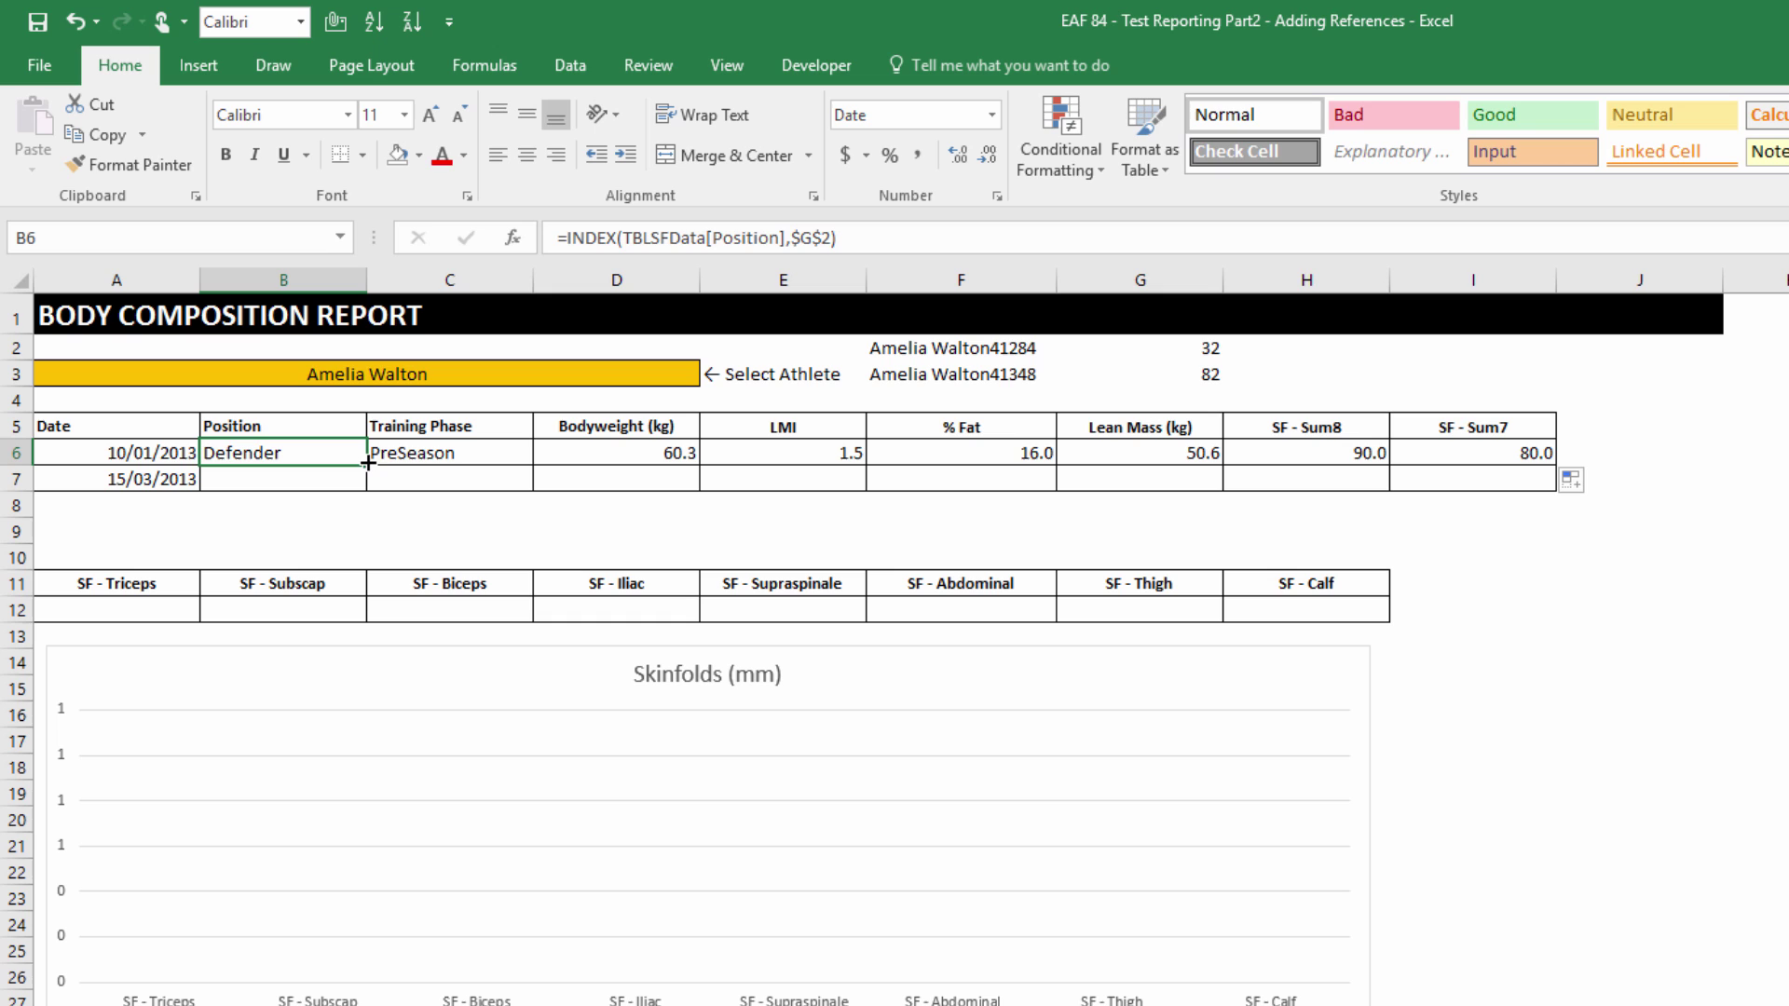
Copy the Position formula to B7 referencing $G$3, and fill E6:I6 down to row 7.
{"action": "left_click_drag", "start_coordinate": [367, 476], "coordinate": [367, 486]}
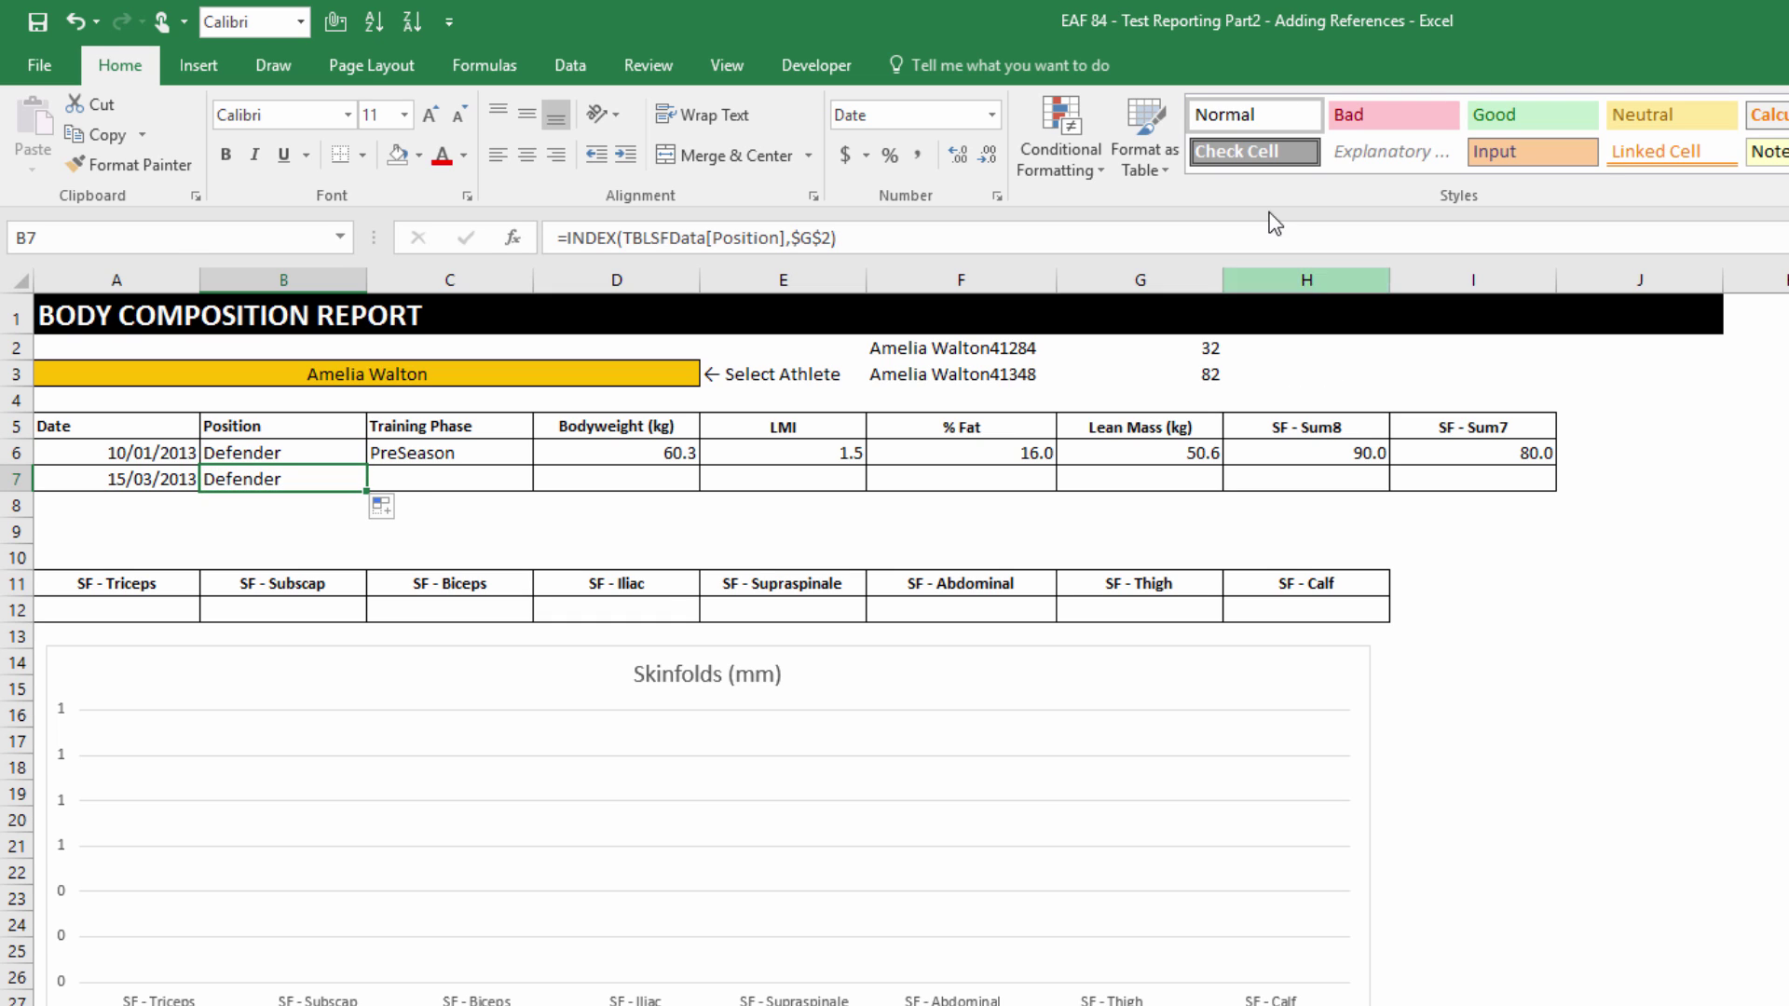
{"action": "left_click", "coordinate": [824, 237]}
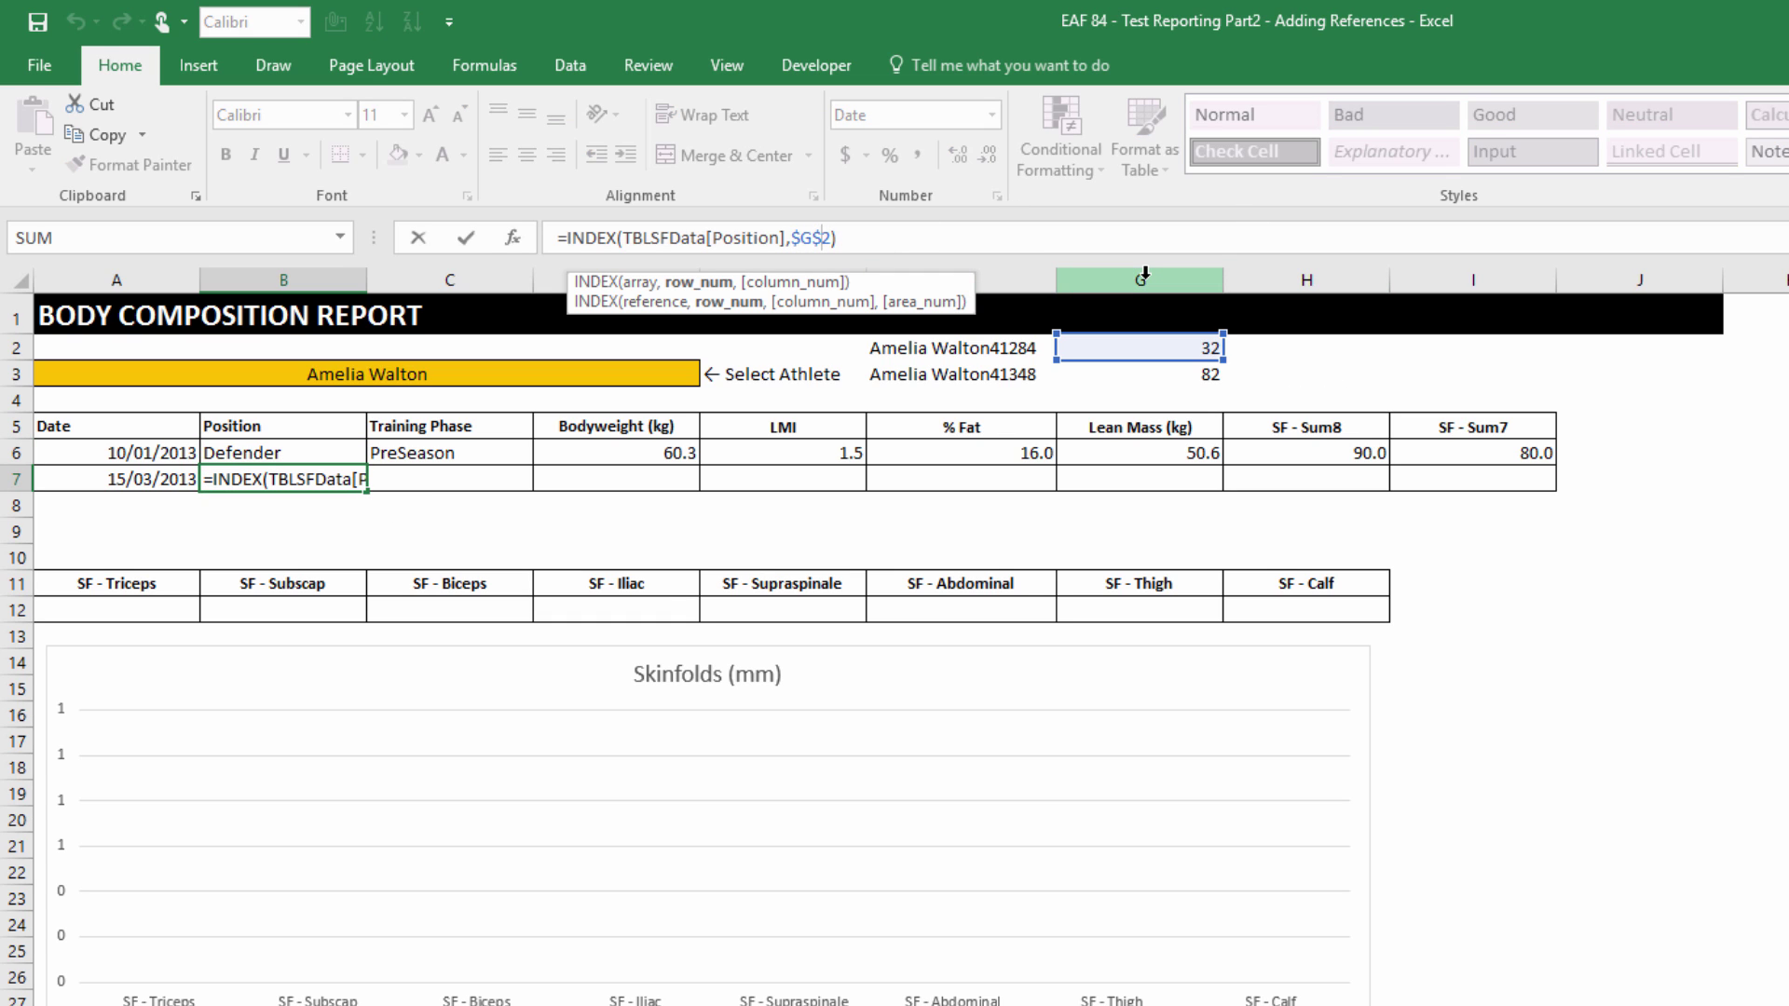
{"action": "key", "text": "Delete"}
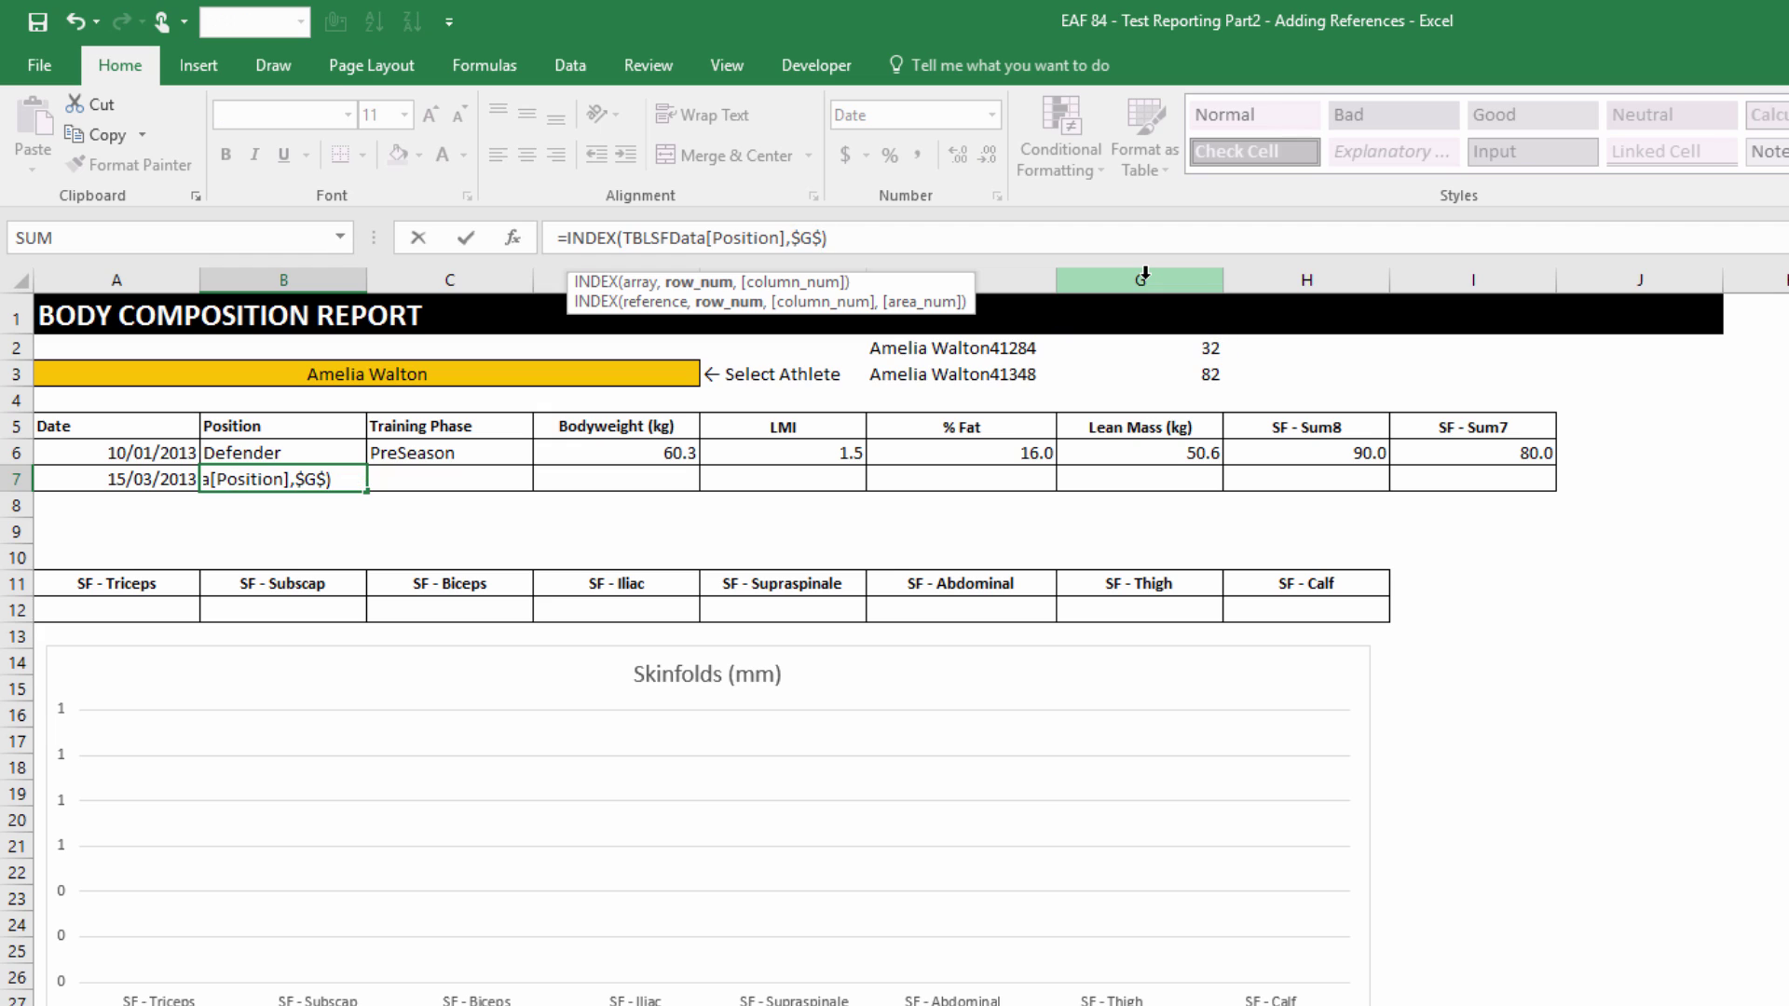
{"action": "type", "text": "3"}
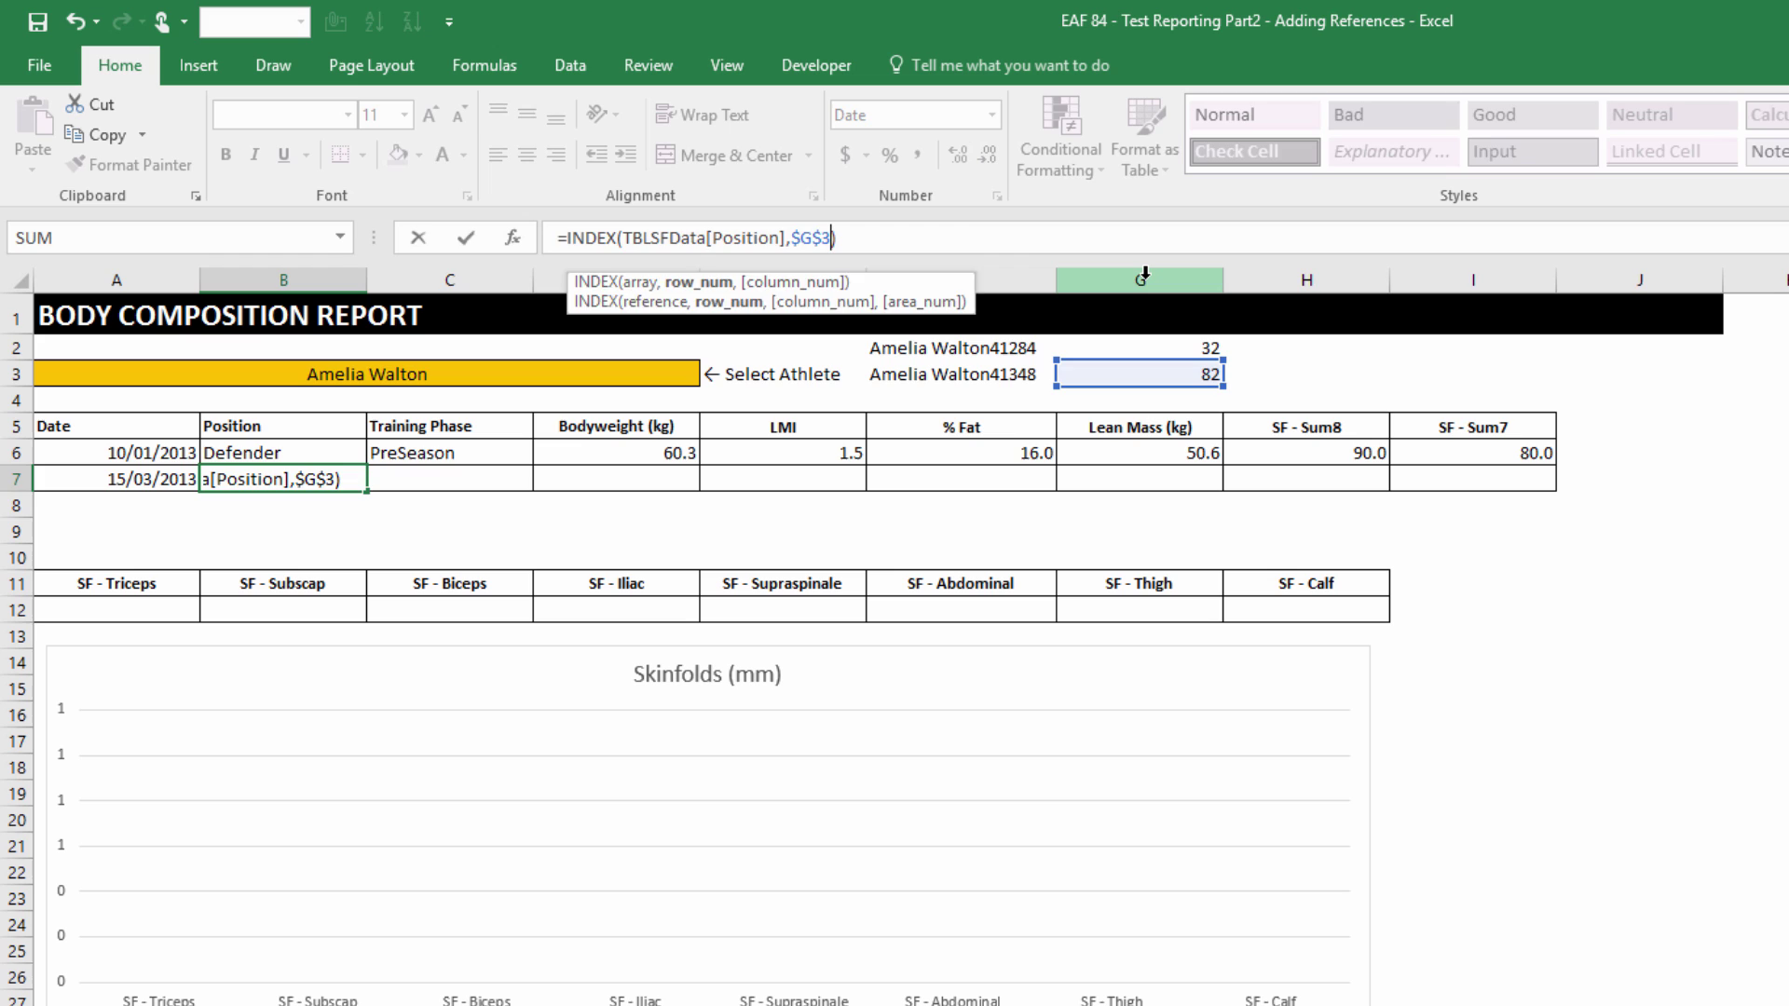
{"action": "key", "text": "Return"}
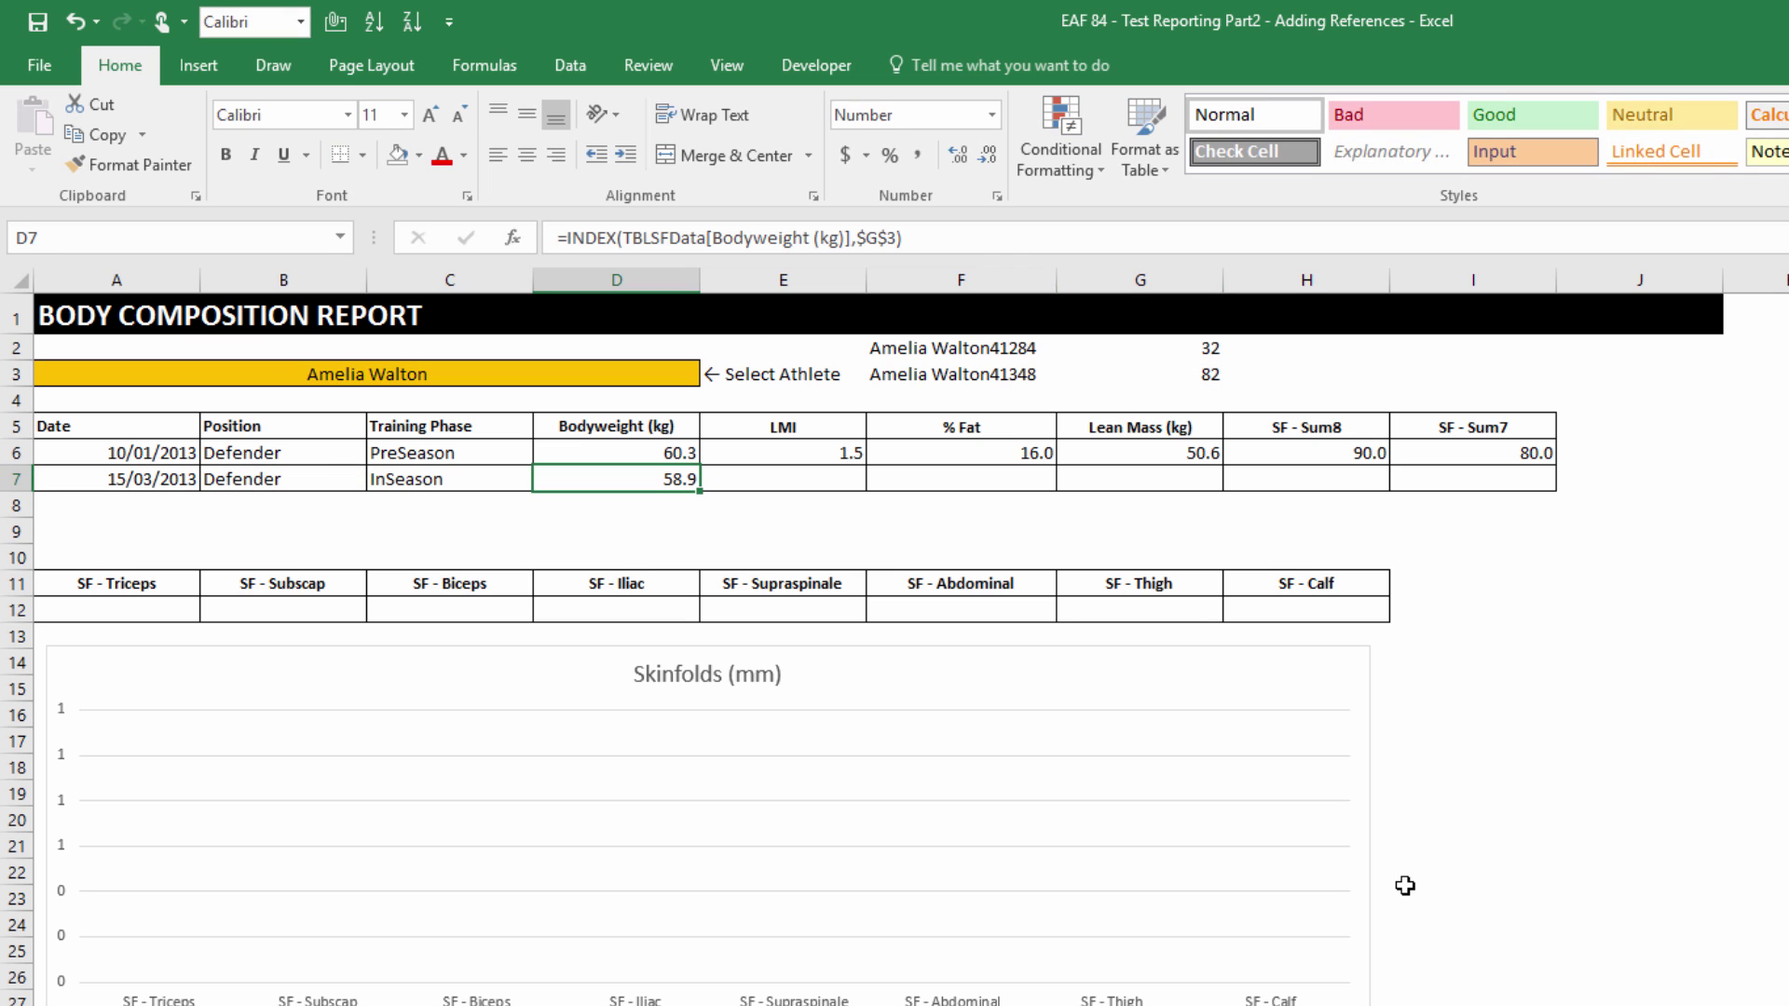
{"action": "left_click_drag", "start_coordinate": [843, 457], "coordinate": [1573, 489]}
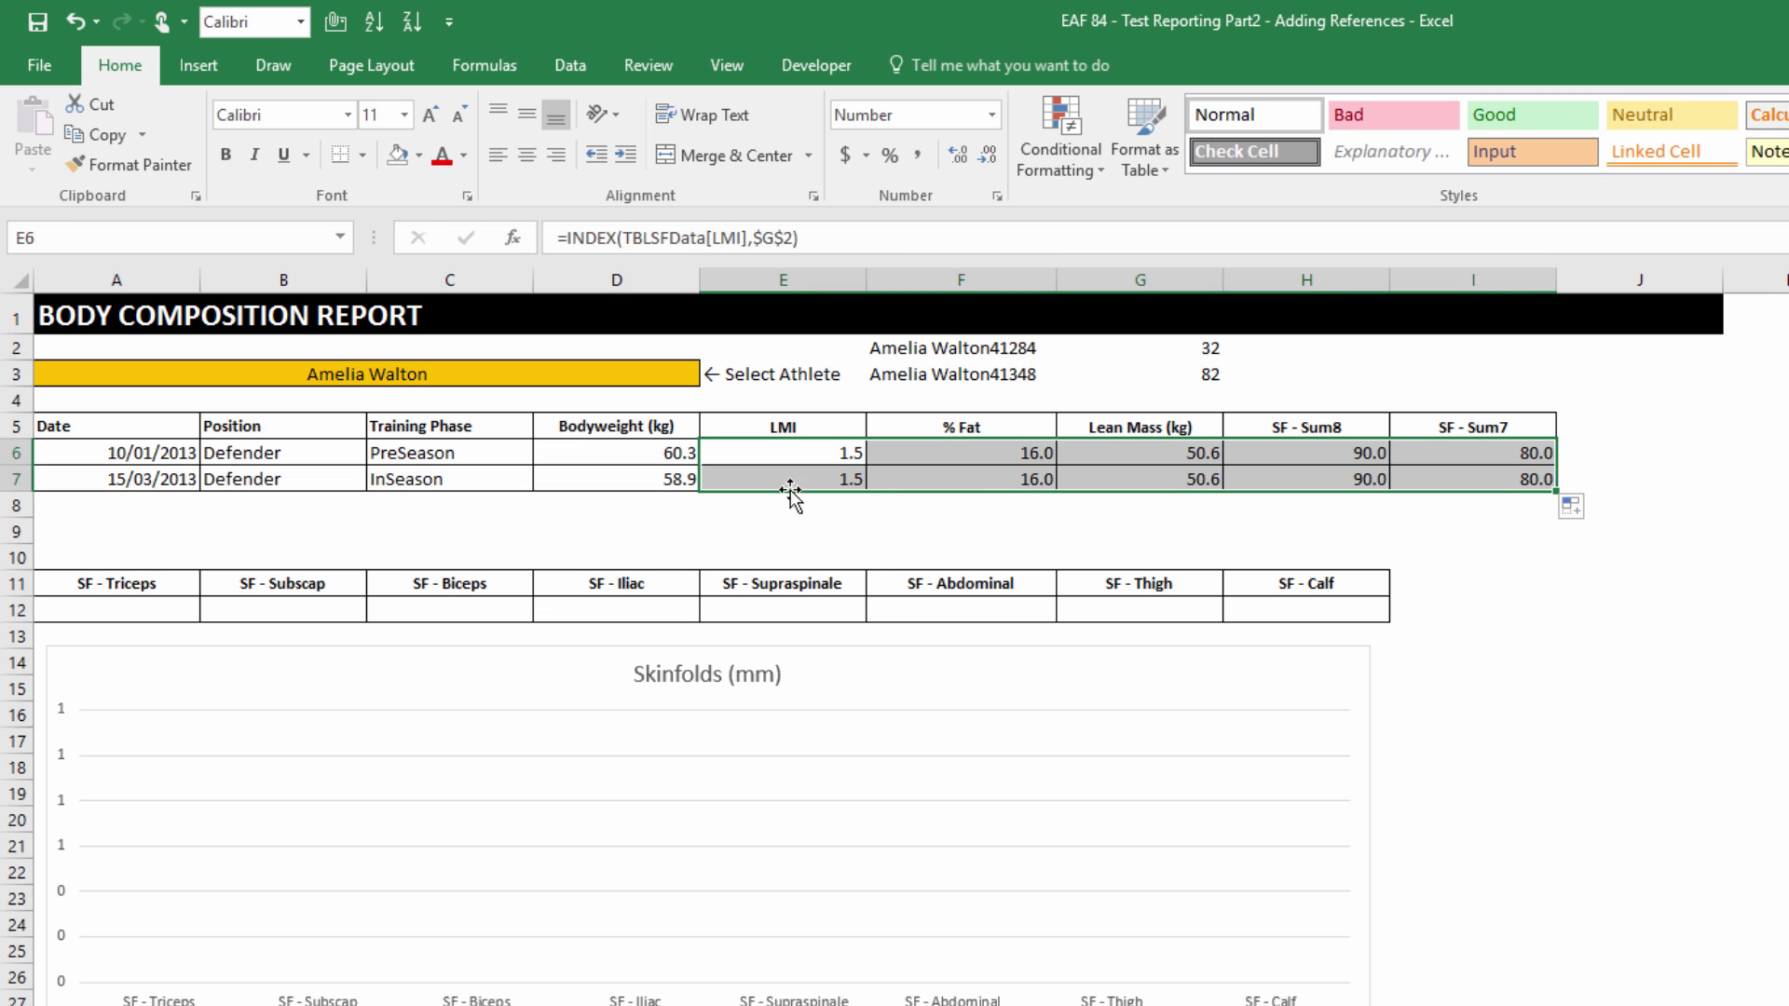
{"action": "left_click", "coordinate": [781, 481]}
Replace $G$2 with $G$3 in the row 7 formulas E7:I7.
{"action": "left_click_drag", "start_coordinate": [906, 479], "coordinate": [1529, 482]}
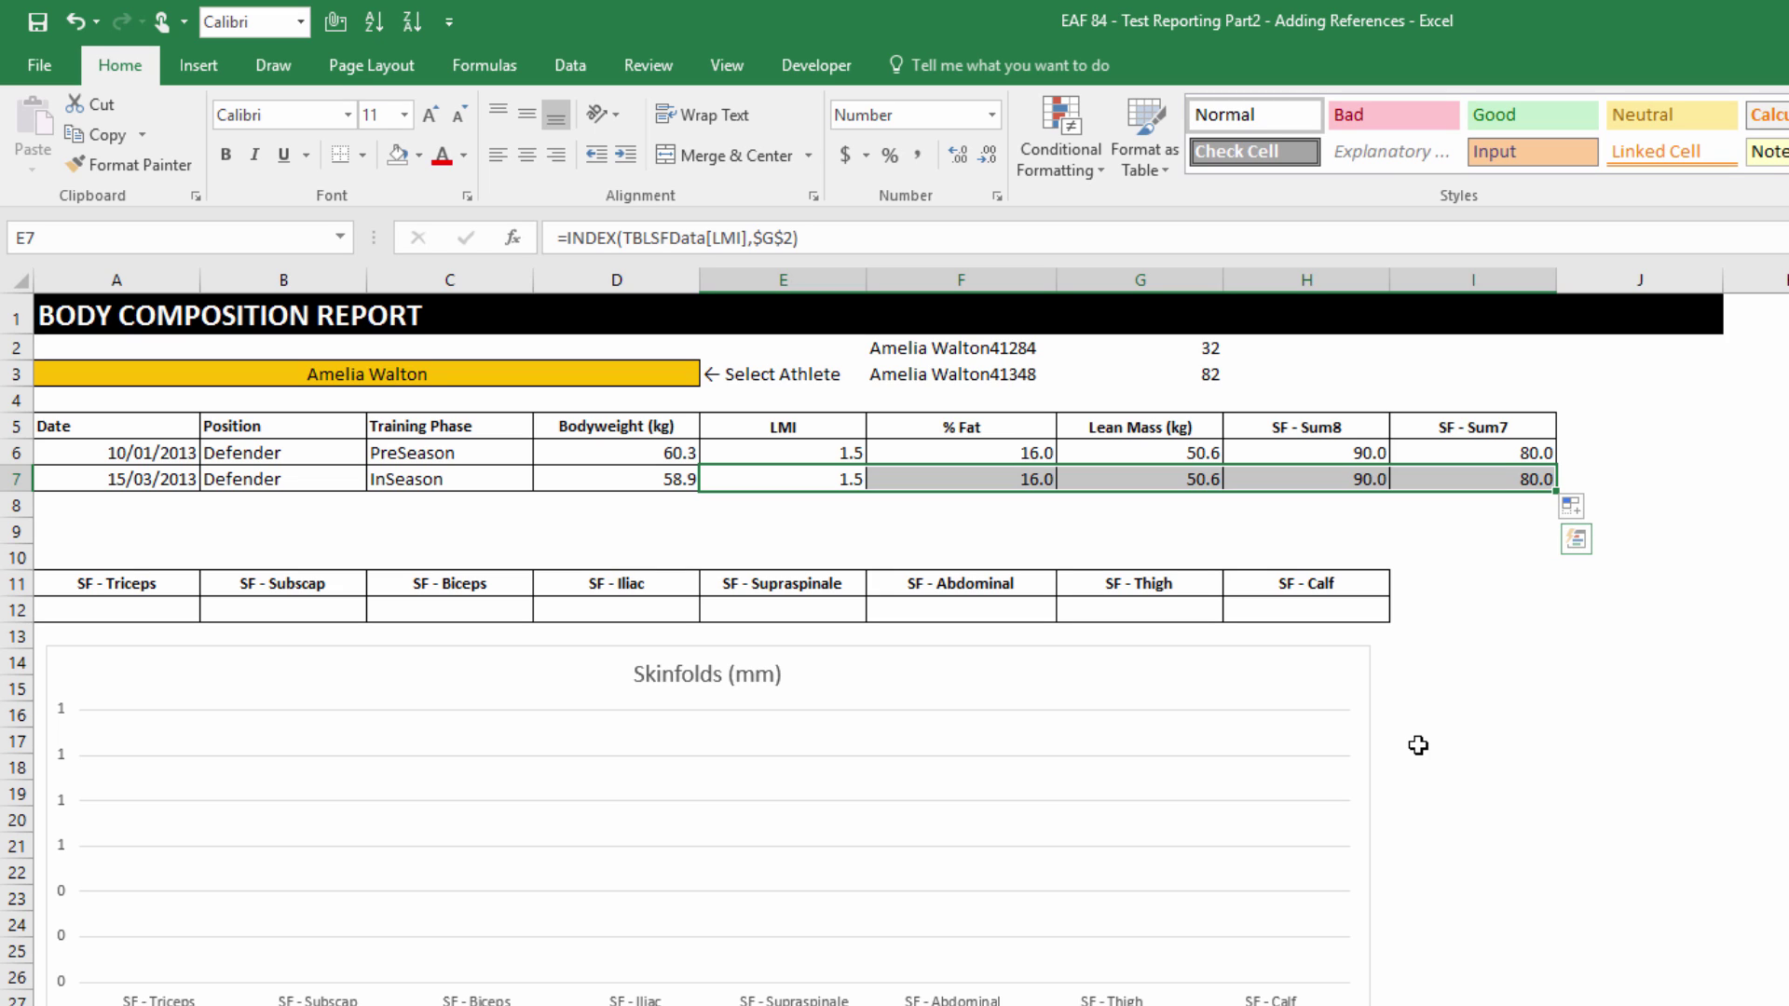
{"action": "key", "text": "ctrl+h"}
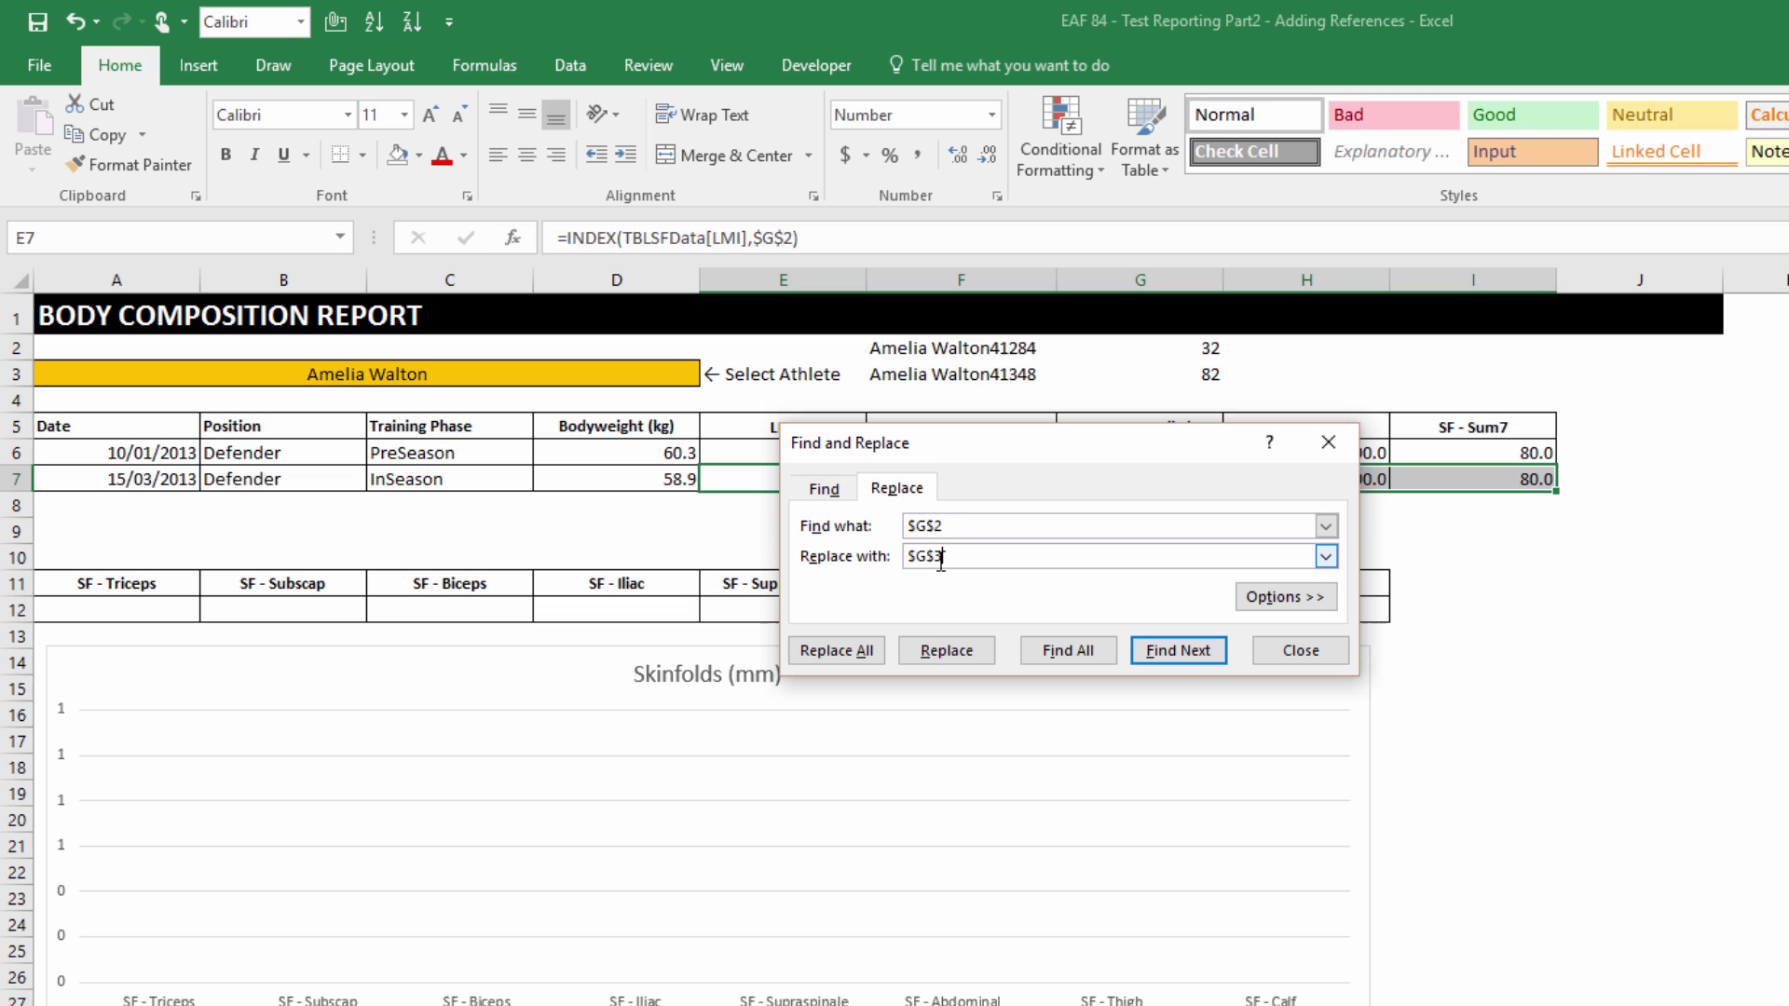
{"action": "left_click", "coordinate": [835, 650]}
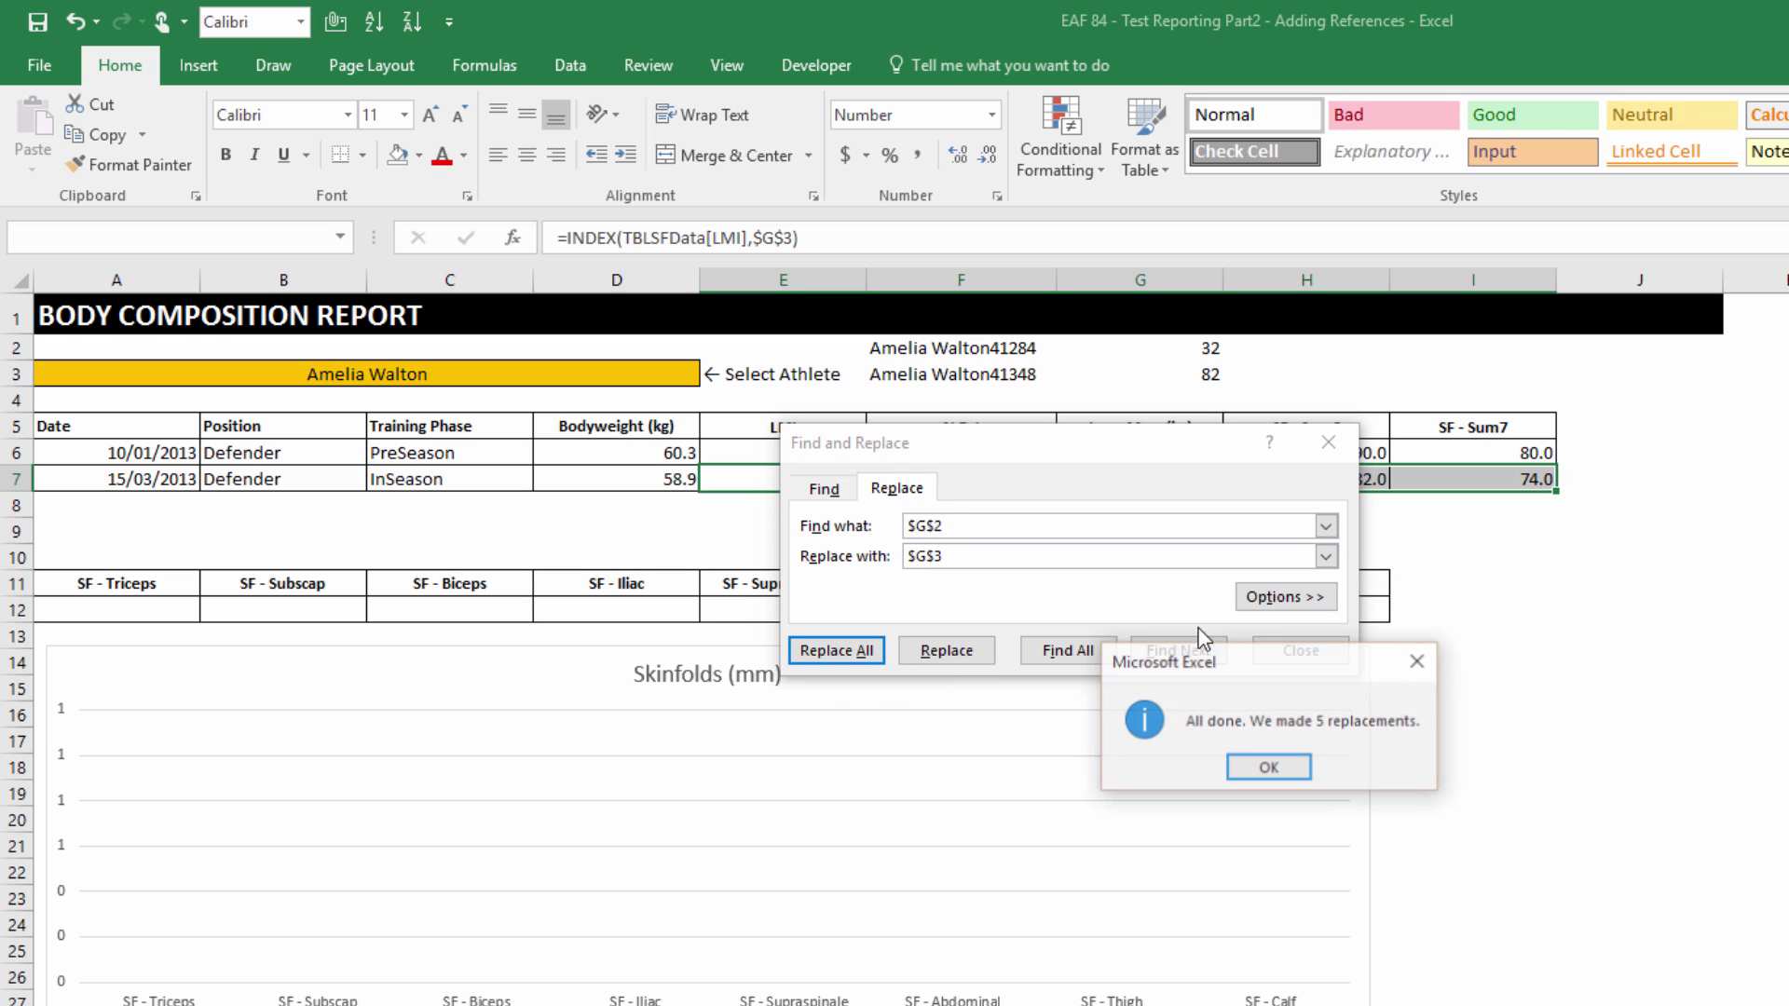
{"action": "left_click", "coordinate": [1258, 766]}
{"action": "left_click", "coordinate": [1301, 650]}
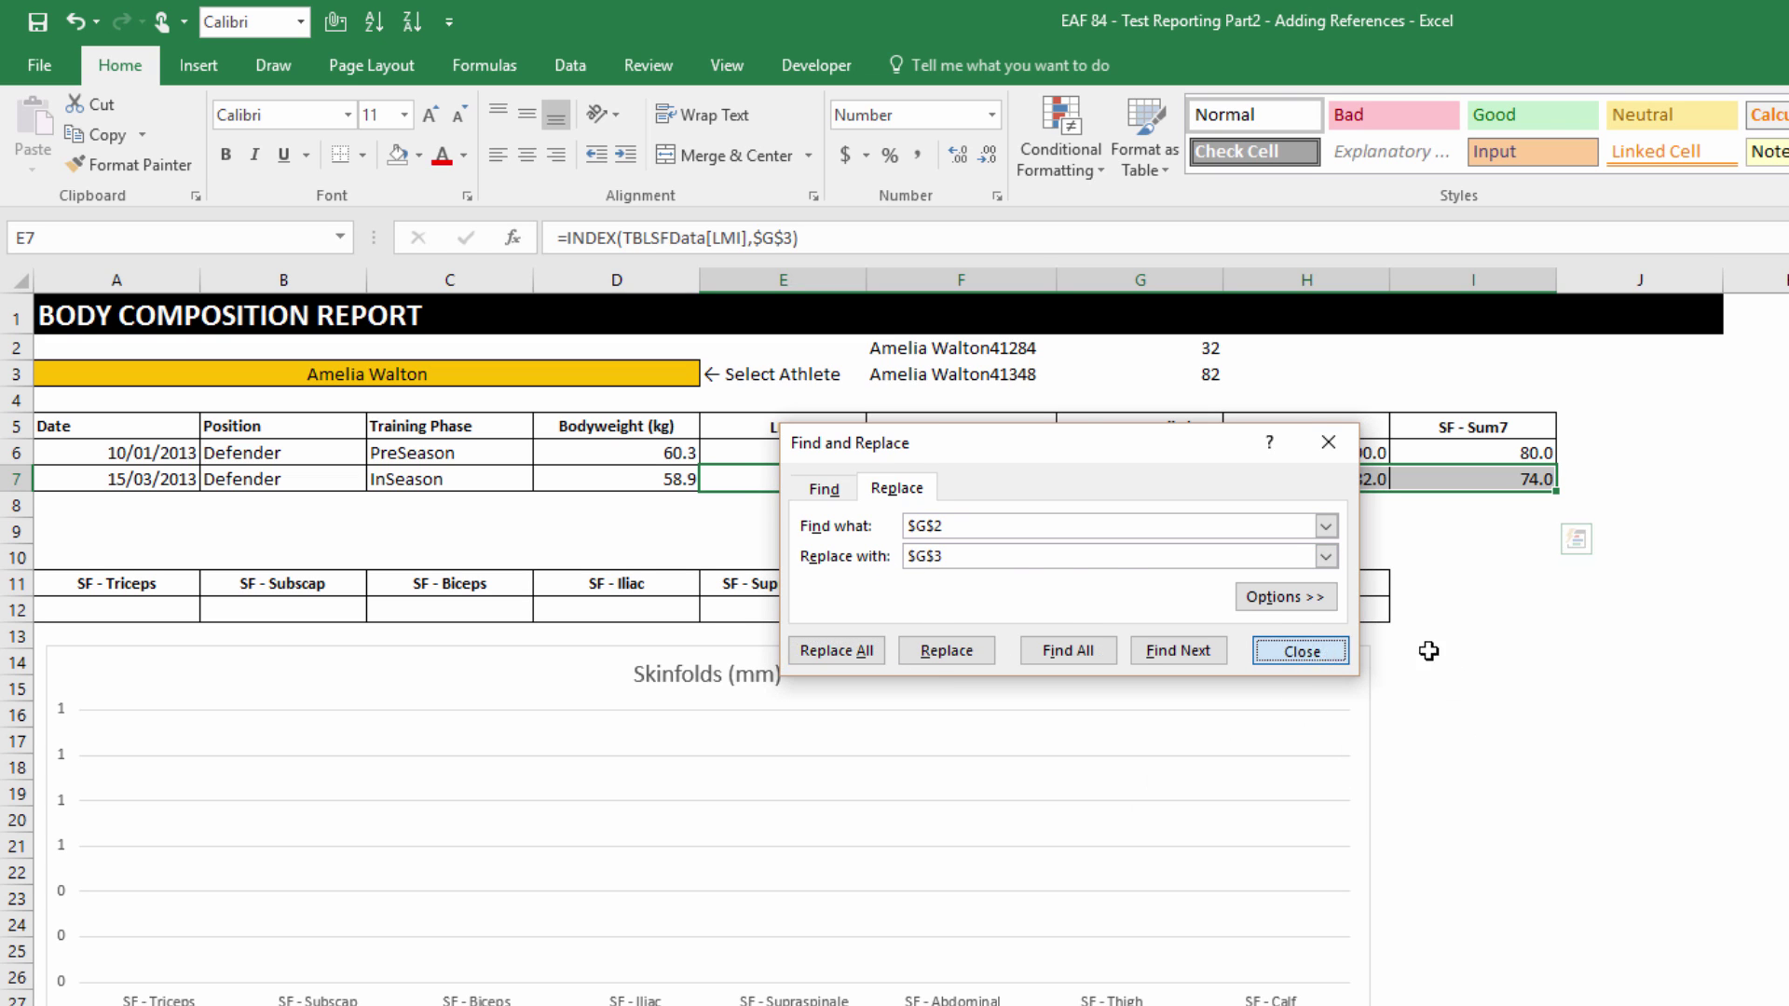
{"action": "left_click", "coordinate": [1500, 479]}
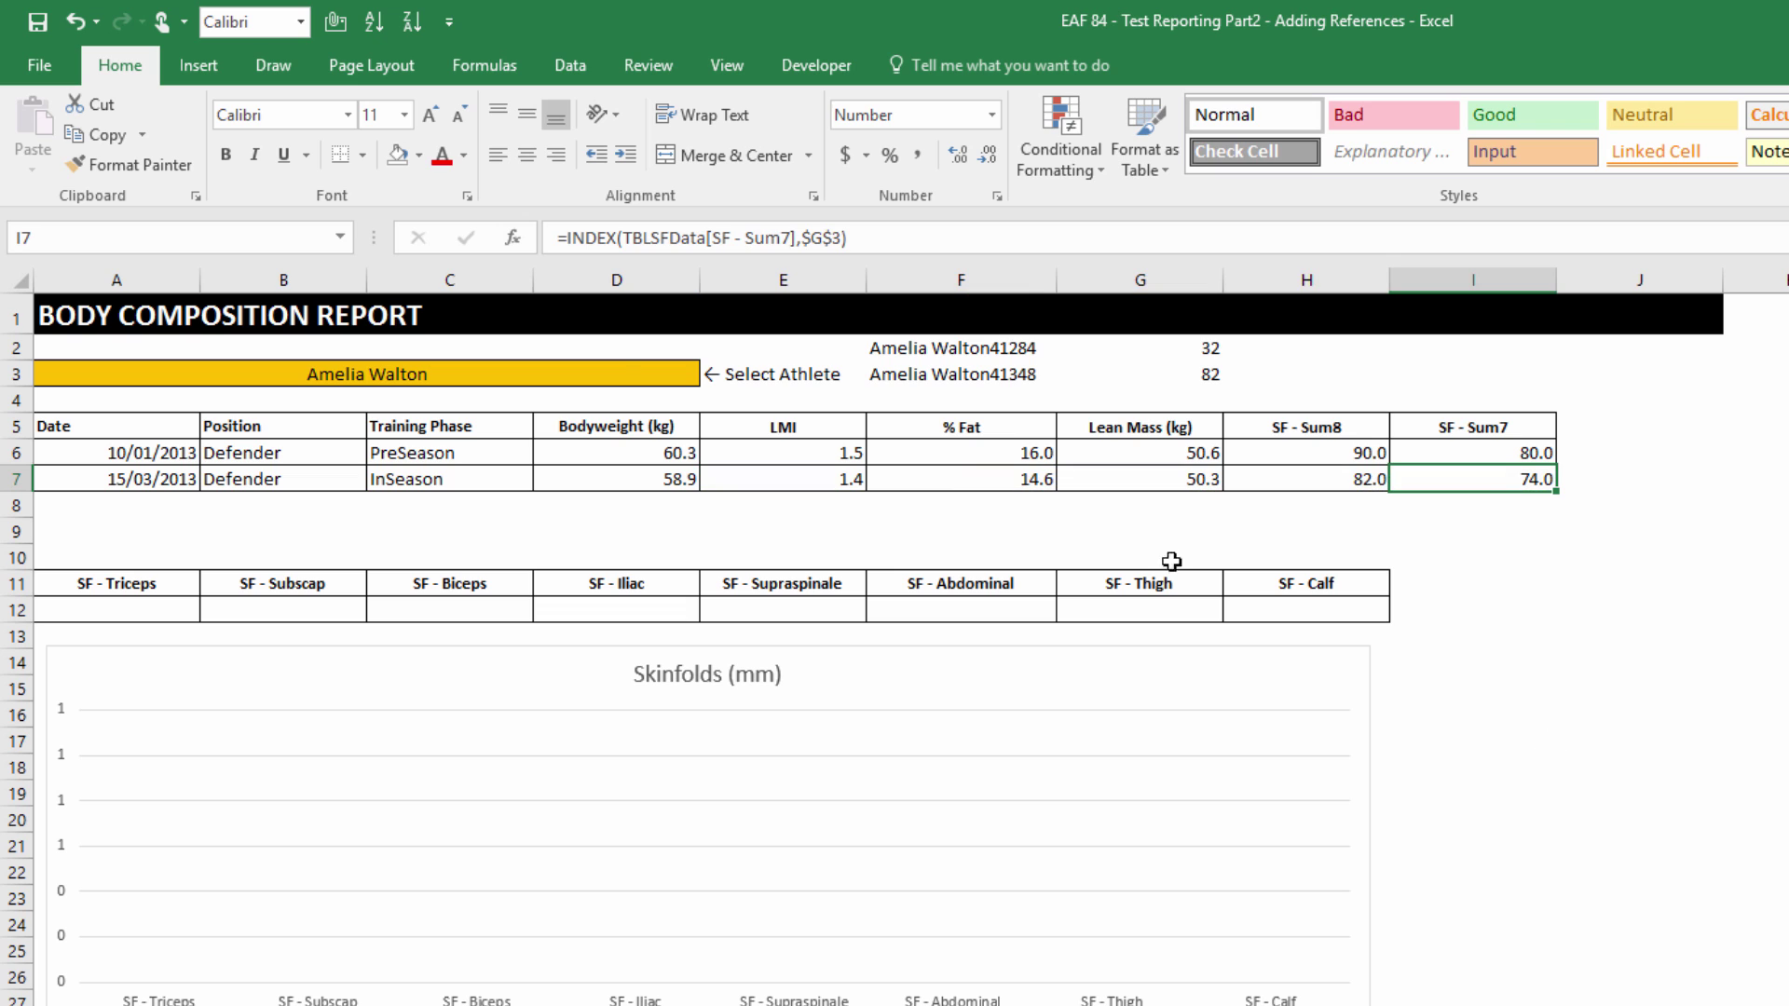
Choose a different athlete from the A3 dropdown to refresh both test rows.
{"action": "left_click", "coordinate": [608, 371]}
{"action": "left_click", "coordinate": [710, 373]}
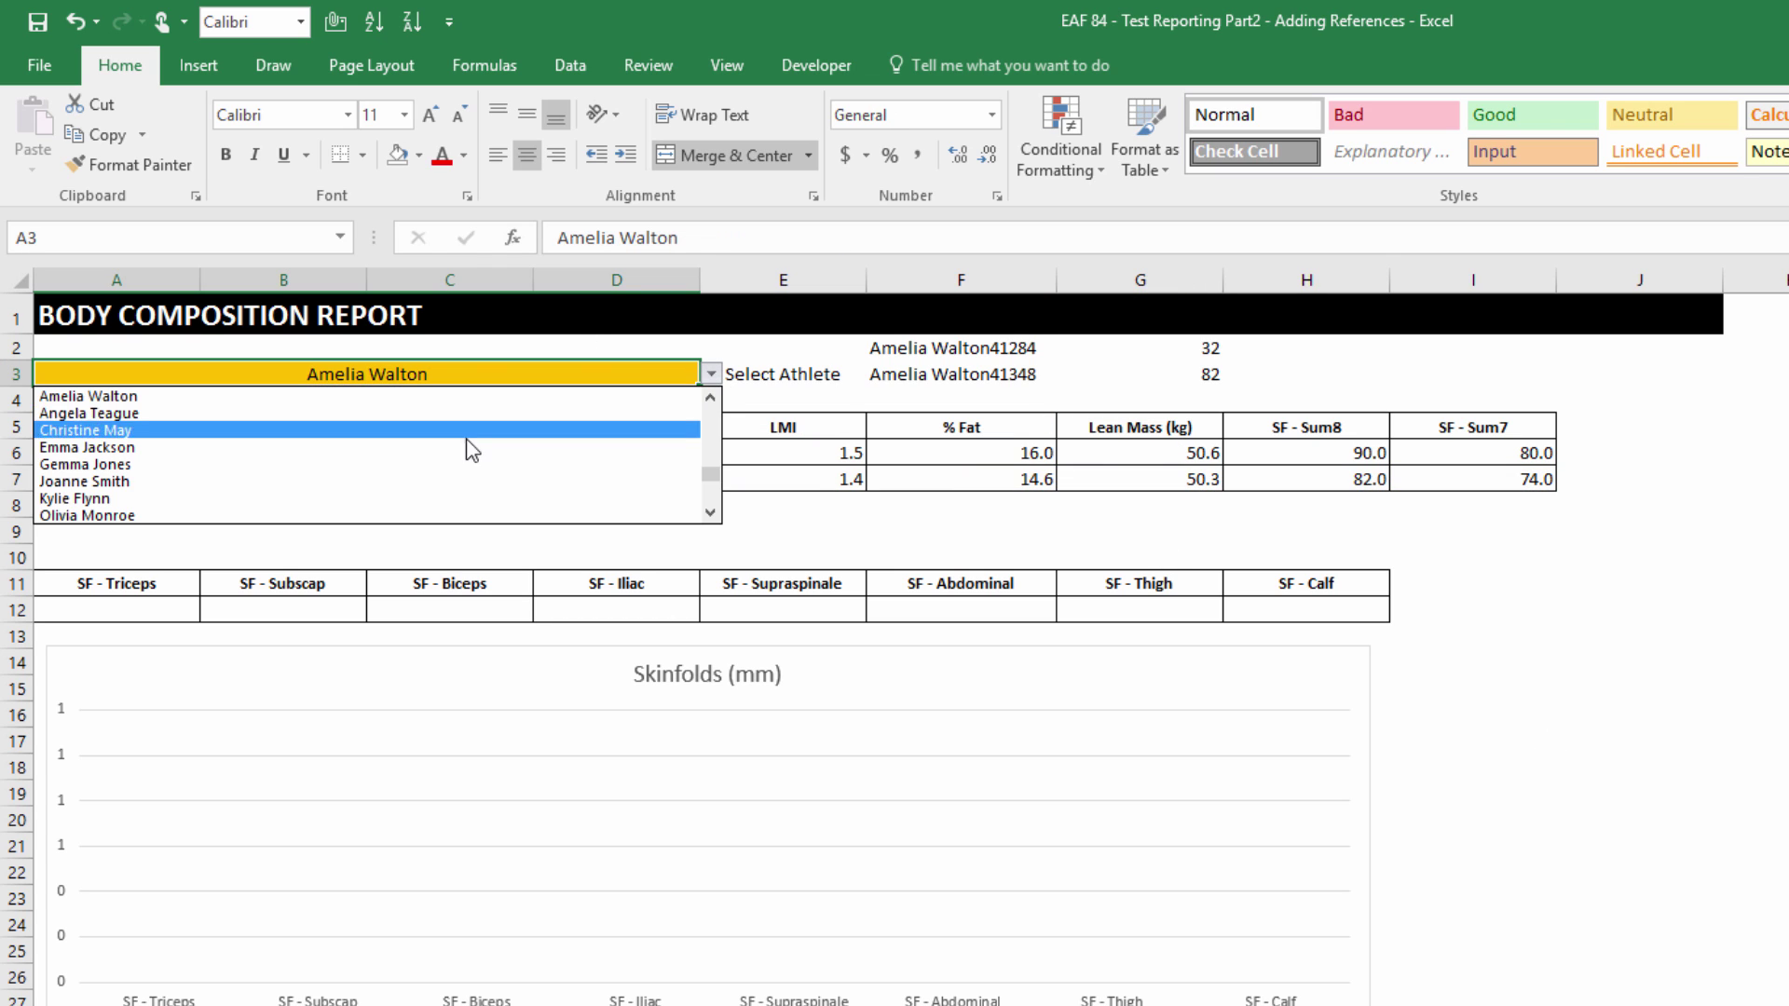
{"action": "left_click", "coordinate": [472, 441]}
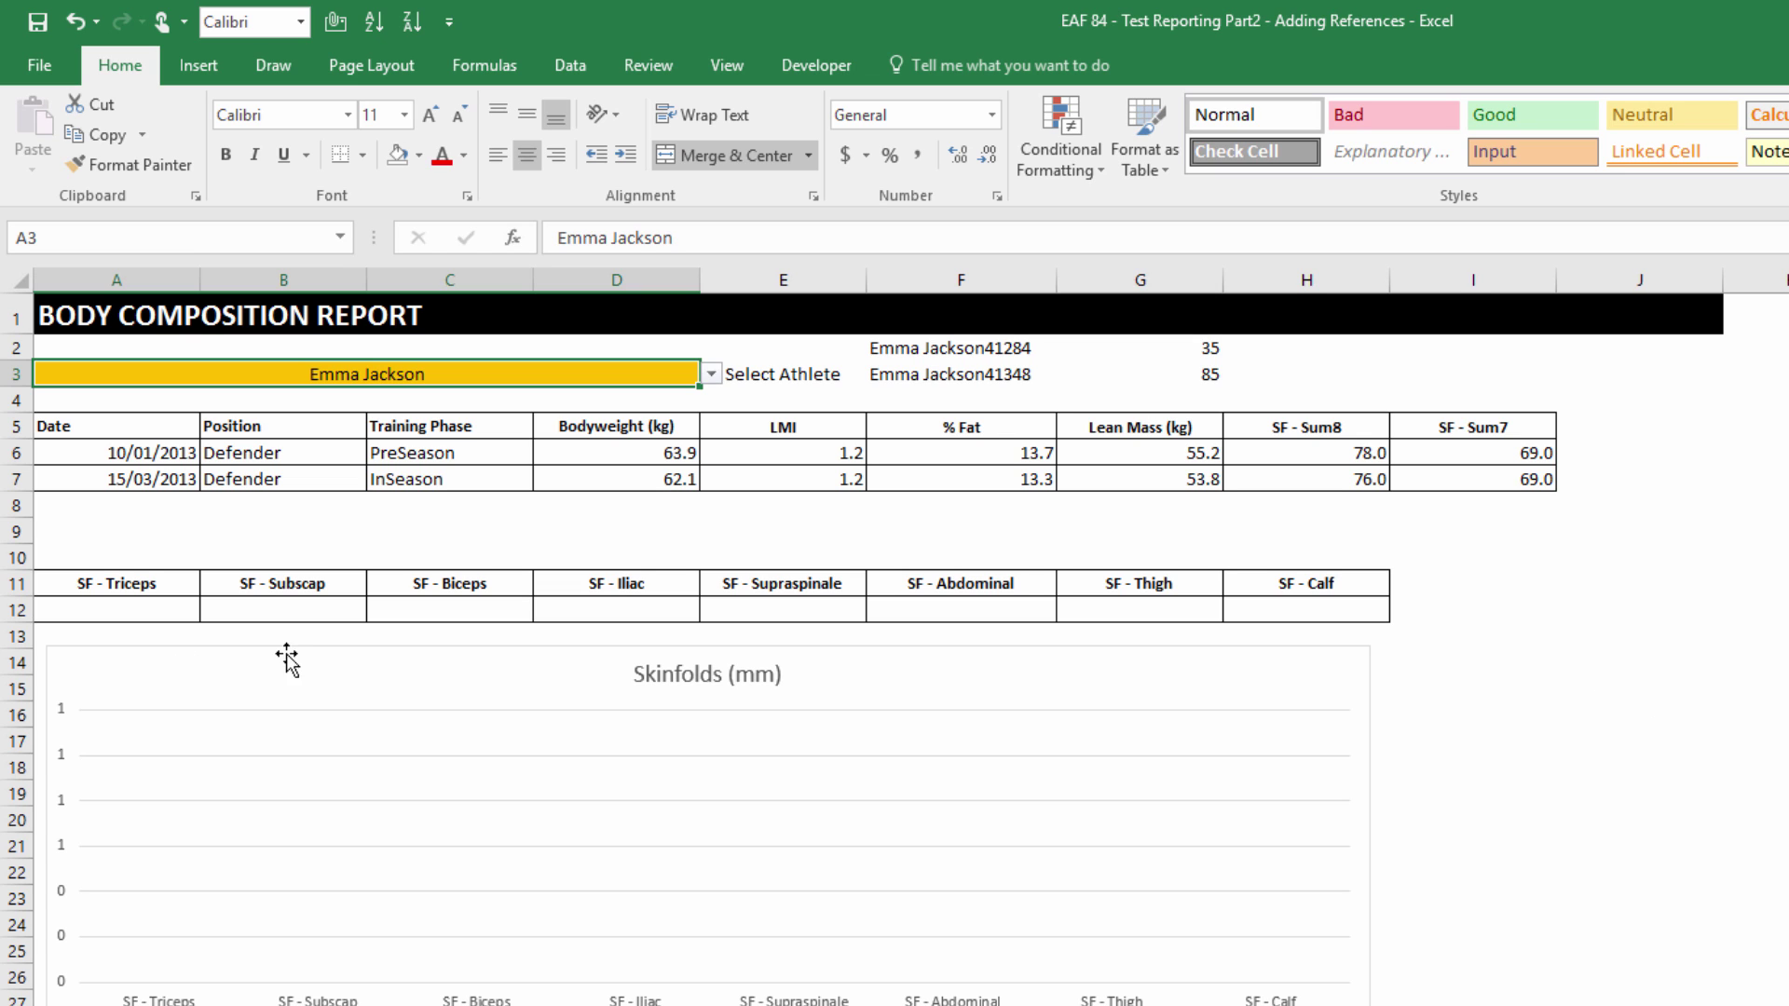
Move the Skinfolds chart down and enter =INDEX(TBLSFData[SF - Triceps],$G2) in B12.
{"action": "left_click_drag", "start_coordinate": [260, 655], "coordinate": [260, 690]}
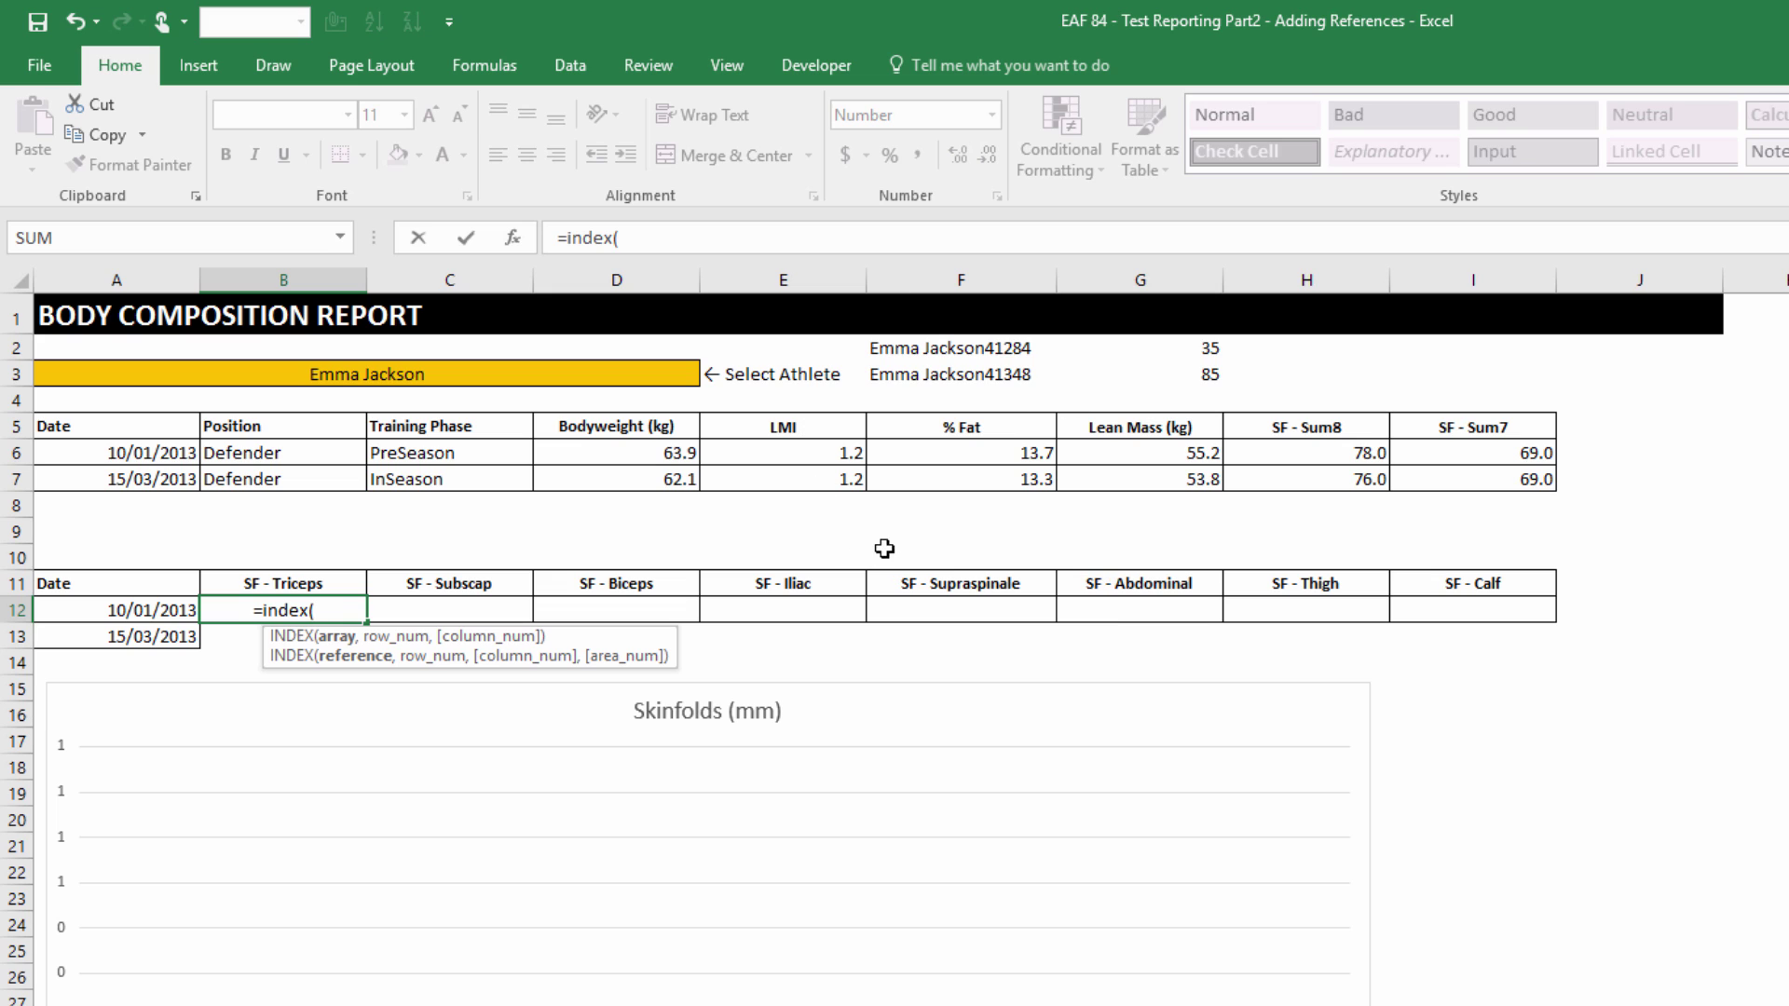
{"action": "type", "text": "tbl"}
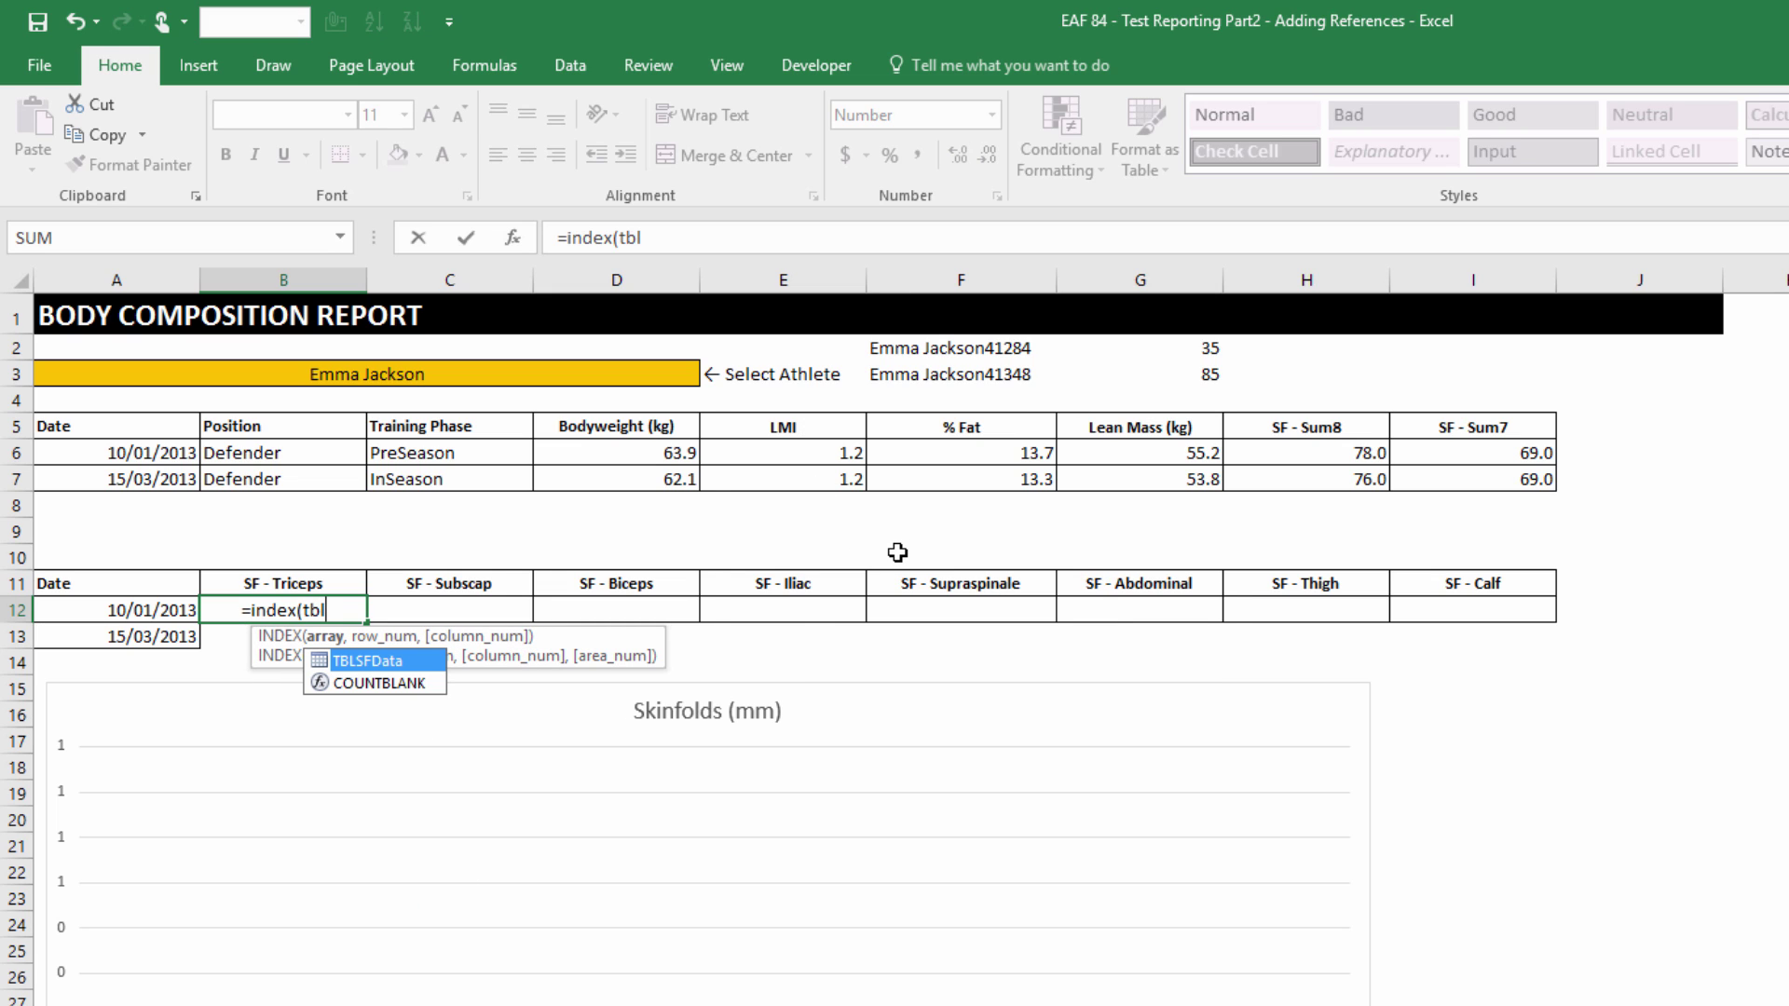
{"action": "key", "text": "Tab"}
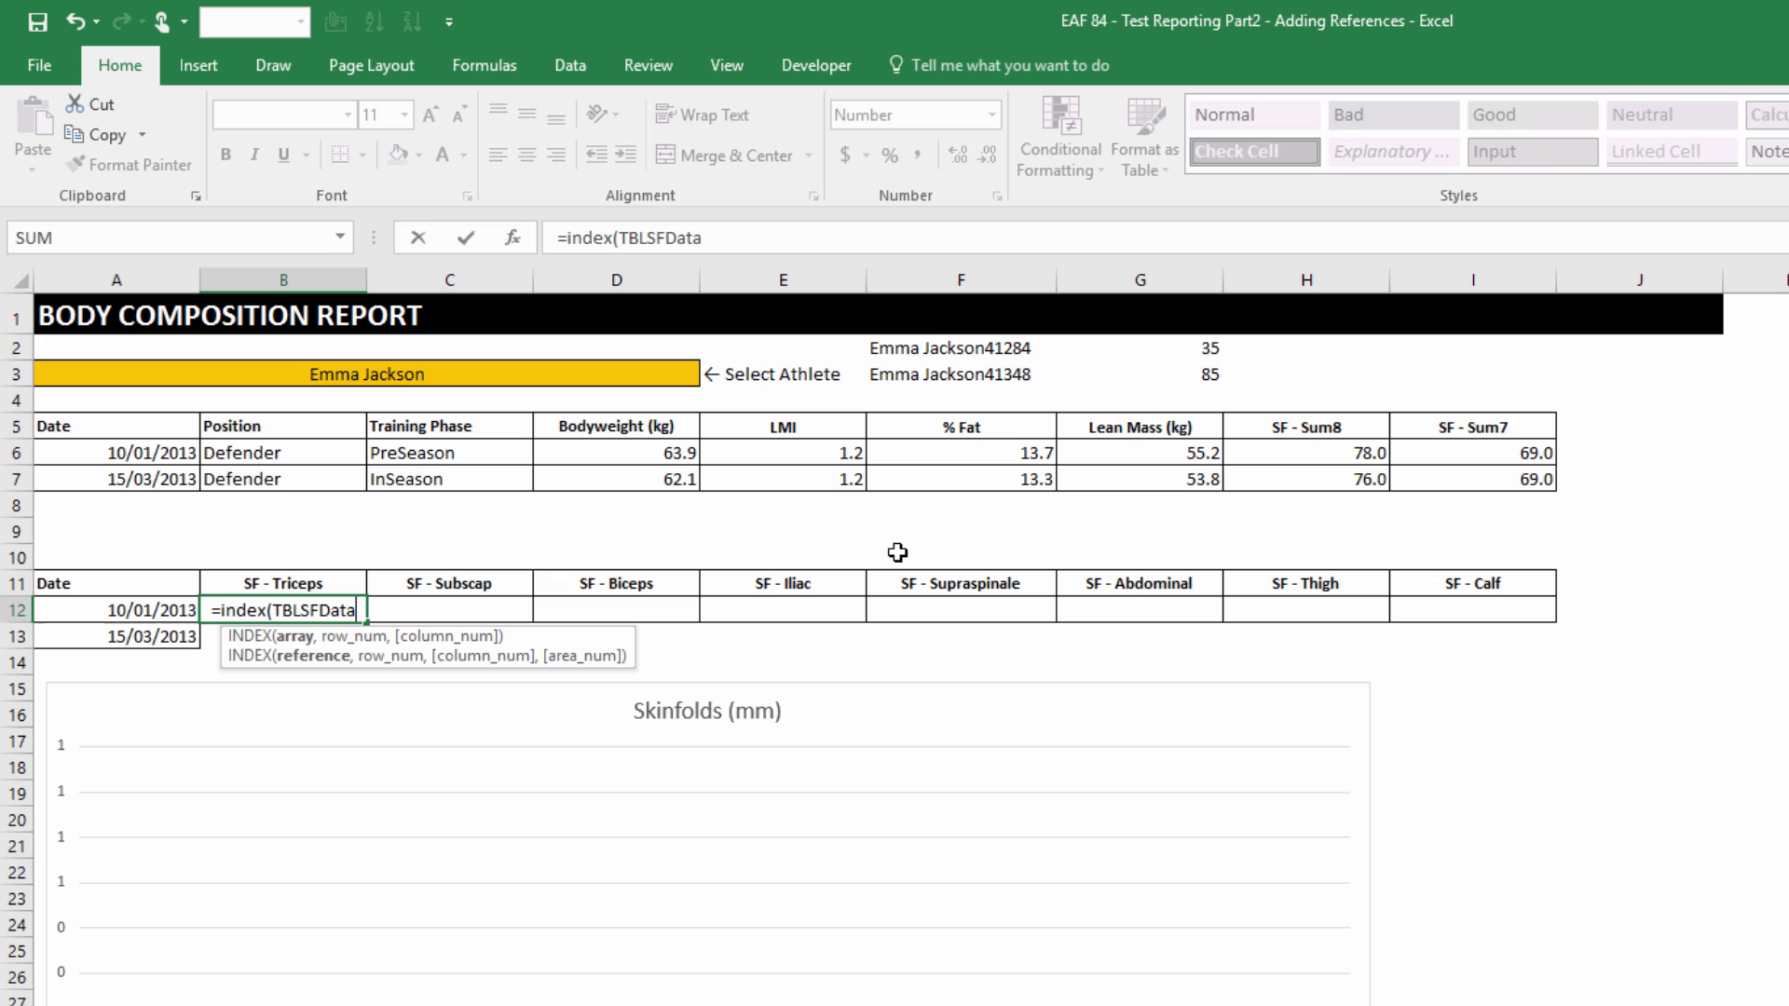
{"action": "type", "text": "["}
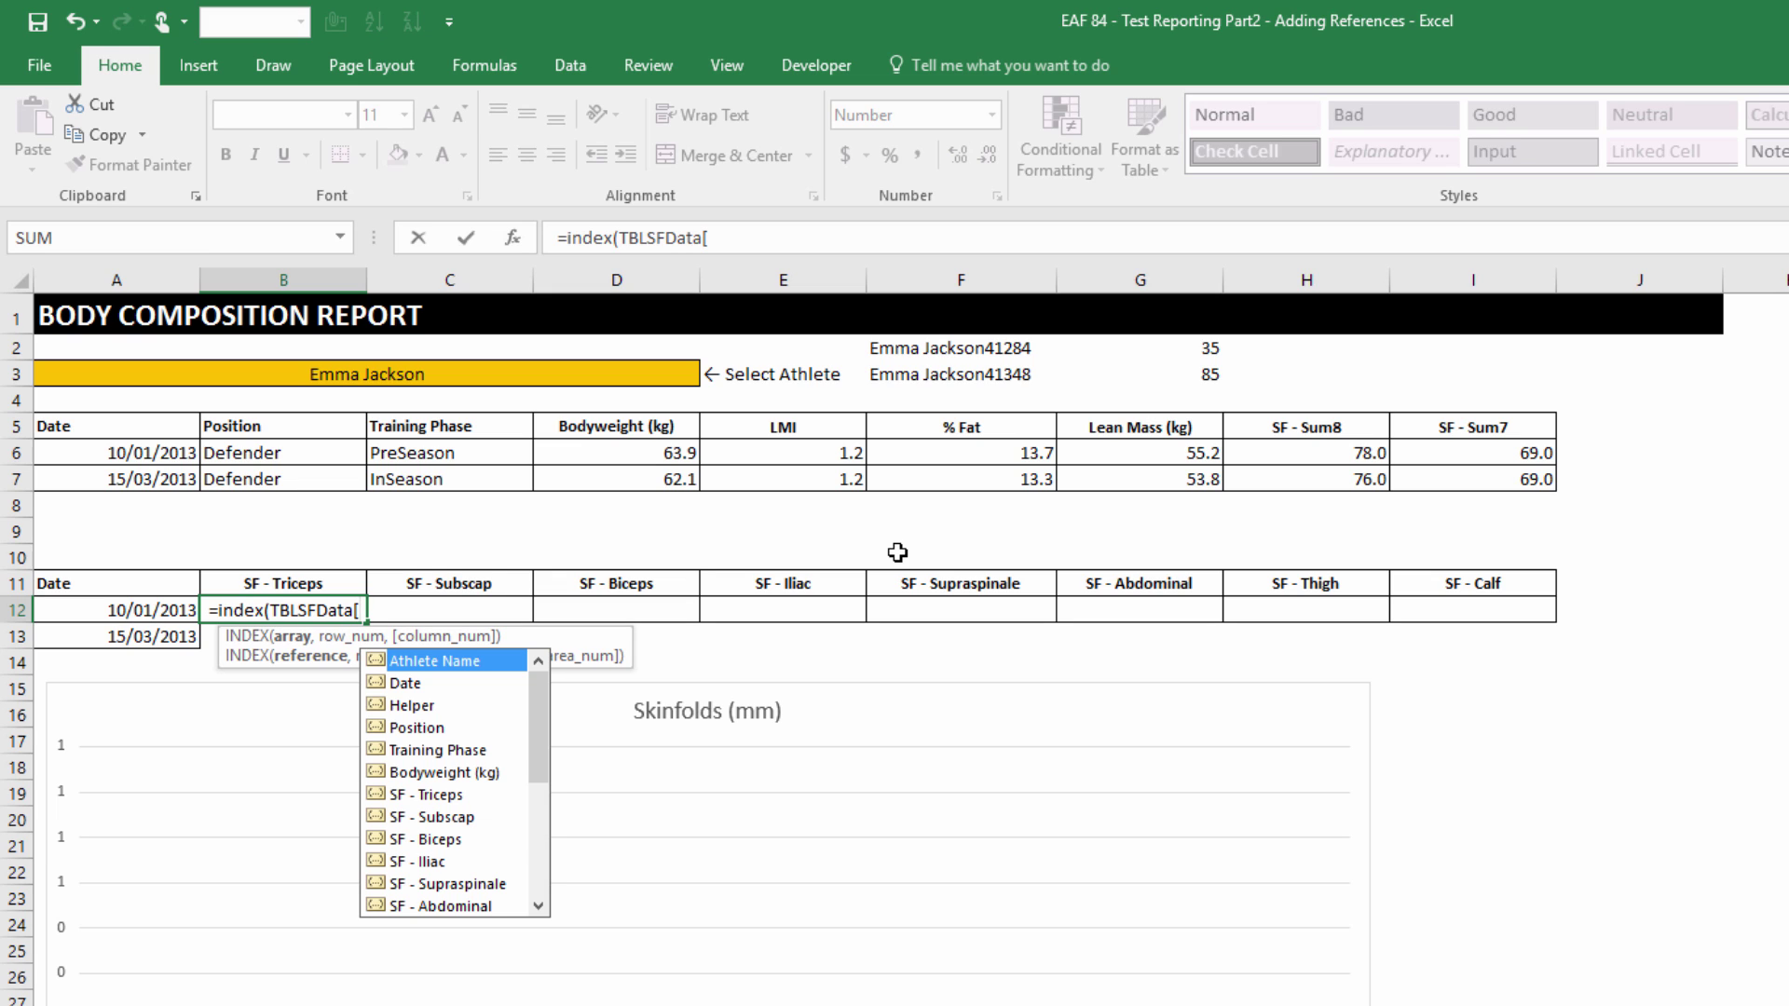
{"action": "key", "text": "Down"}
{"action": "key", "text": "Down"}
{"action": "key", "text": "Down"}
{"action": "key", "text": "Down"}
{"action": "key", "text": "Down"}
{"action": "key", "text": "Down"}
{"action": "key", "text": "Tab"}
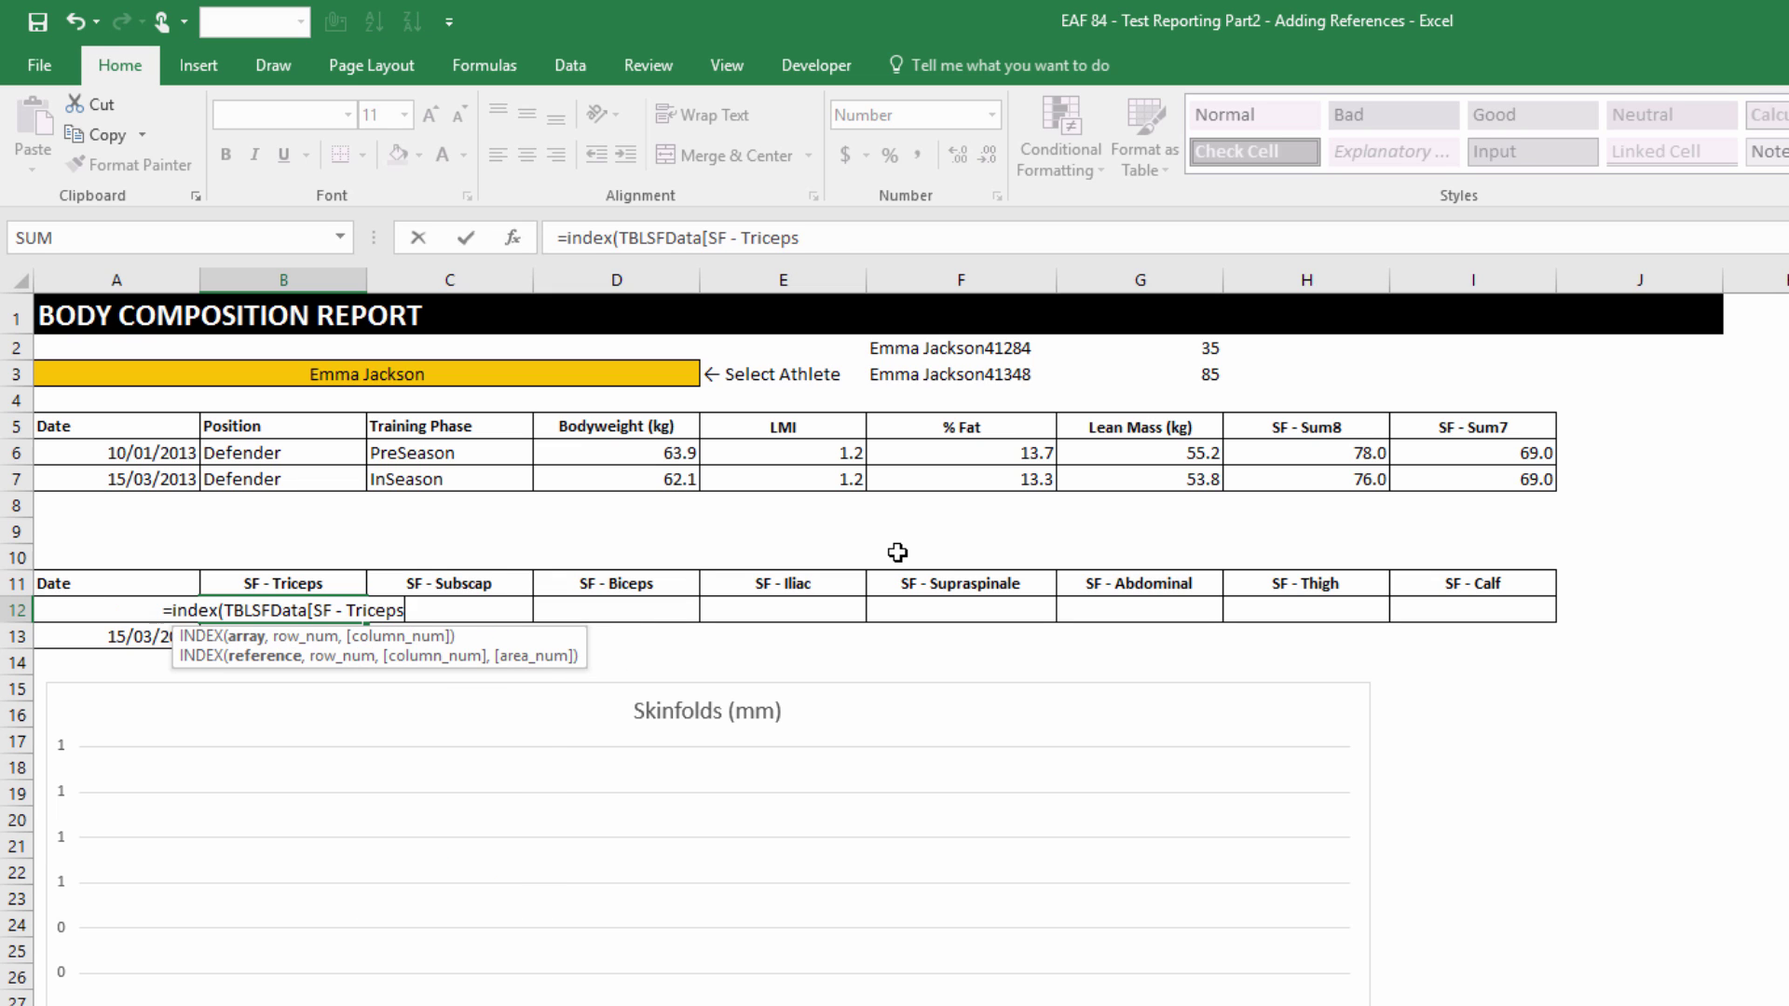
{"action": "type", "text": "],"}
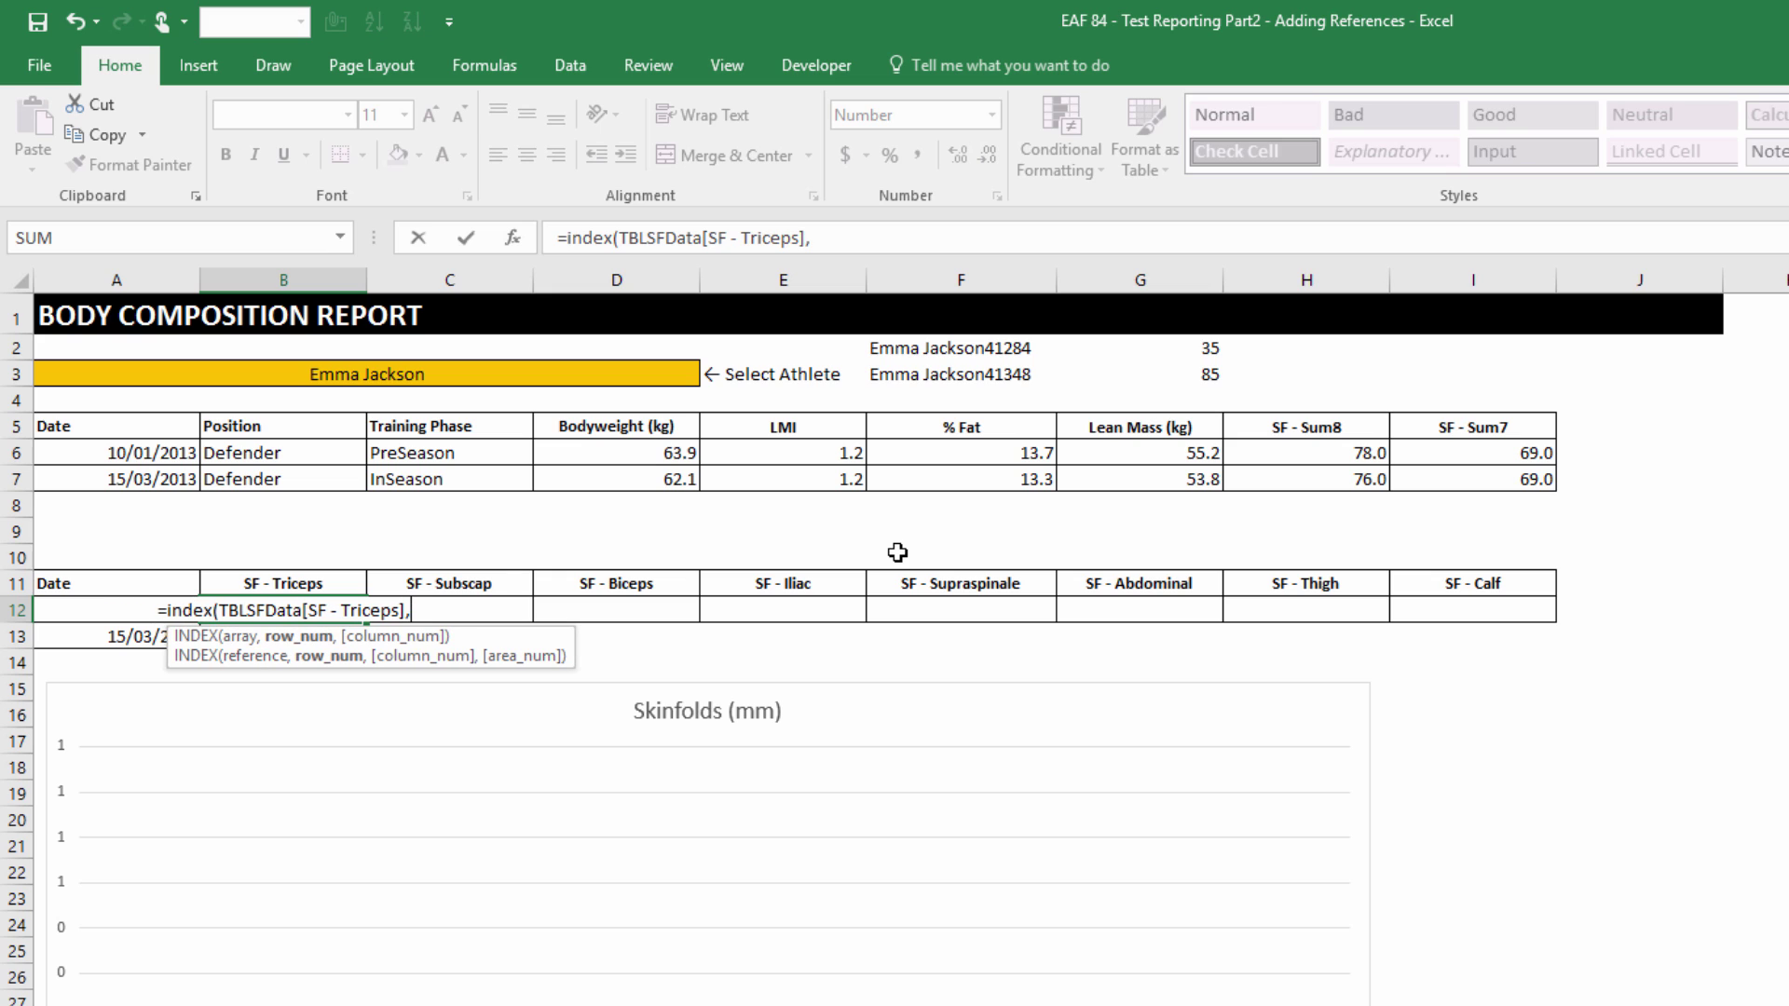
{"action": "left_click", "coordinate": [1198, 349]}
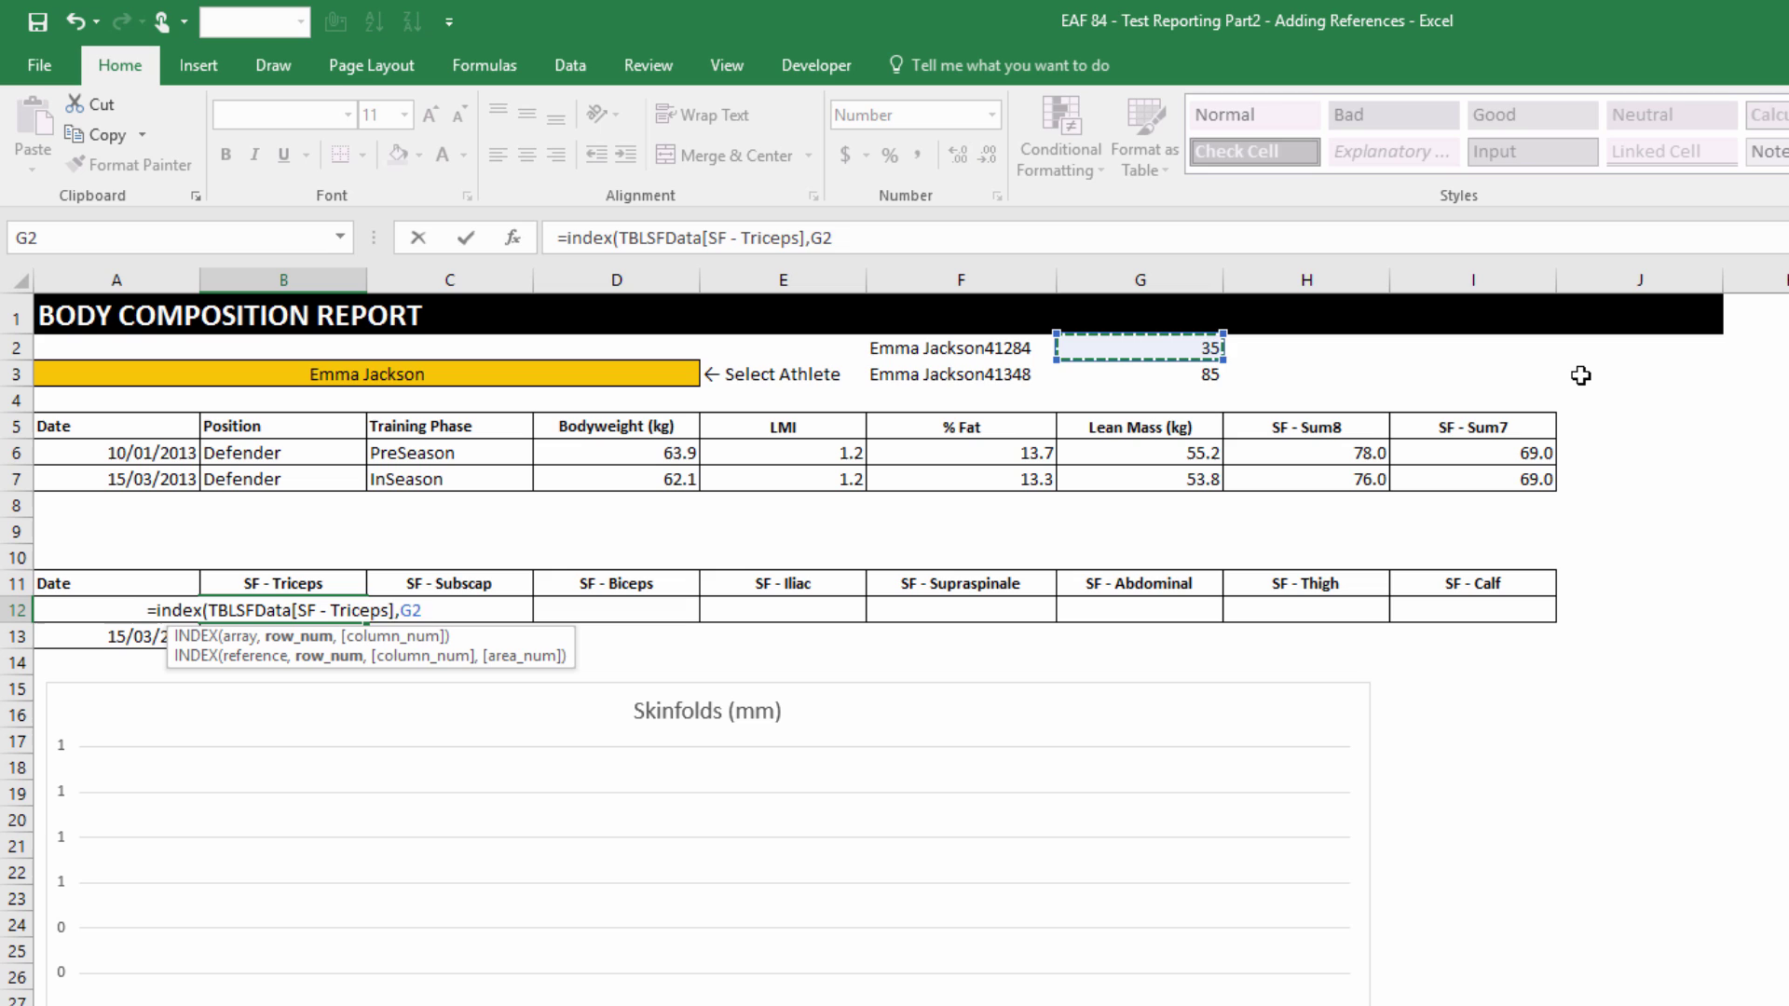
{"action": "key", "text": "F4"}
{"action": "key", "text": "F4"}
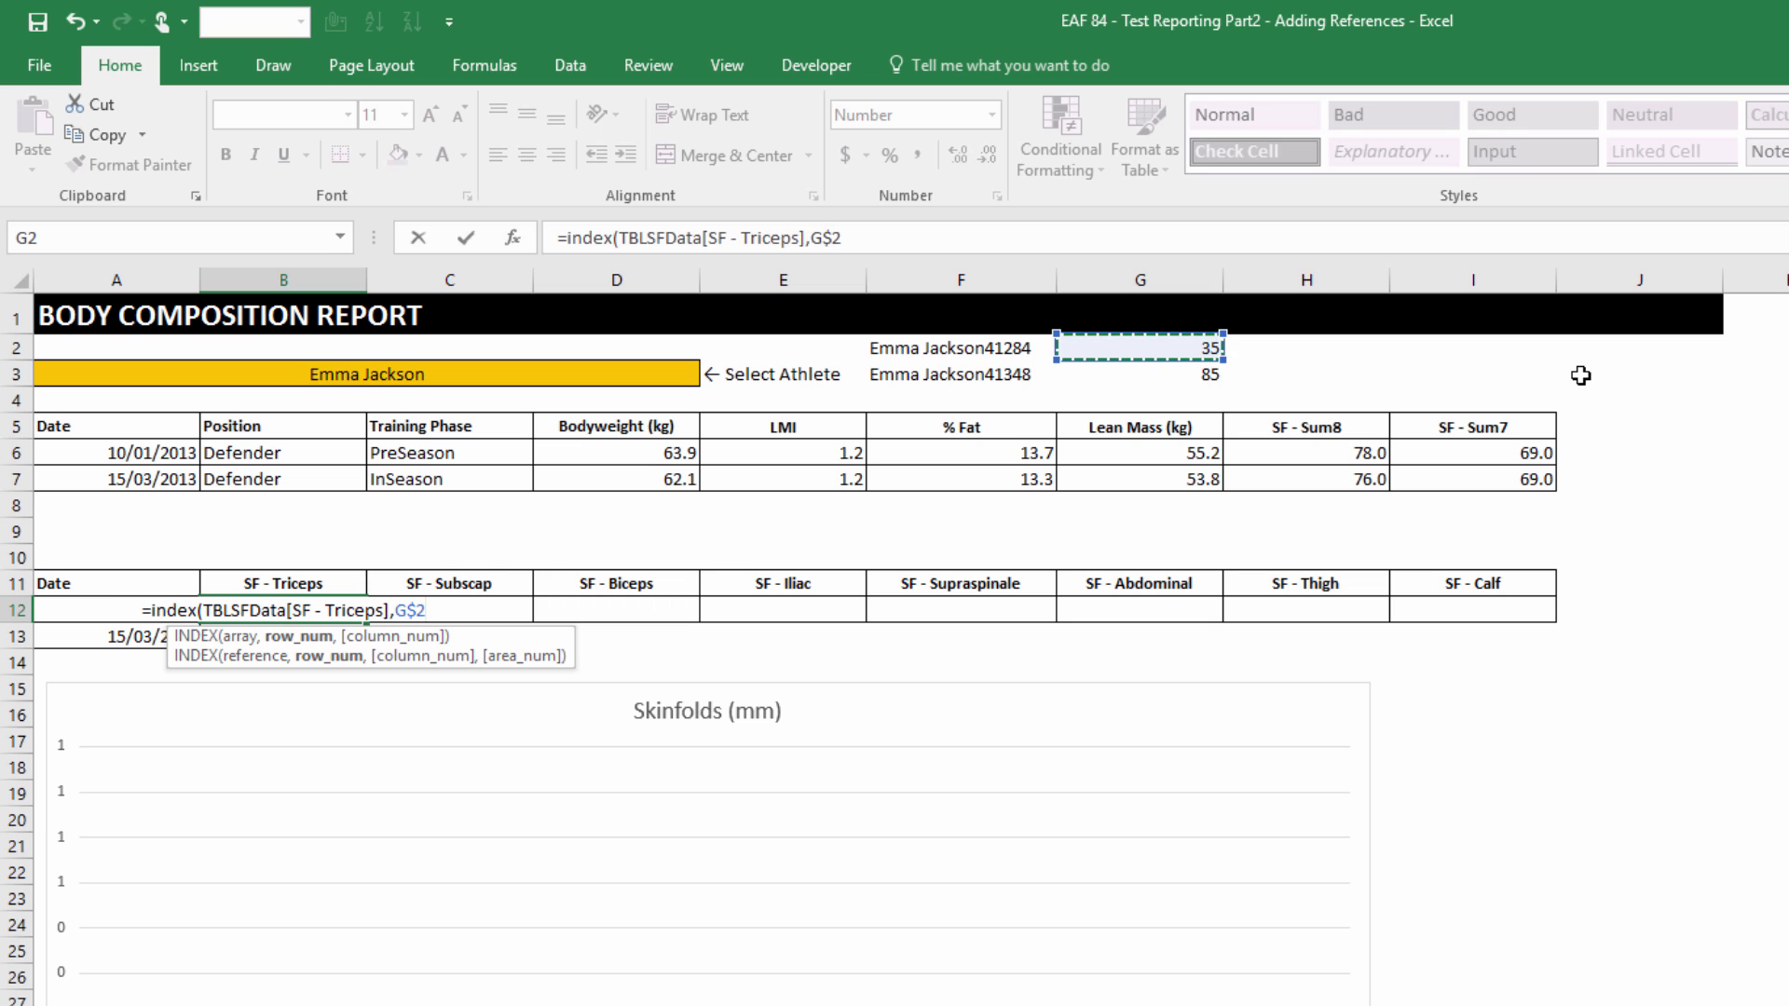
{"action": "key", "text": "F4"}
{"action": "type", "text": ")"}
{"action": "key", "text": "Return"}
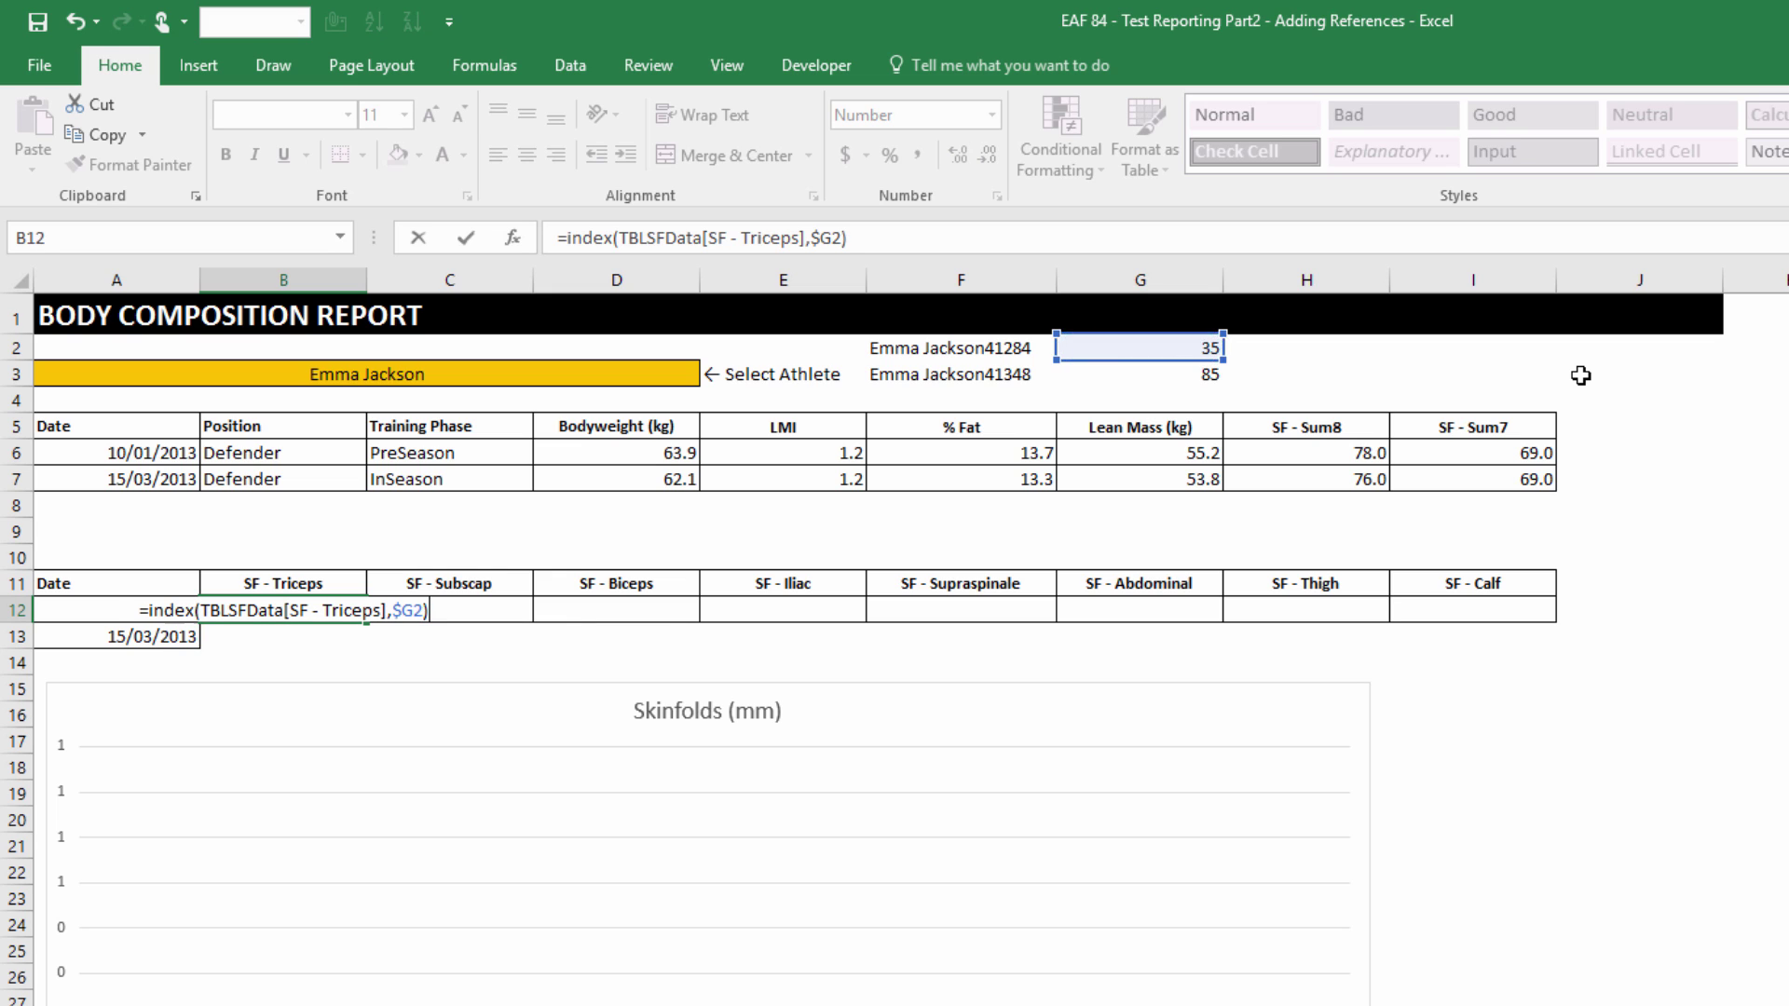
Fill the triceps formula down to row 13 and across the remaining skinfold columns.
{"action": "left_click", "coordinate": [280, 604]}
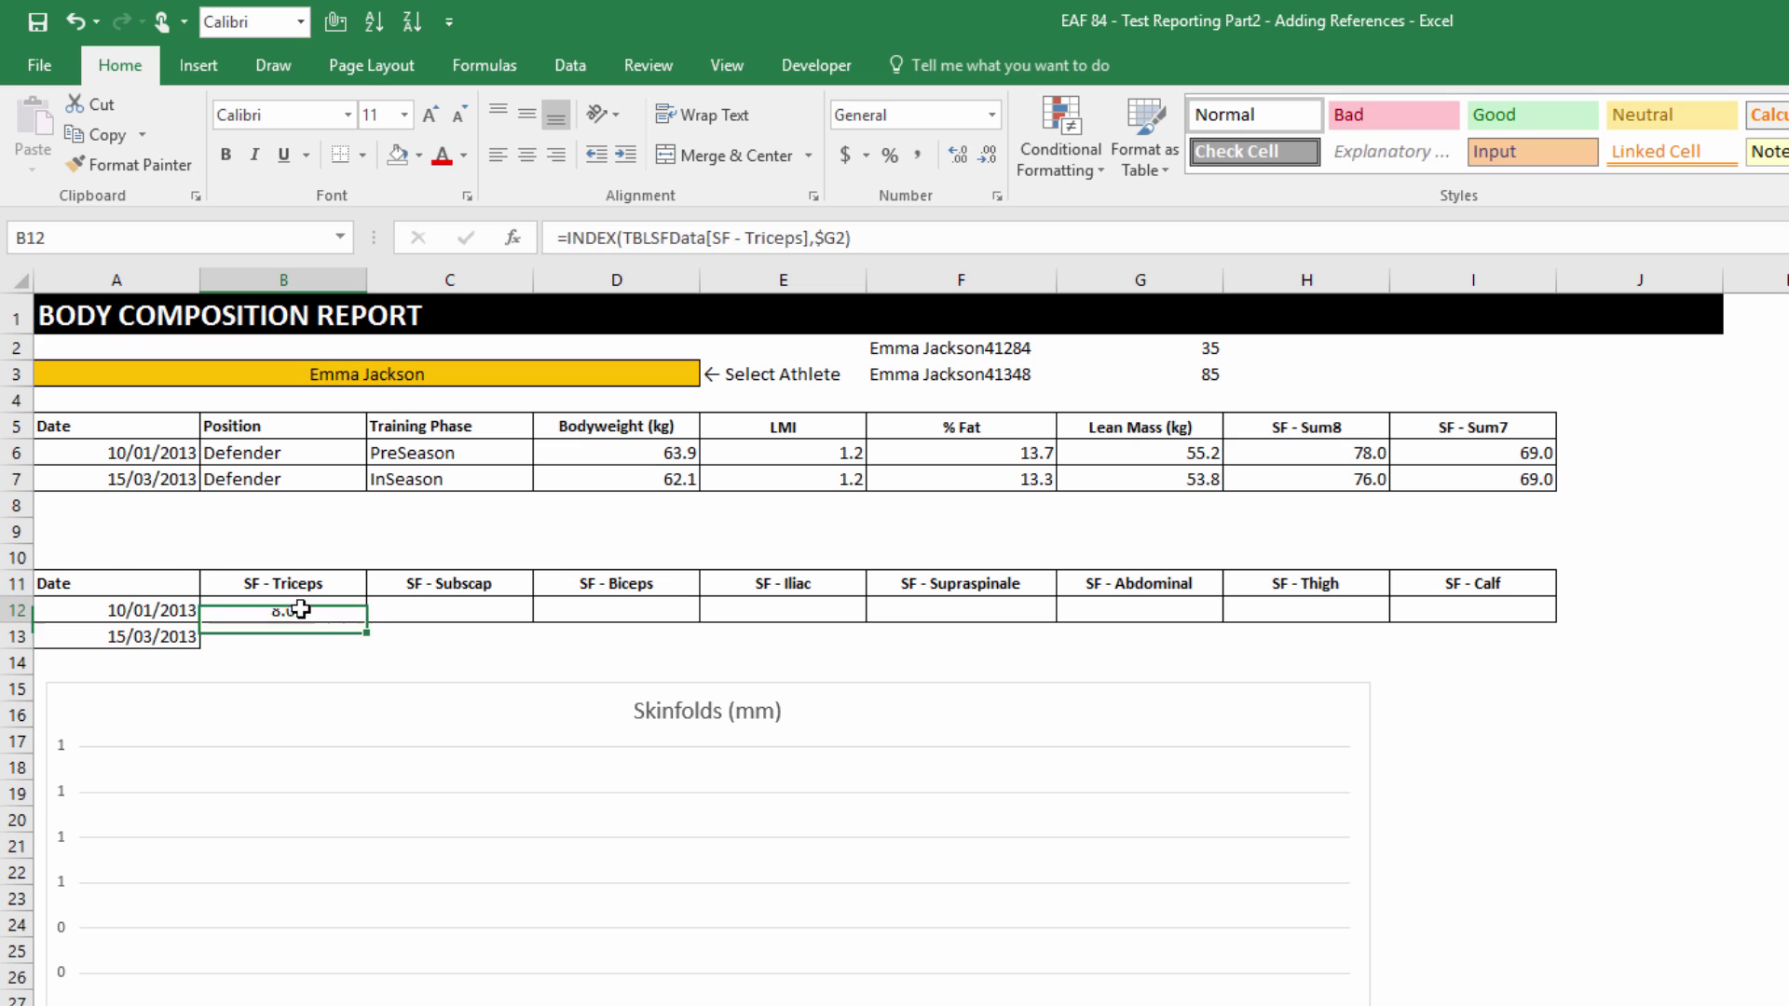
{"action": "left_click_drag", "start_coordinate": [368, 636], "coordinate": [1584, 708]}
{"action": "left_click", "coordinate": [386, 736]}
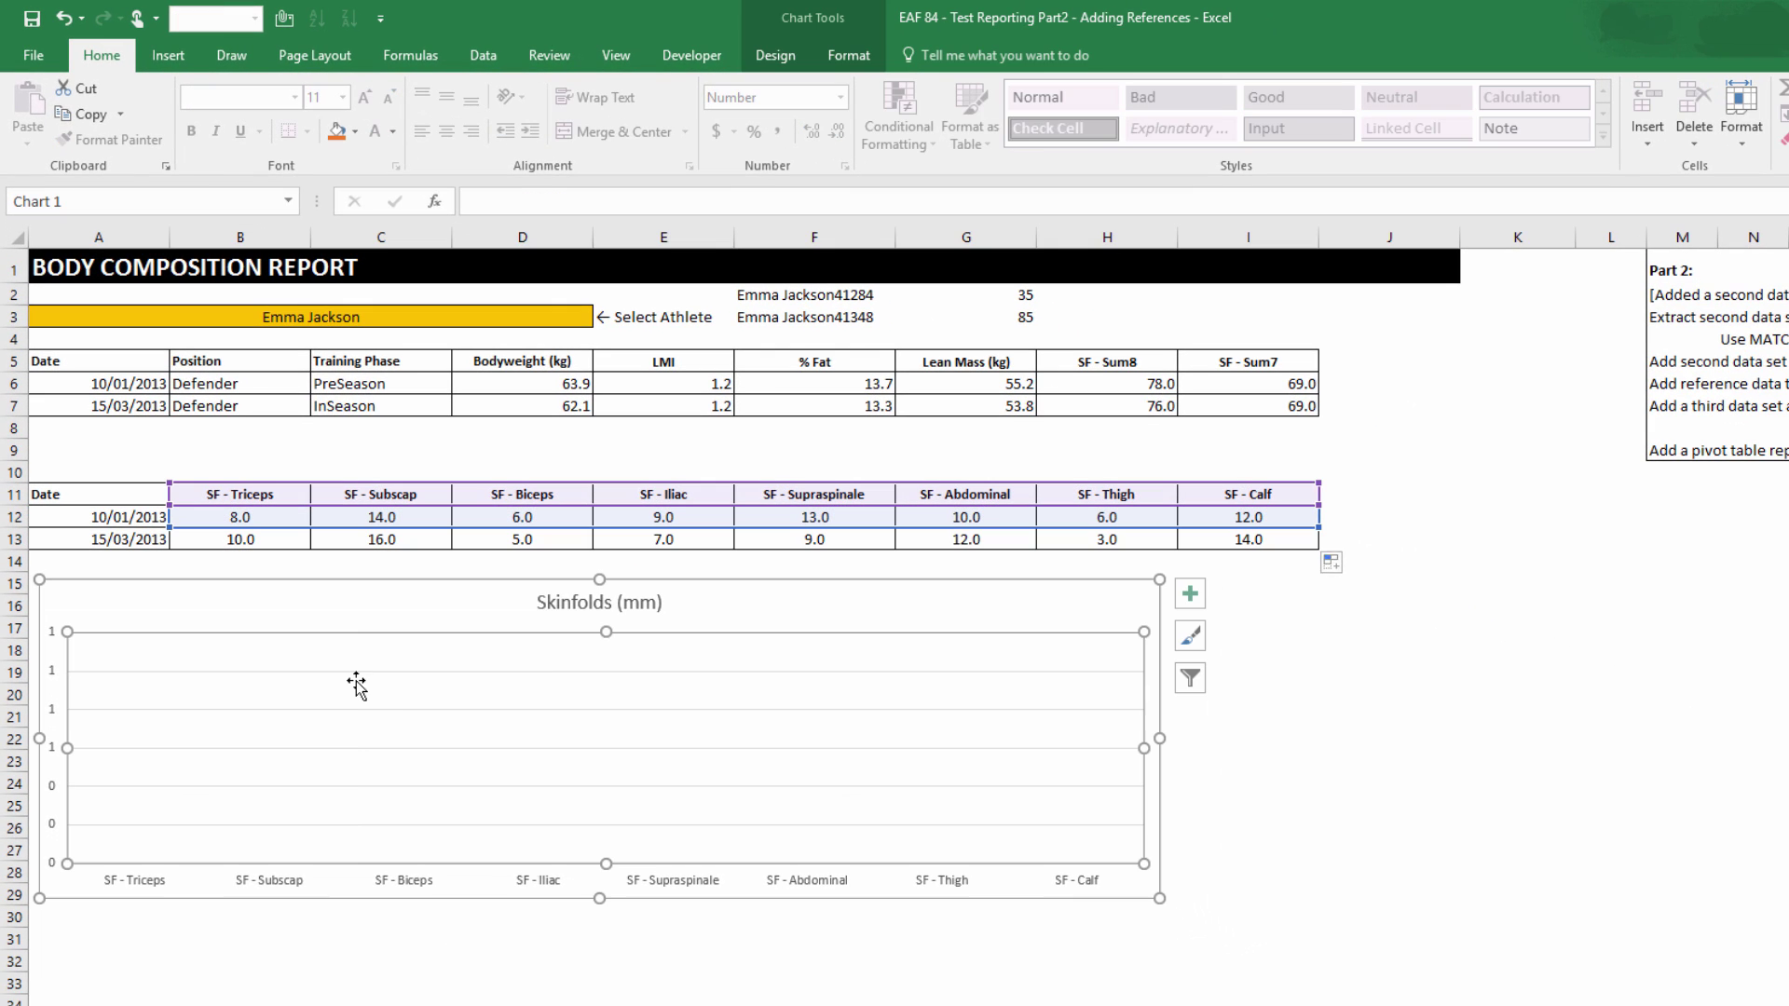
Point the chart's first series at values B12:I12.
{"action": "right_click", "coordinate": [386, 736]}
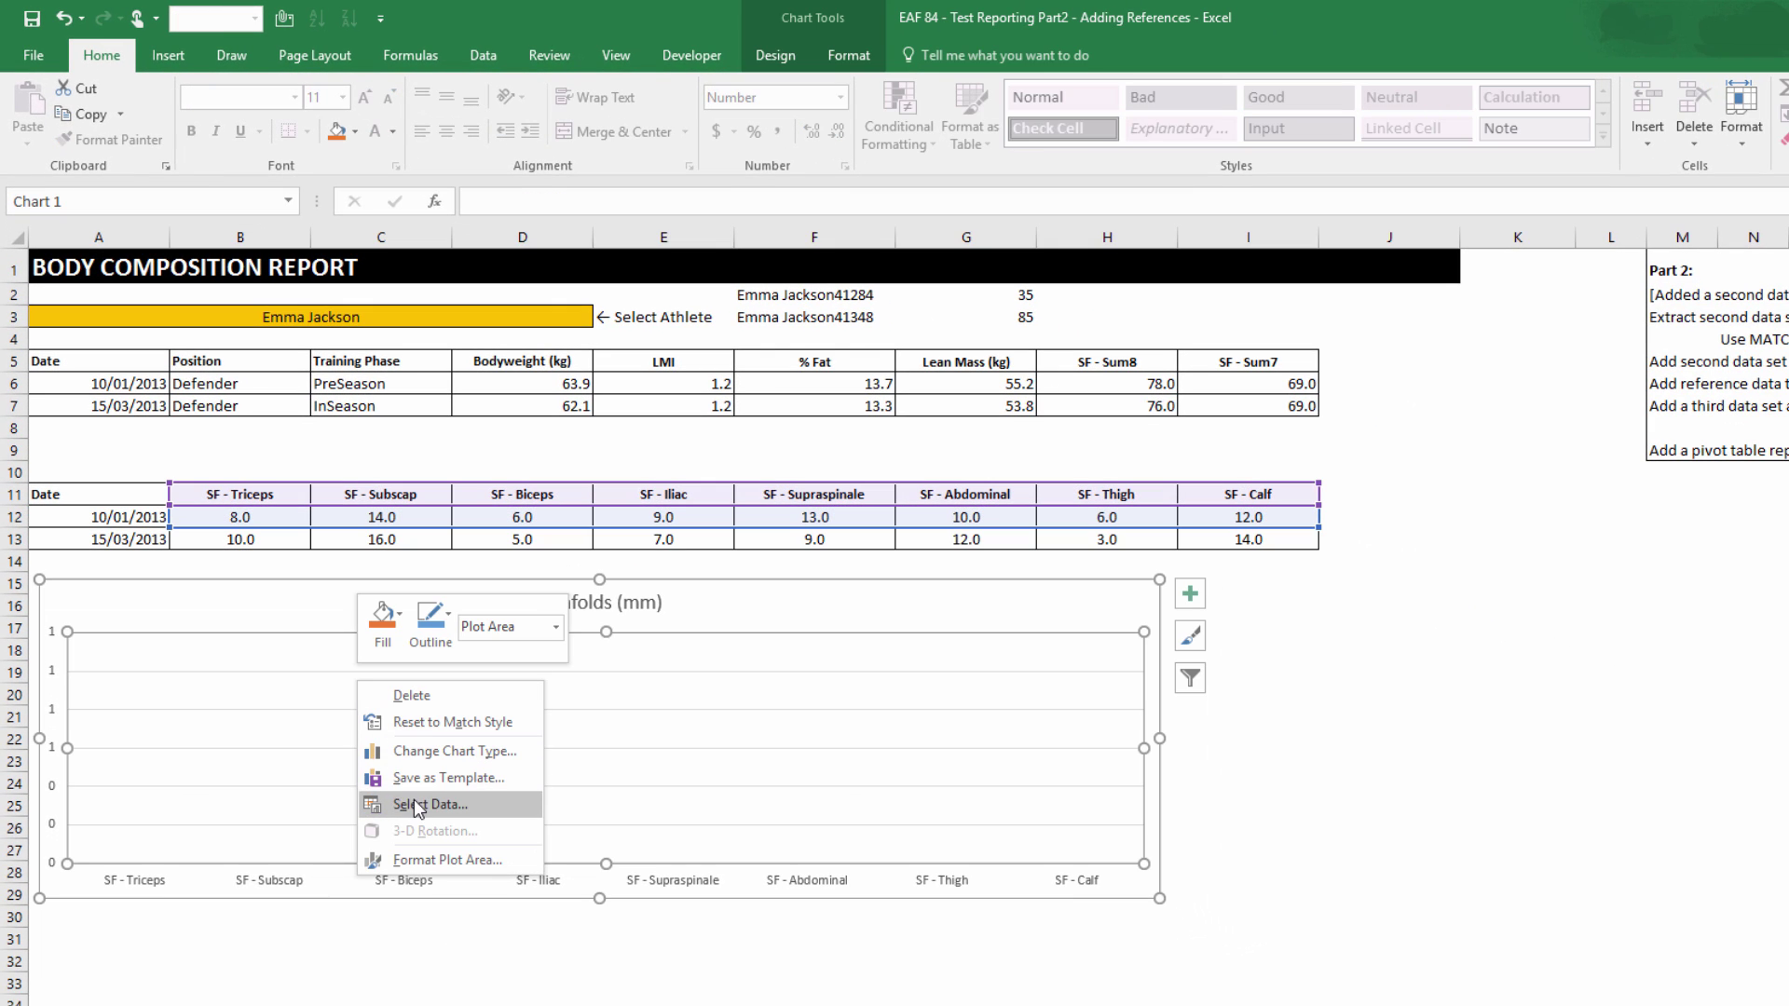
{"action": "left_click", "coordinate": [416, 805]}
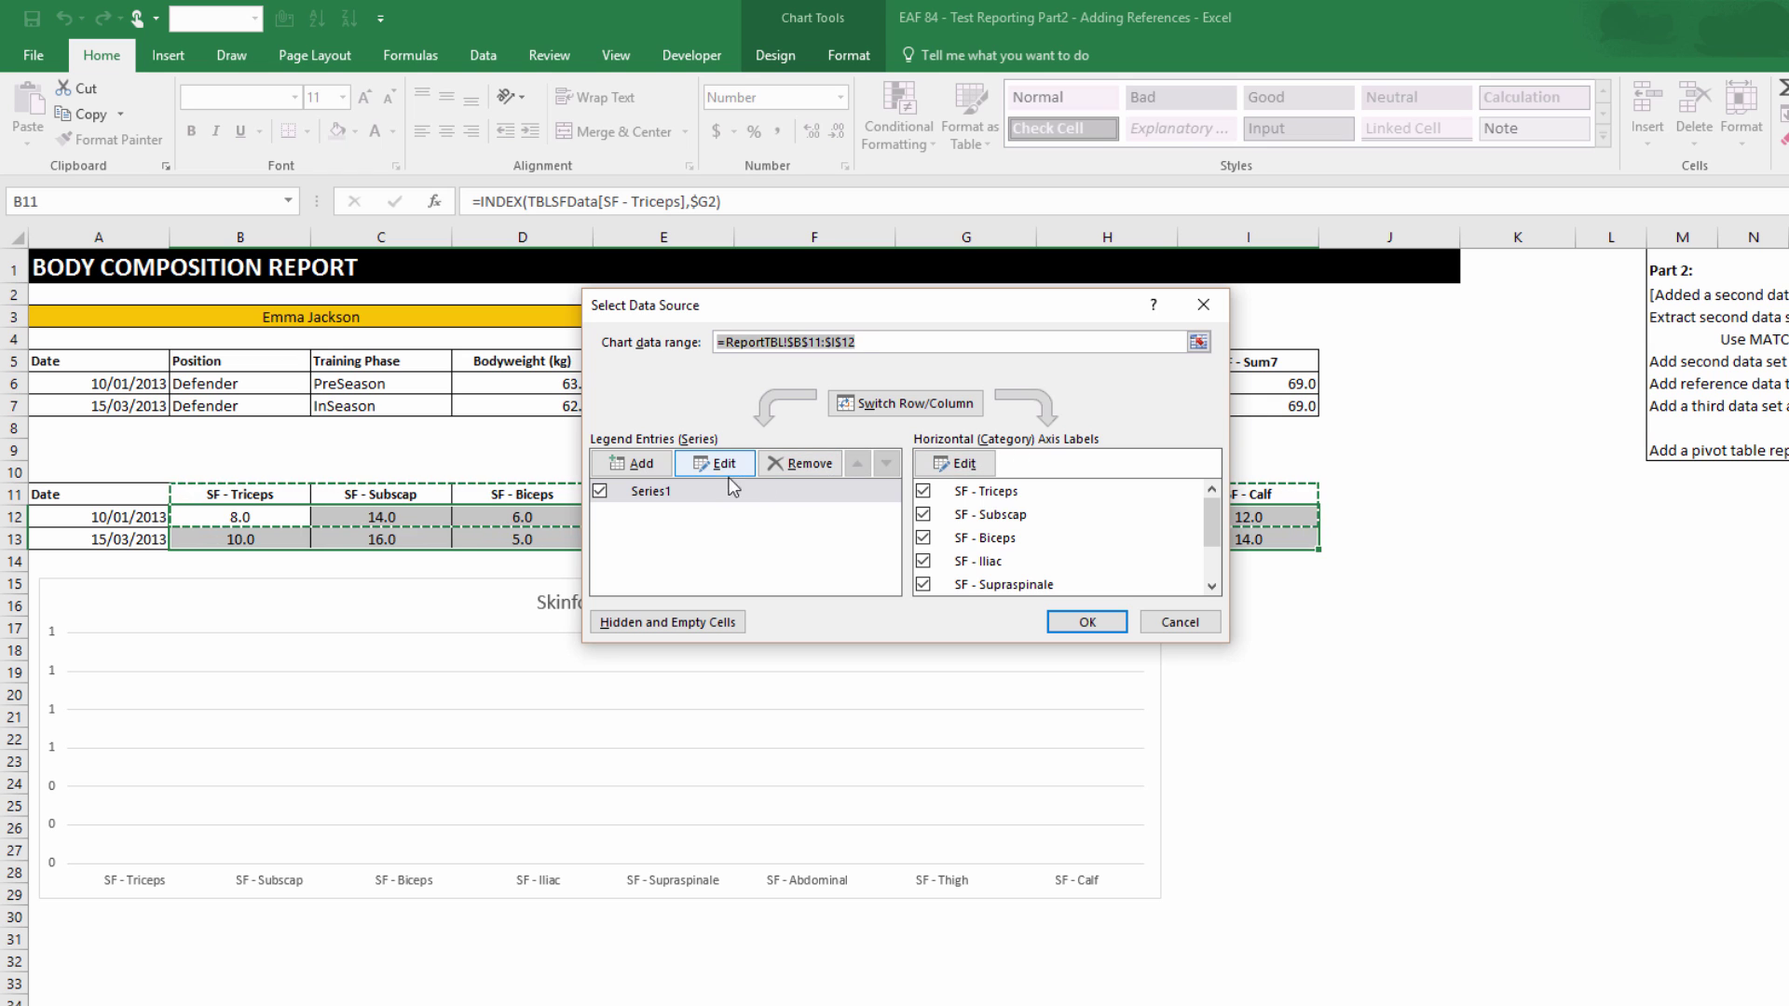
{"action": "left_click", "coordinate": [715, 463]}
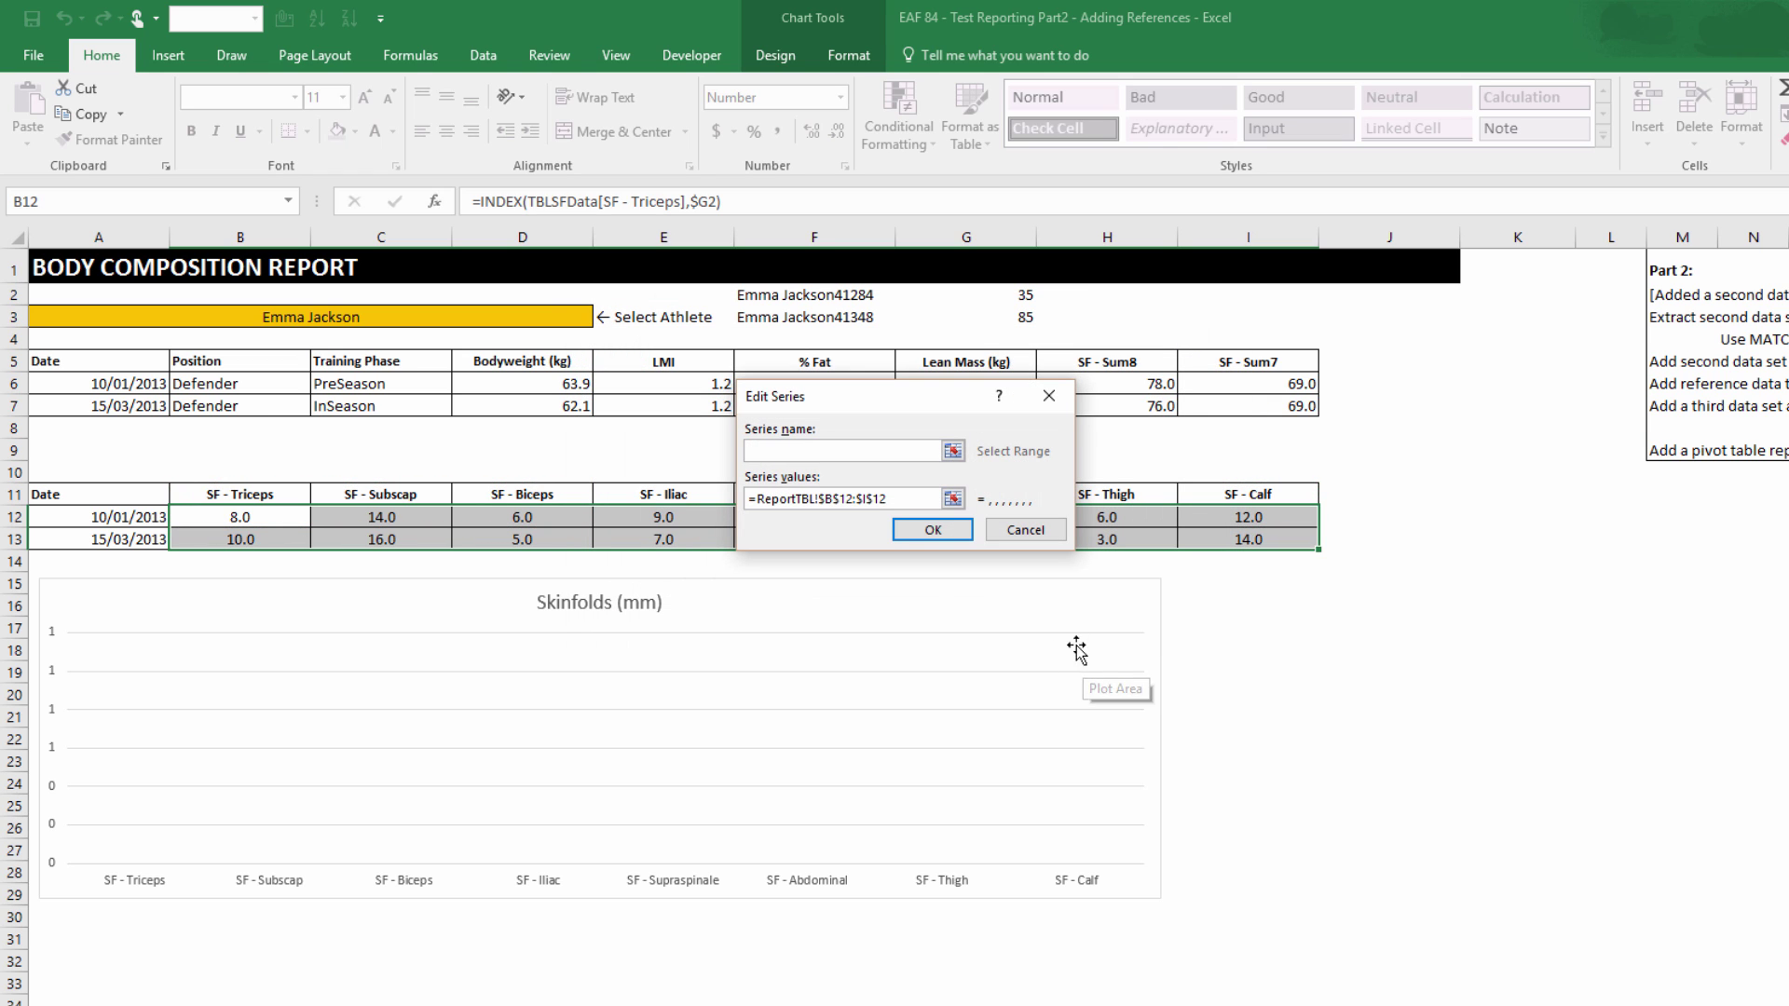
{"action": "left_click", "coordinate": [952, 499]}
{"action": "left_click_drag", "start_coordinate": [244, 512], "coordinate": [1251, 511]}
{"action": "left_click", "coordinate": [1055, 433]}
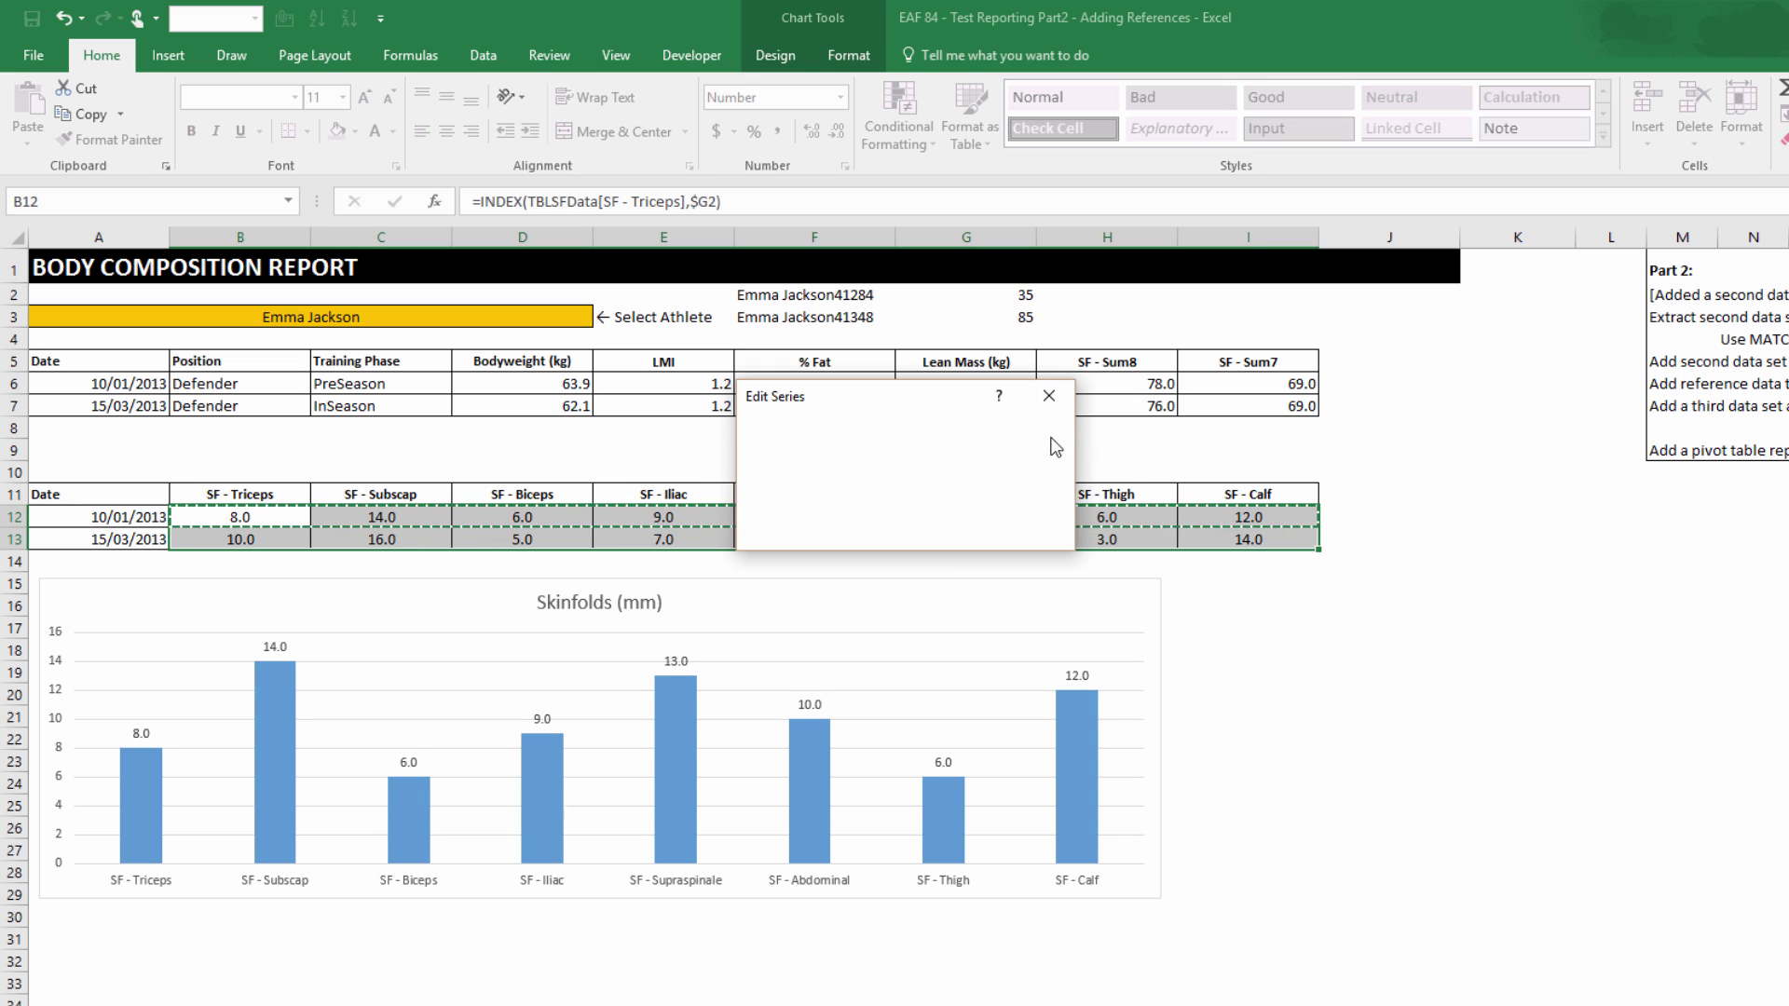
{"action": "left_click", "coordinate": [921, 531]}
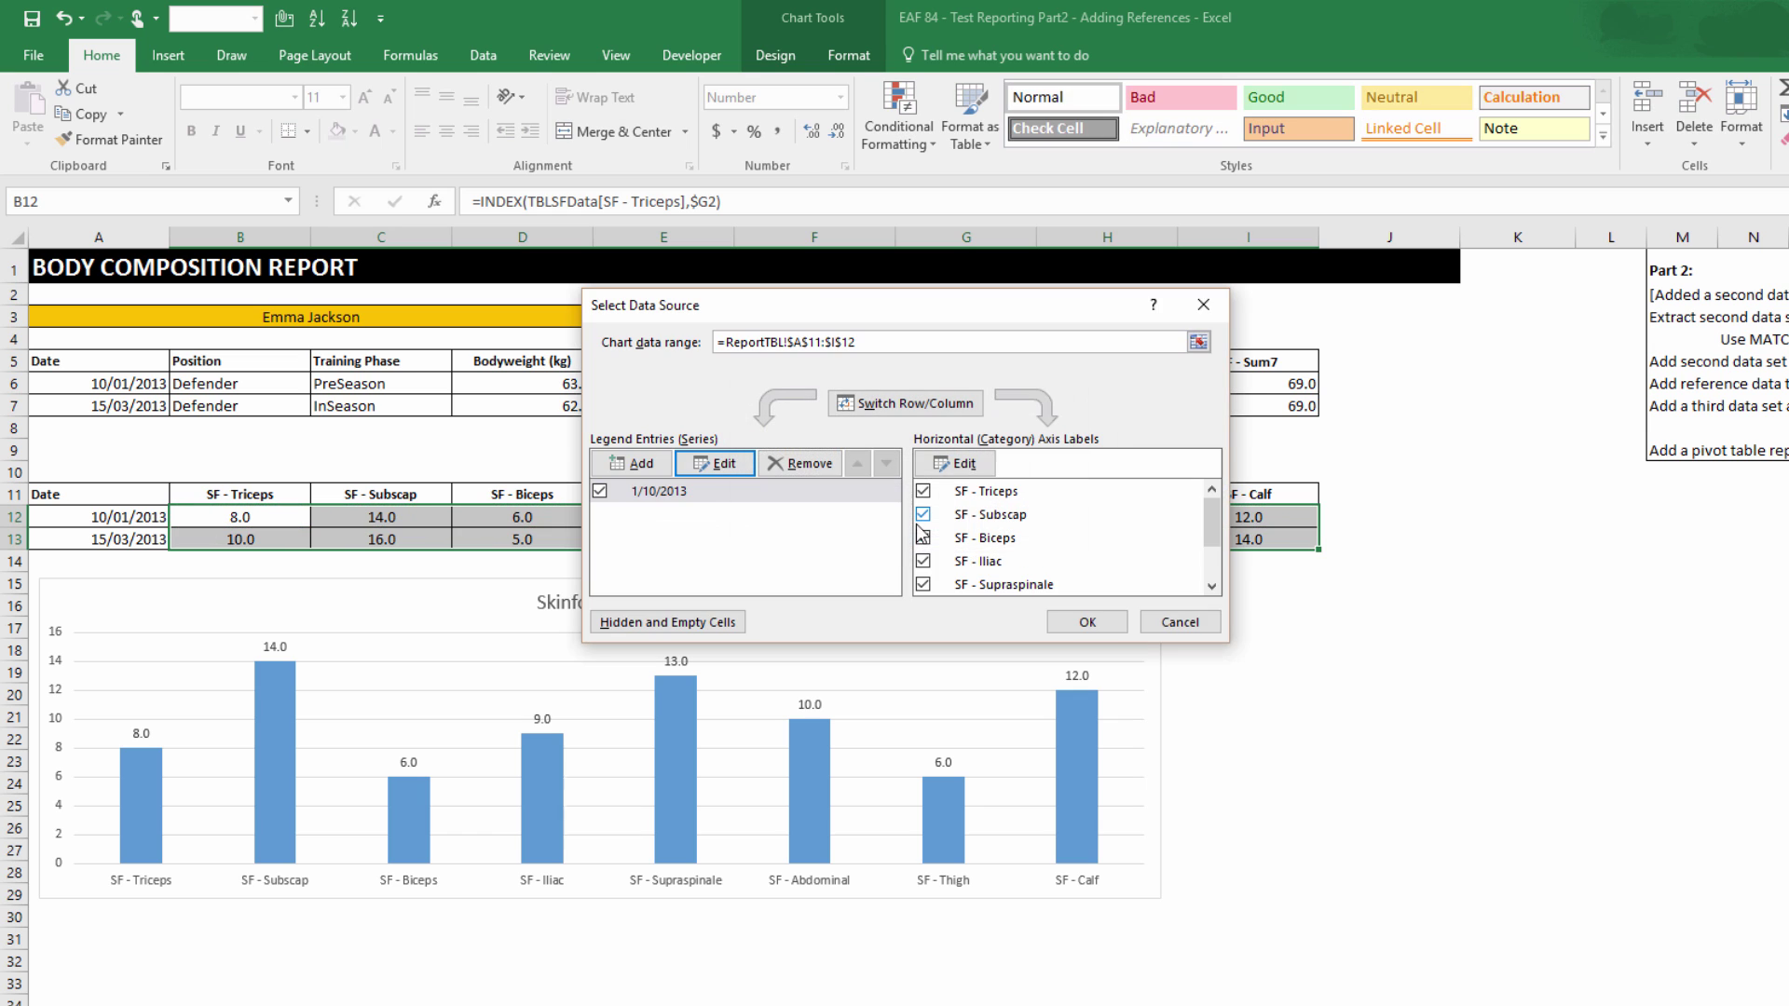
Add a second series named from A13 with values B13:I13, and use B11:I11 as axis labels.
{"action": "left_click", "coordinate": [631, 463]}
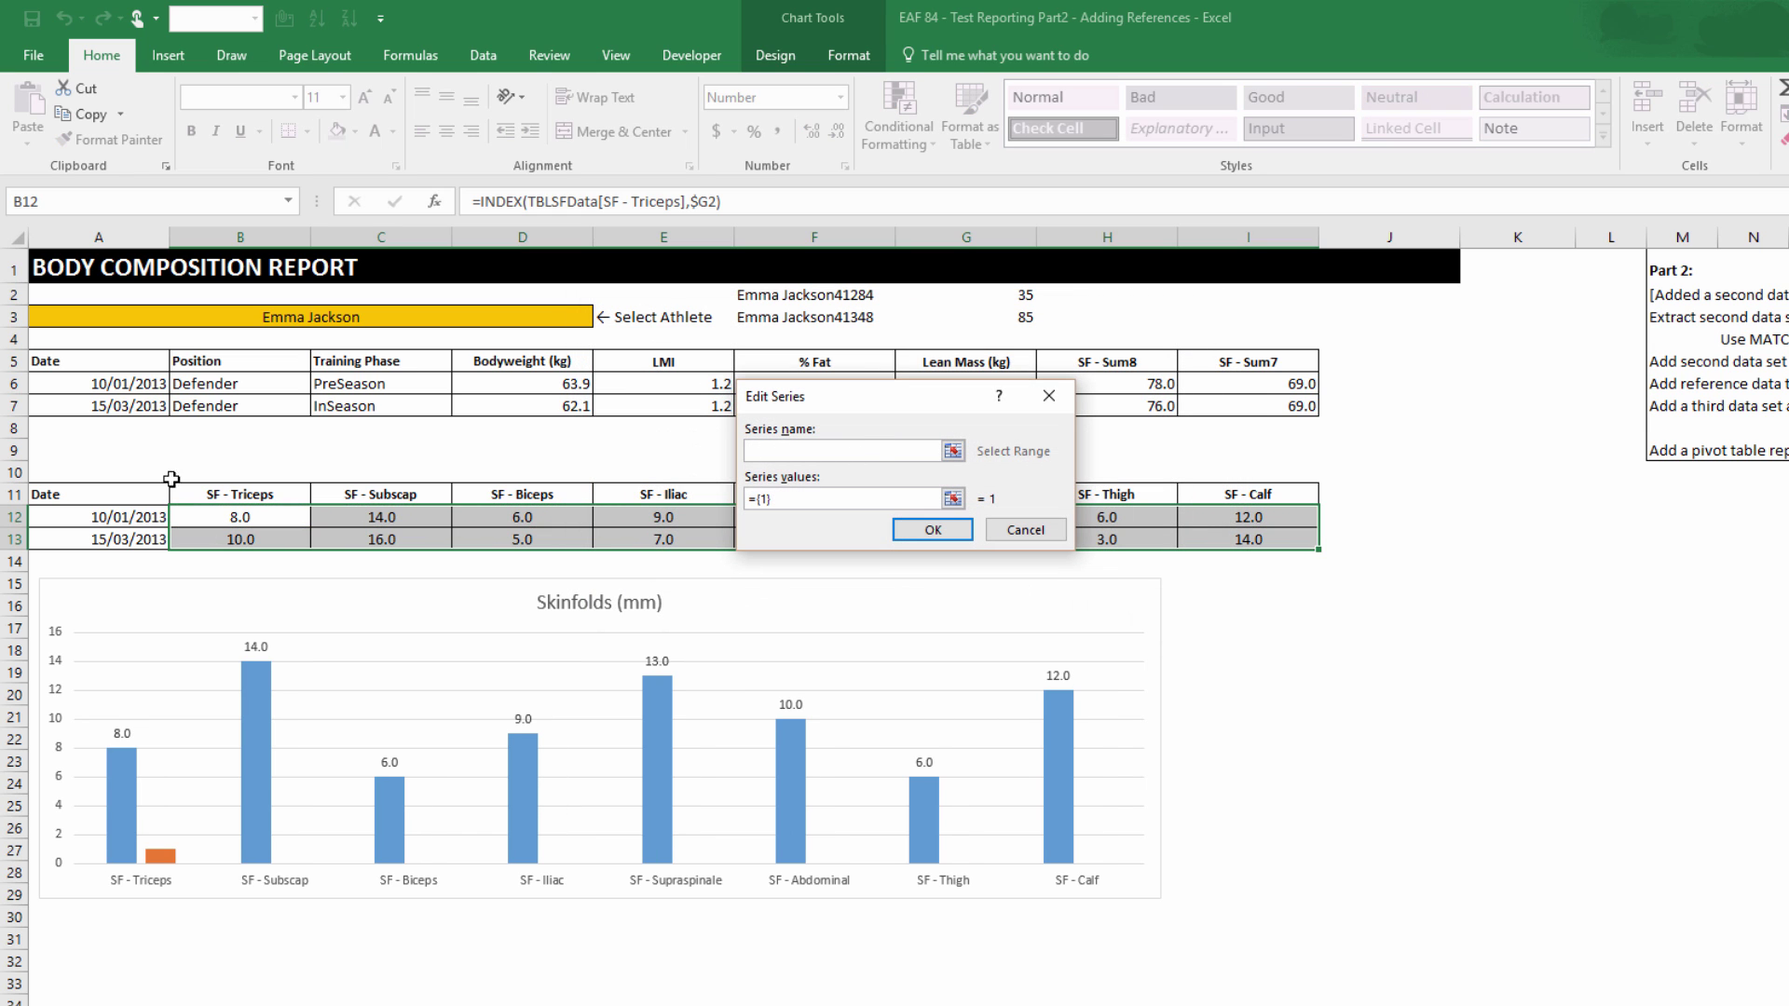
{"action": "left_click", "coordinate": [113, 539]}
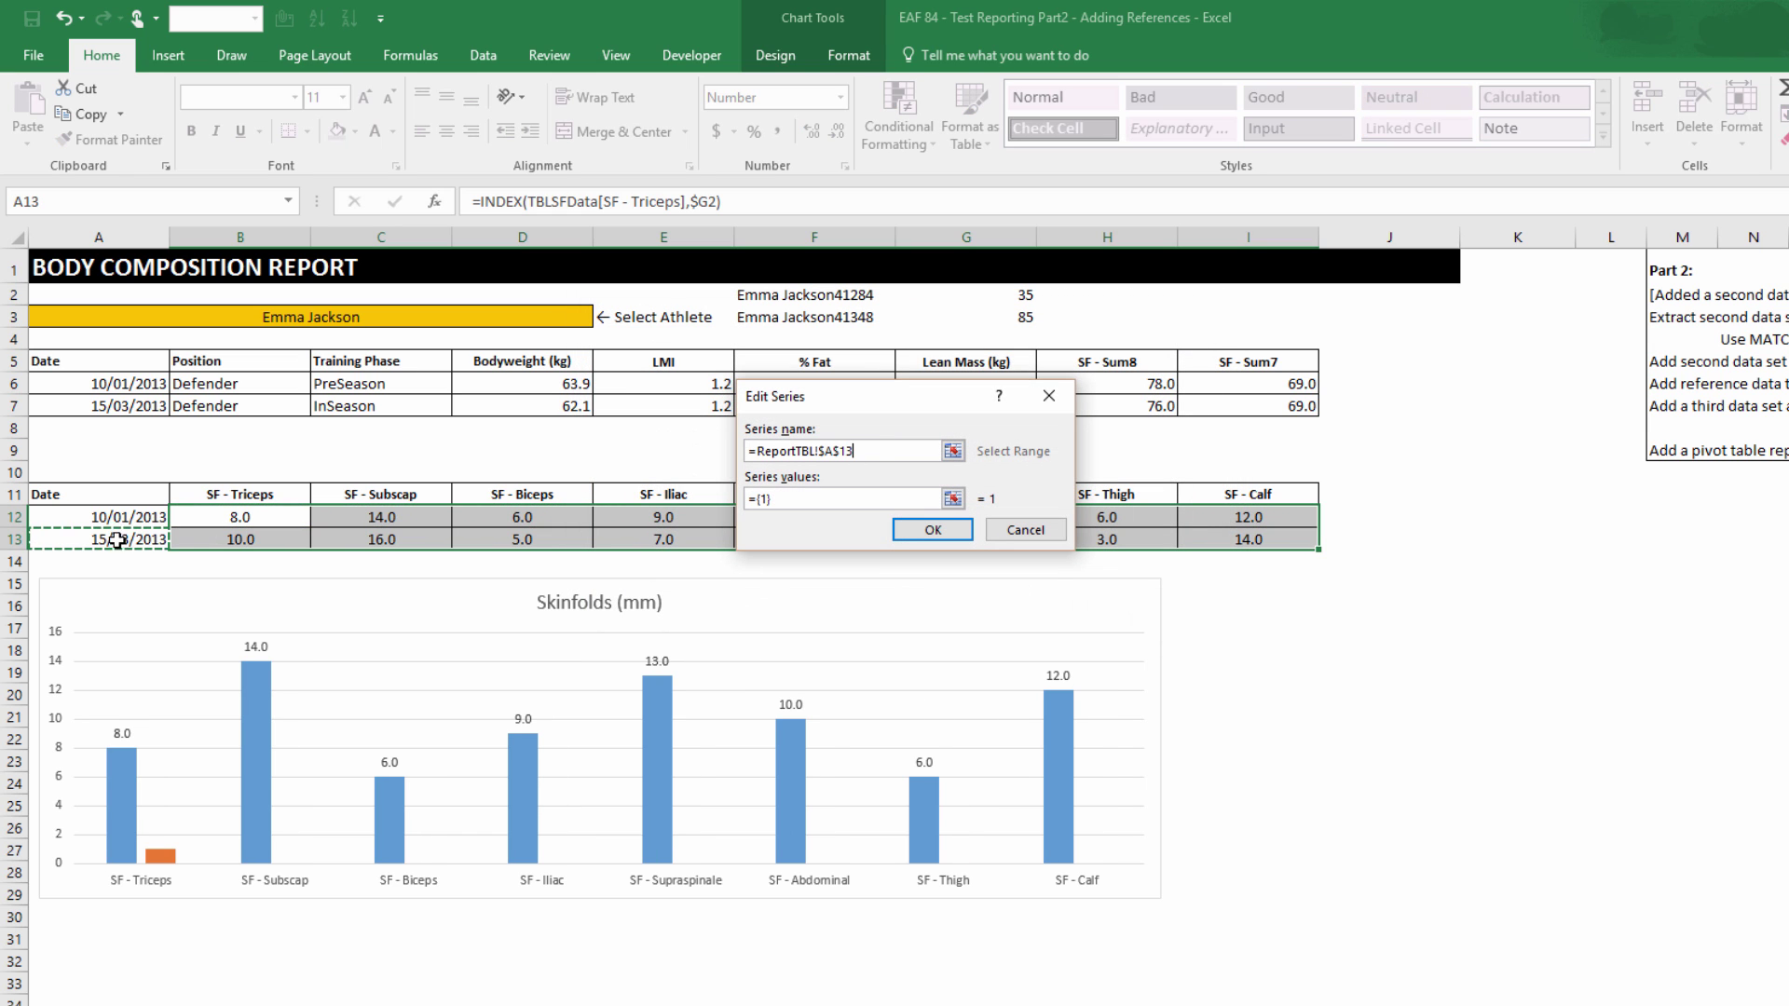
{"action": "left_click", "coordinate": [952, 501]}
{"action": "left_click_drag", "start_coordinate": [248, 541], "coordinate": [1249, 540]}
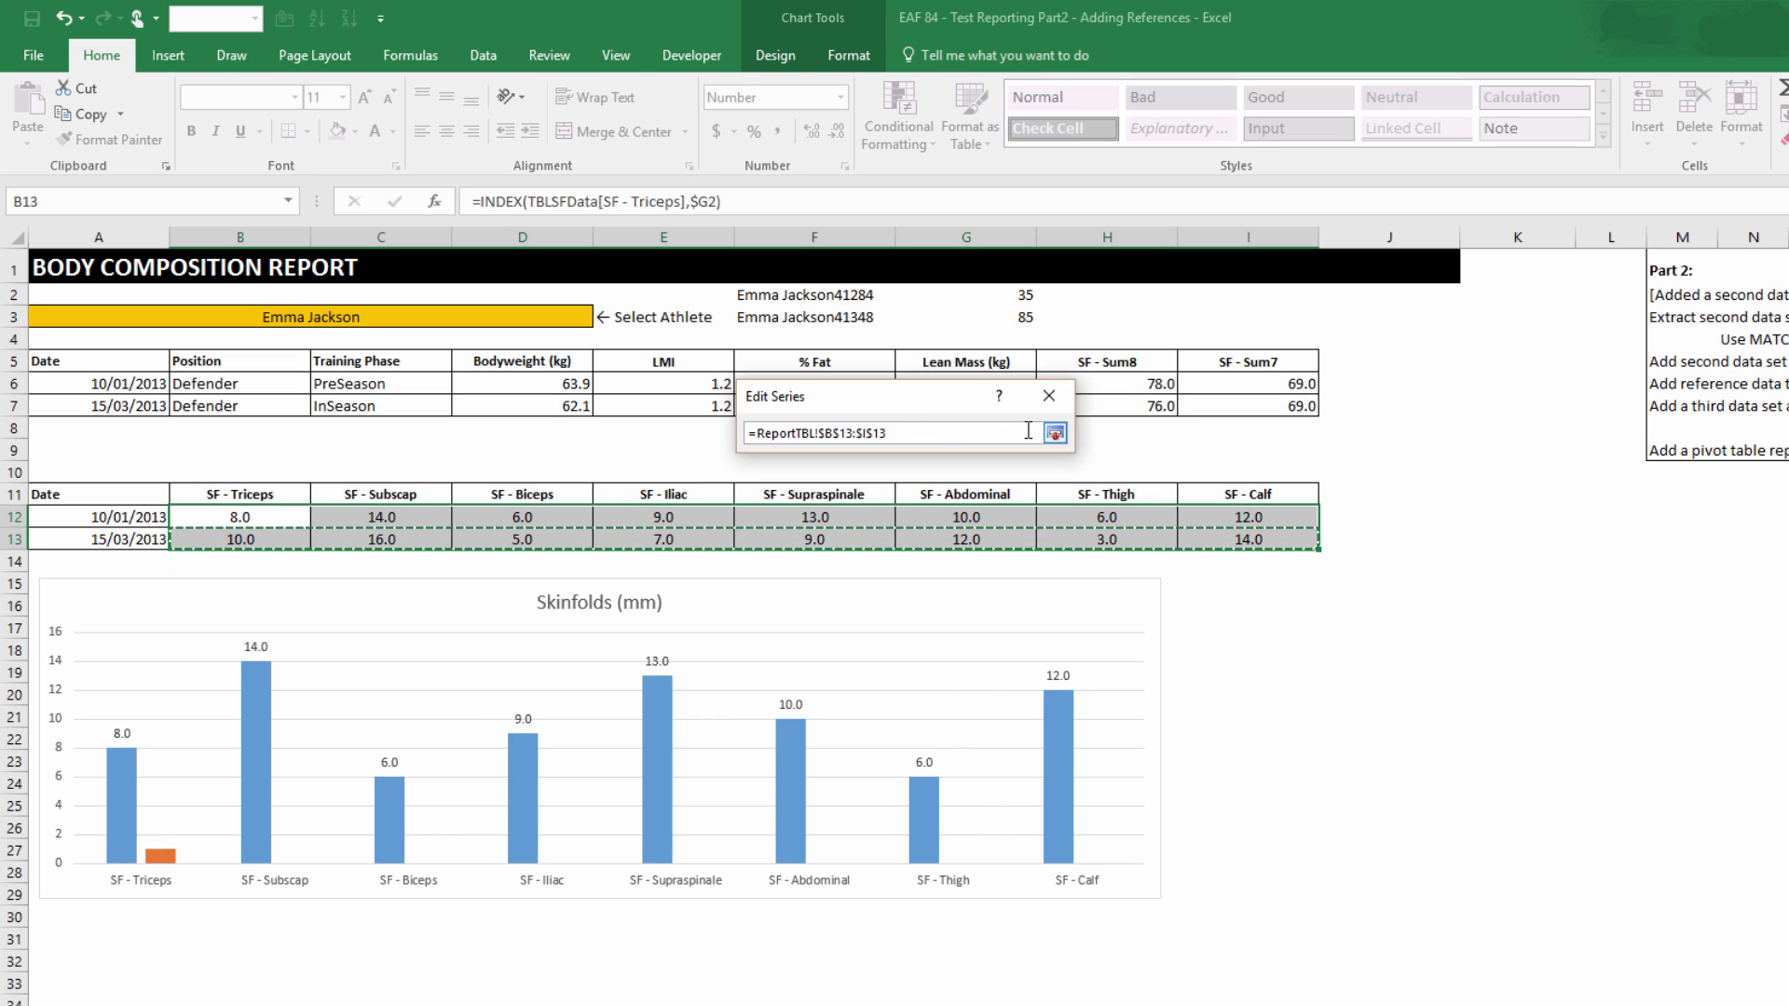
{"action": "left_click", "coordinate": [1054, 434]}
{"action": "left_click", "coordinate": [933, 530]}
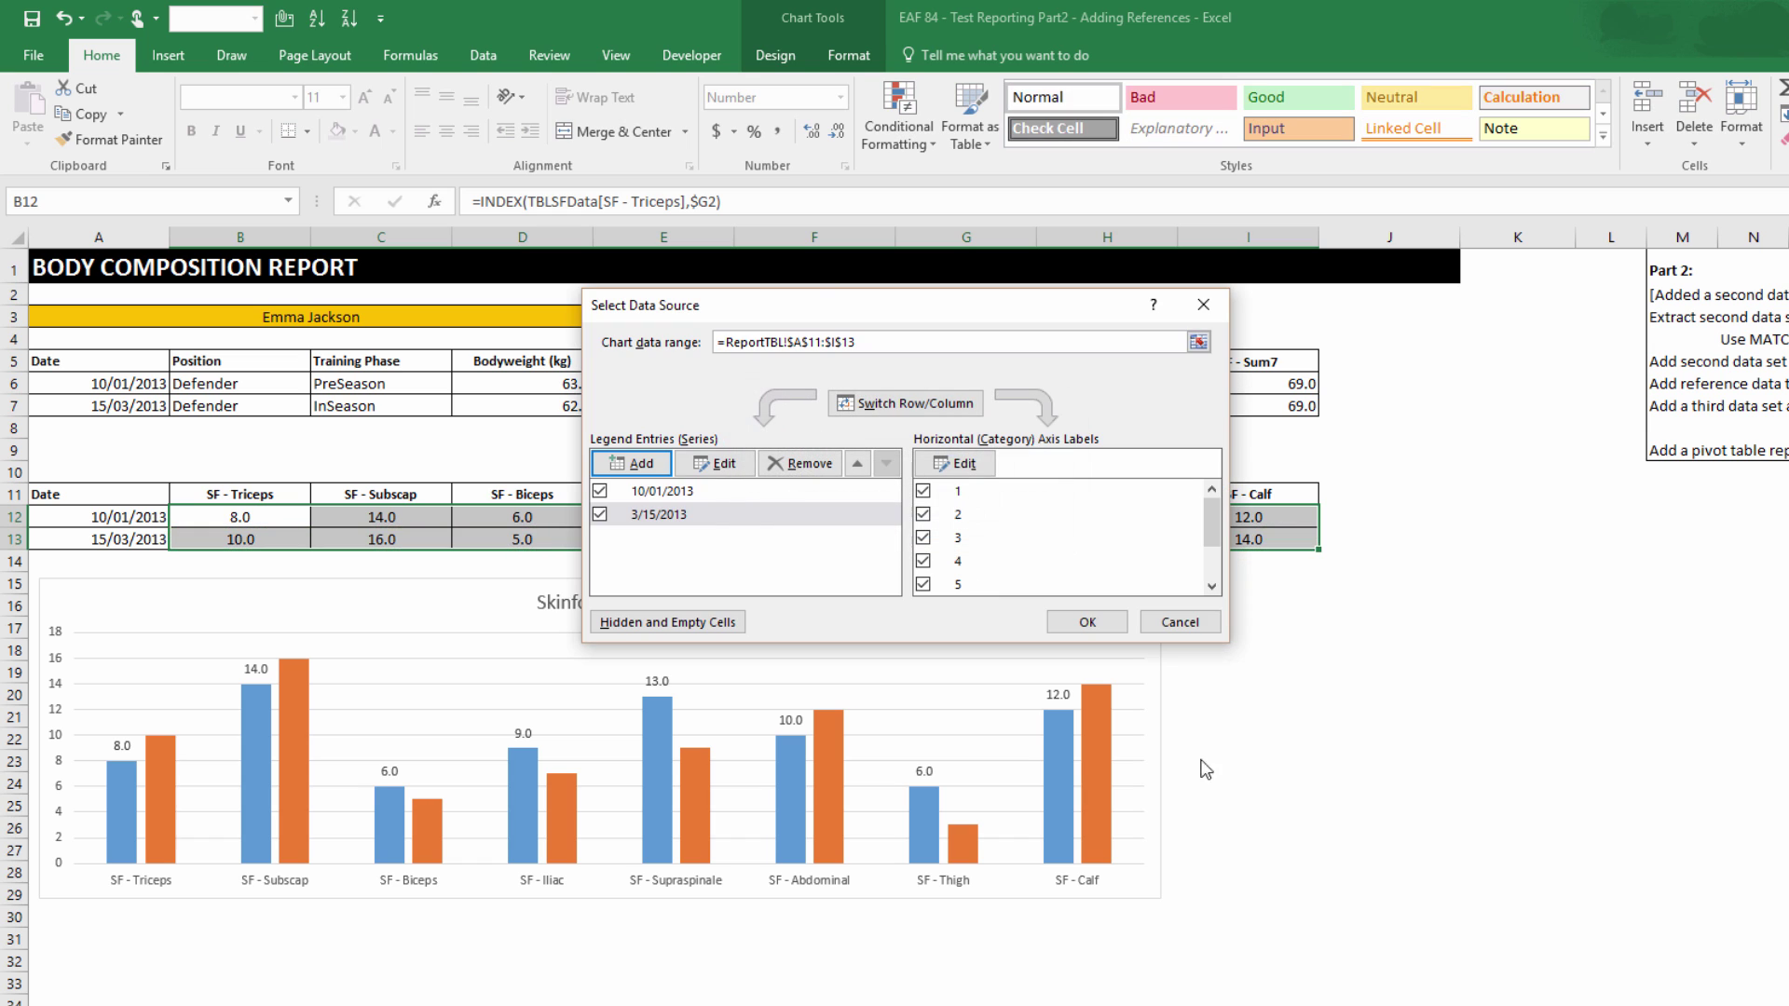
{"action": "left_click", "coordinate": [965, 464]}
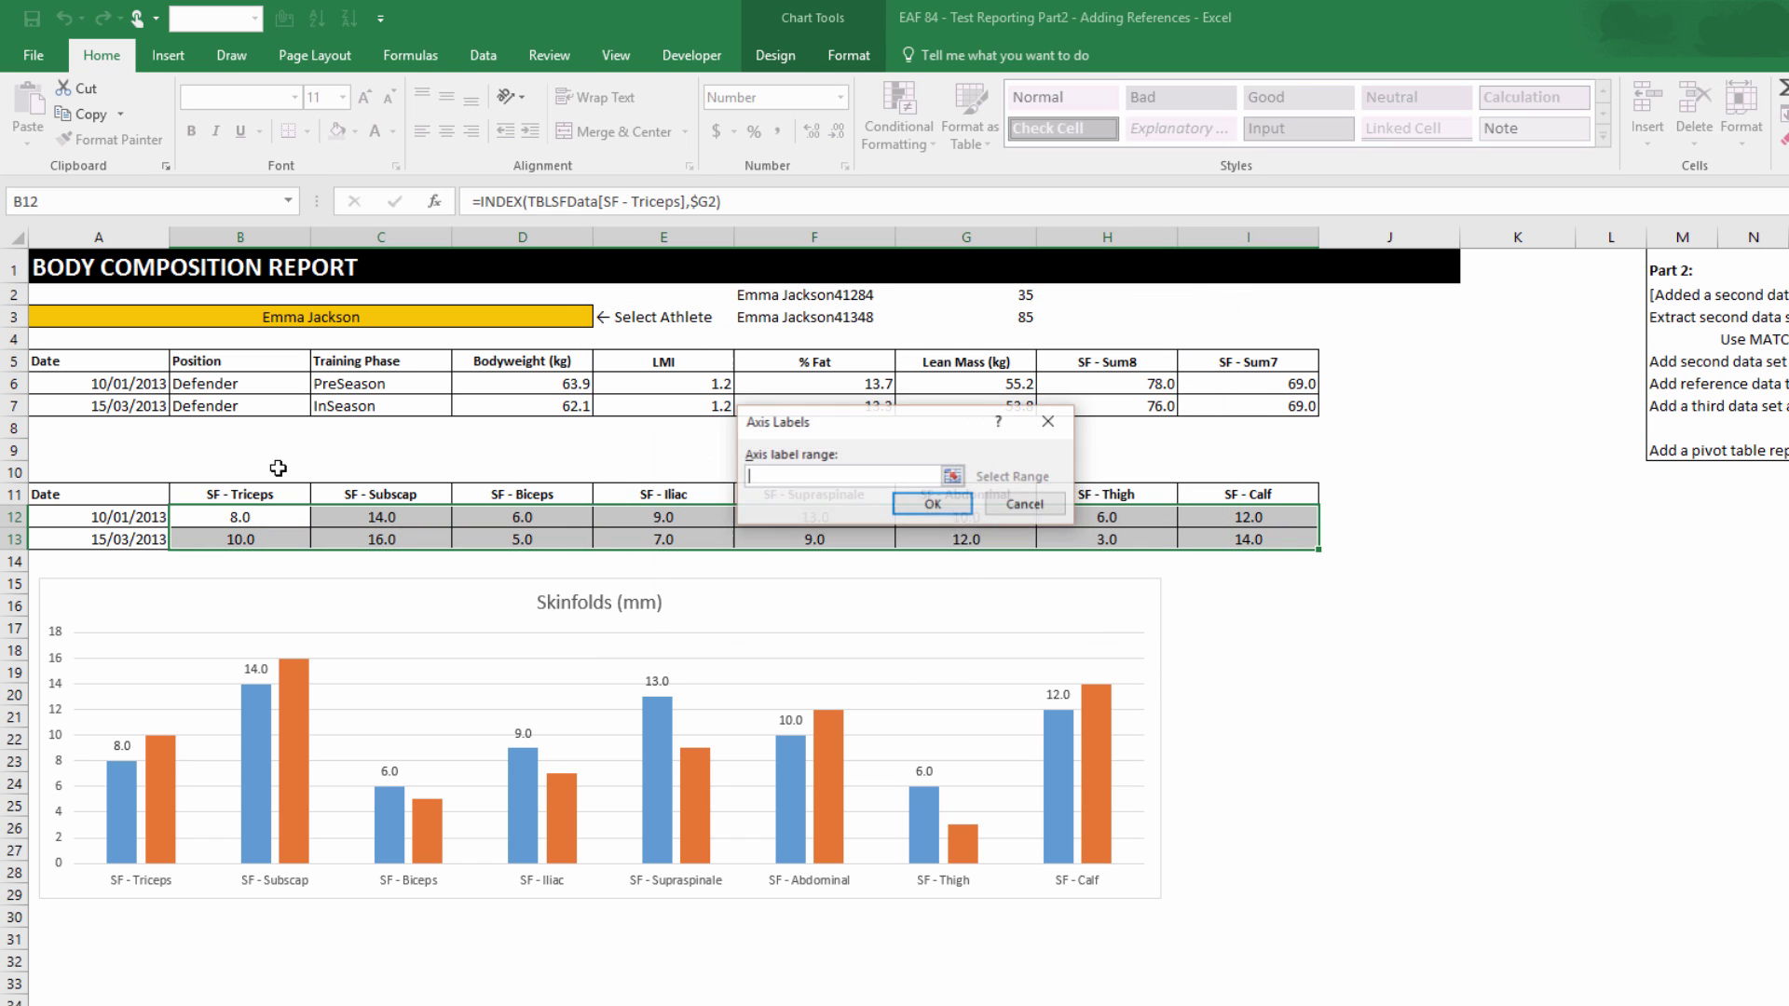
{"action": "left_click_drag", "start_coordinate": [258, 491], "coordinate": [1186, 488]}
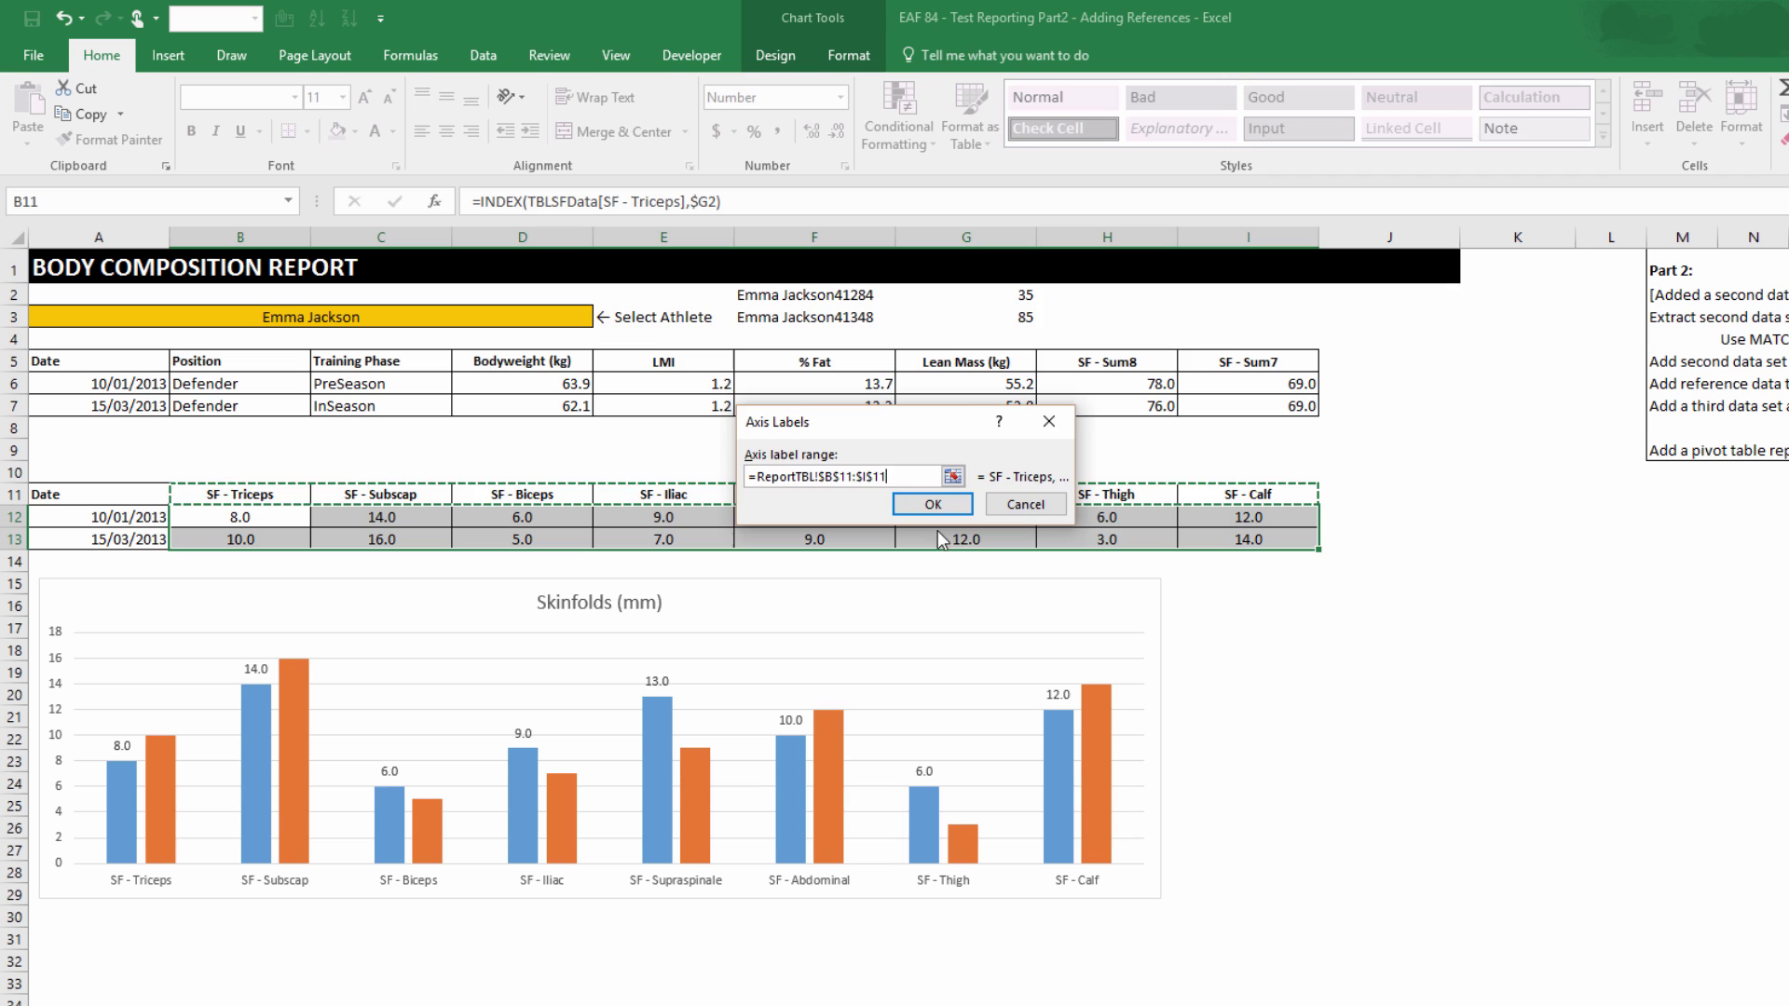
{"action": "left_click", "coordinate": [1043, 500]}
{"action": "left_click", "coordinate": [1061, 622]}
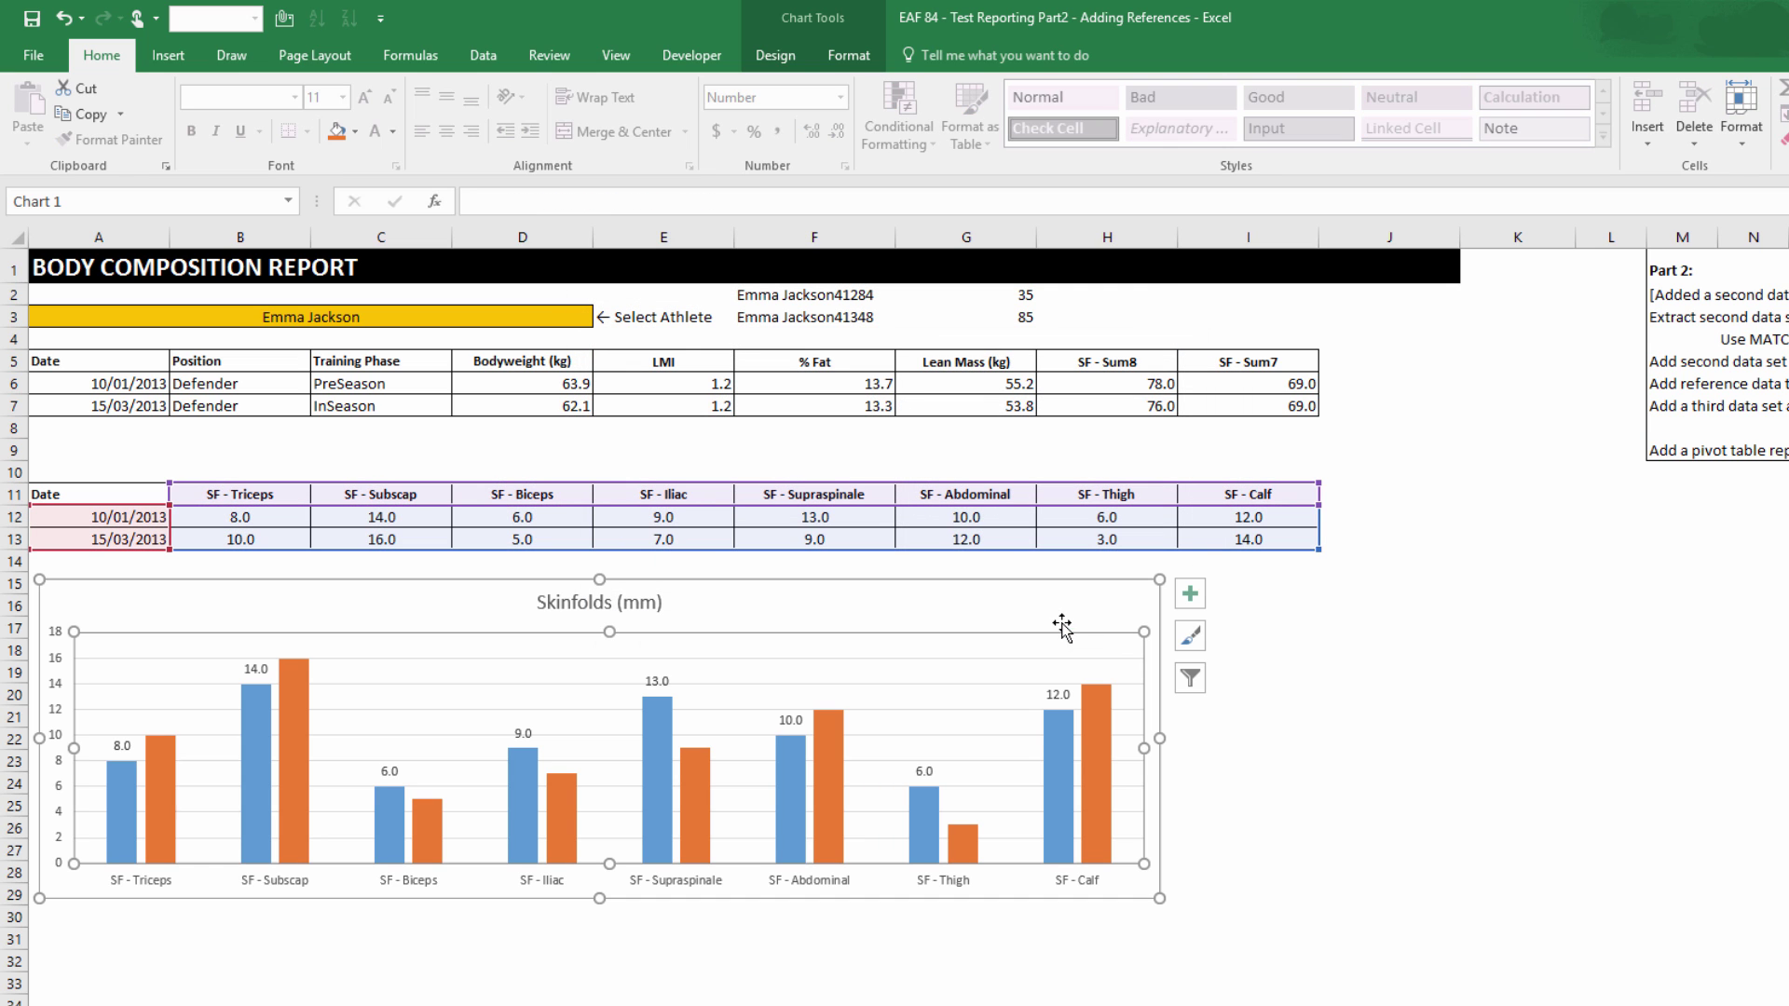
Add value labels to the orange bars.
{"action": "right_click", "coordinate": [292, 731]}
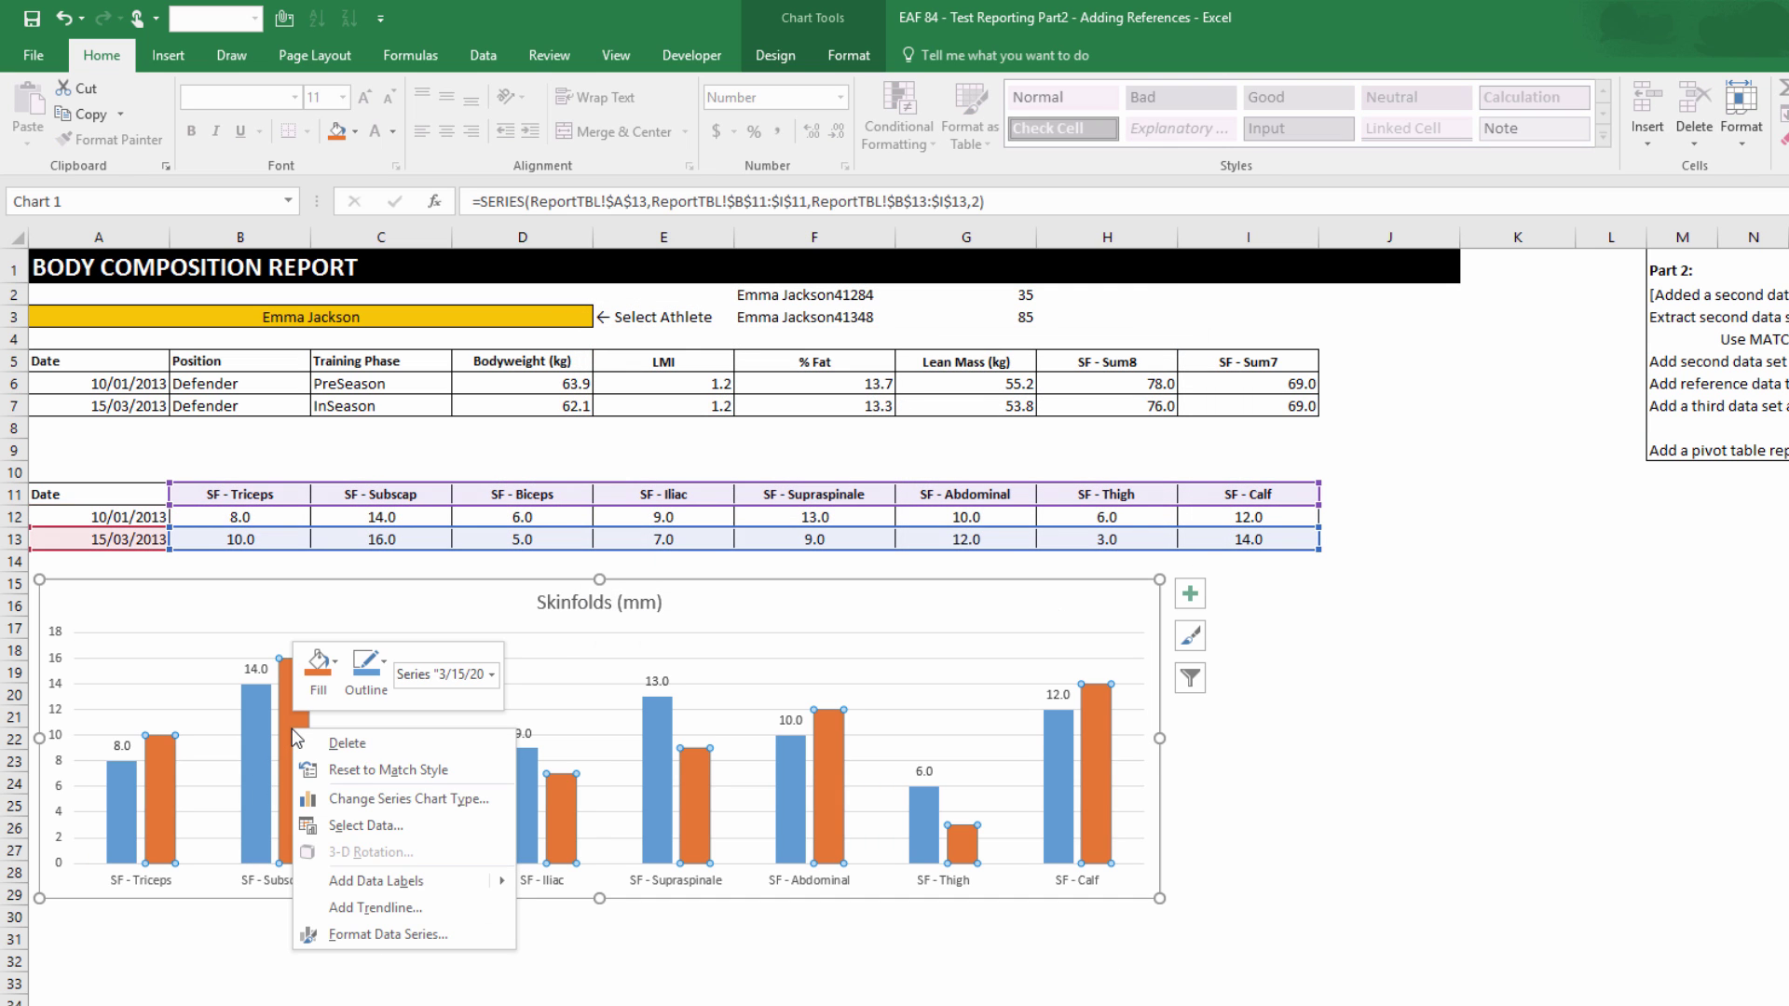
{"action": "mouse_move", "coordinate": [420, 880]}
{"action": "left_click", "coordinate": [577, 892]}
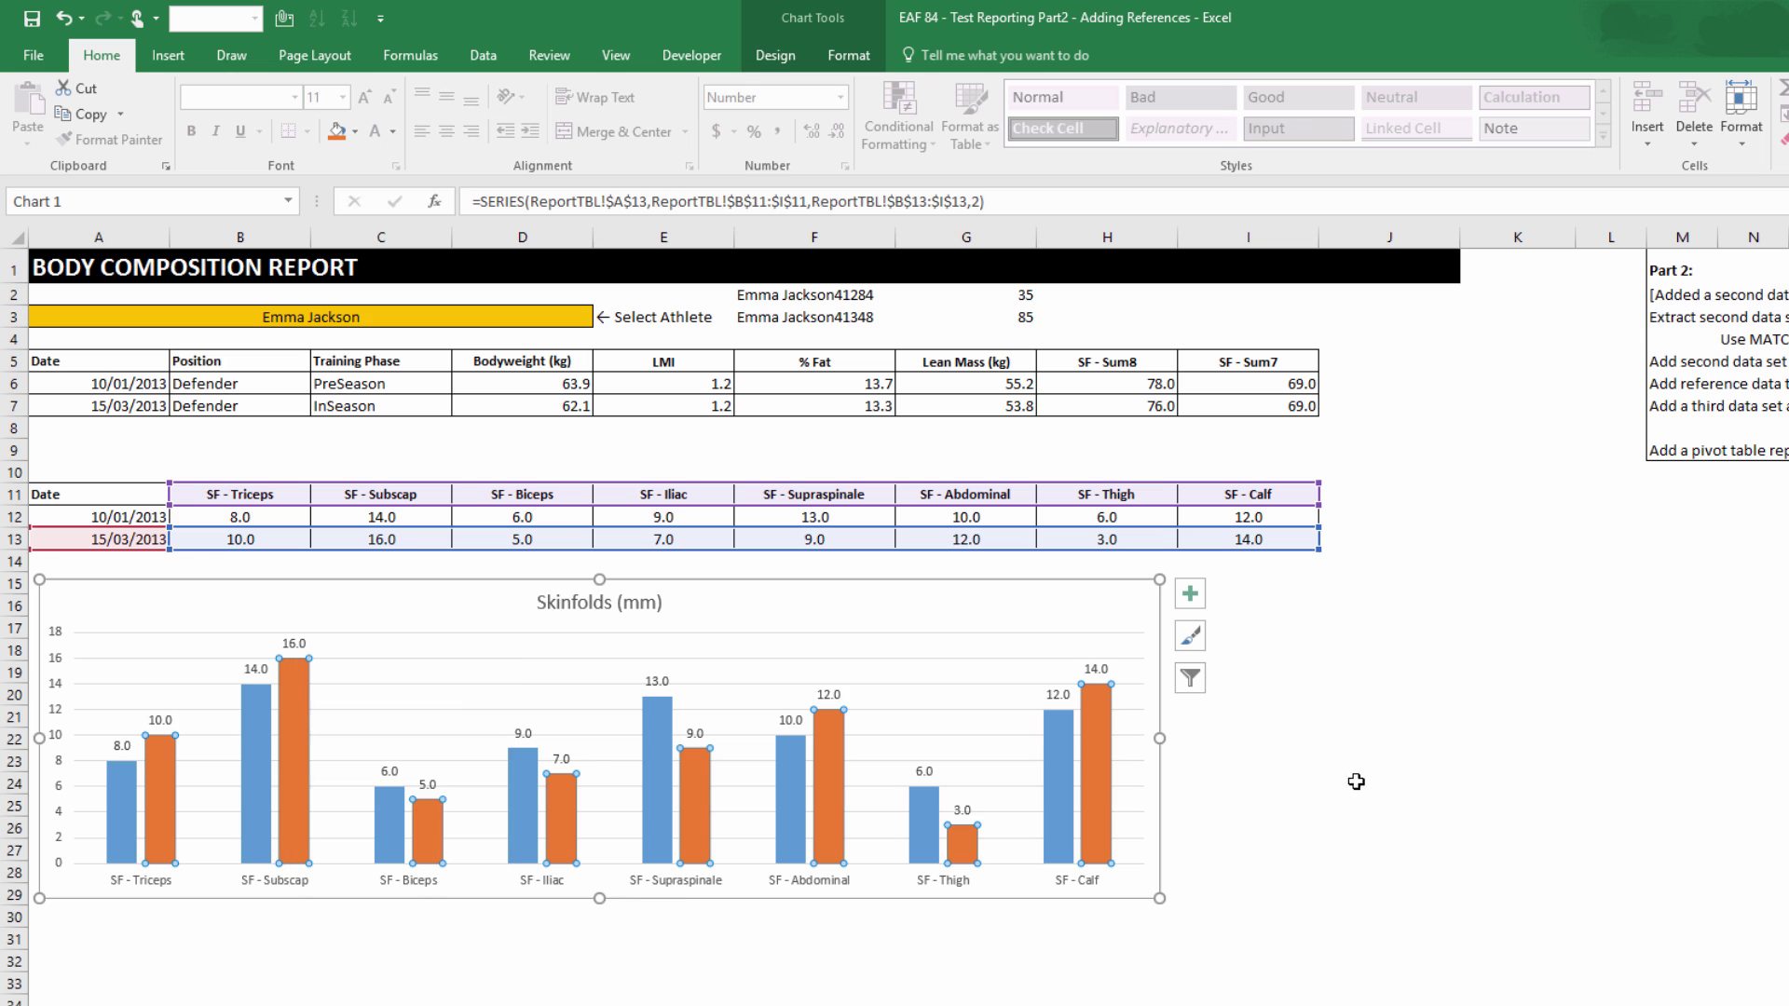
Add a legend to the Skinfolds chart and make the chart slightly taller.
{"action": "left_click", "coordinate": [1355, 782]}
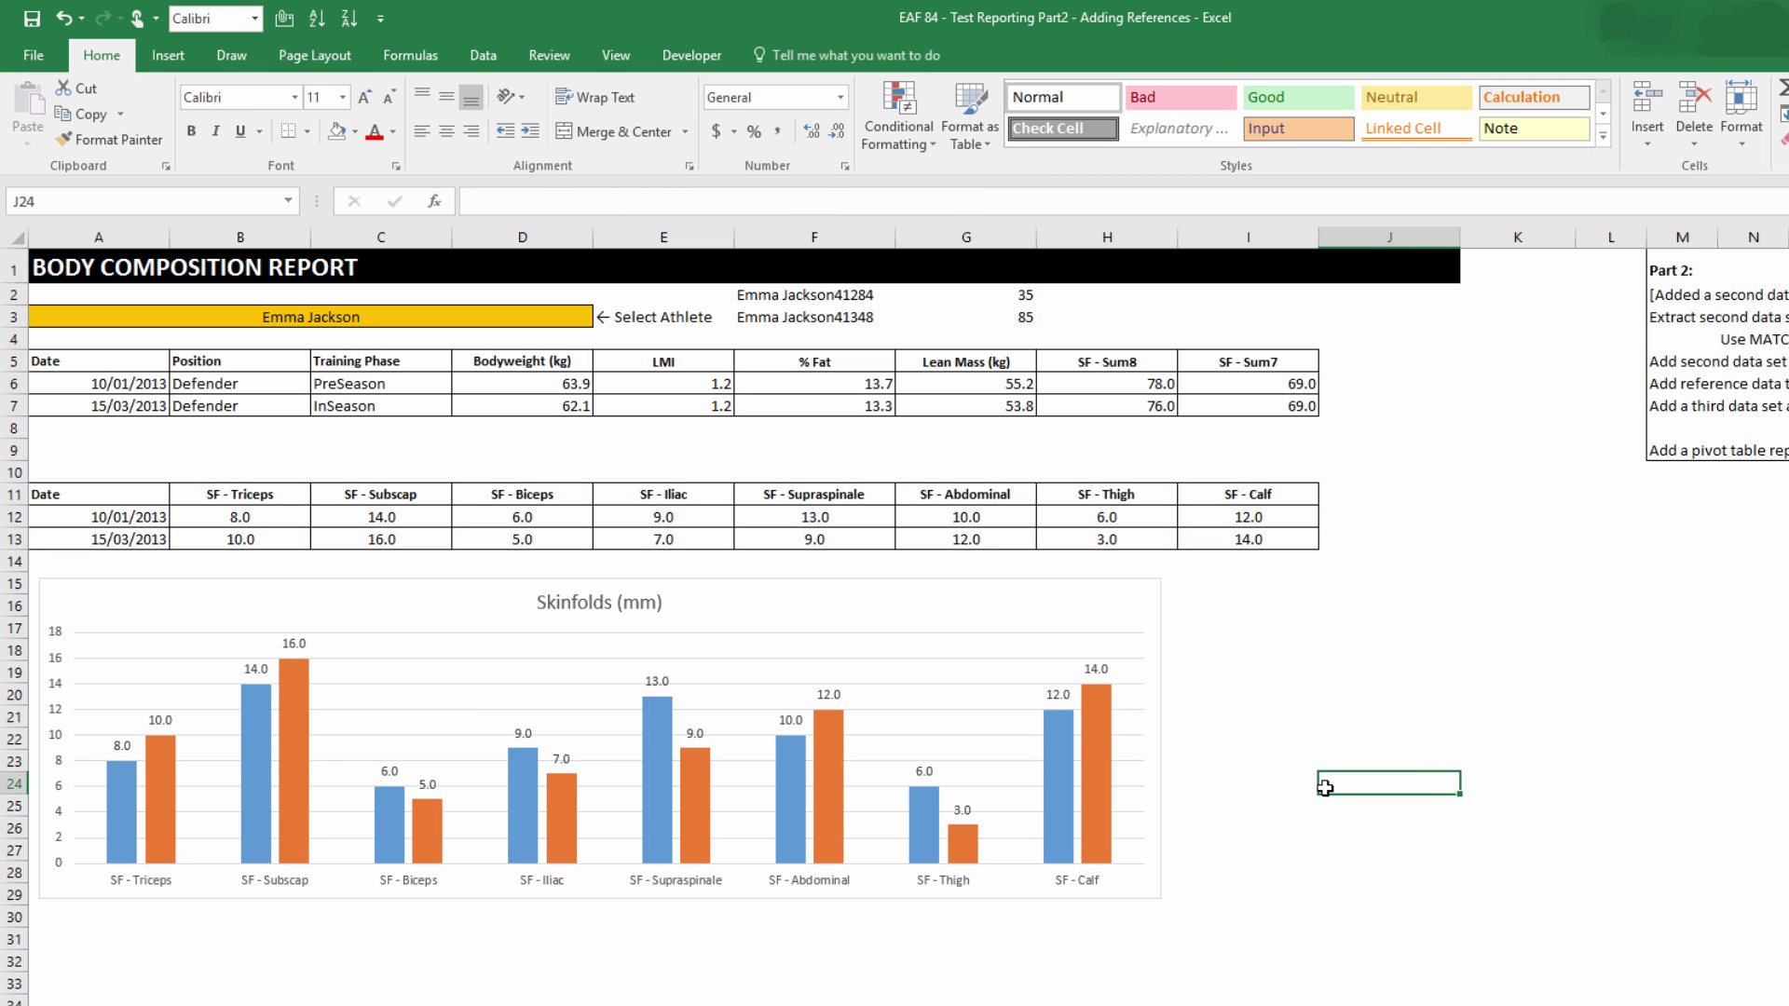
{"action": "left_click", "coordinate": [732, 615]}
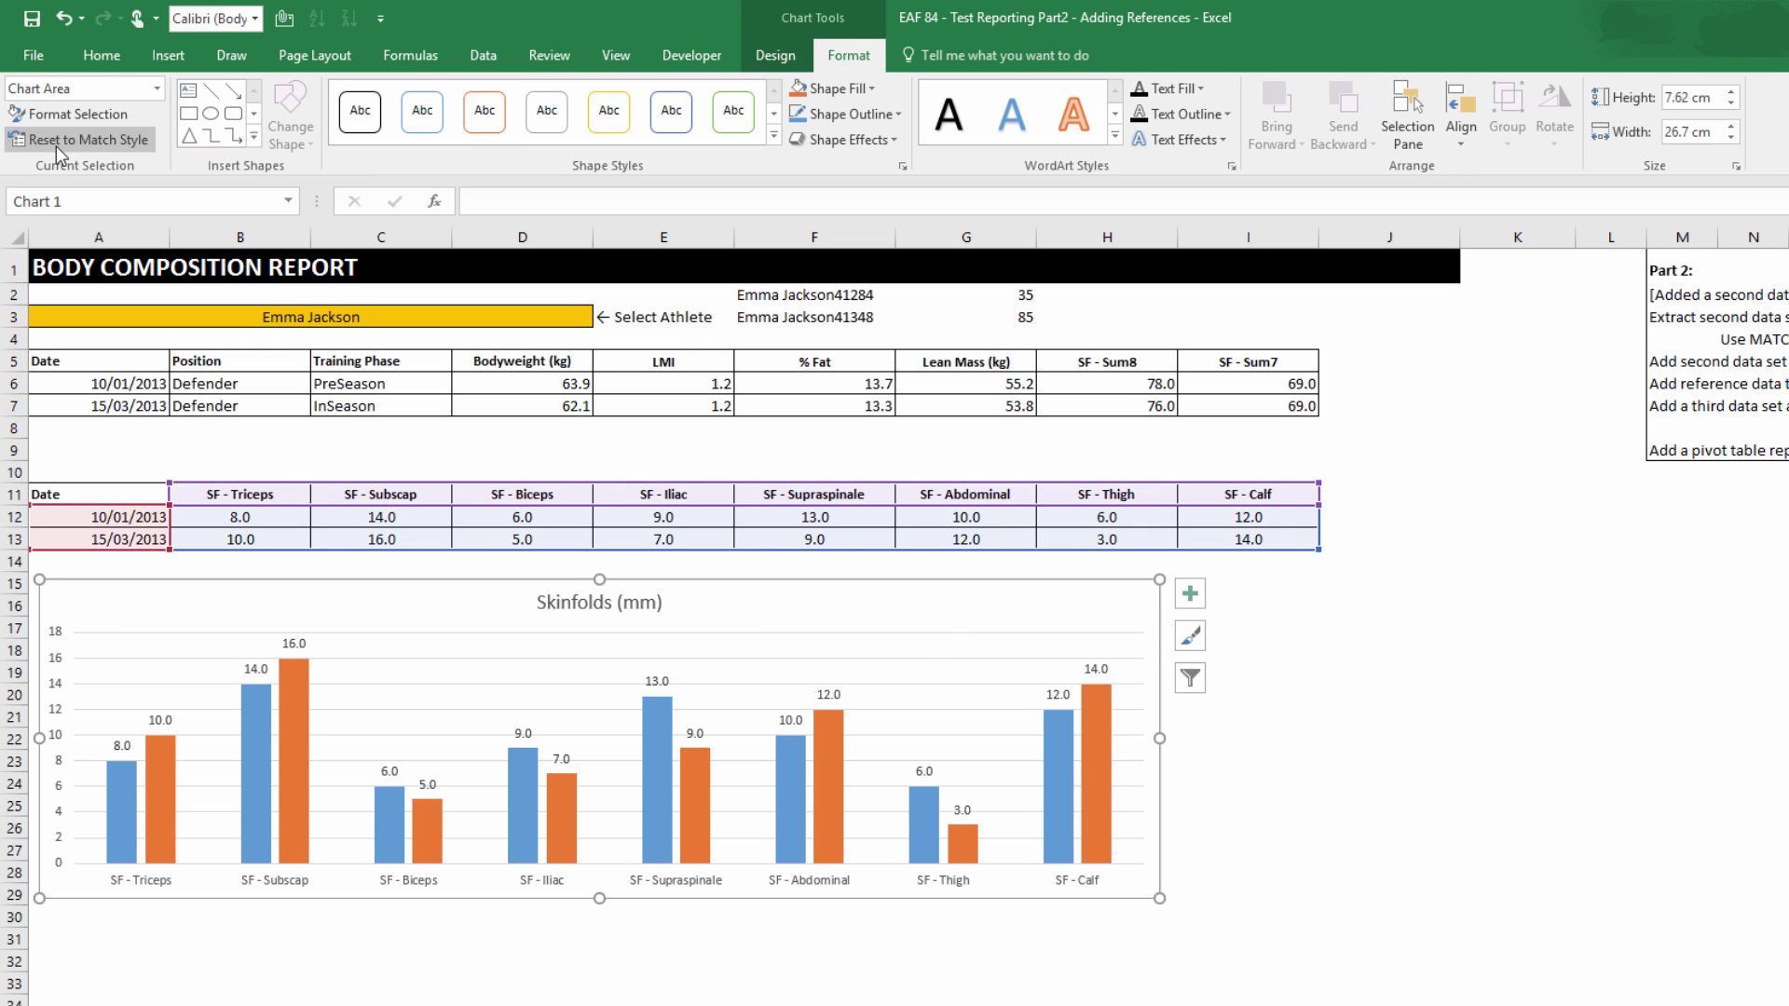
{"action": "left_click", "coordinate": [774, 55]}
{"action": "left_click_drag", "start_coordinate": [597, 900], "coordinate": [597, 932]}
{"action": "left_click", "coordinate": [1234, 759]}
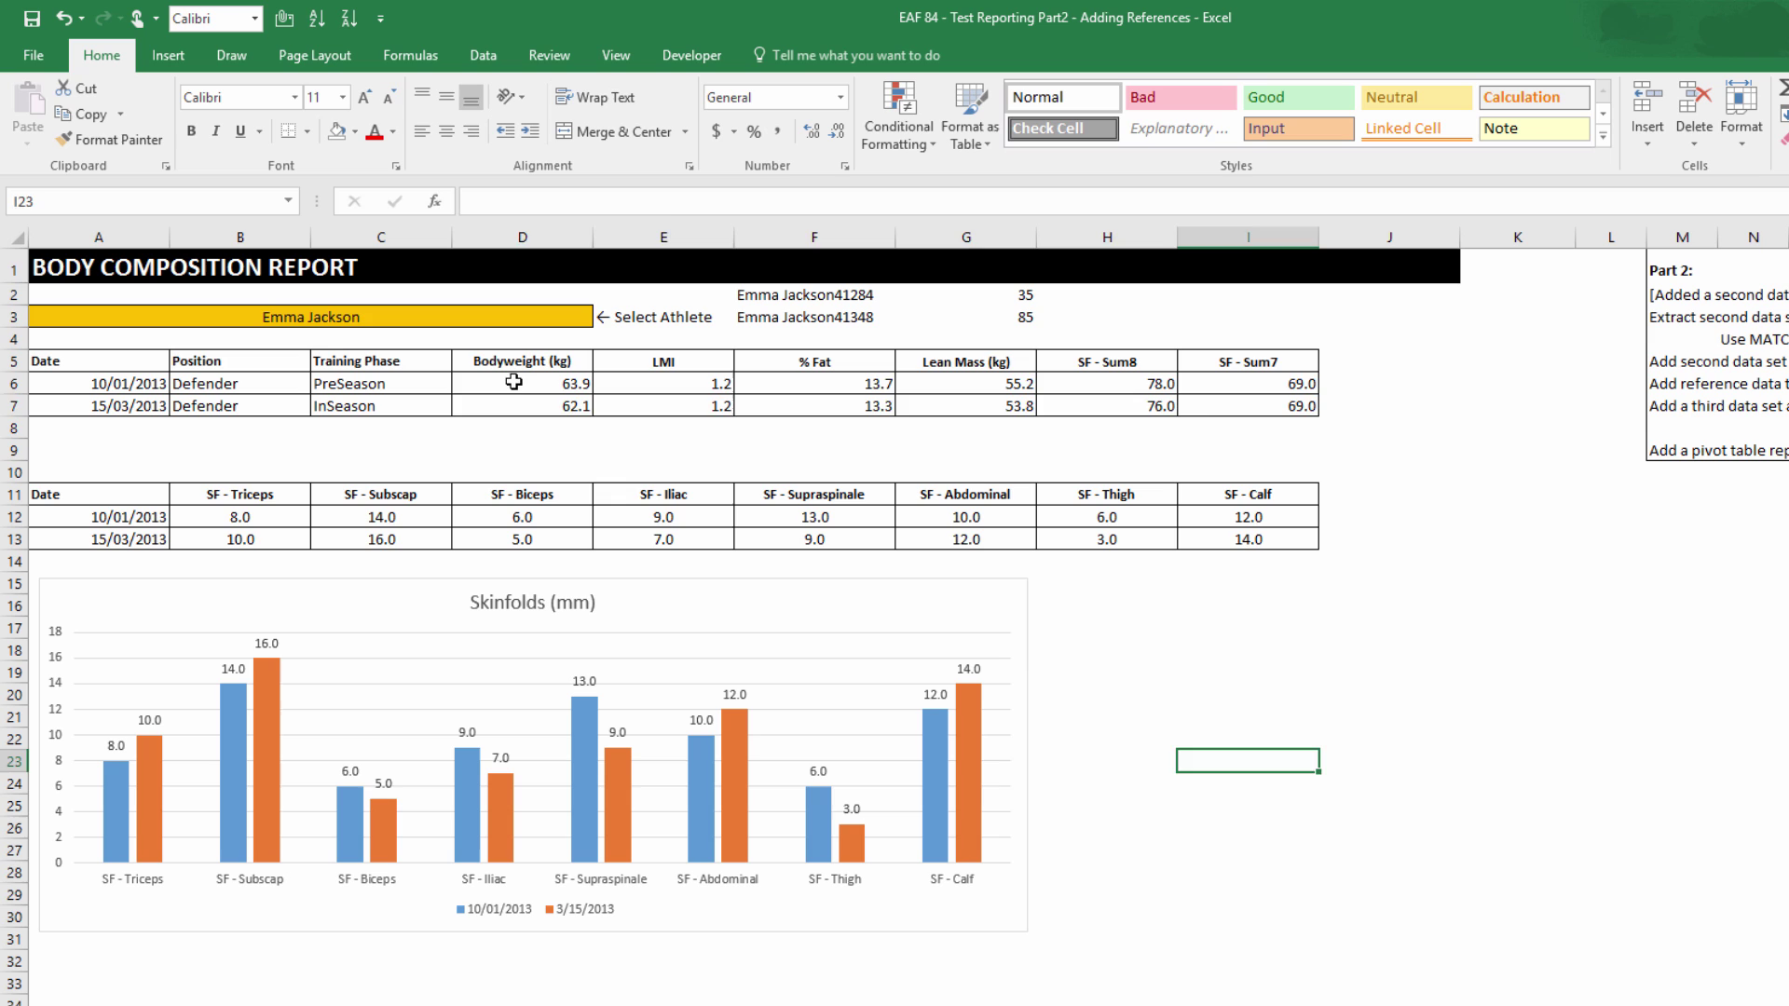
Centre the measurement values in rows 6 and 7 (D6:I7).
{"action": "left_click_drag", "start_coordinate": [511, 382], "coordinate": [1309, 410]}
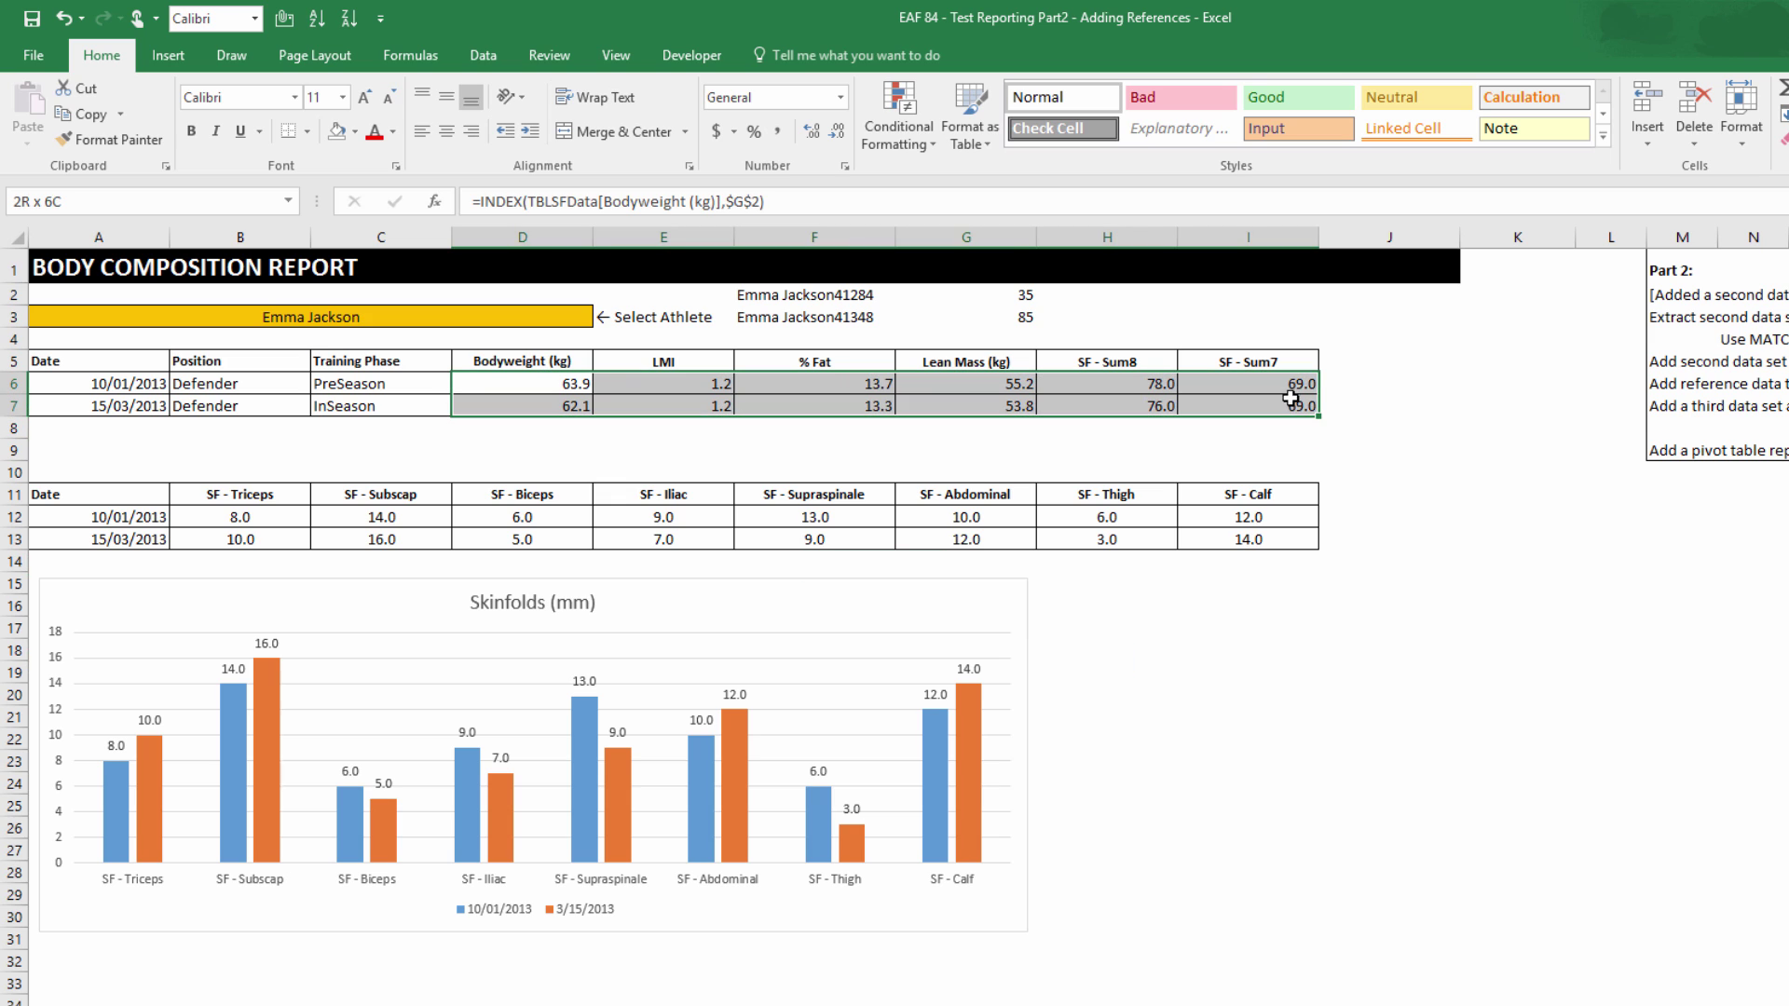
{"action": "left_click", "coordinate": [448, 140]}
{"action": "left_click", "coordinate": [101, 429]}
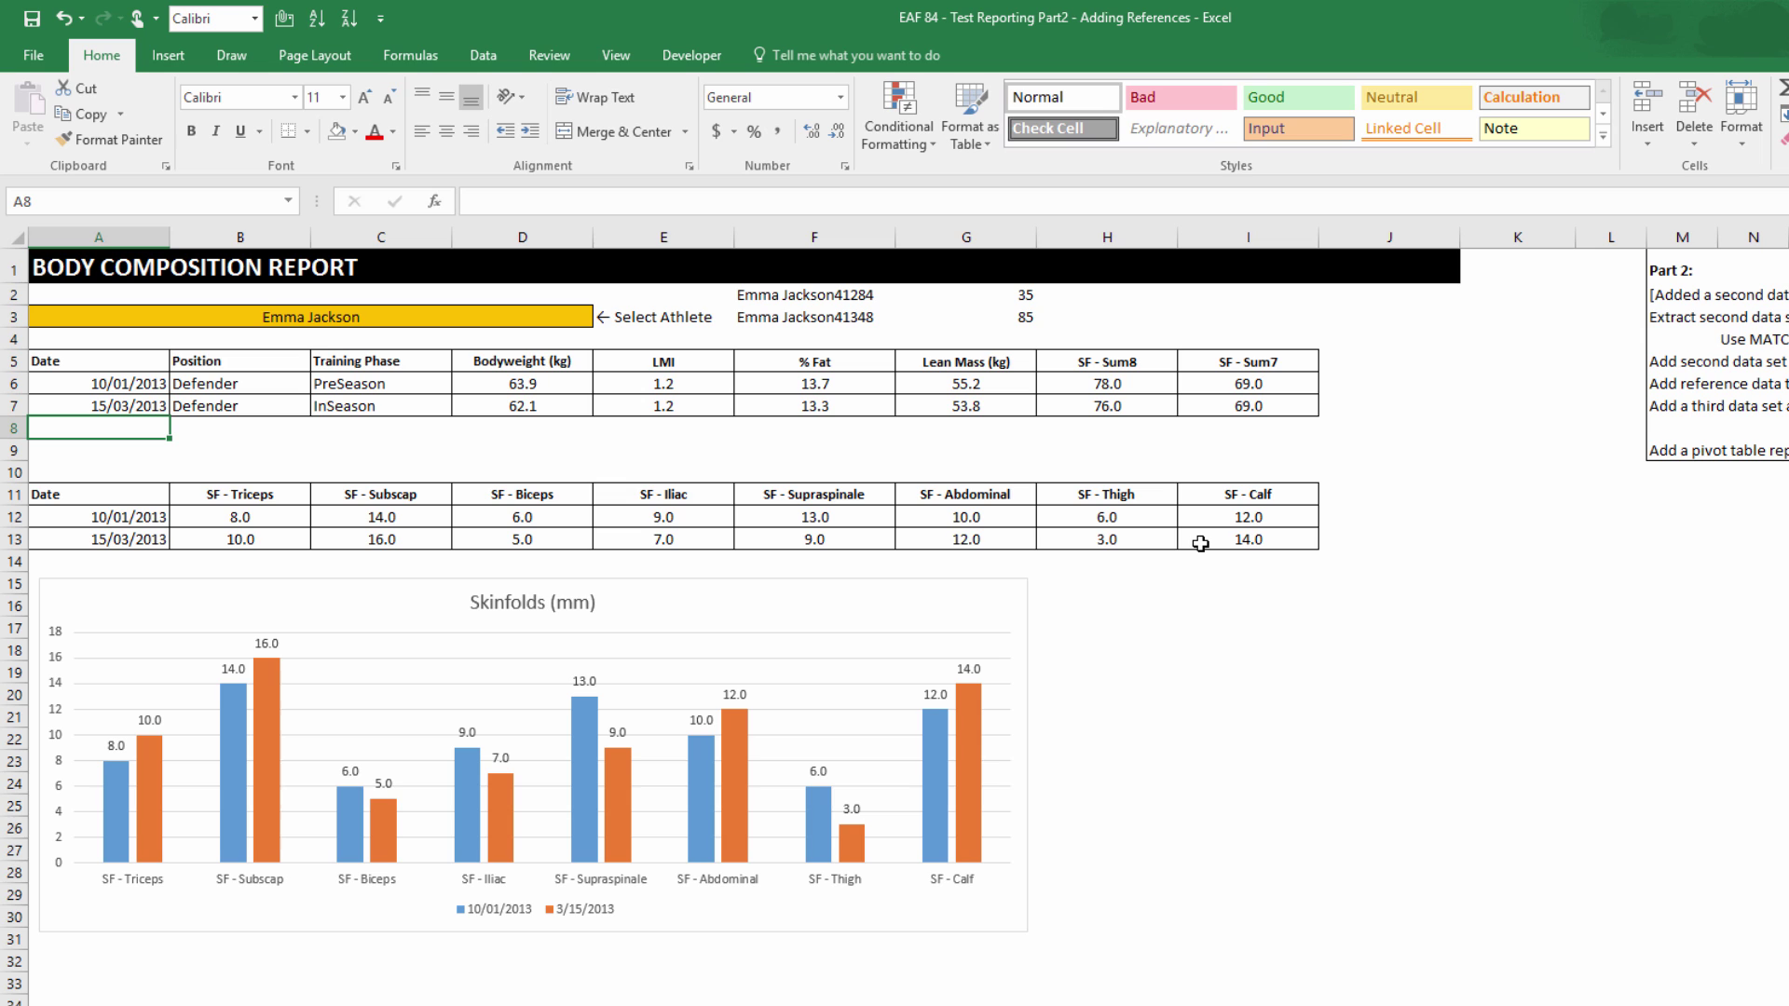
{"action": "left_click", "coordinate": [495, 433]}
{"action": "key", "text": "Left"}
{"action": "type", "text": "Position Avg"}
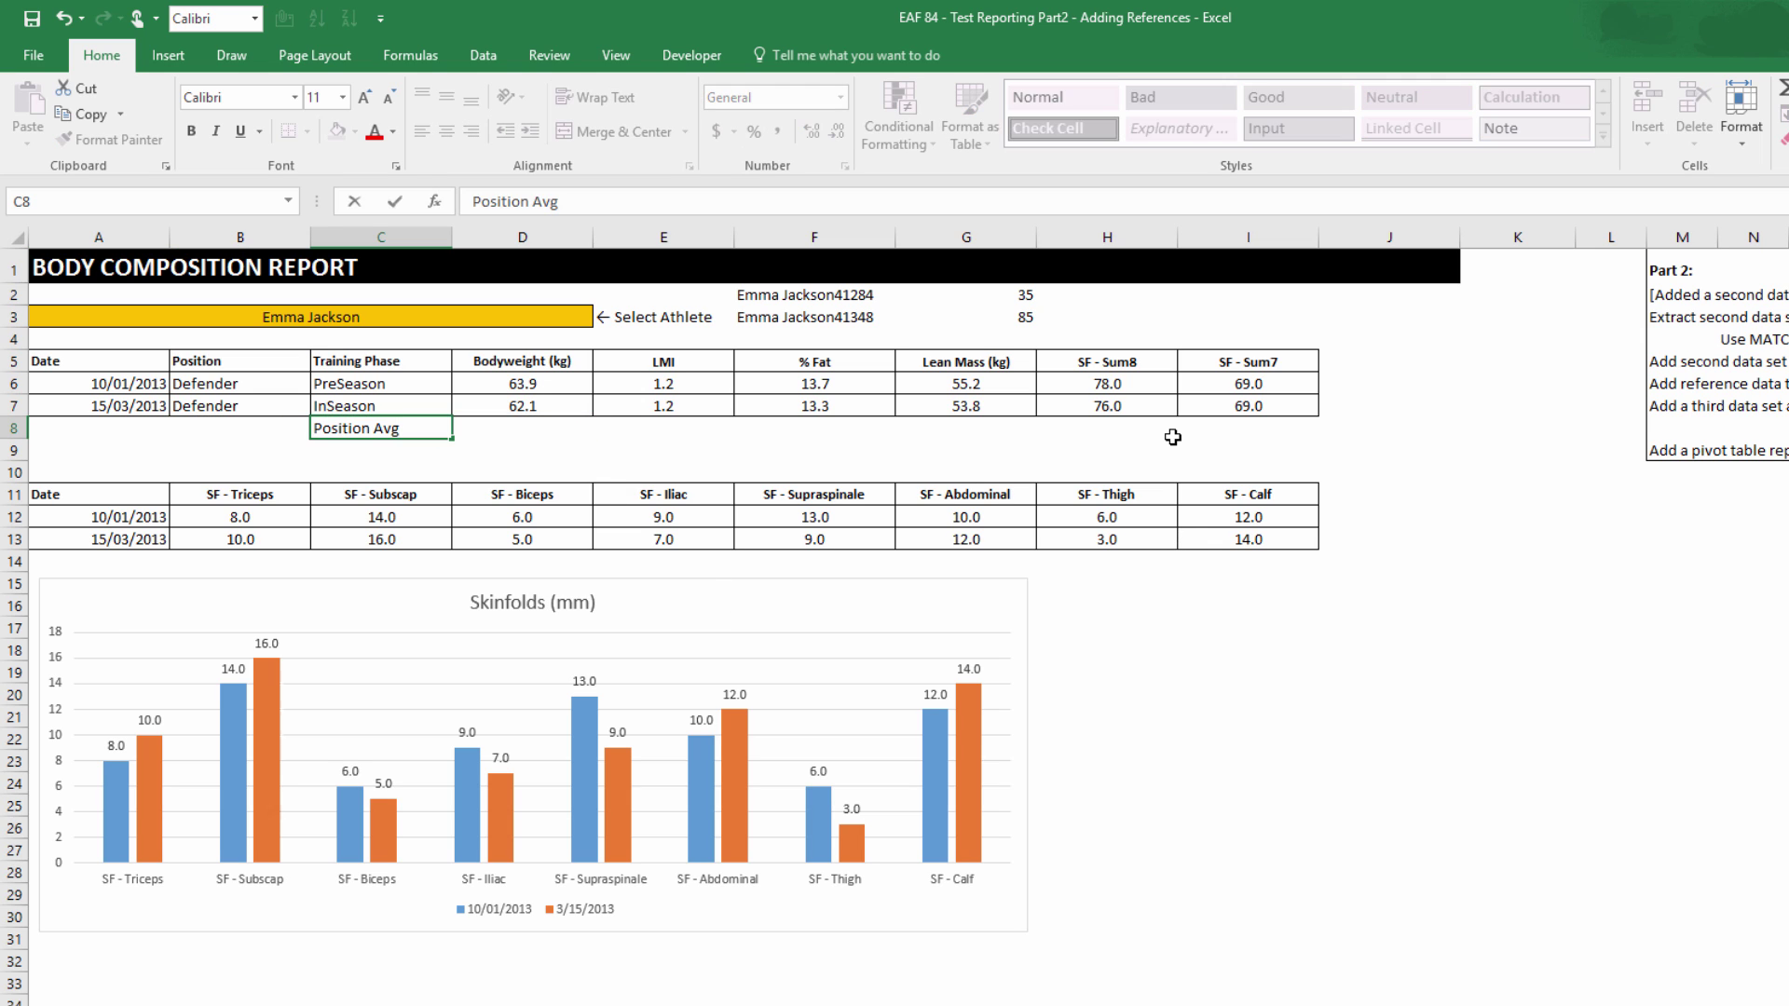
{"action": "key", "text": "Return"}
{"action": "type", "text": "Team Avg"}
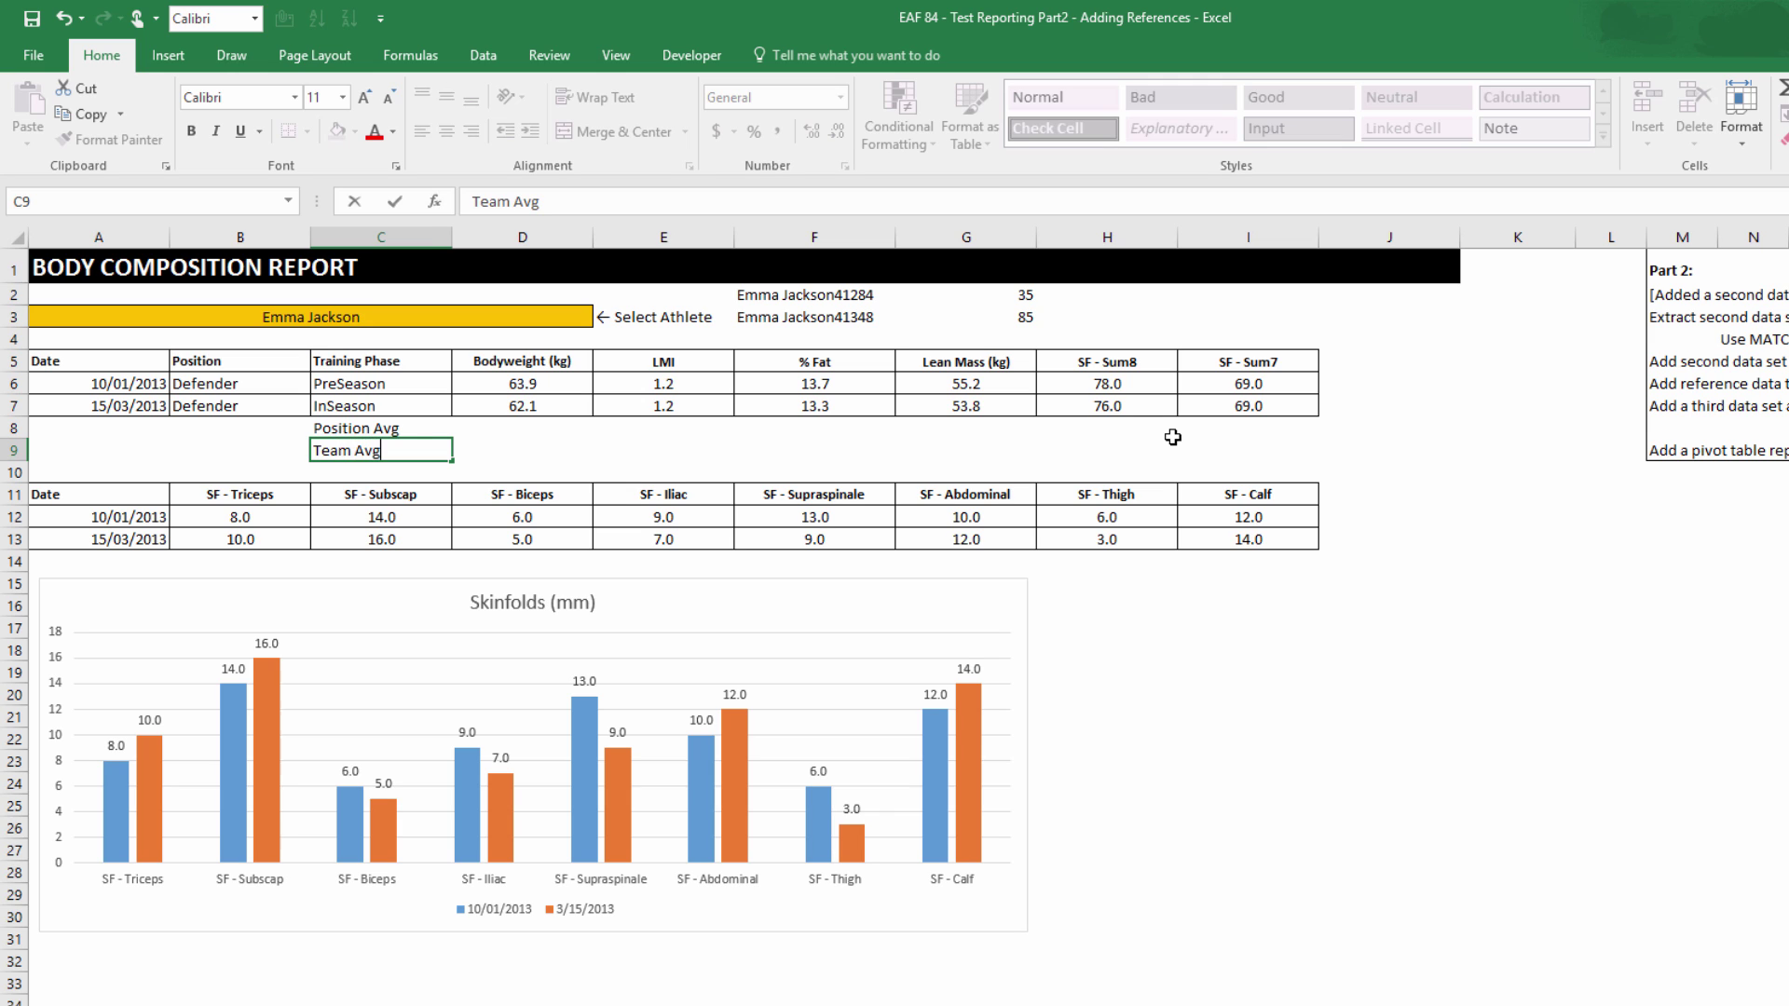
{"action": "key", "text": "Tab"}
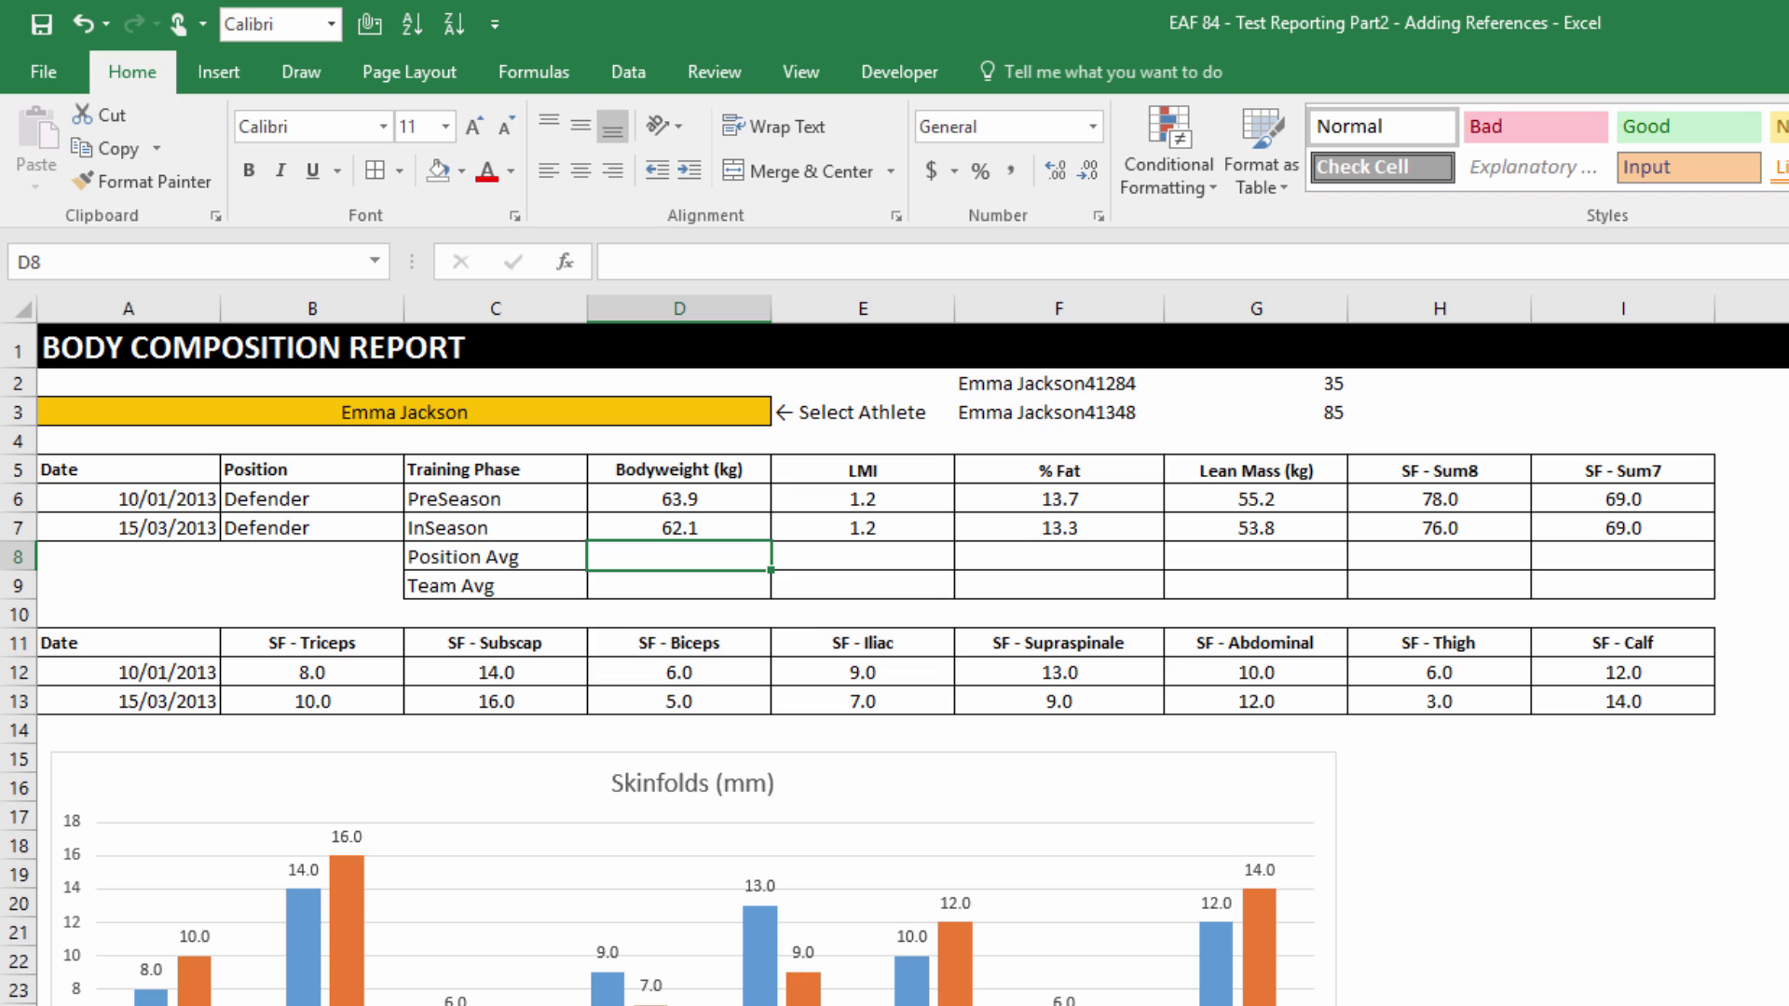
Enter =AVERAGEIF(TBLSFData[Position],$B$6,TBLSFData[Bodyweight (kg)]) in D8.
{"action": "type", "text": "="}
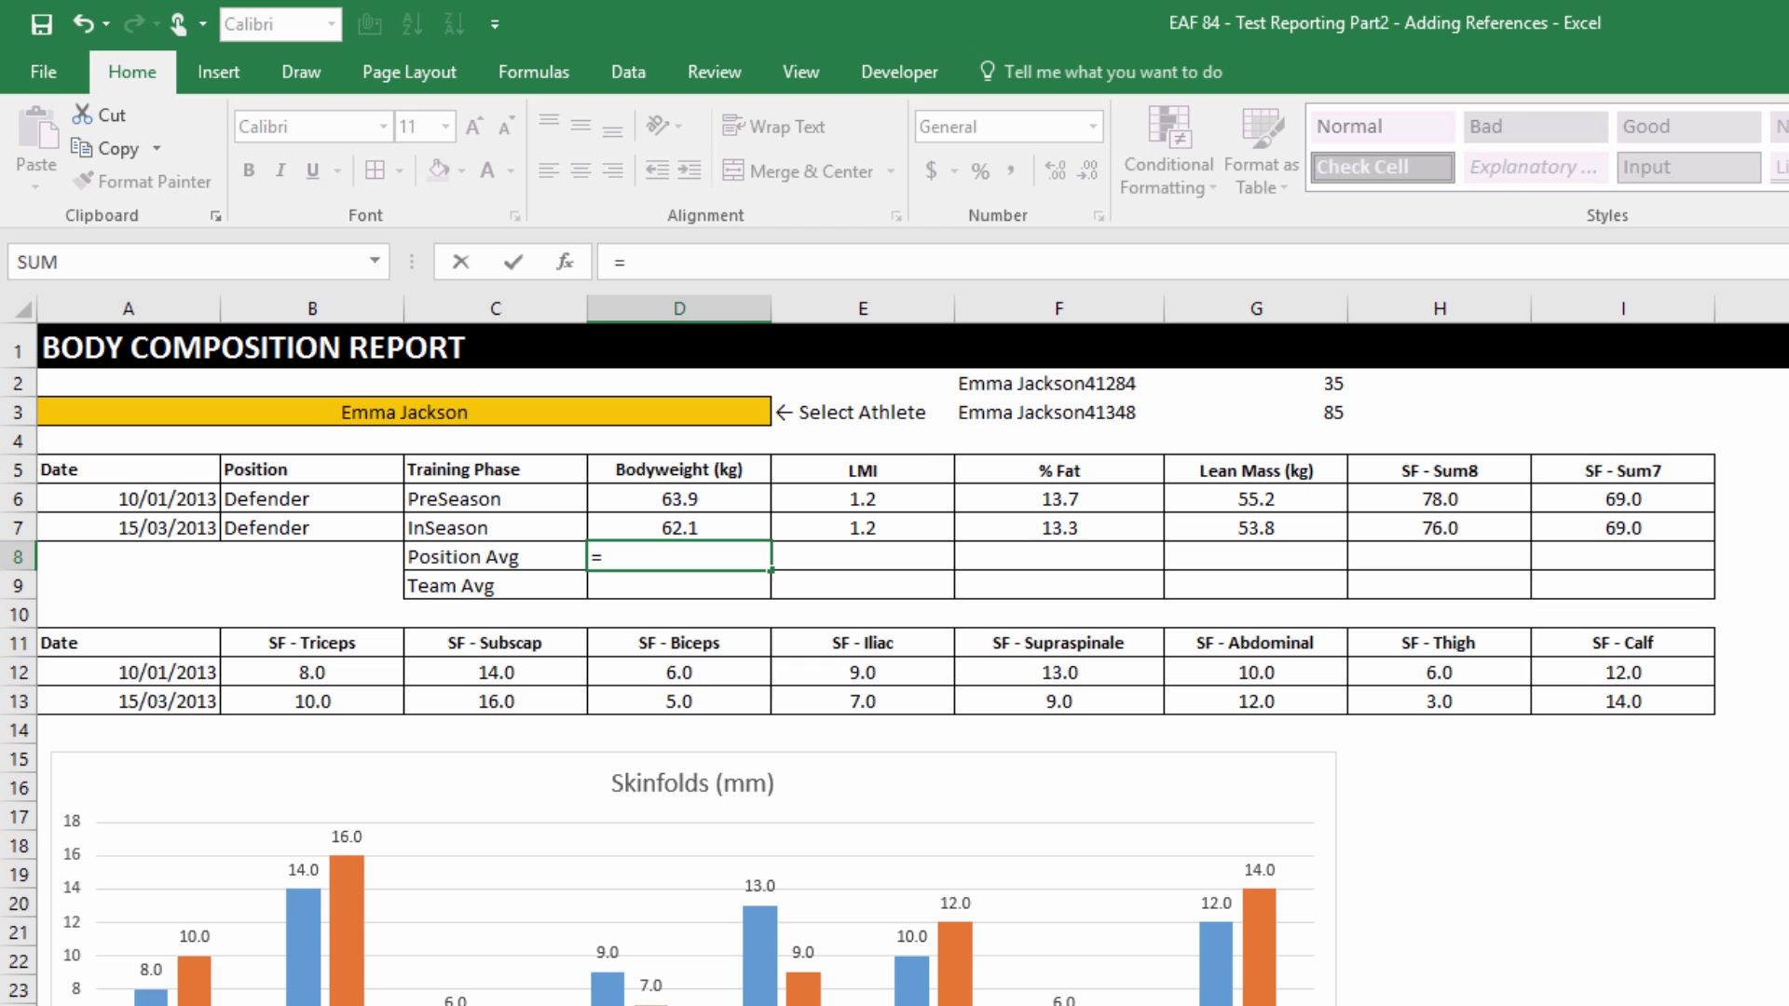
{"action": "type", "text": "average"}
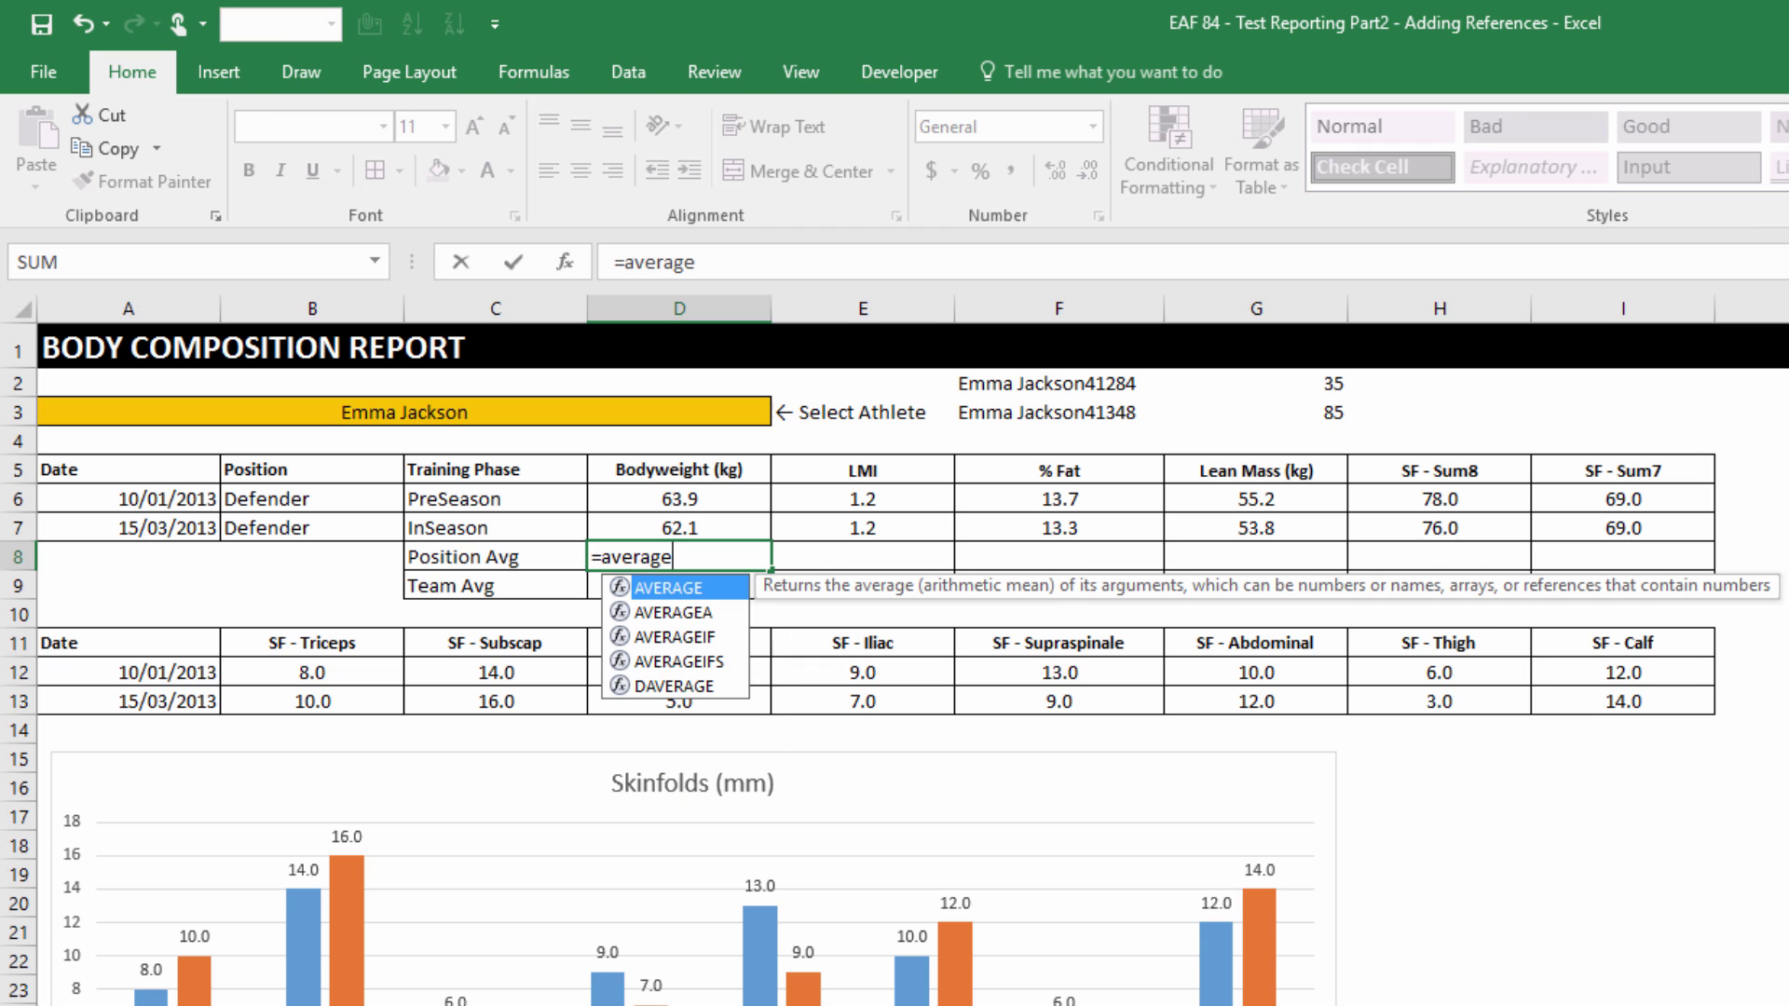
{"action": "type", "text": "if("}
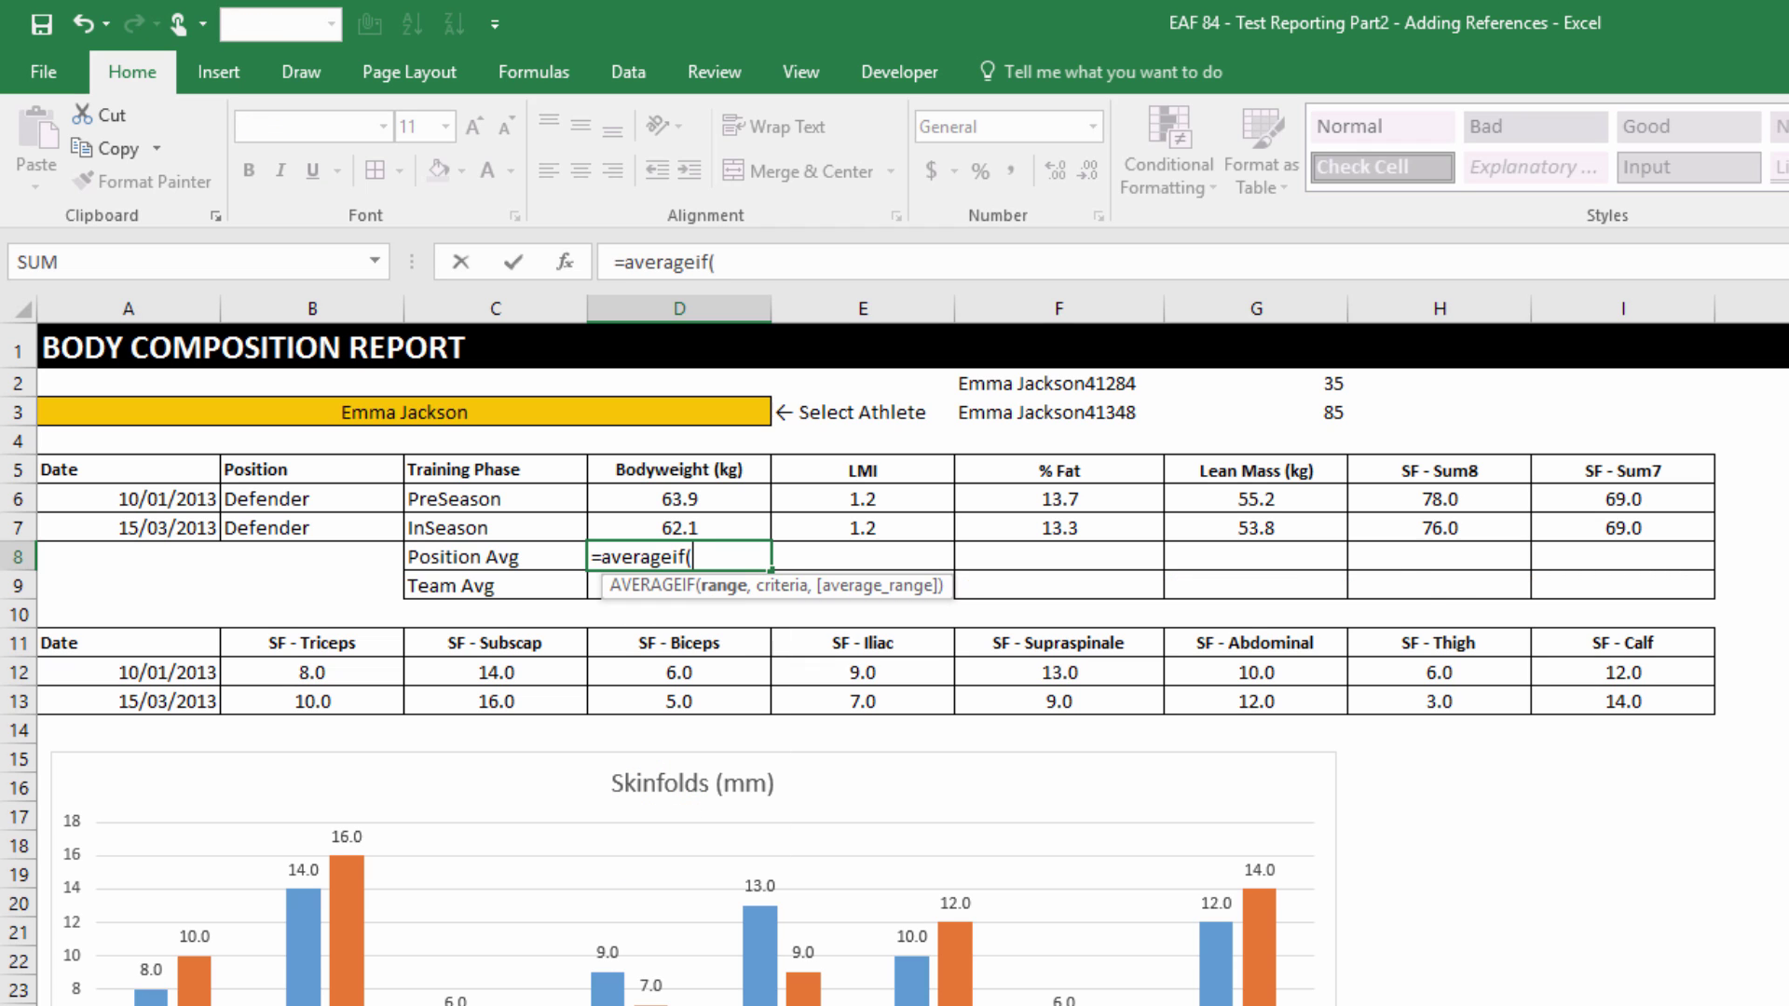
{"action": "type", "text": "TBLSFData"}
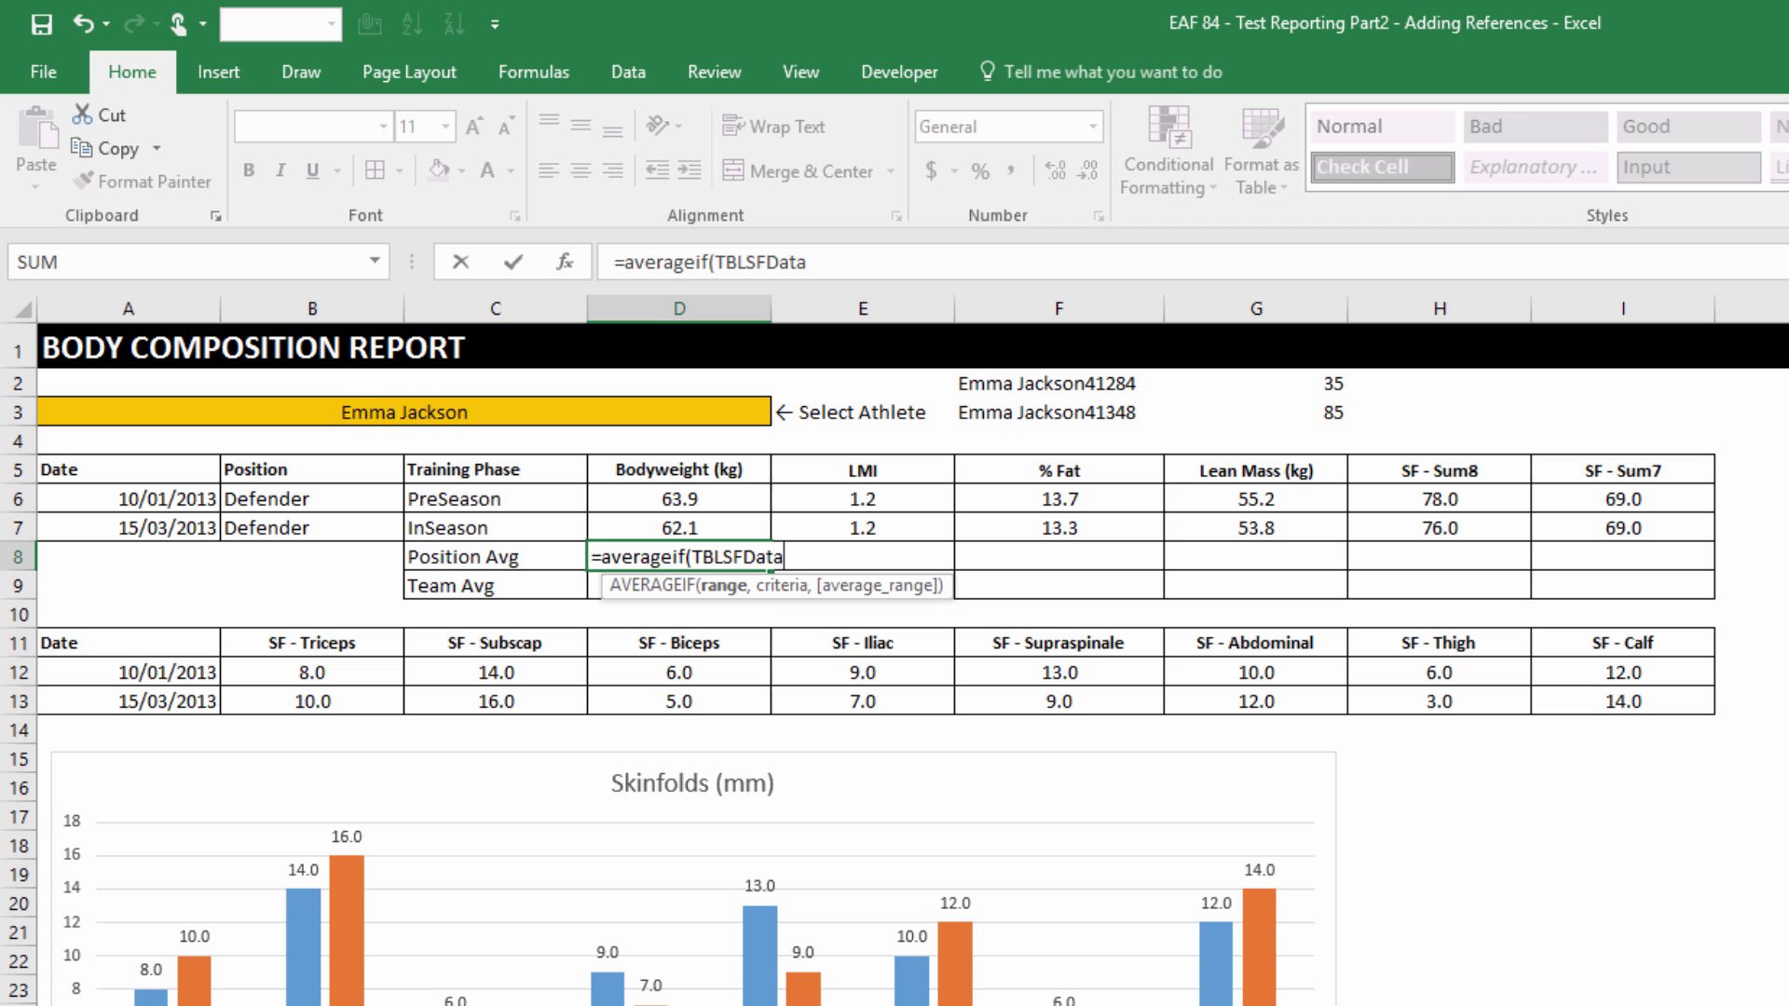
{"action": "type", "text": "["}
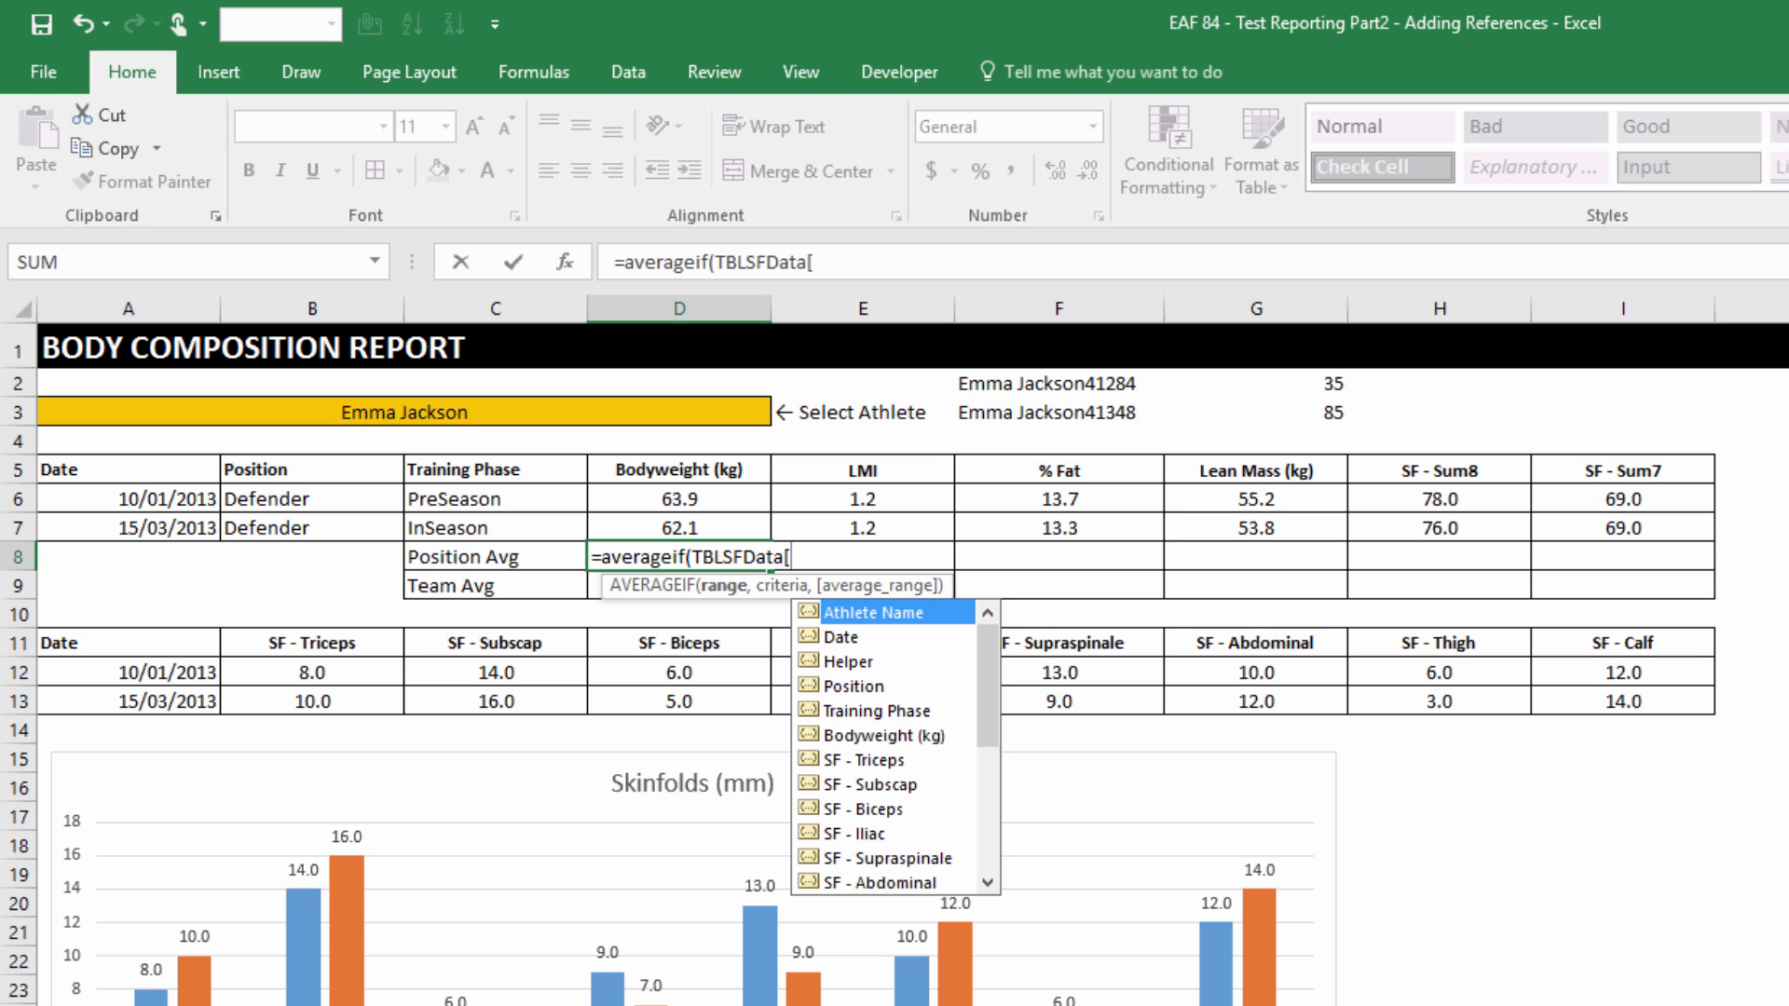
{"action": "key", "text": "Down"}
{"action": "key", "text": "Down"}
{"action": "key", "text": "Down"}
{"action": "key", "text": "Escape"}
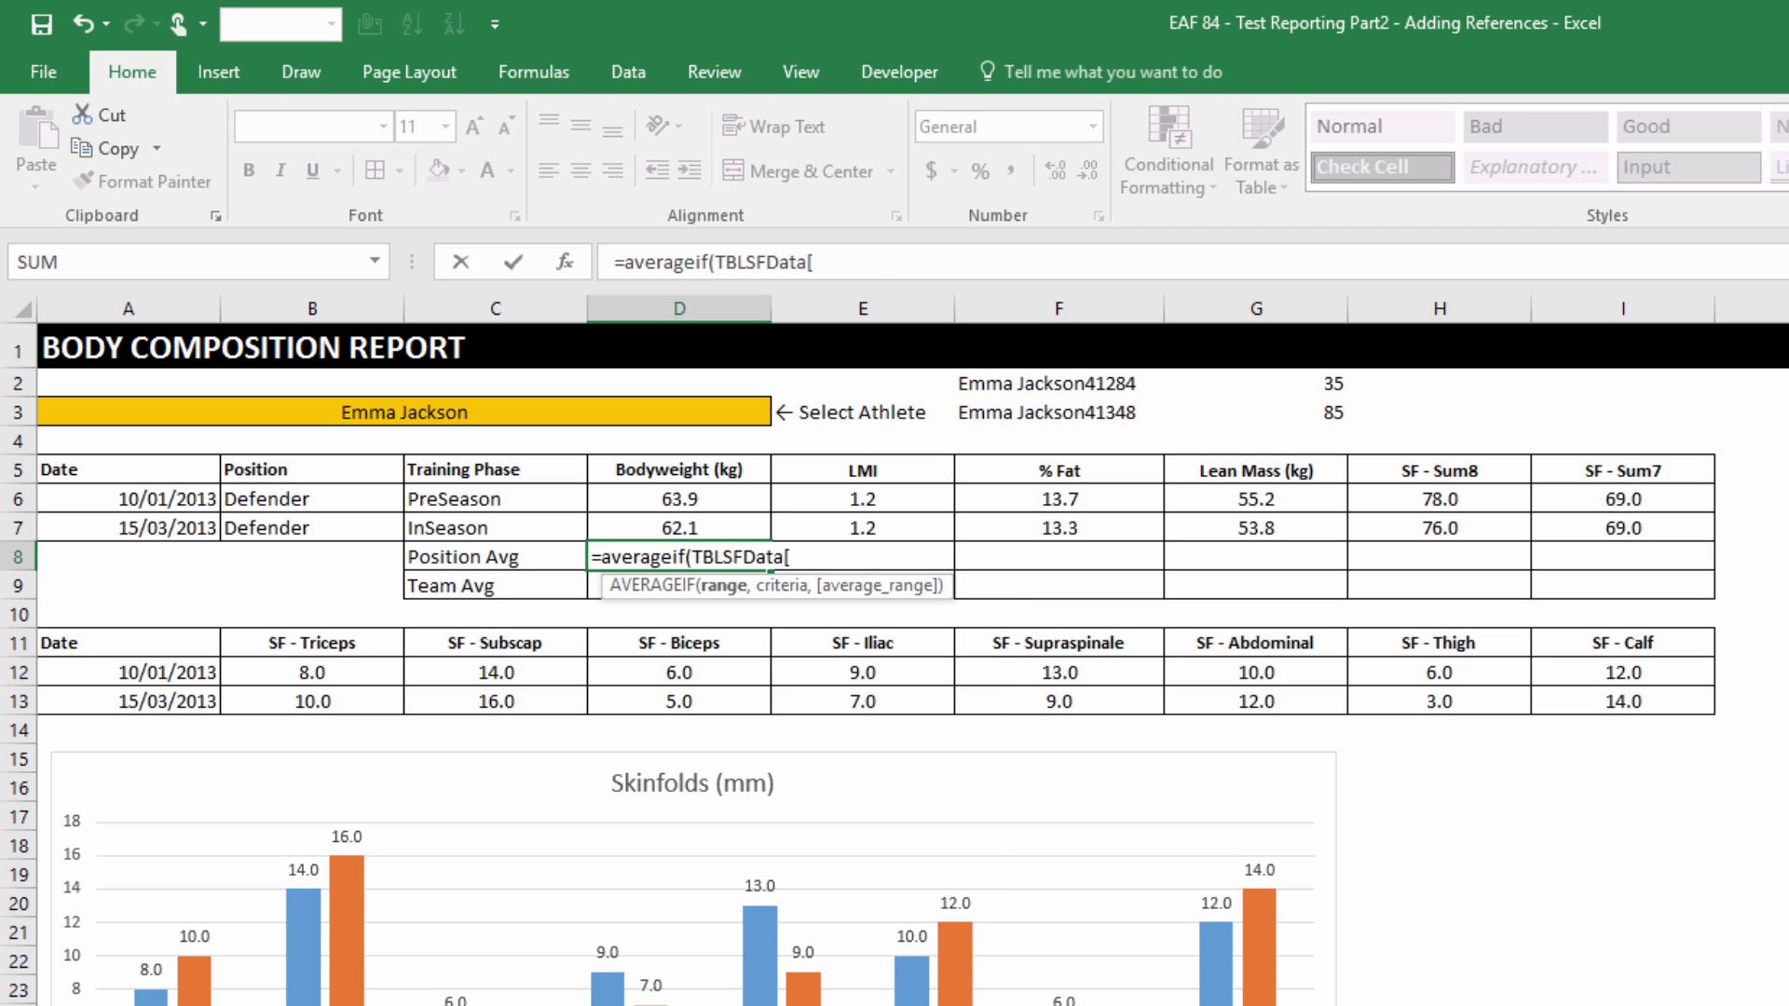
{"action": "type", "text": "]"}
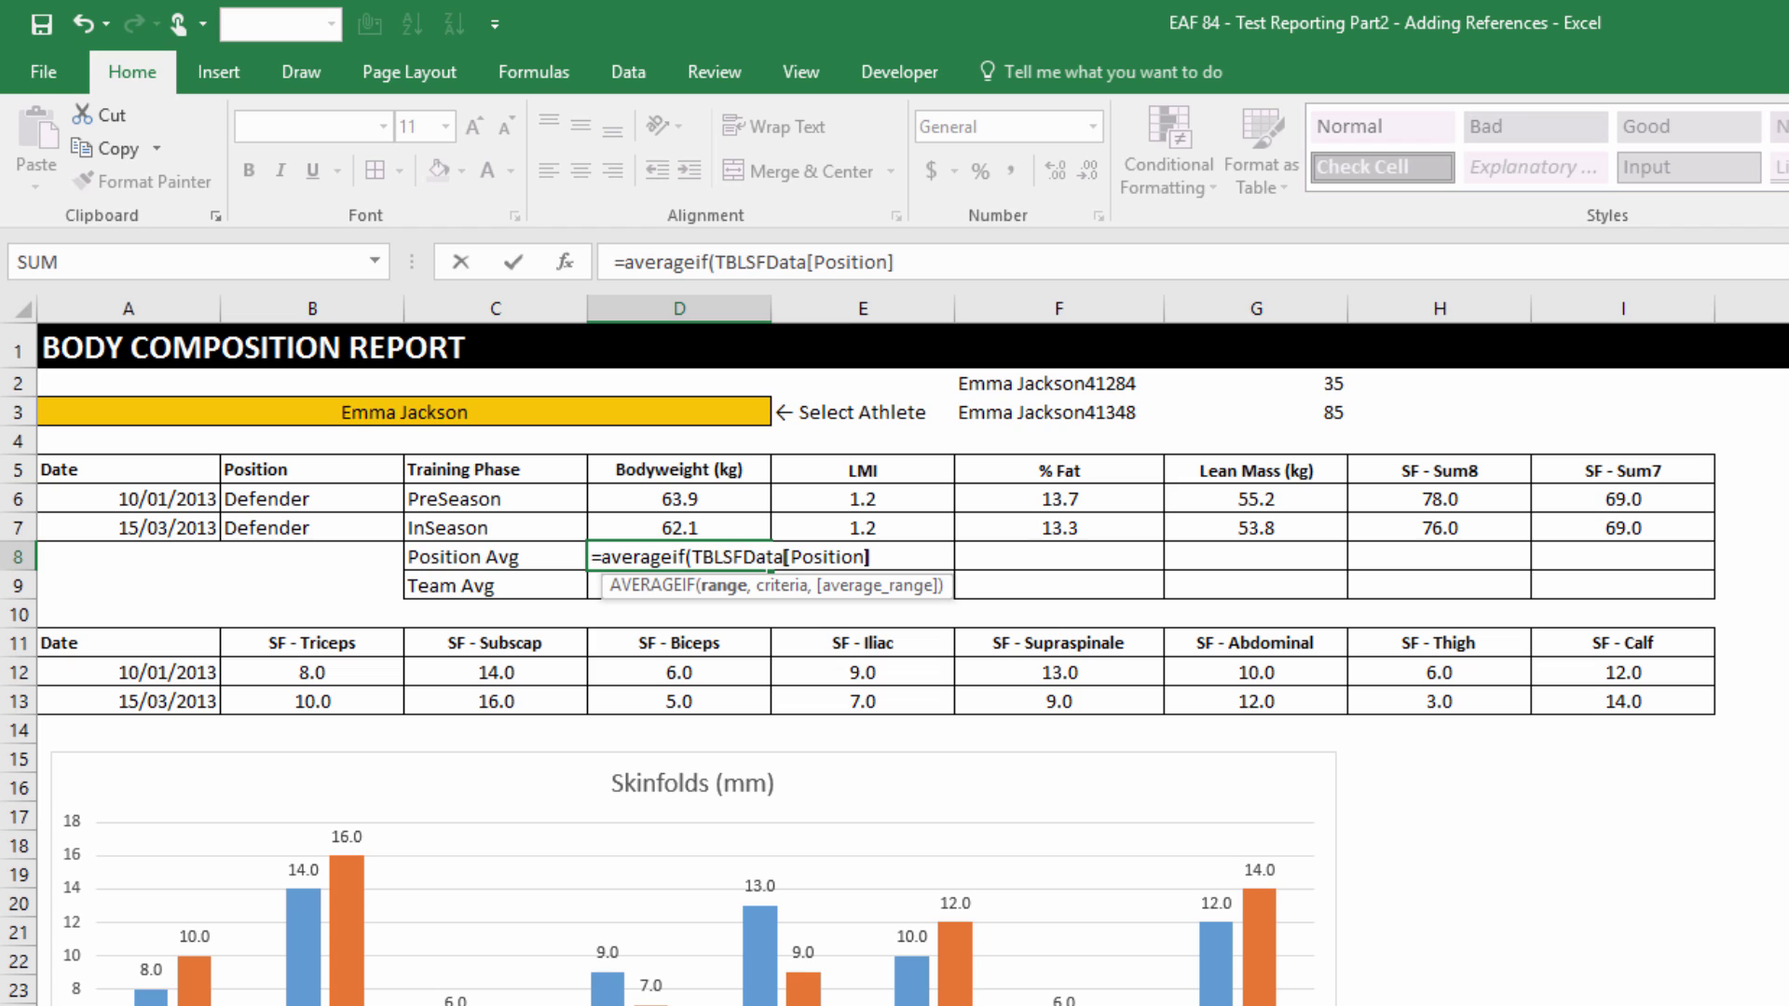
{"action": "type", "text": ","}
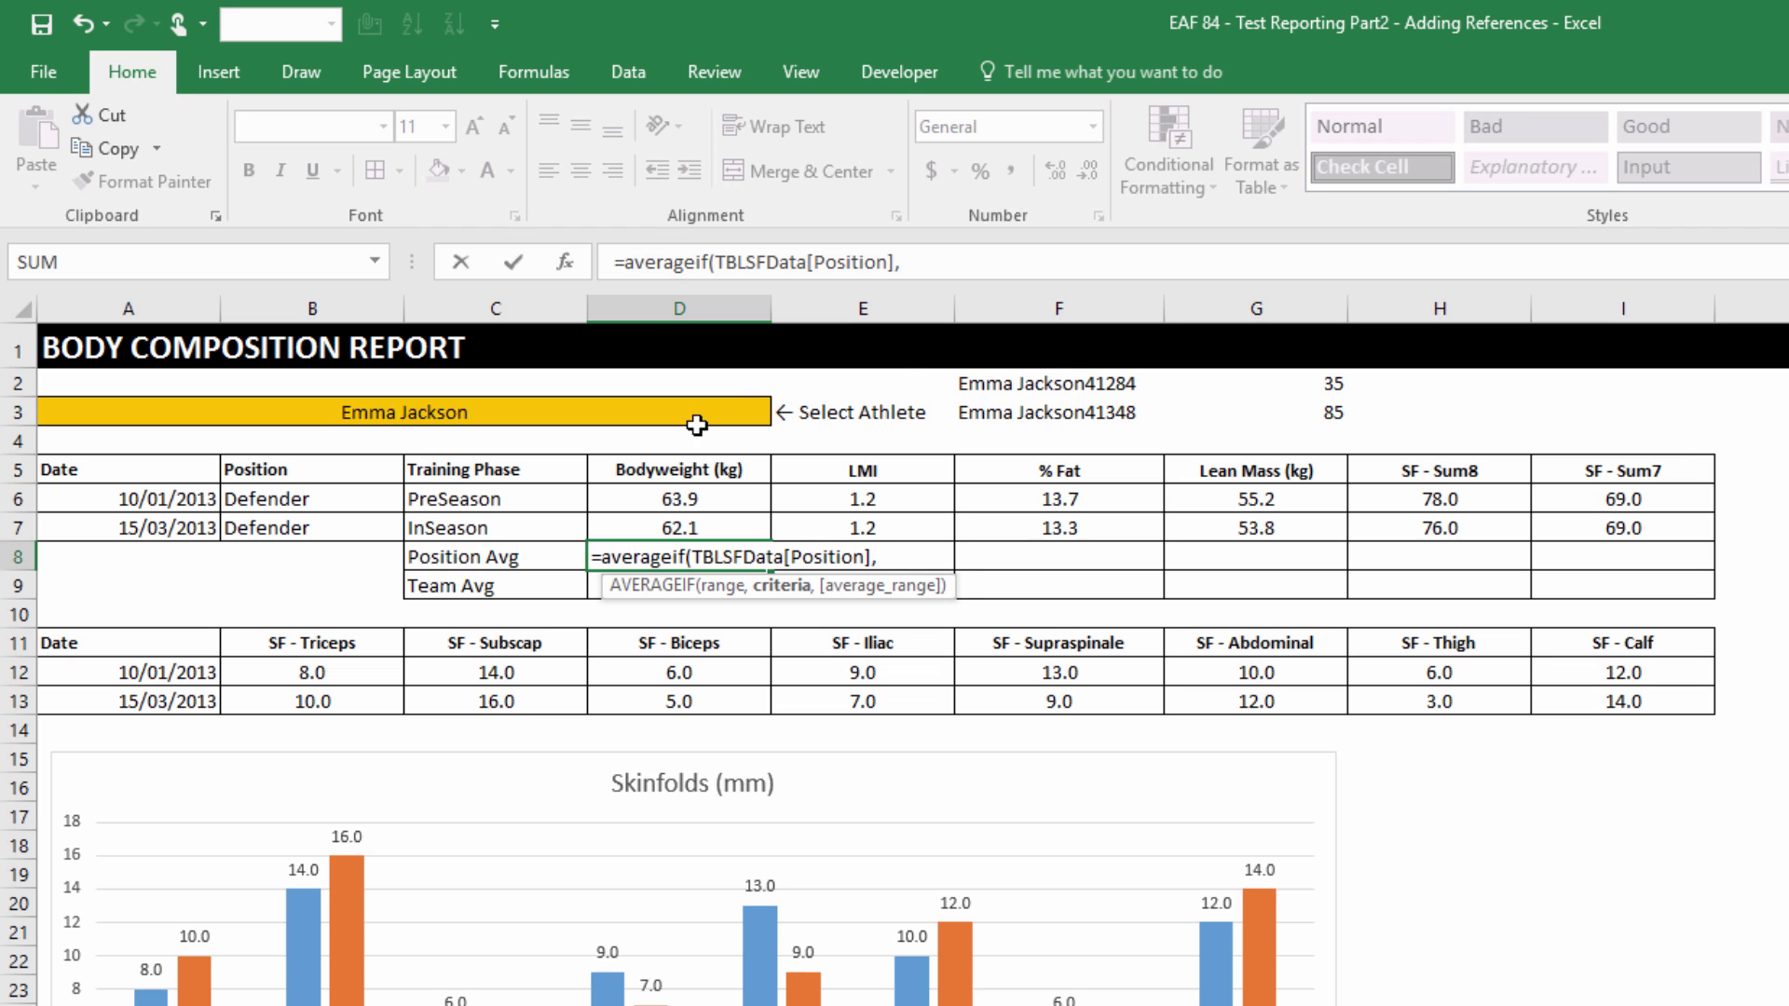
{"action": "left_click", "coordinate": [304, 506]}
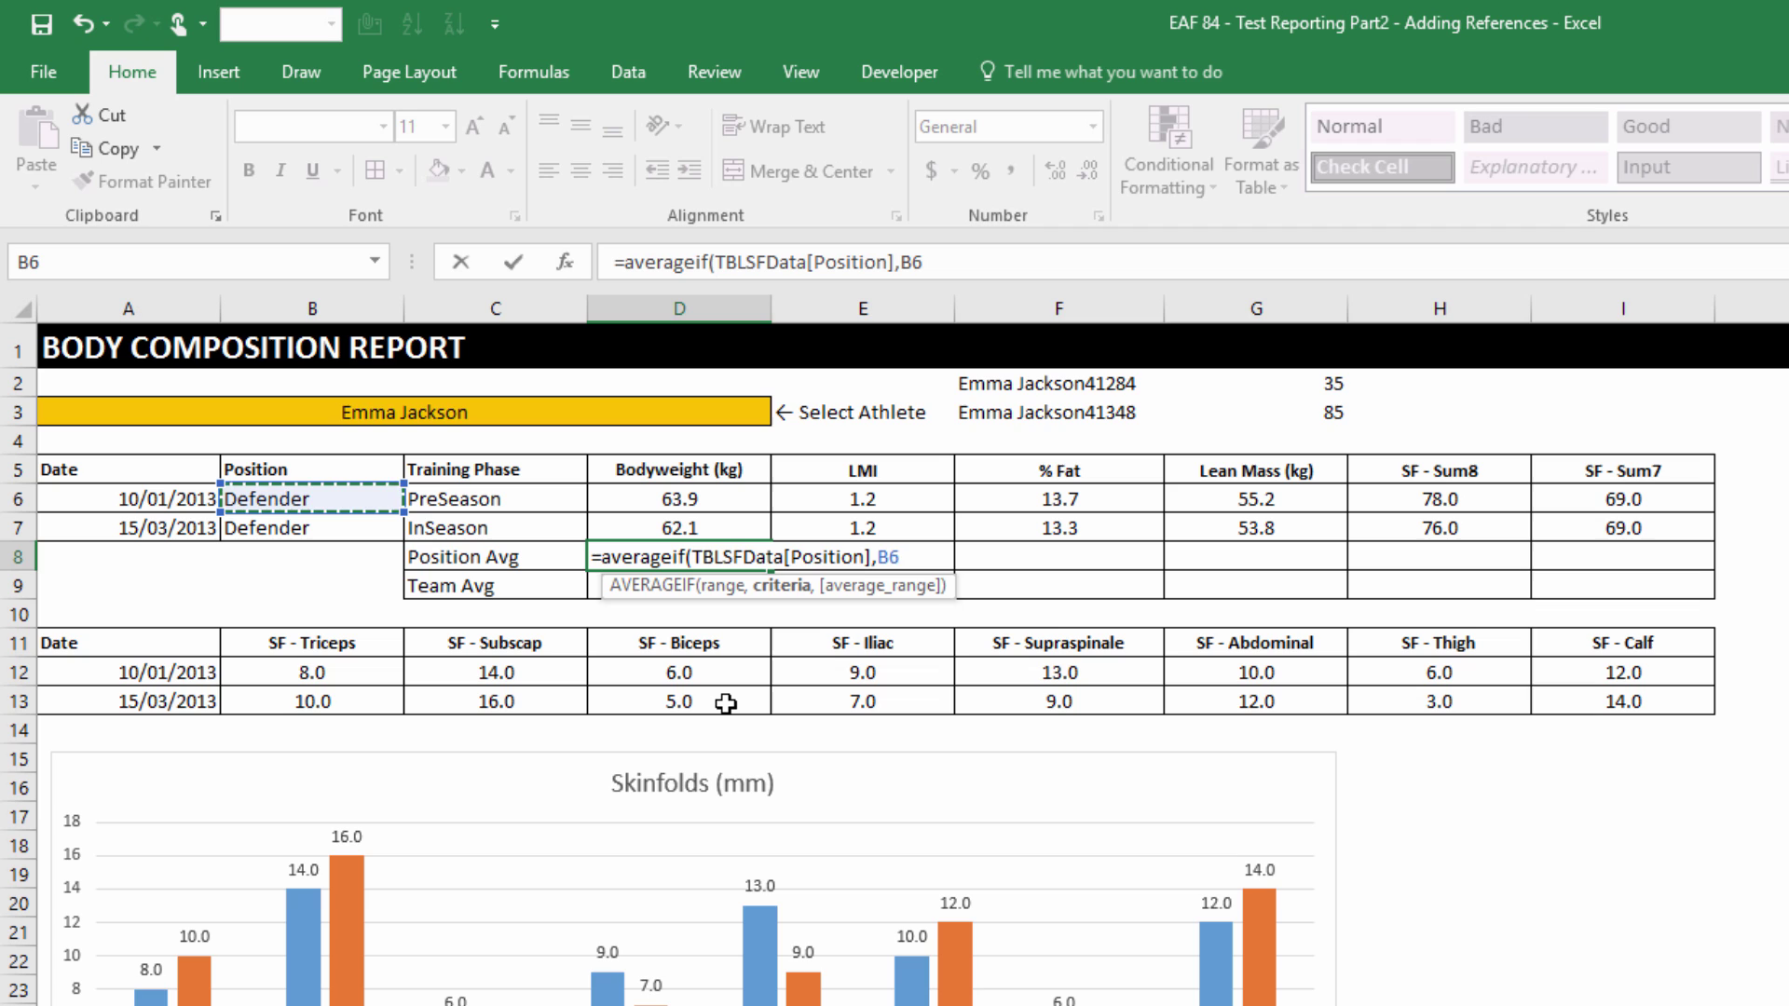
{"action": "key", "text": "F4"}
{"action": "type", "text": ","}
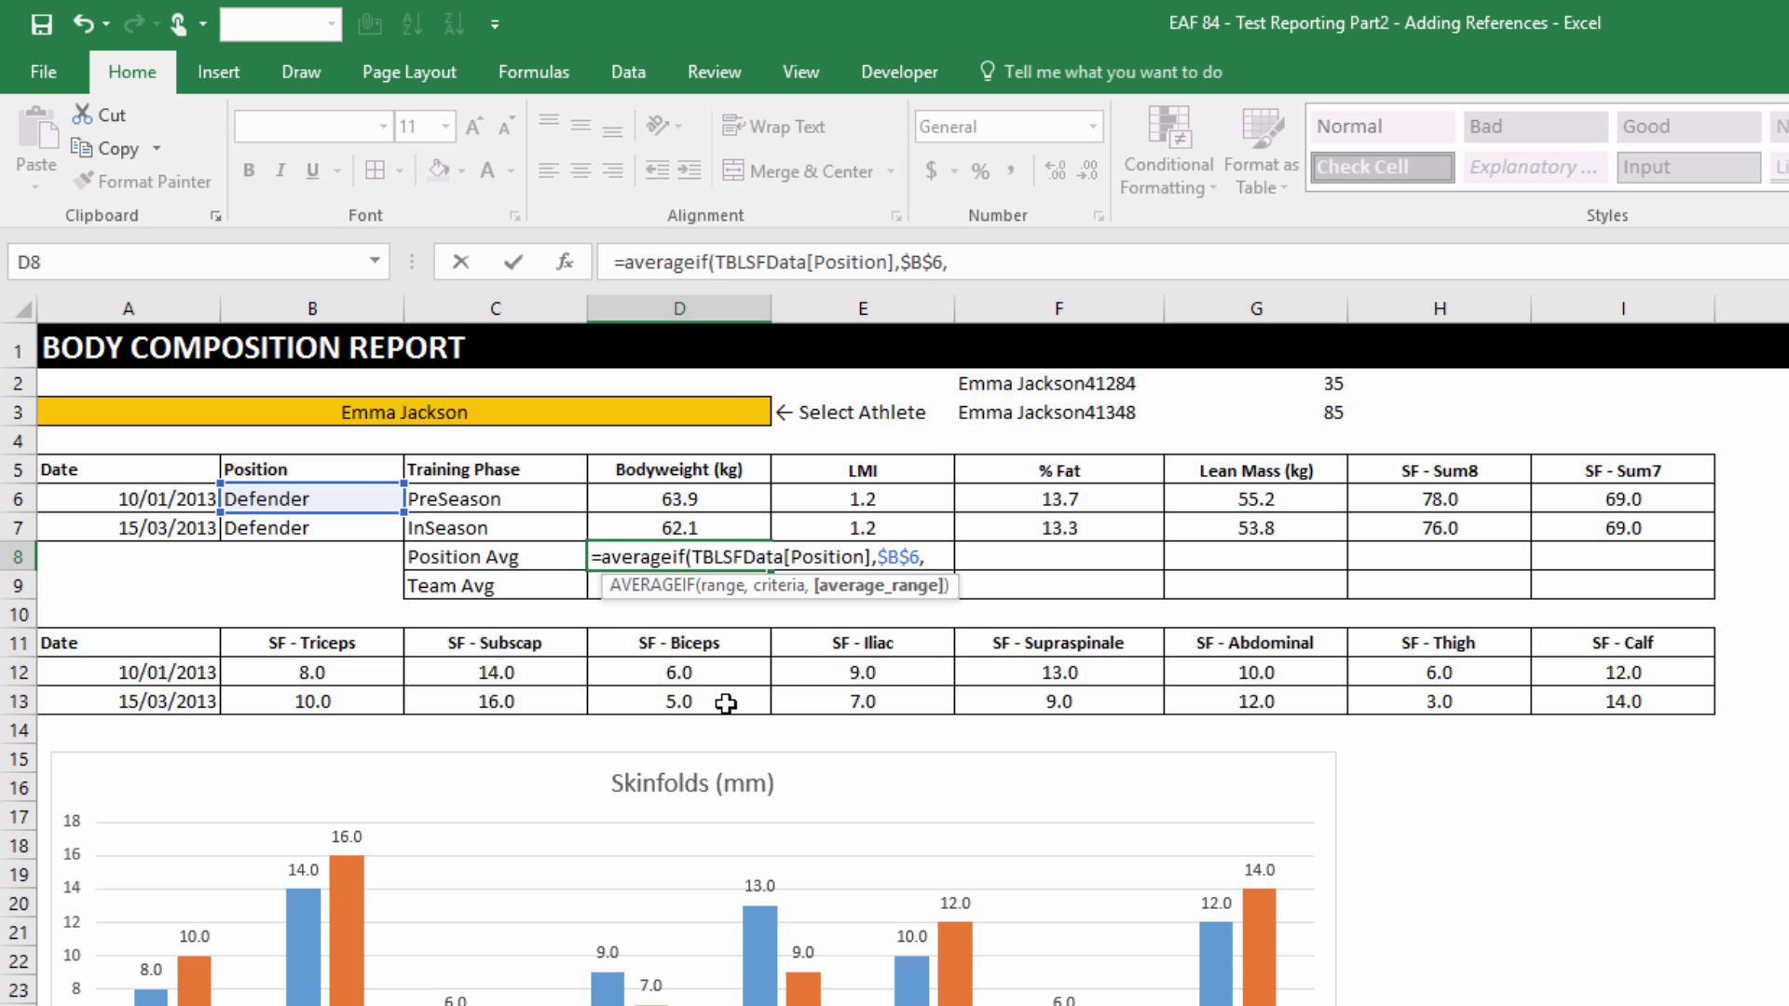
{"action": "type", "text": "TBLSFData["}
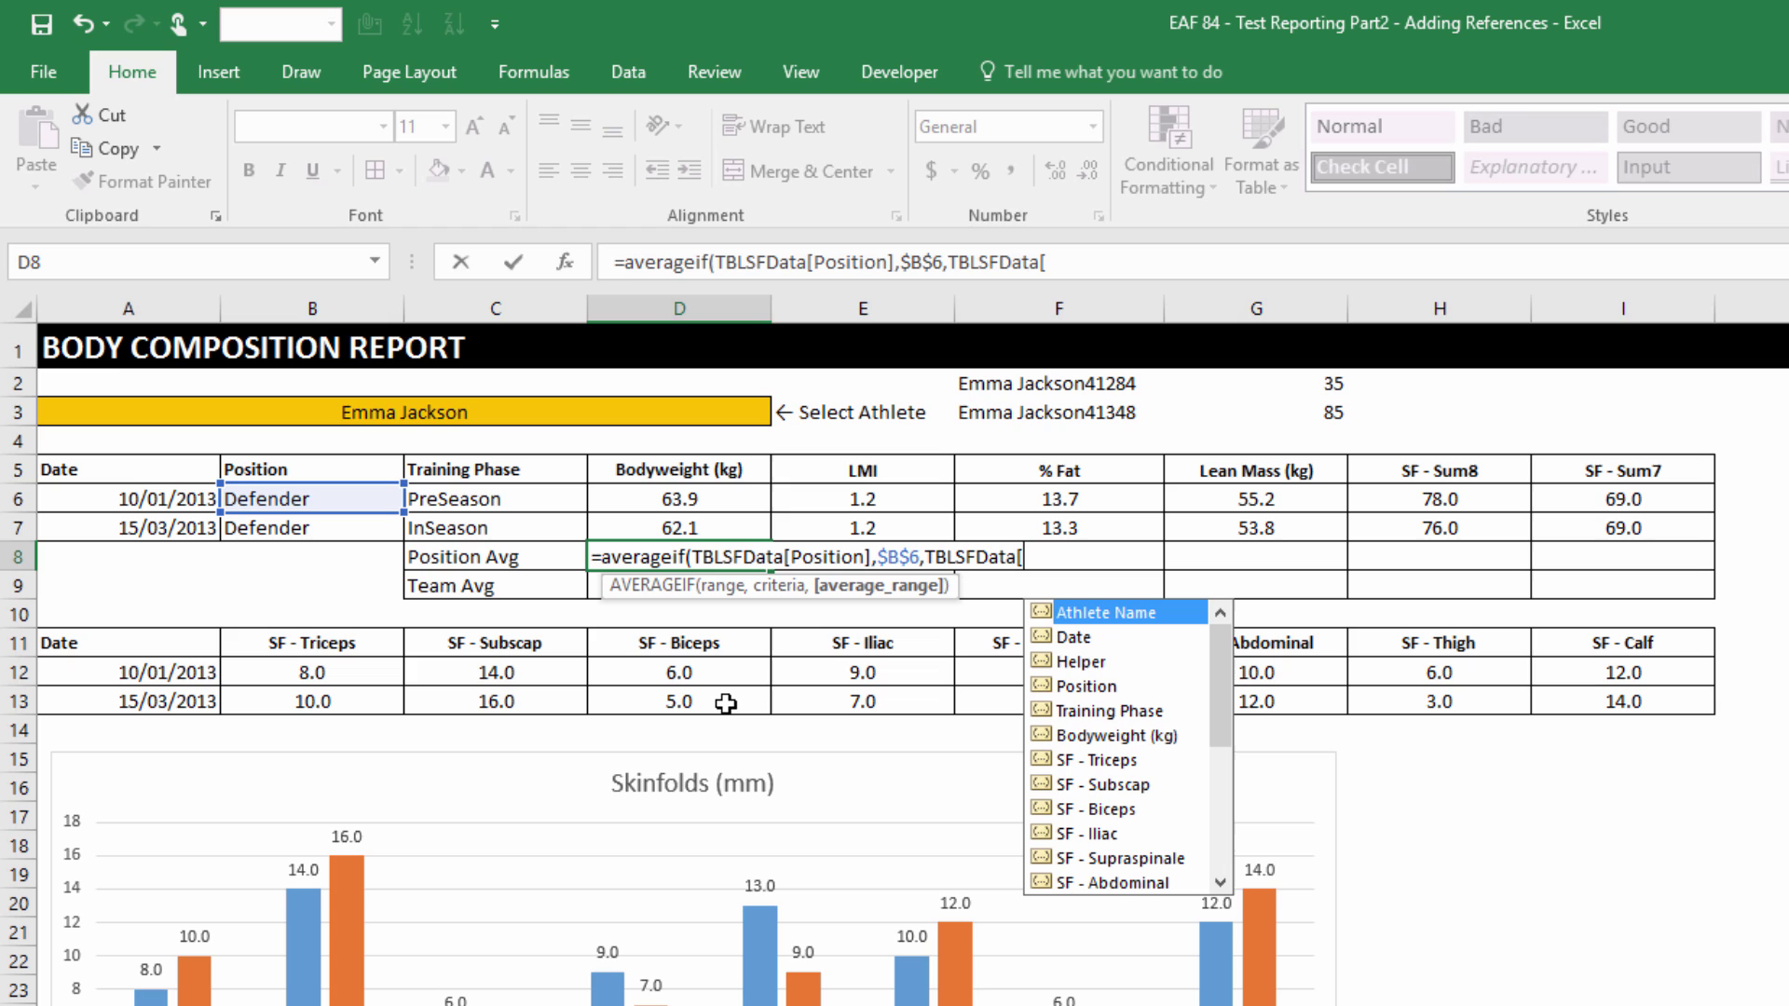
{"action": "key", "text": "Down"}
{"action": "key", "text": "Down"}
{"action": "key", "text": "Down"}
{"action": "key", "text": "Down"}
{"action": "key", "text": "Down"}
{"action": "key", "text": "Tab"}
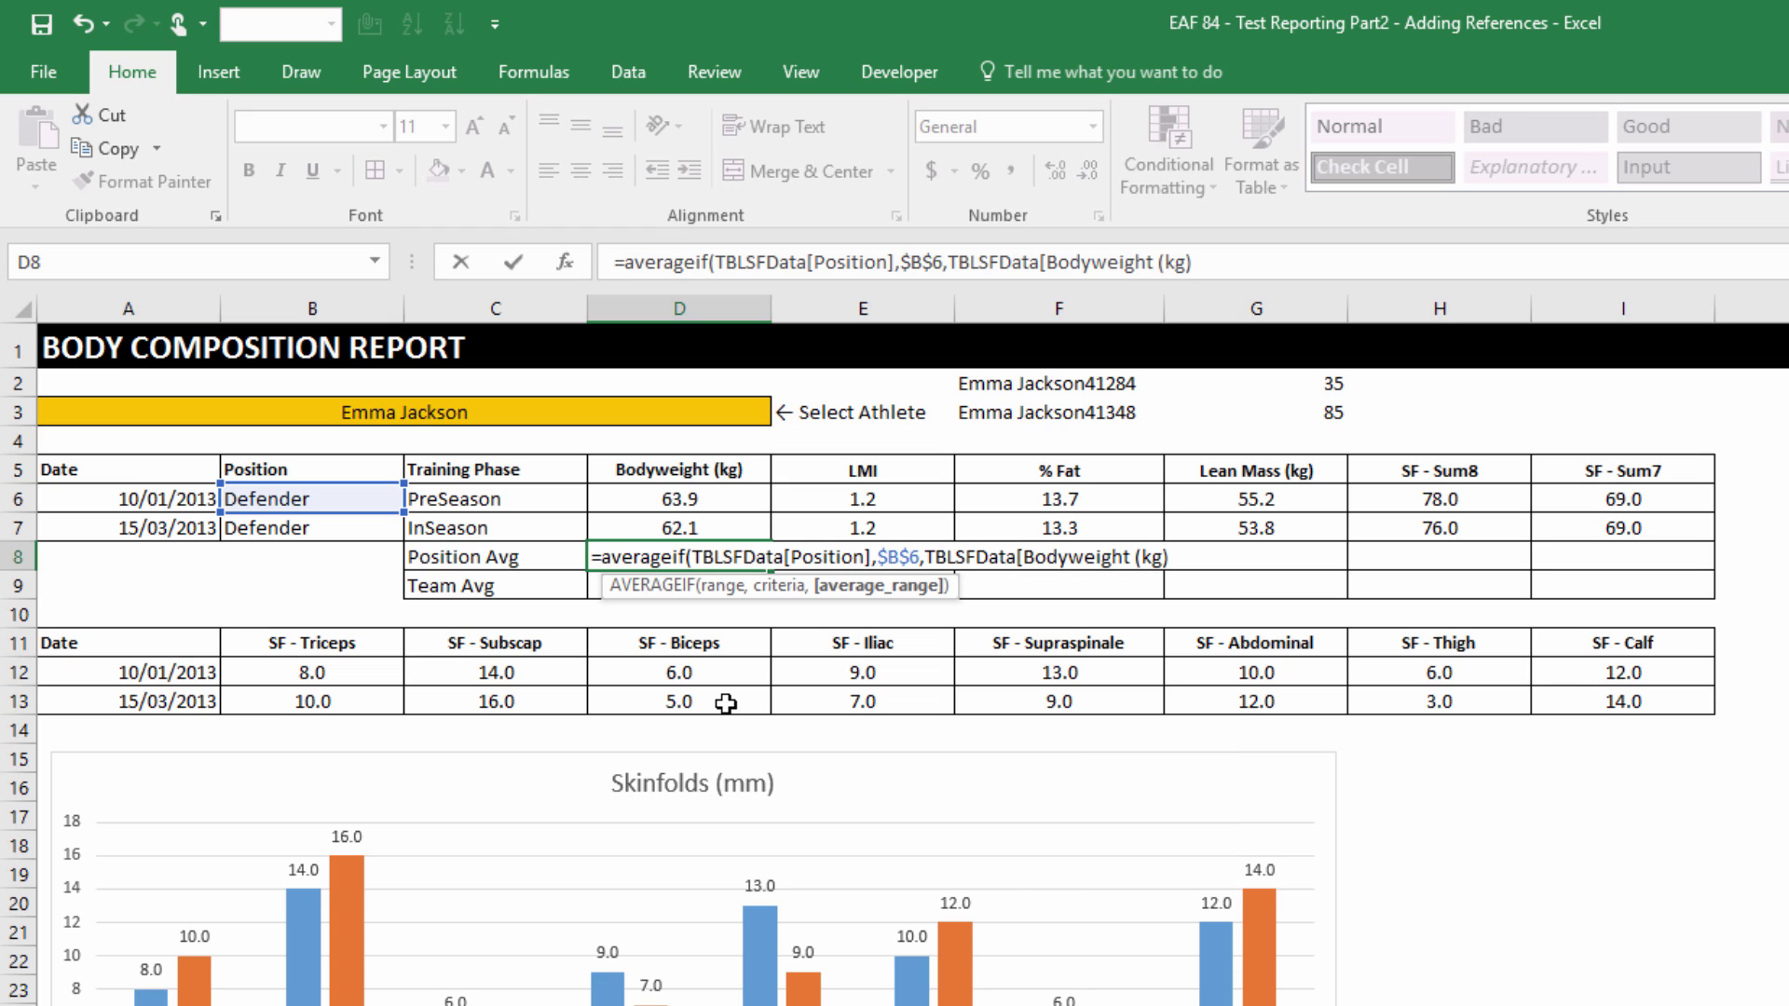
{"action": "type", "text": "])"}
{"action": "key", "text": "Return"}
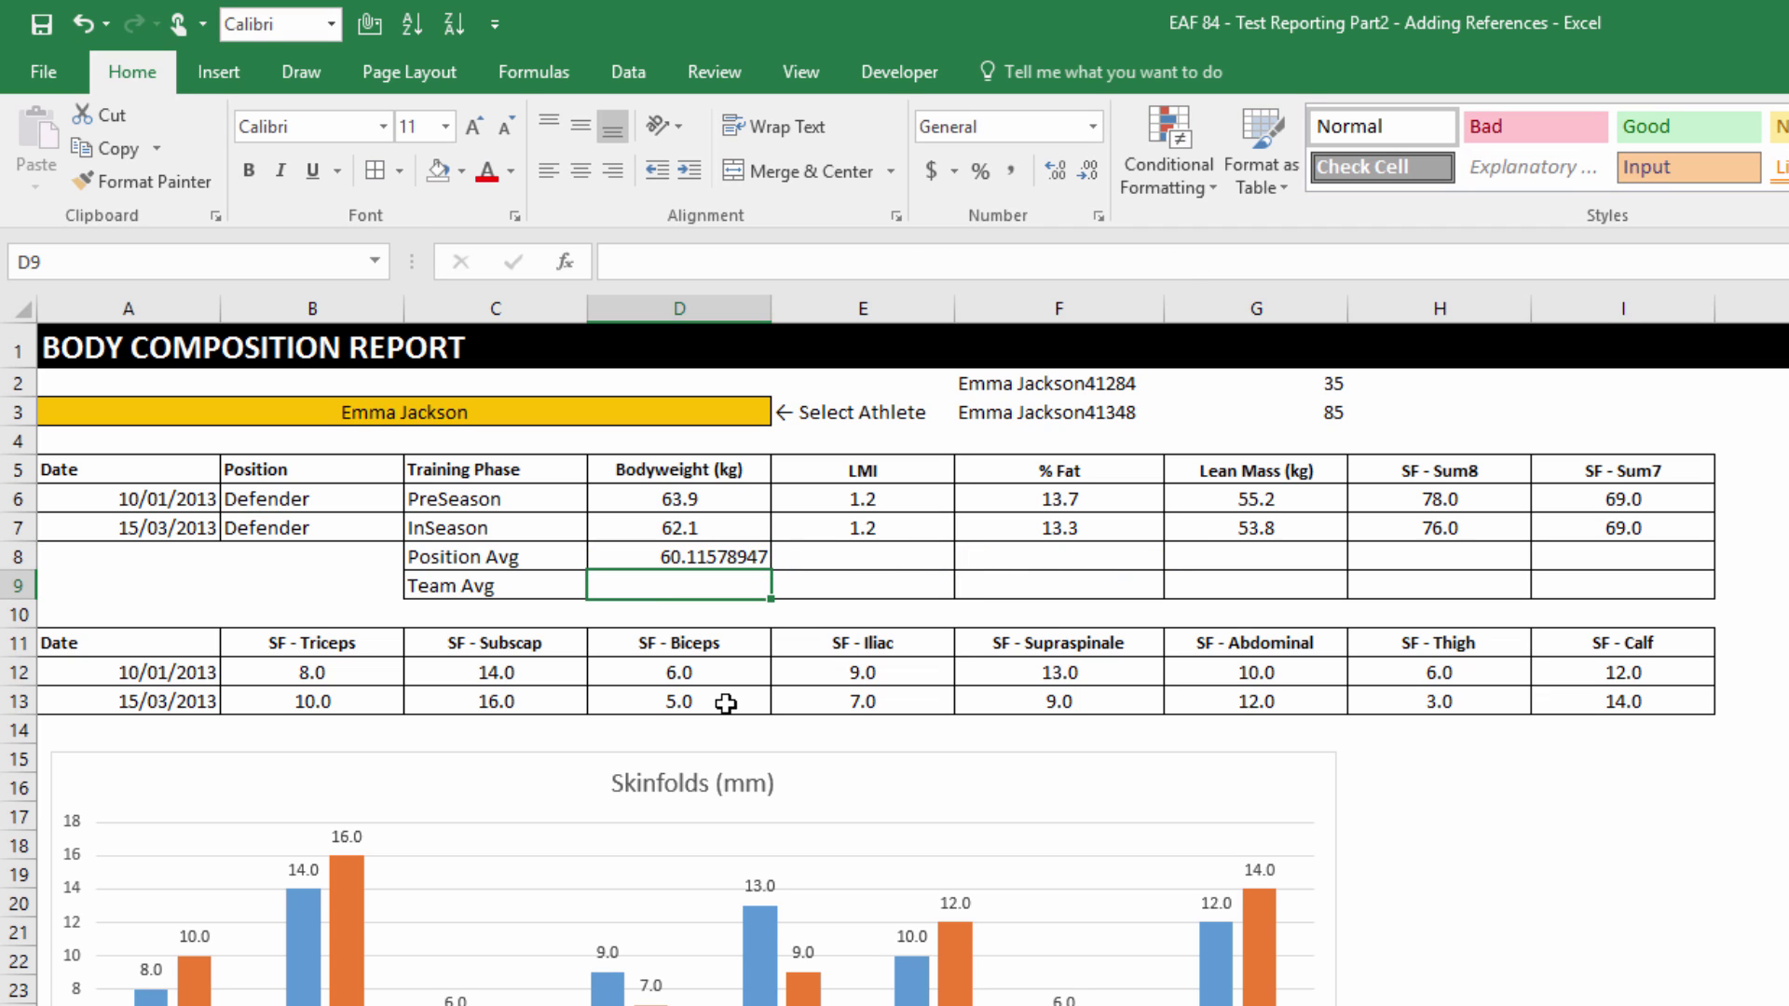
Copy D7's one-decimal number format onto D8 with Format Painter.
{"action": "left_click", "coordinate": [687, 527]}
{"action": "left_click", "coordinate": [177, 182]}
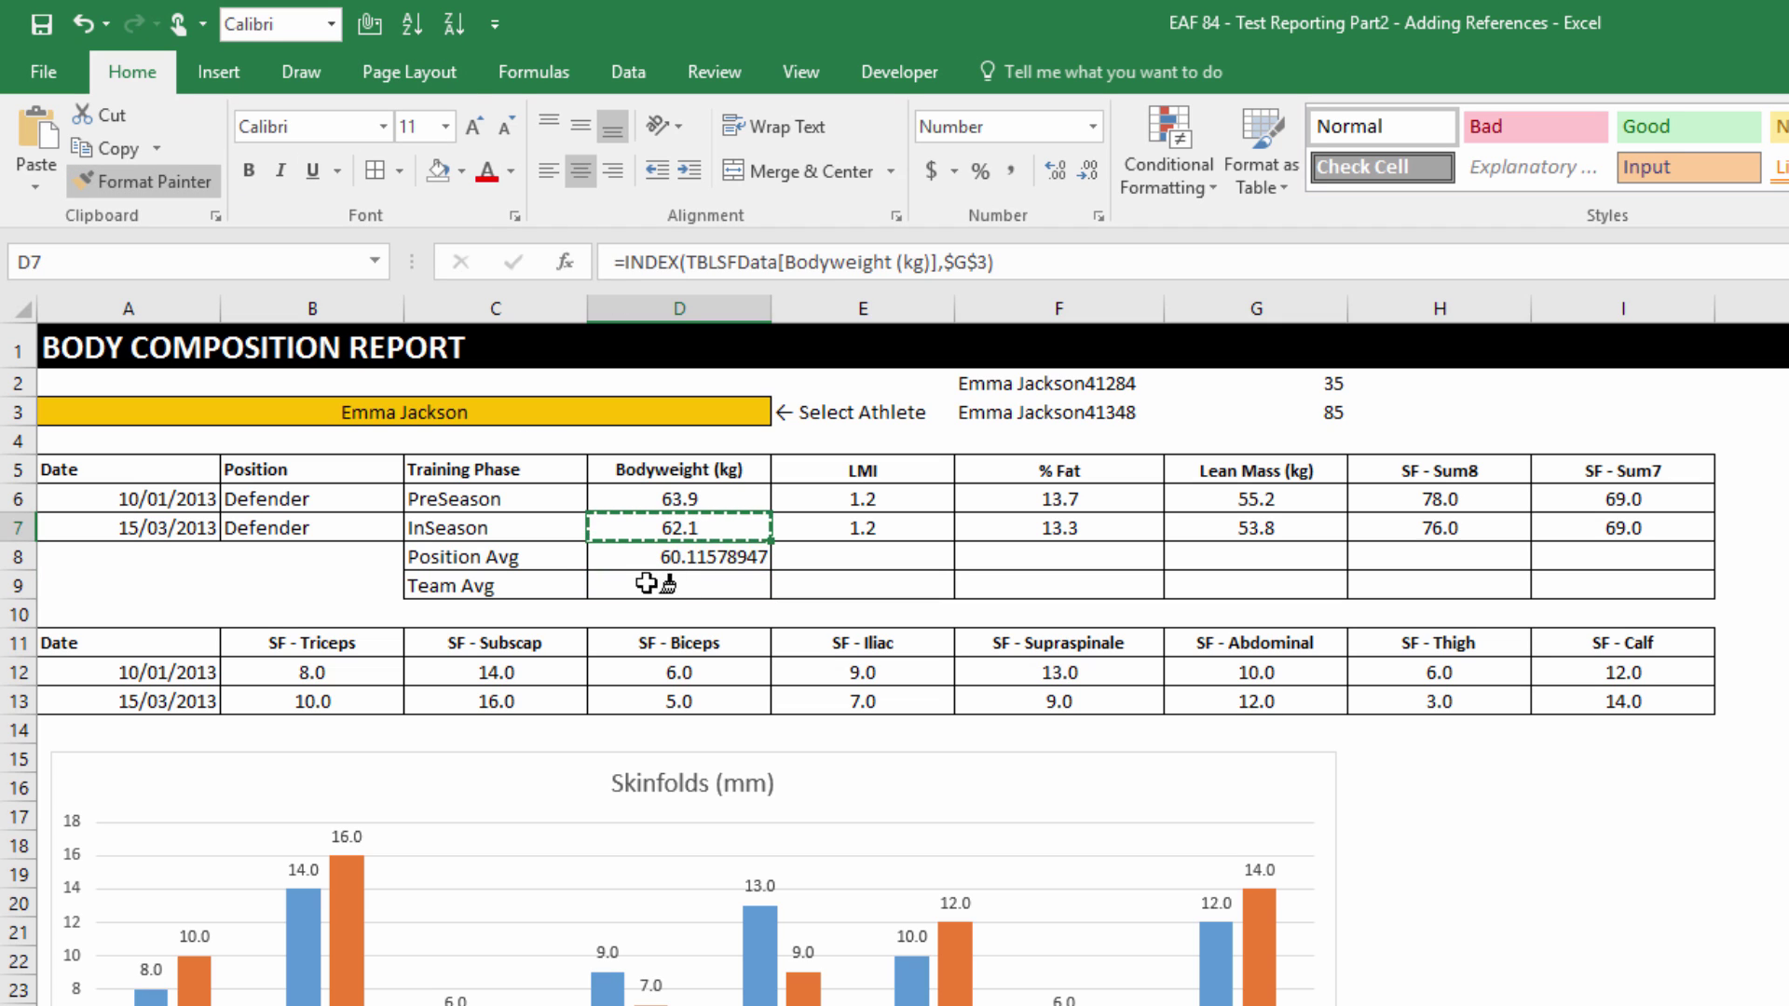
{"action": "left_click", "coordinate": [713, 556]}
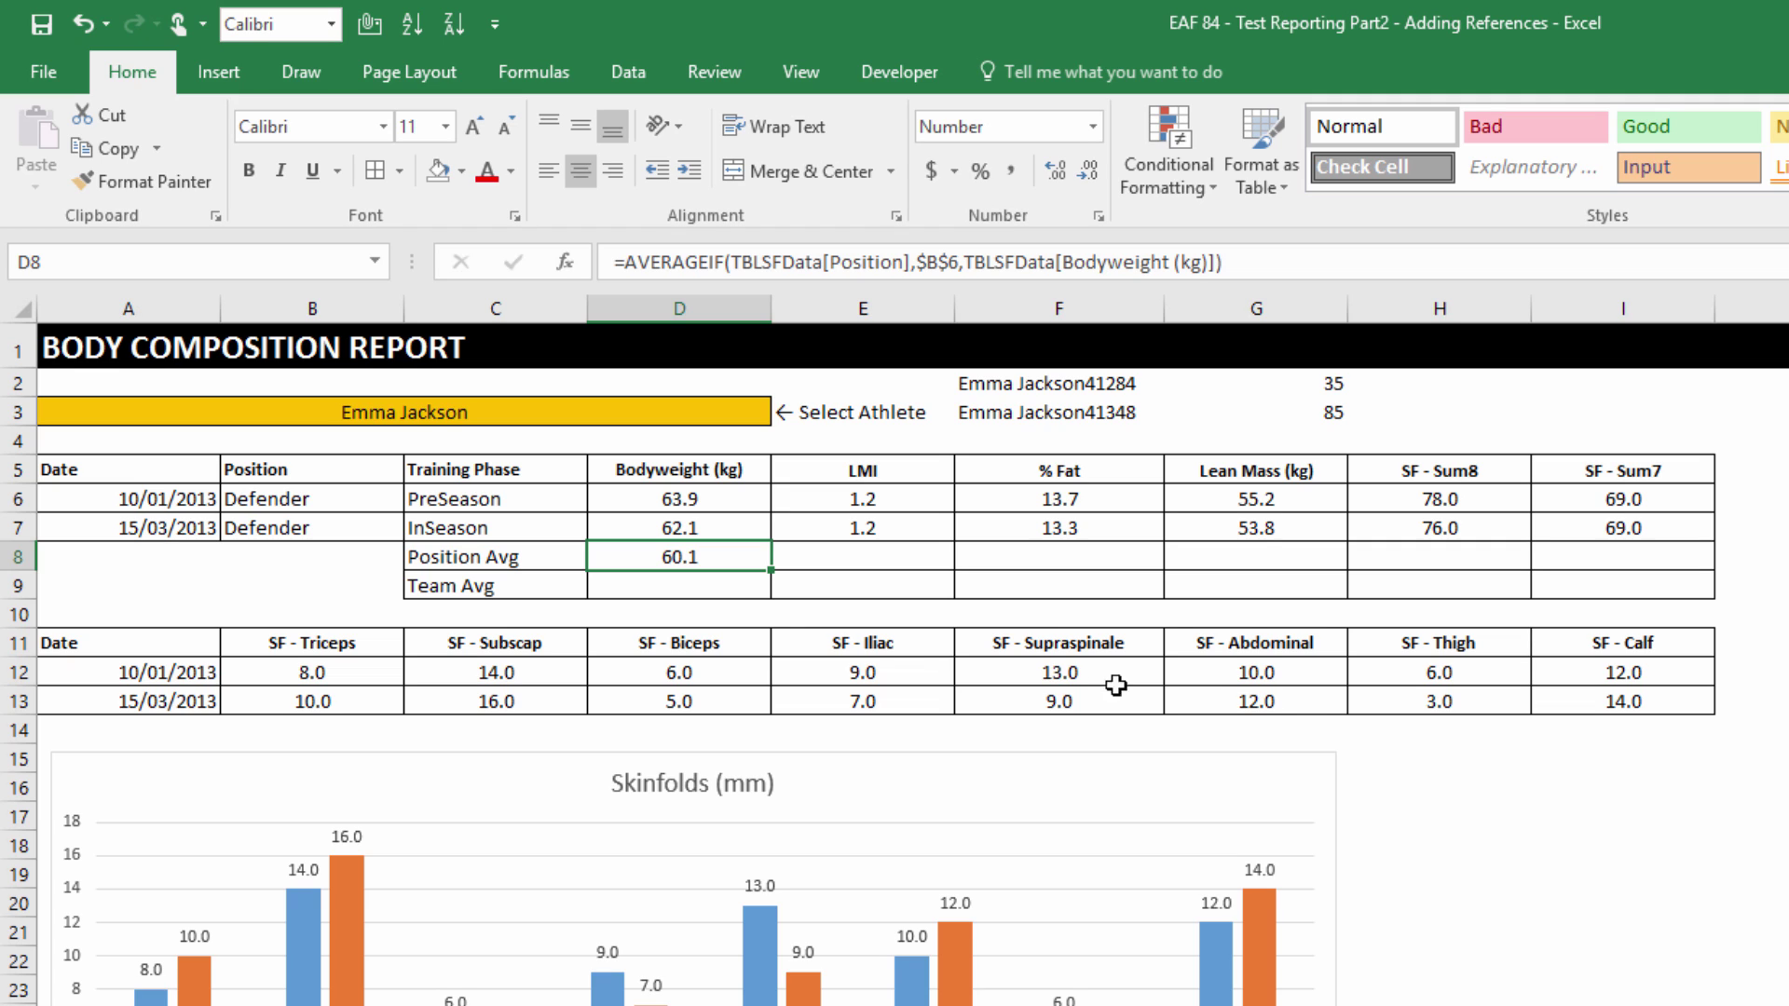
Enter =AVERAGE(TBLSFData[Bodyweight (kg)]) in D9 as the team average bodyweight.
{"action": "left_click", "coordinate": [713, 591]}
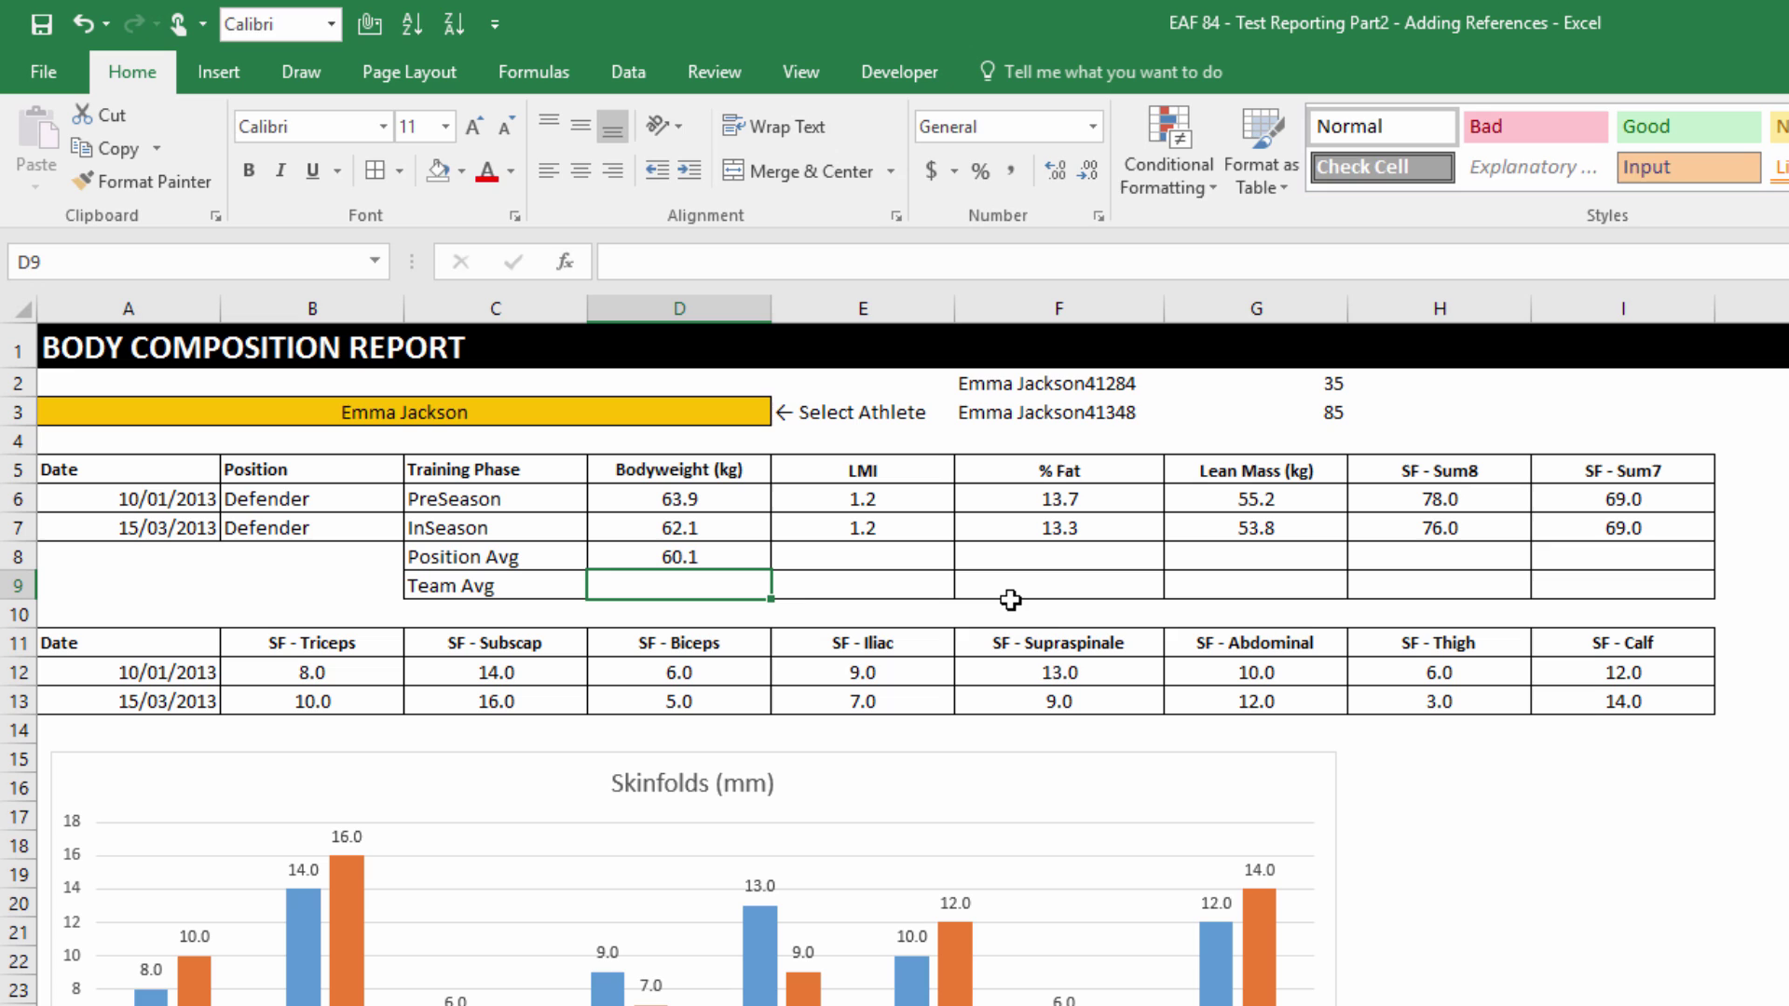
{"action": "type", "text": "=average"}
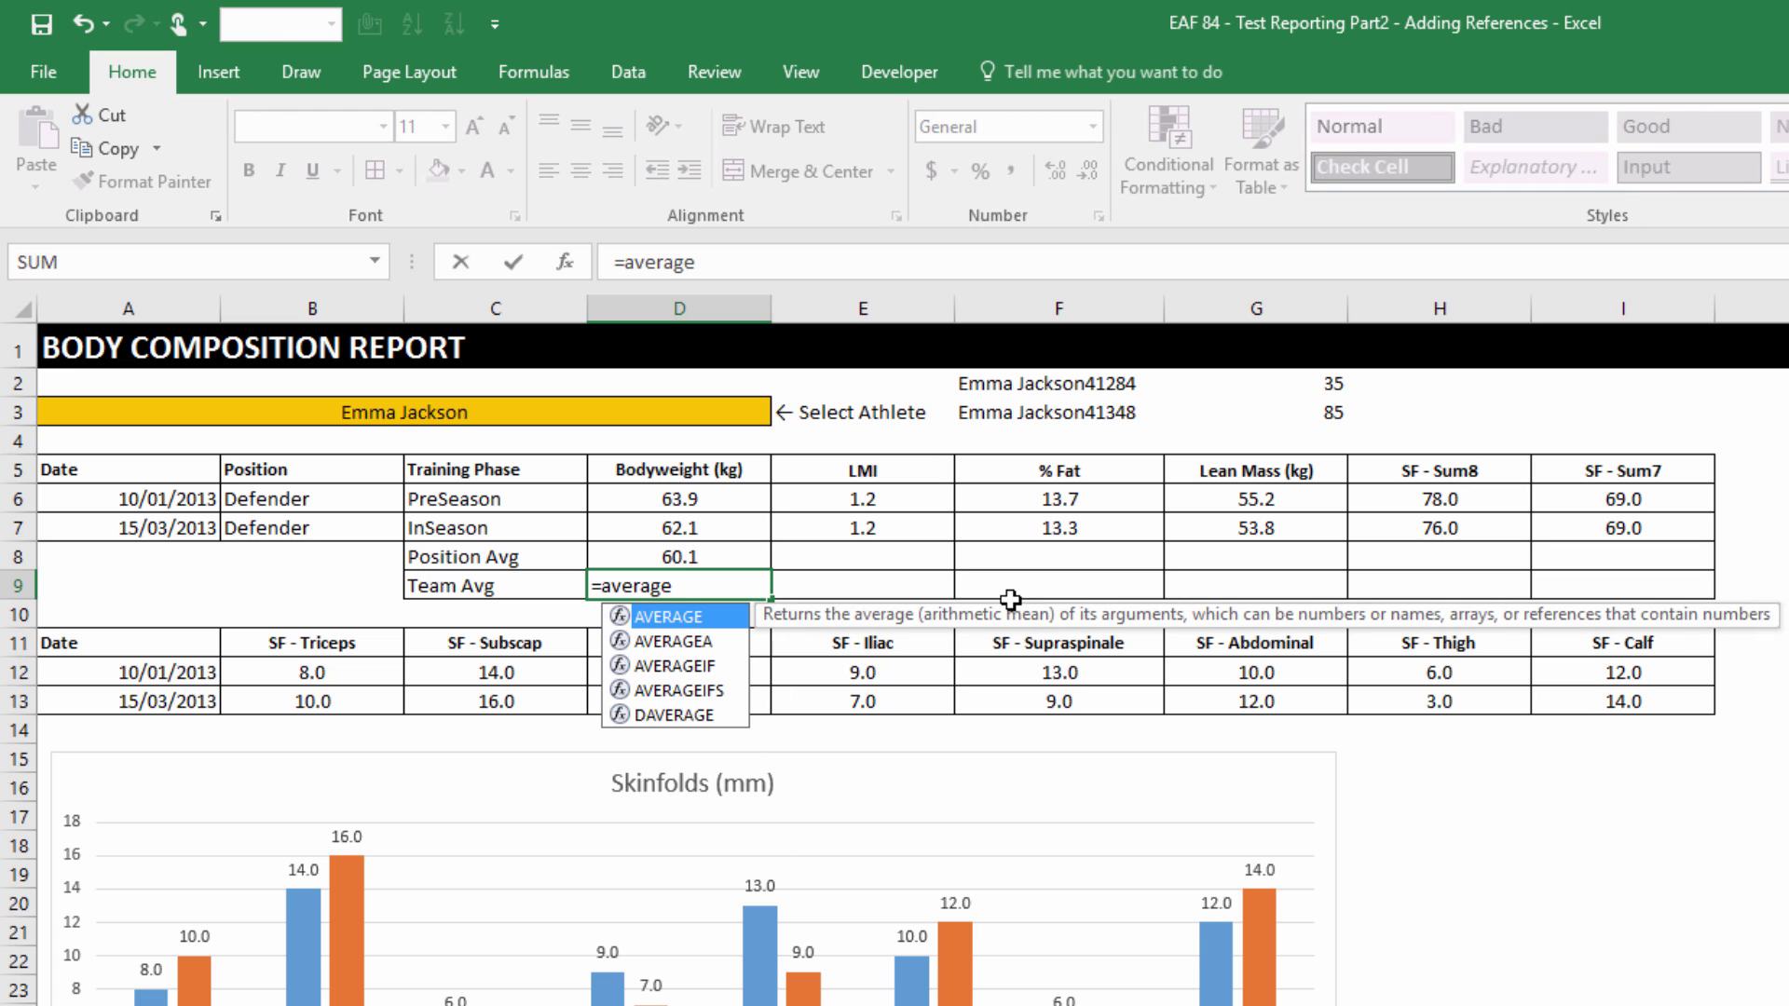
{"action": "type", "text": "(tbl"}
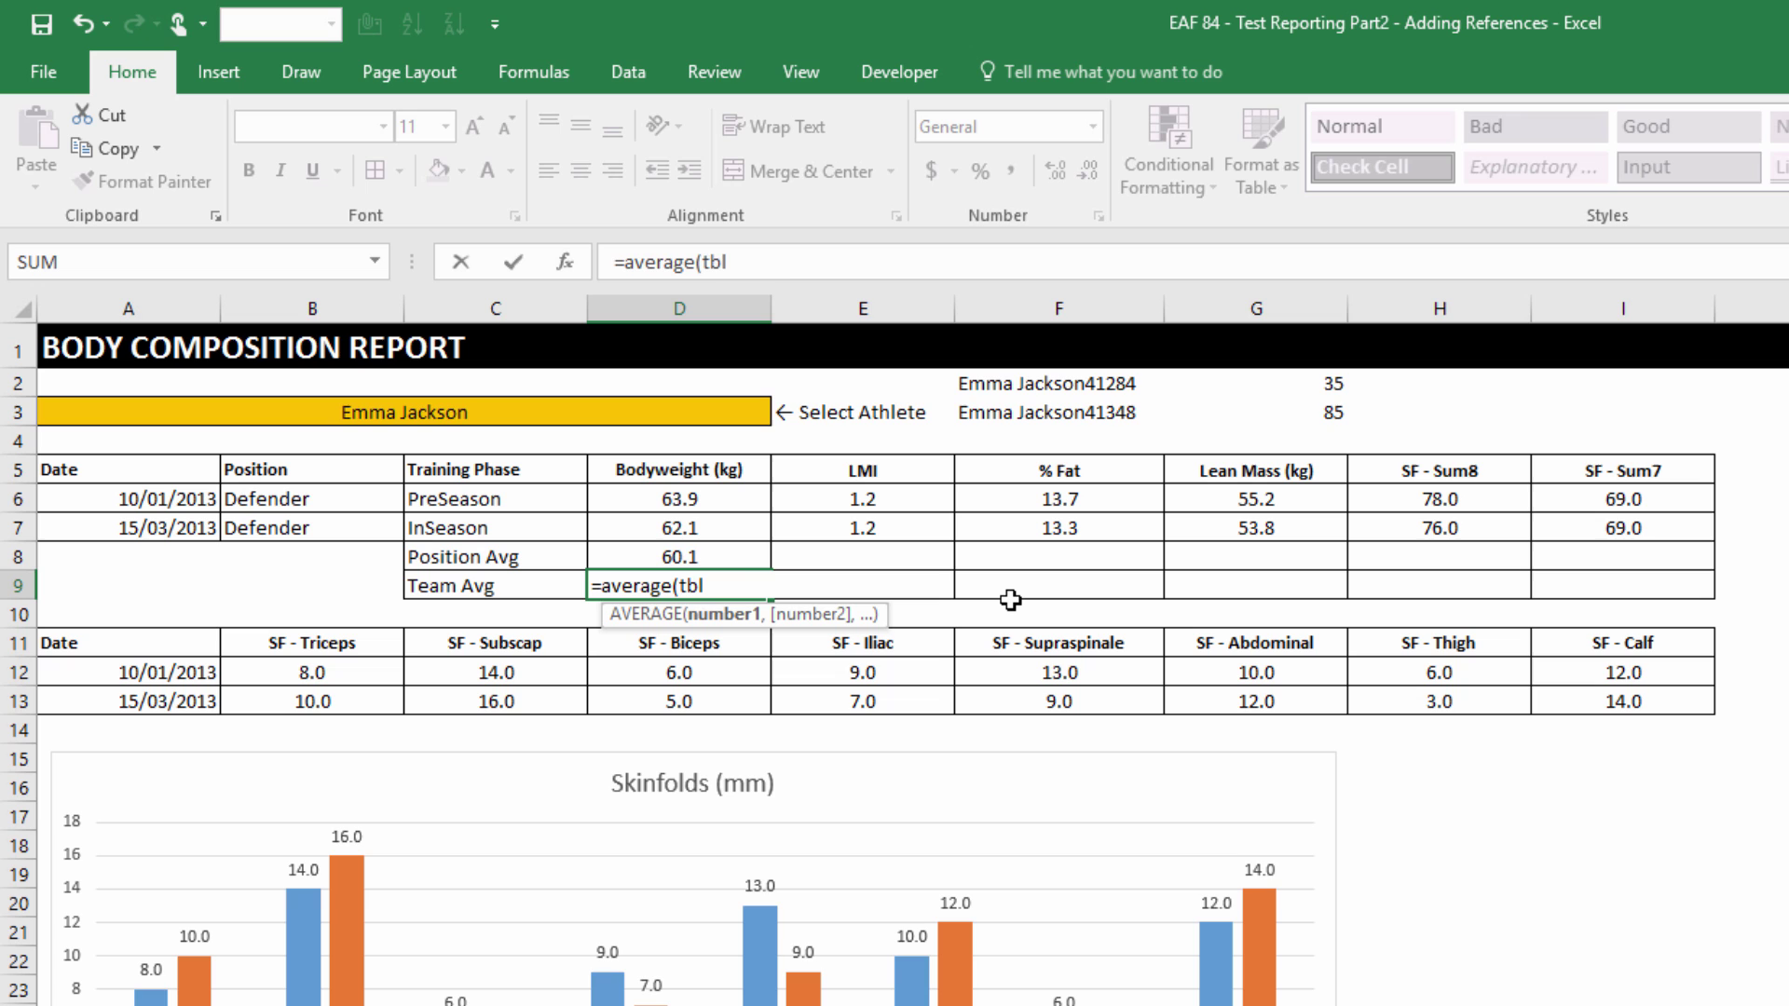
{"action": "key", "text": "Tab"}
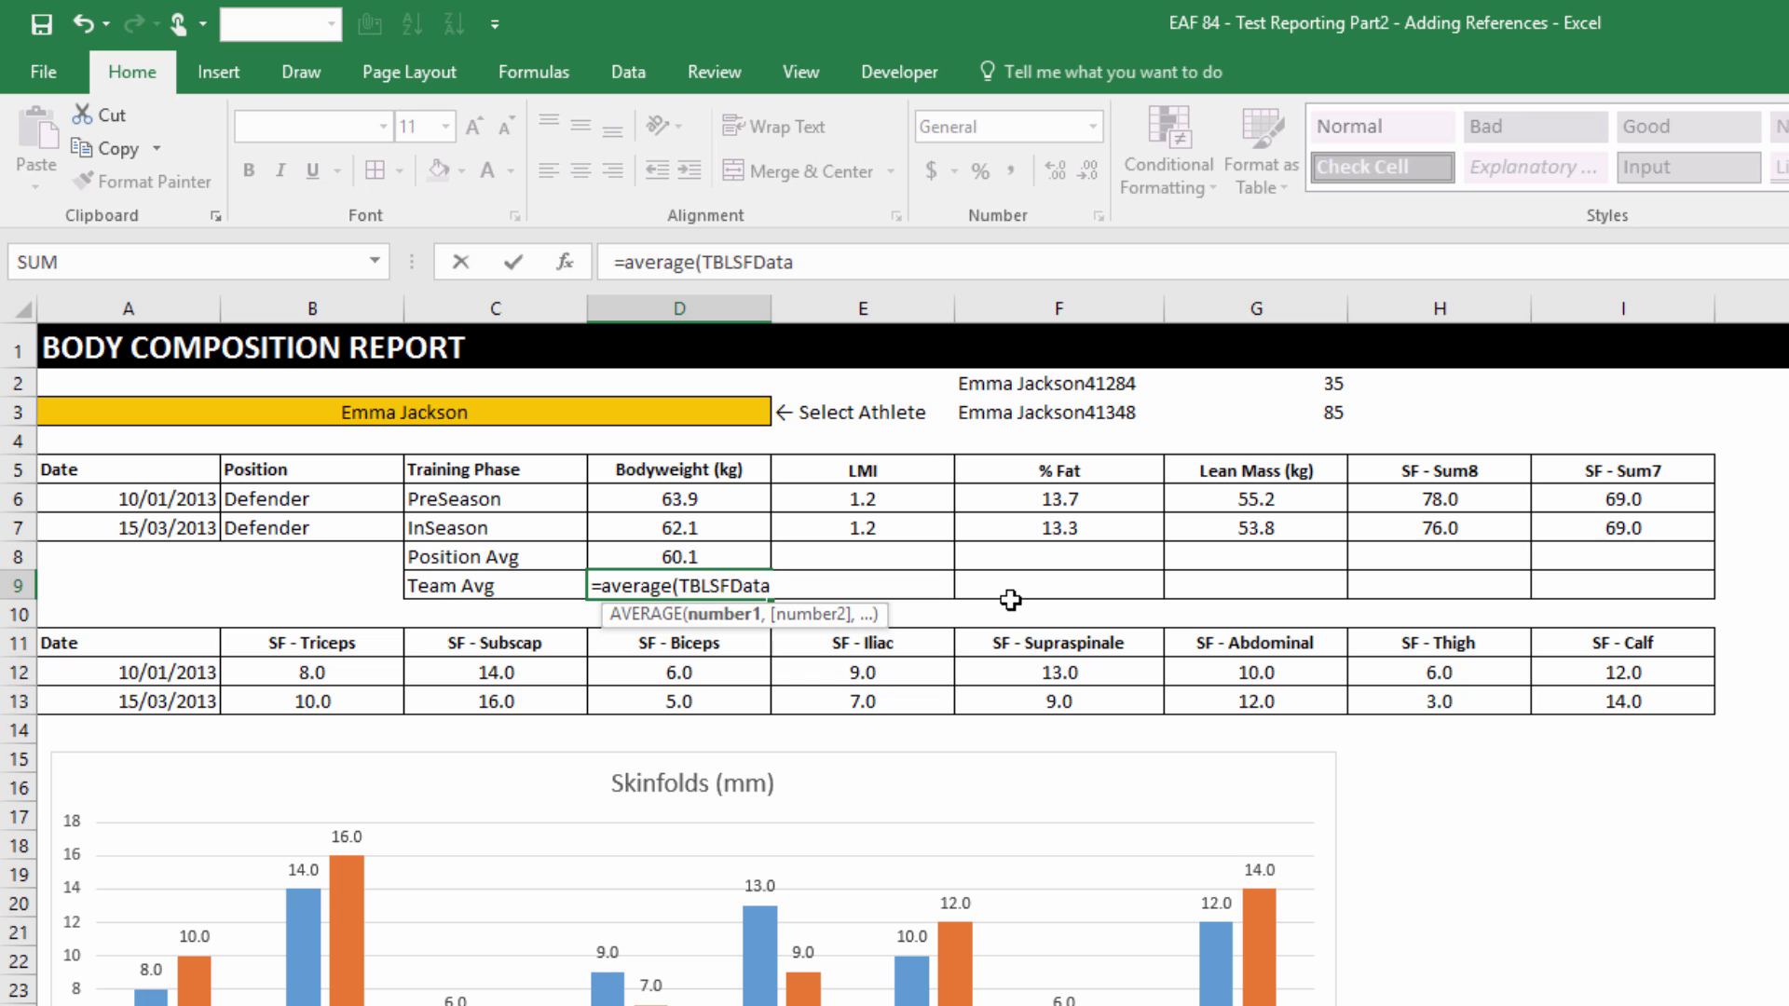
{"action": "type", "text": "["}
{"action": "key", "text": "Down"}
{"action": "key", "text": "Down"}
{"action": "key", "text": "Down"}
{"action": "key", "text": "Down"}
{"action": "key", "text": "Down"}
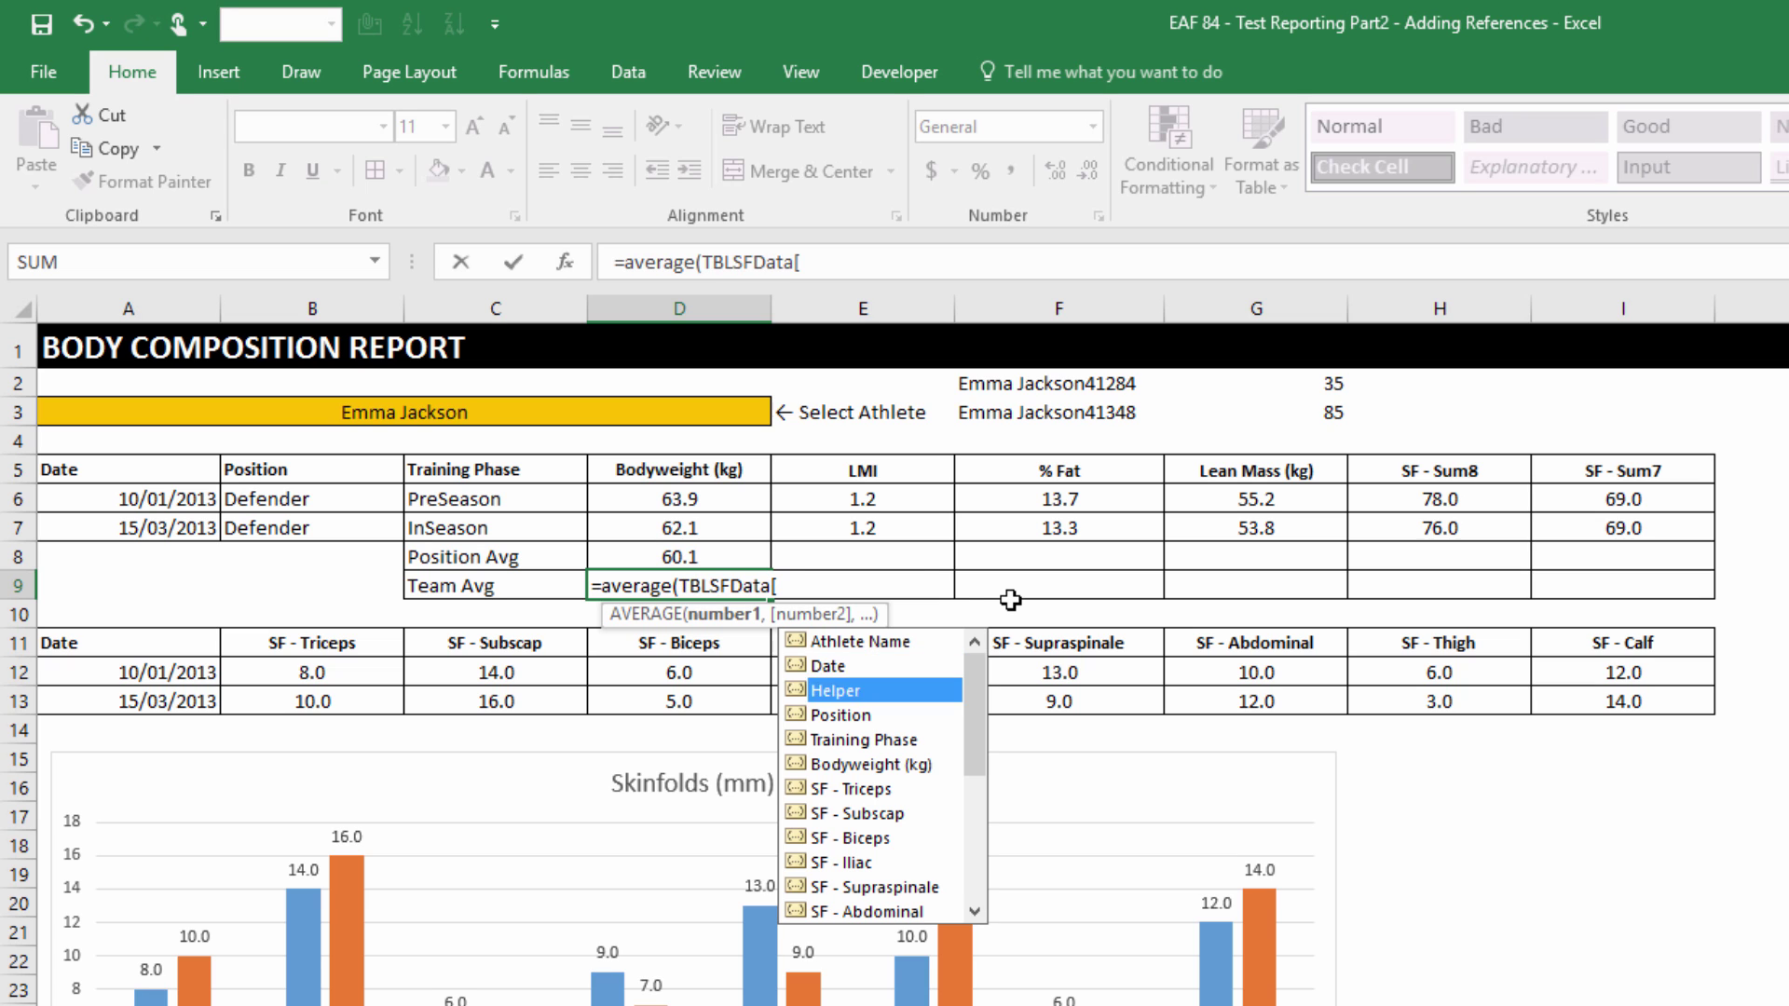
{"action": "key", "text": "Tab"}
{"action": "key", "text": "ctrl+Return"}
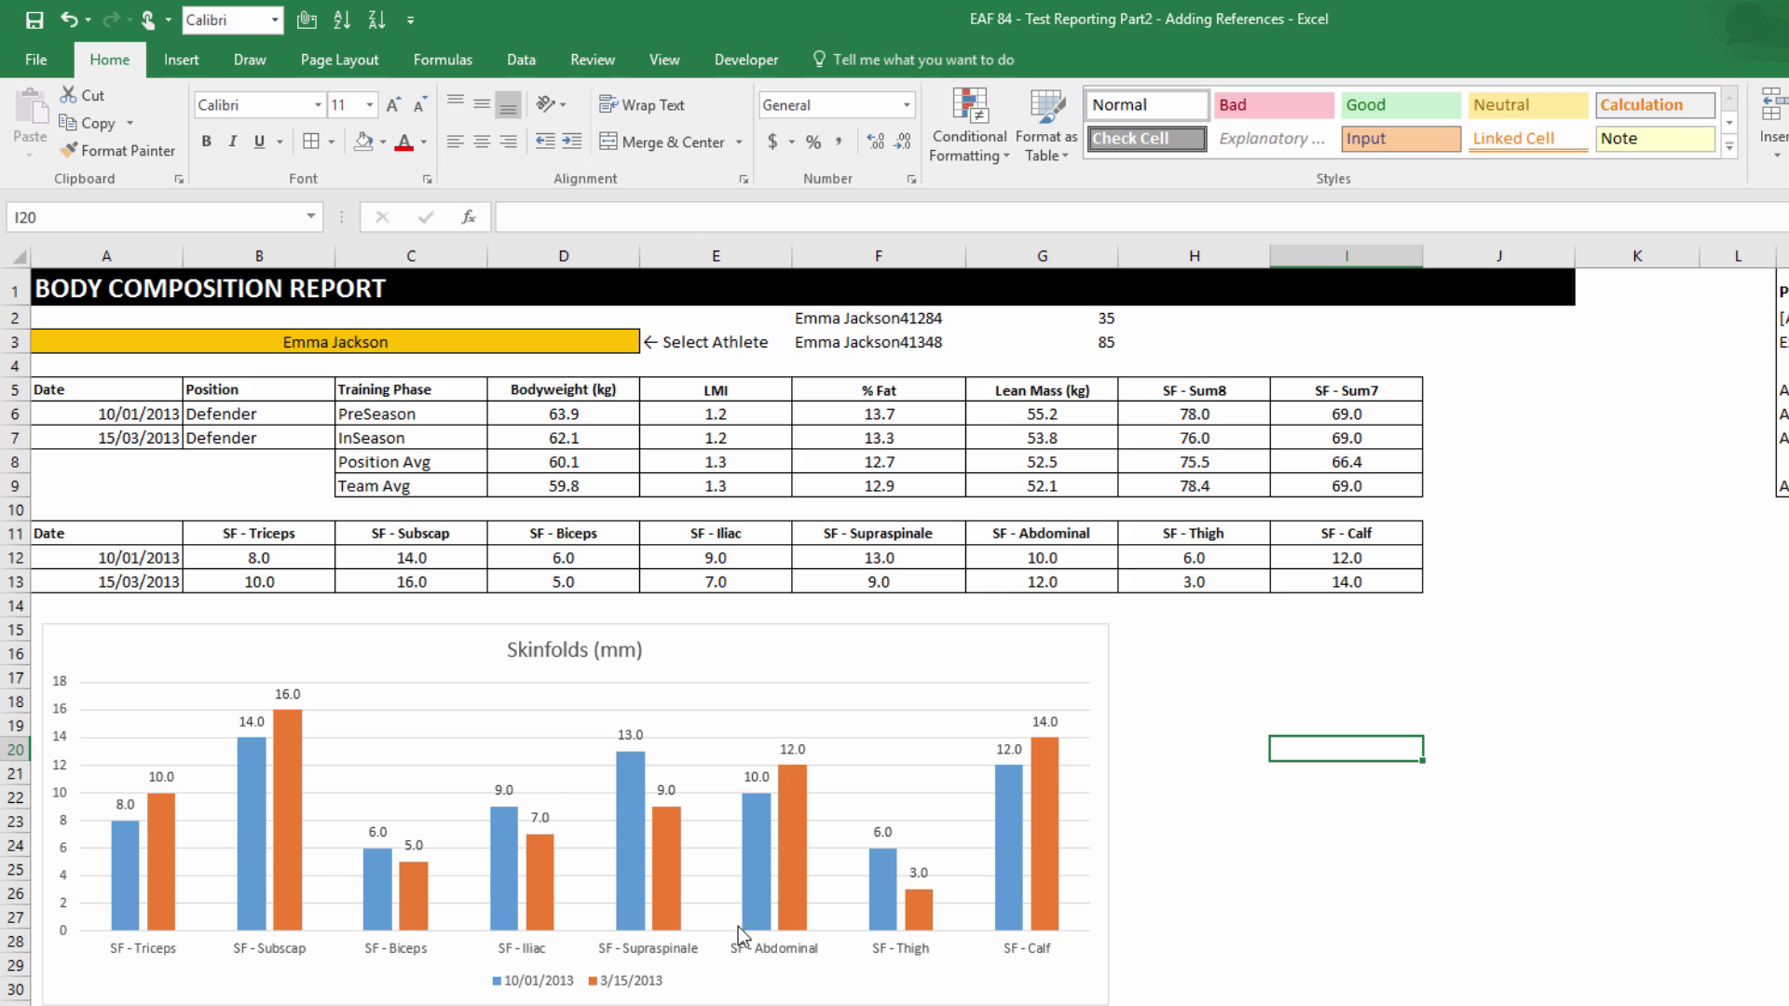
On the data sheet, delete blank rows 104–107, extend the table to the last row, and return to the report.
{"action": "key", "text": "ctrl+Page_Down"}
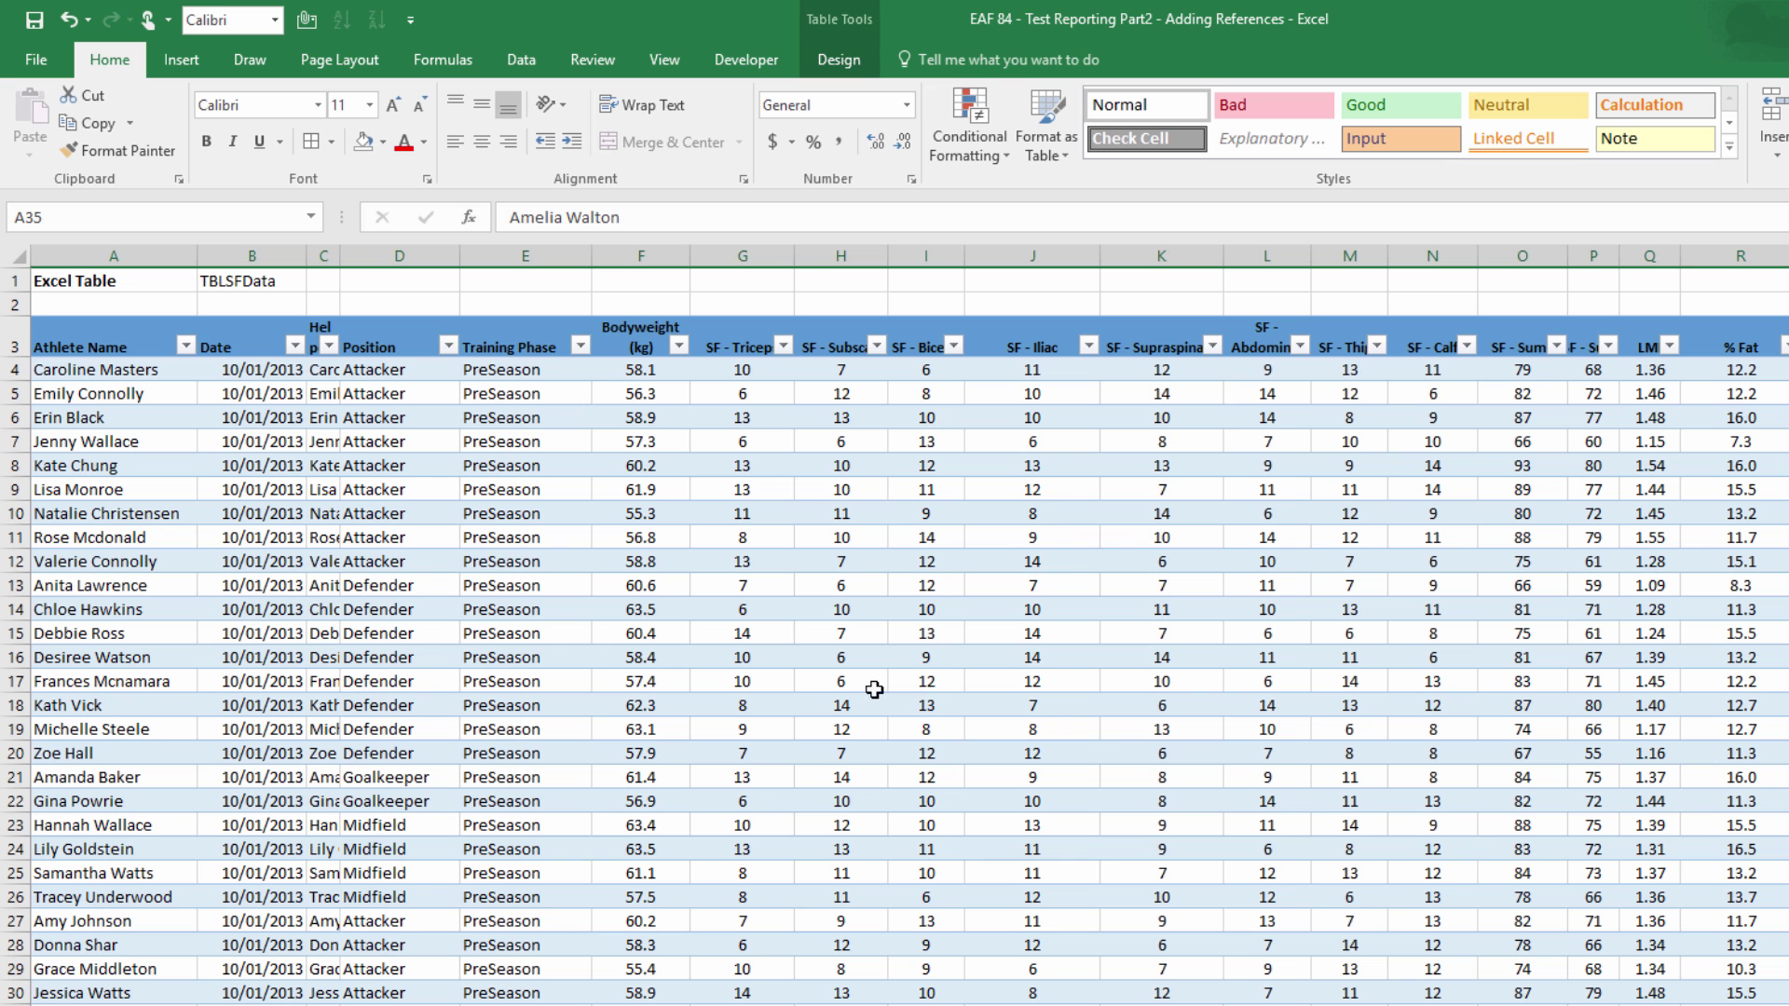
{"action": "key", "text": "ctrl+Down"}
{"action": "scroll", "coordinate": [345, 760], "scroll_direction": "up", "scroll_amount": 6}
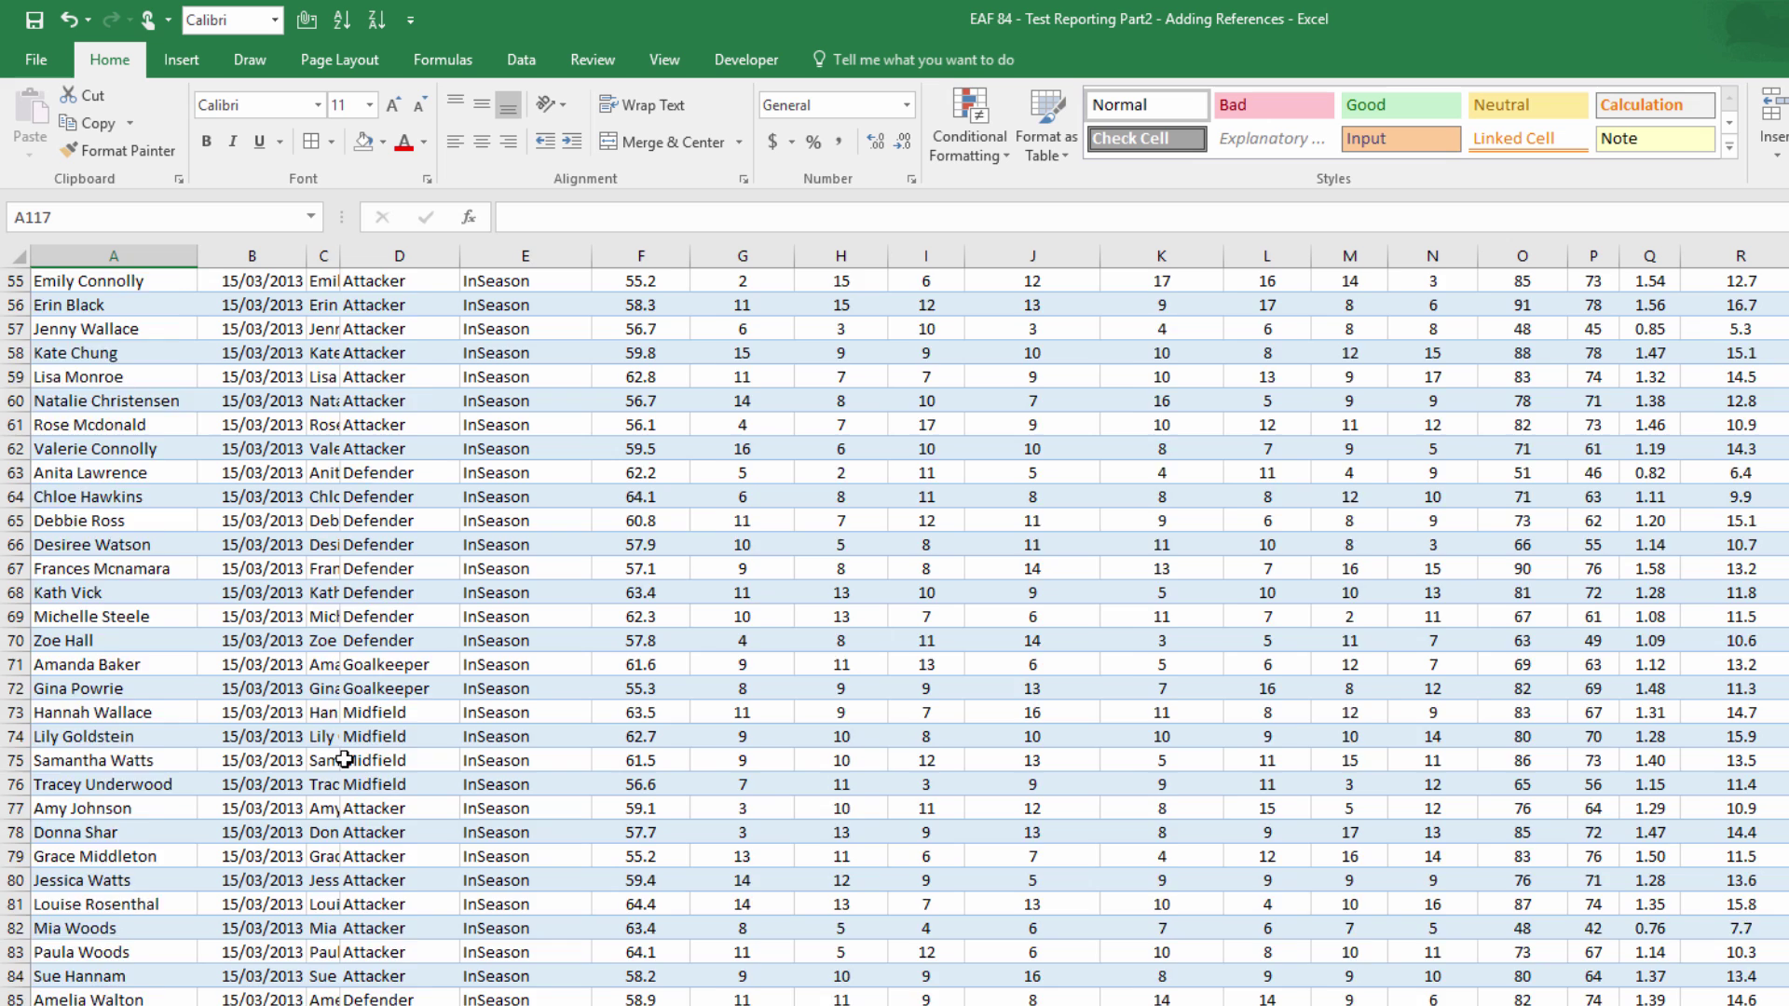
{"action": "scroll", "coordinate": [345, 760], "scroll_direction": "down", "scroll_amount": 12}
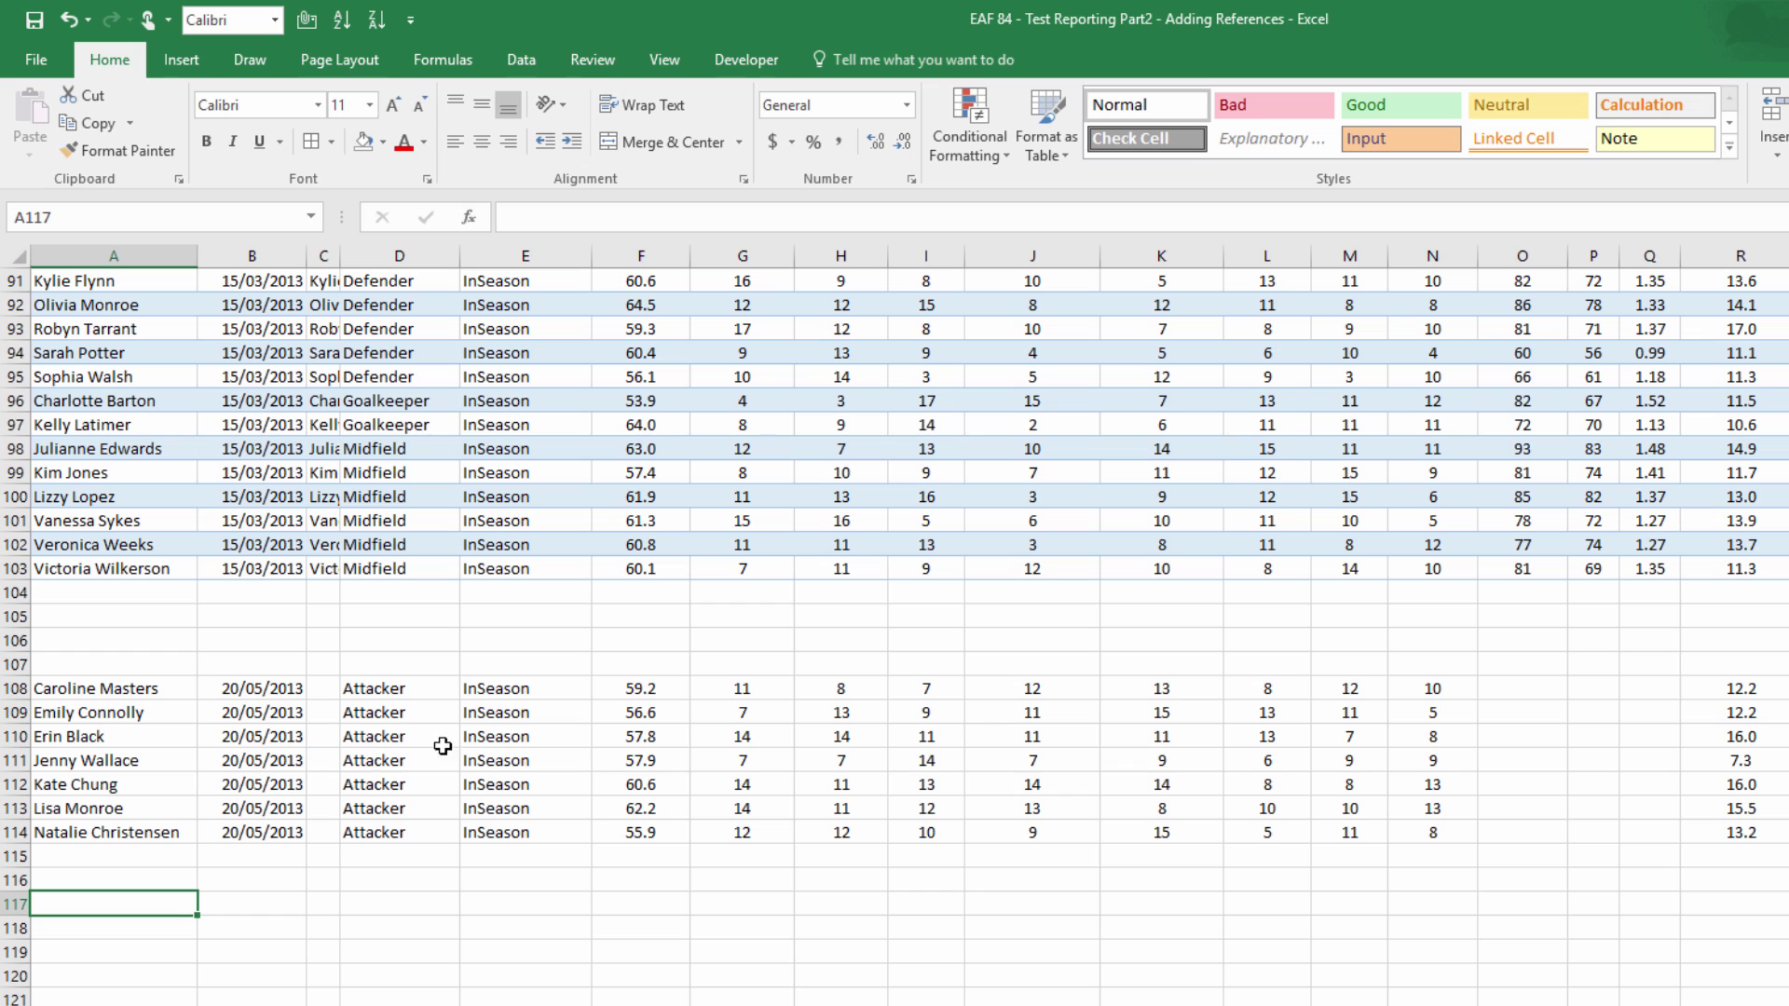
{"action": "left_click", "coordinate": [11, 590]}
{"action": "left_click_drag", "start_coordinate": [11, 591], "coordinate": [7, 663]}
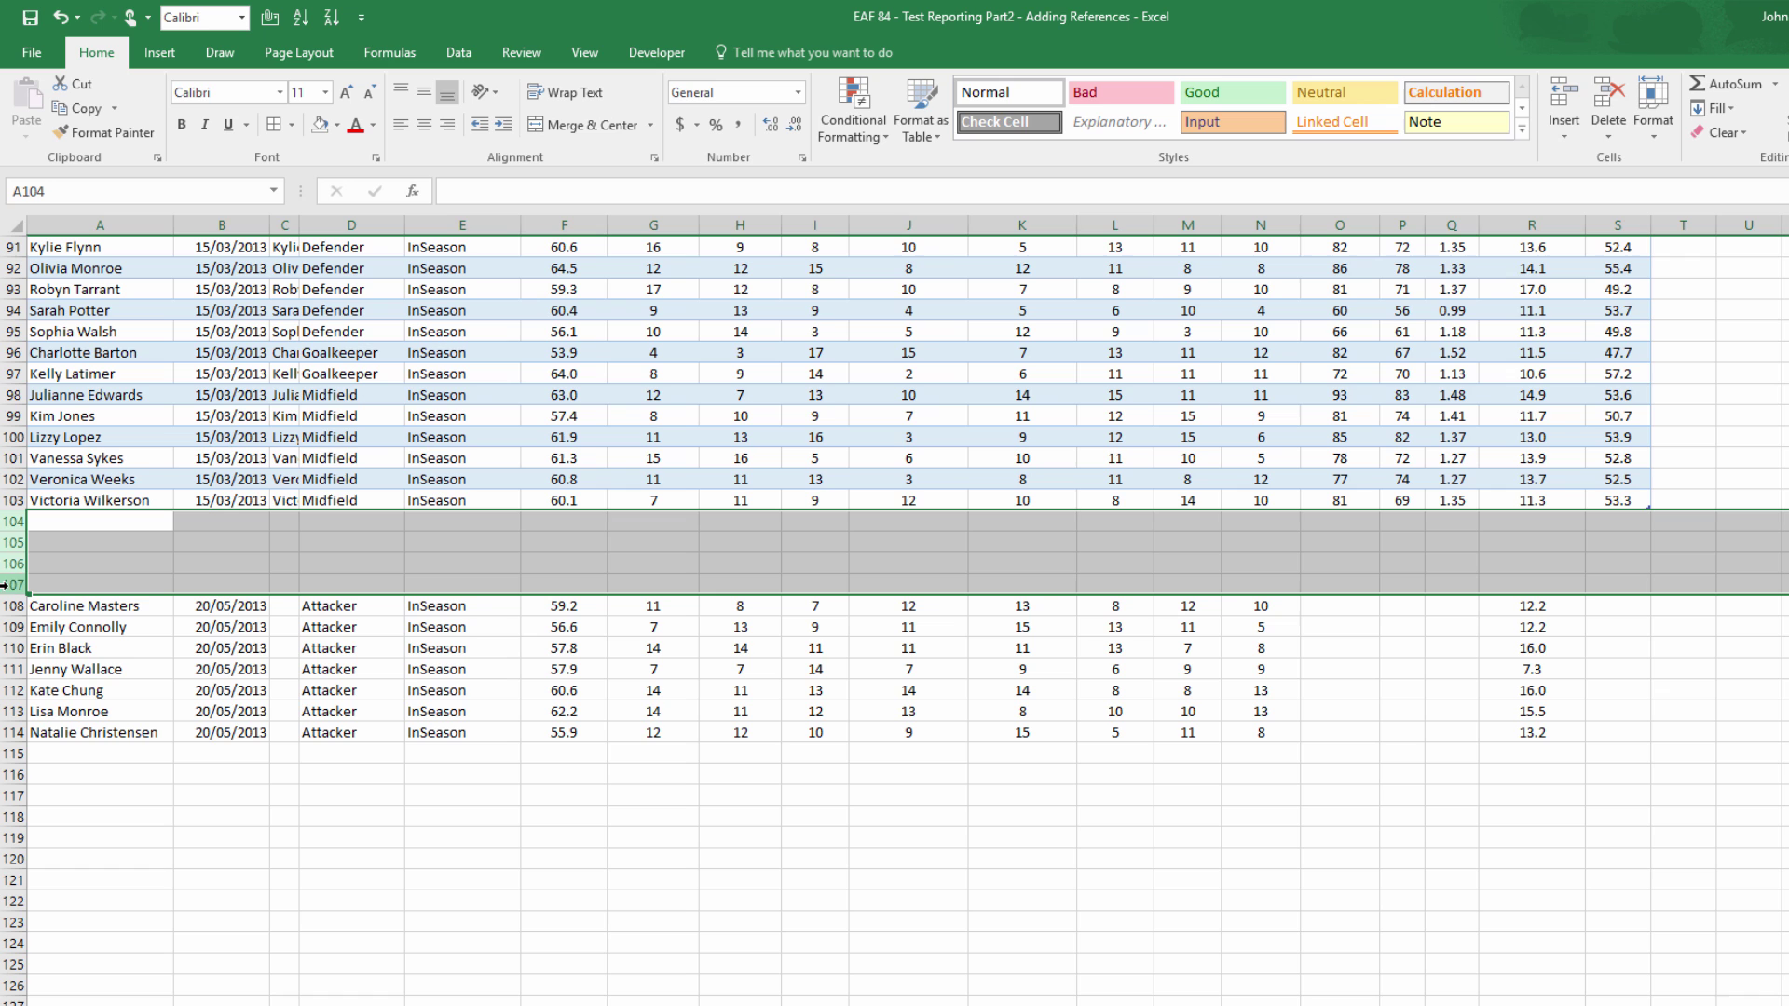
{"action": "right_click", "coordinate": [18, 589]}
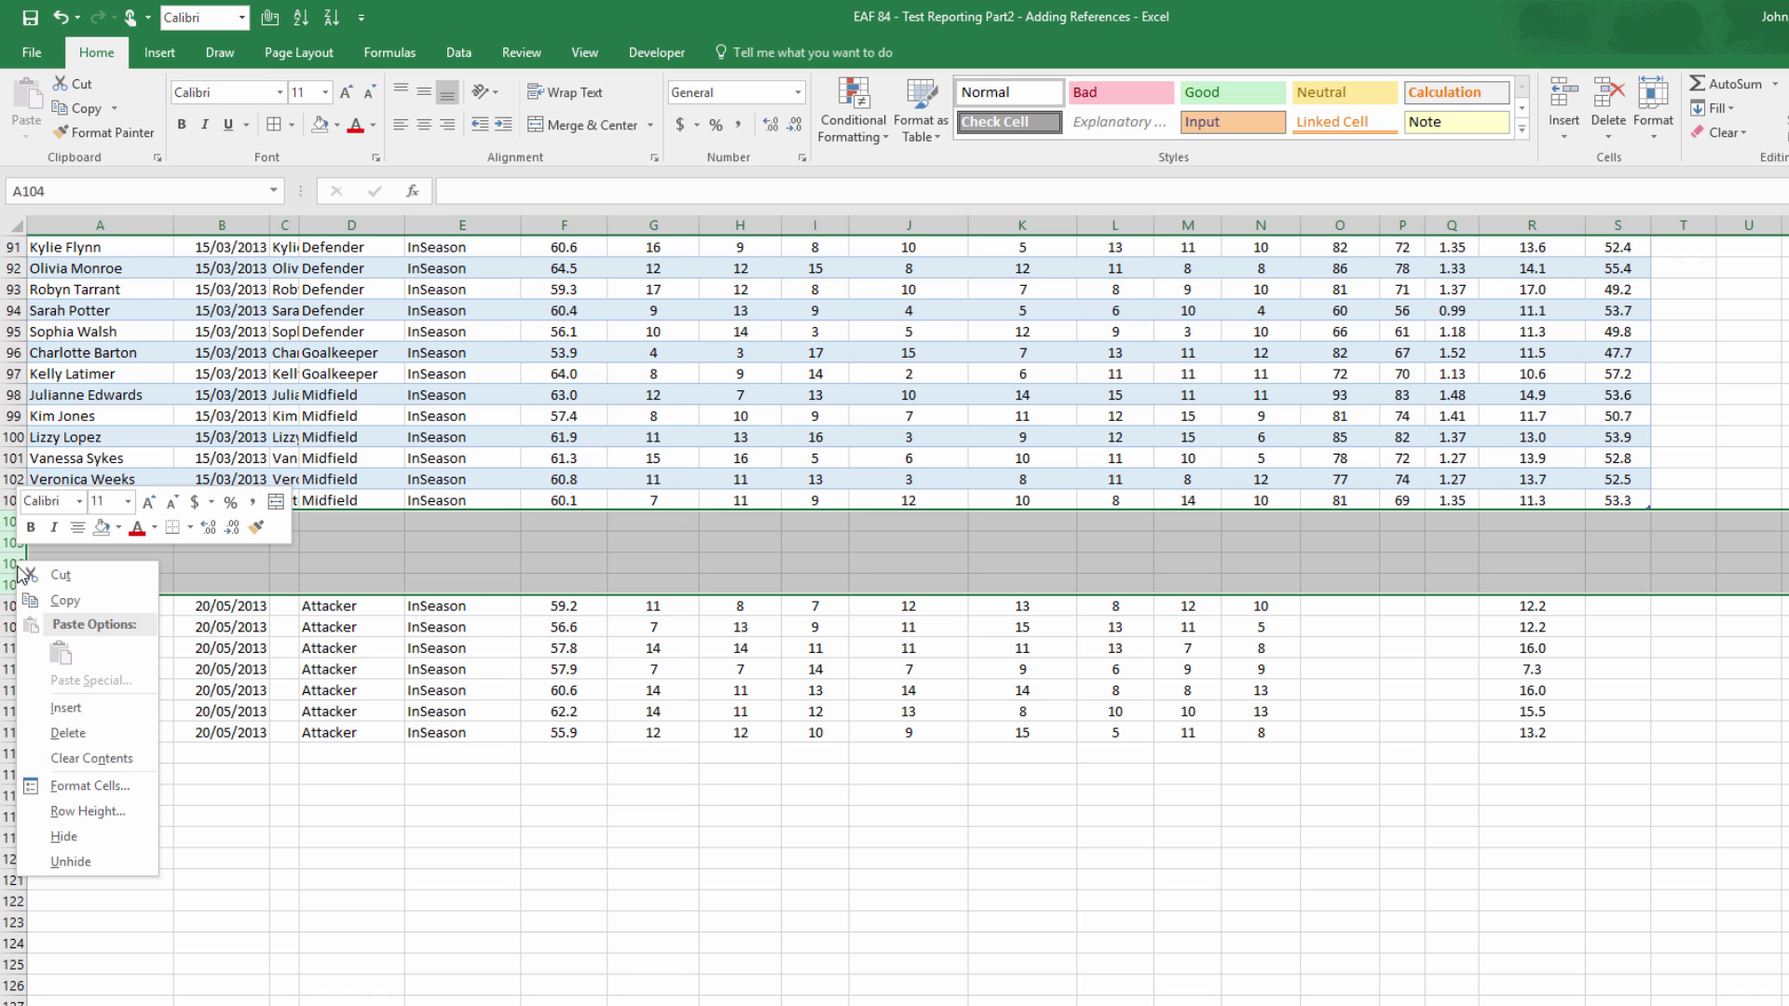
{"action": "left_click", "coordinate": [68, 733]}
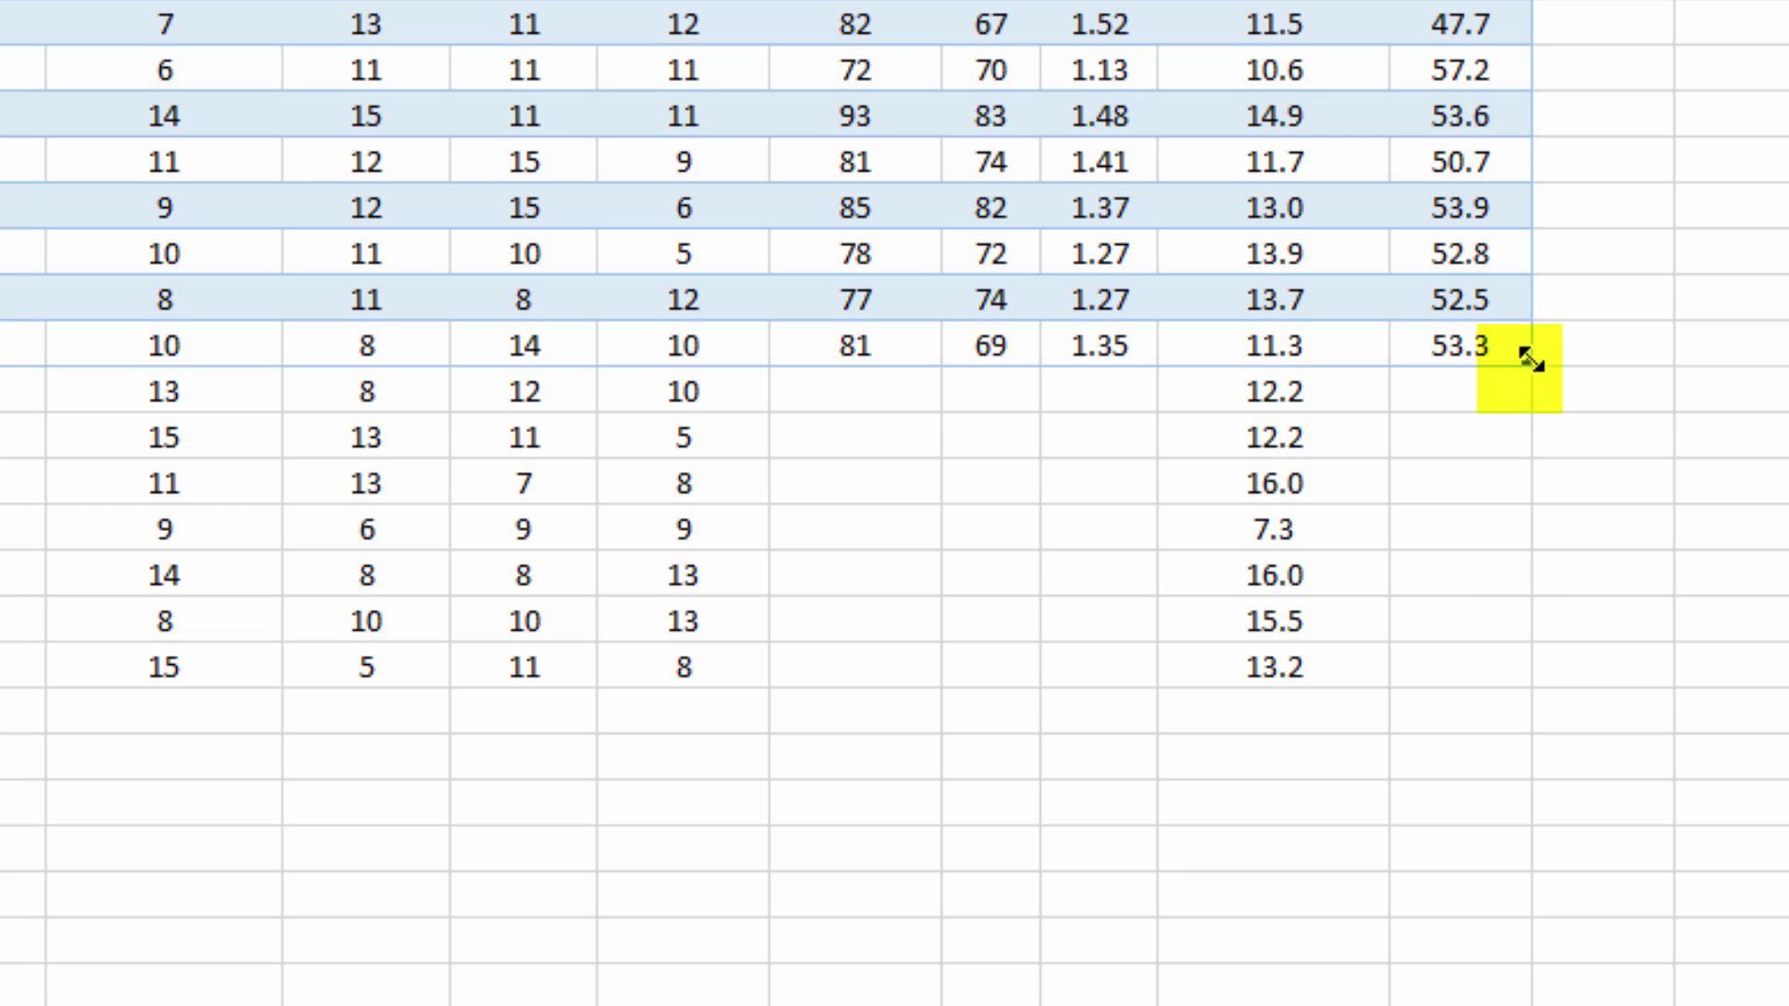
{"action": "left_click_drag", "start_coordinate": [1528, 360], "coordinate": [1516, 708]}
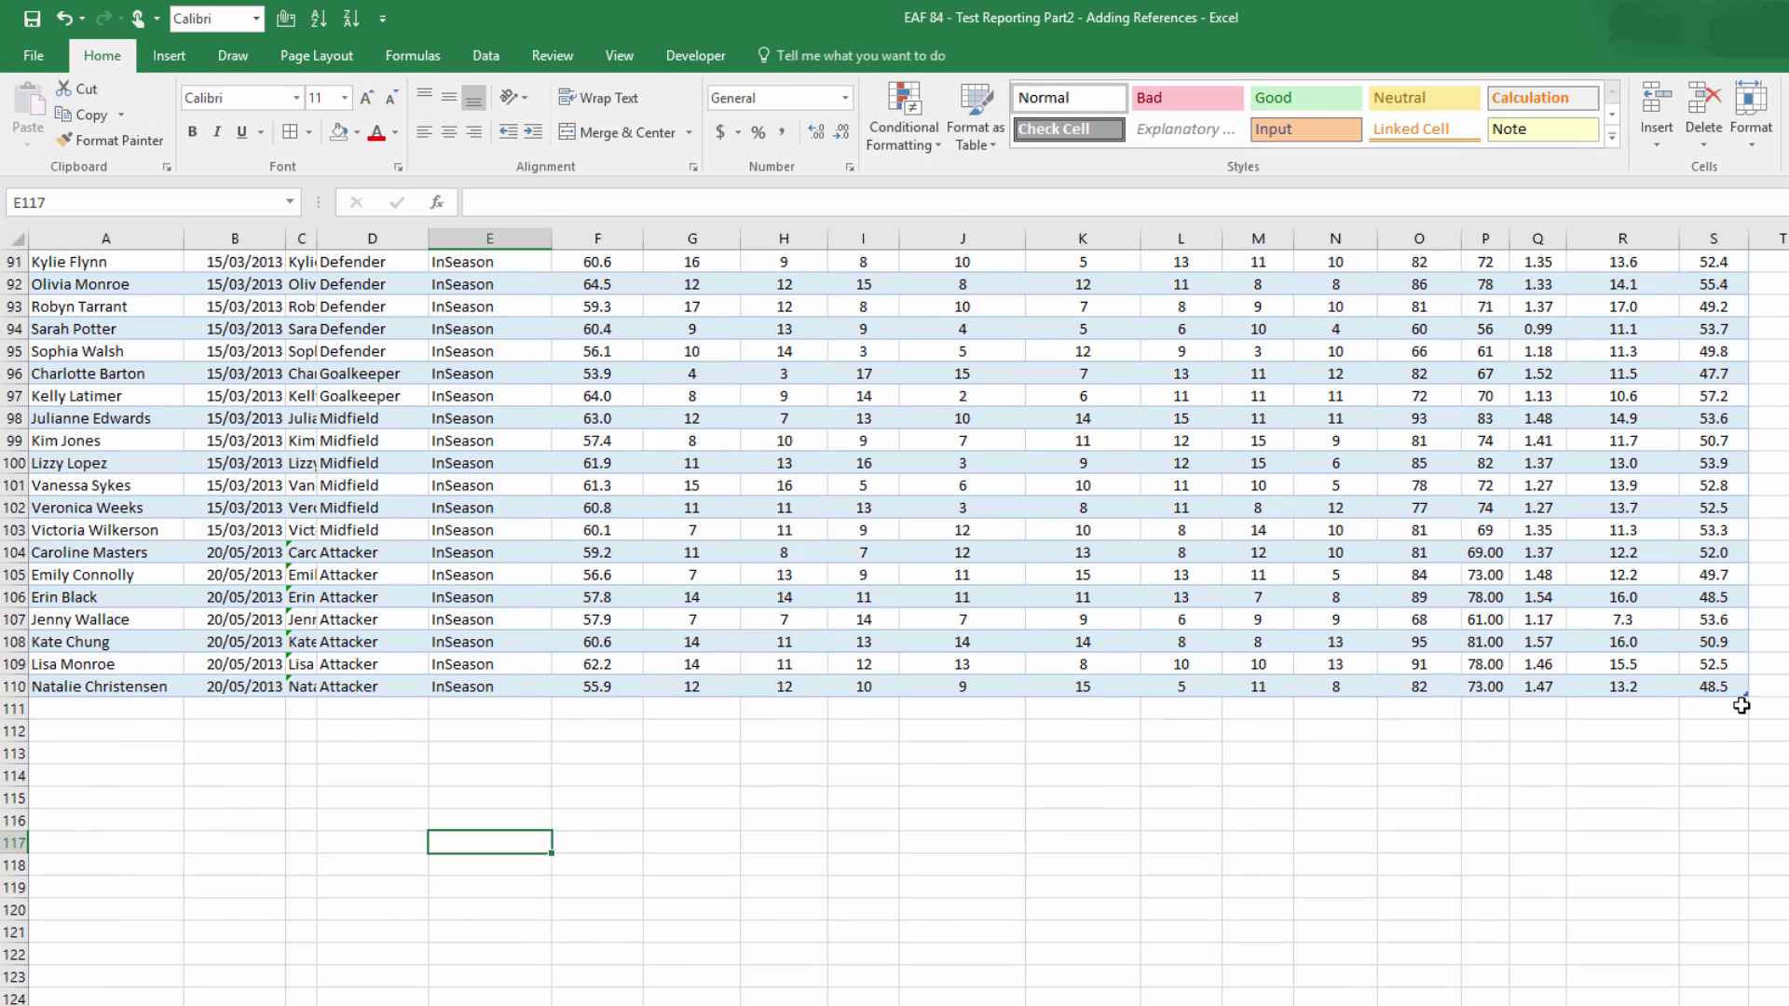
{"action": "key", "text": "ctrl+Page_Up"}
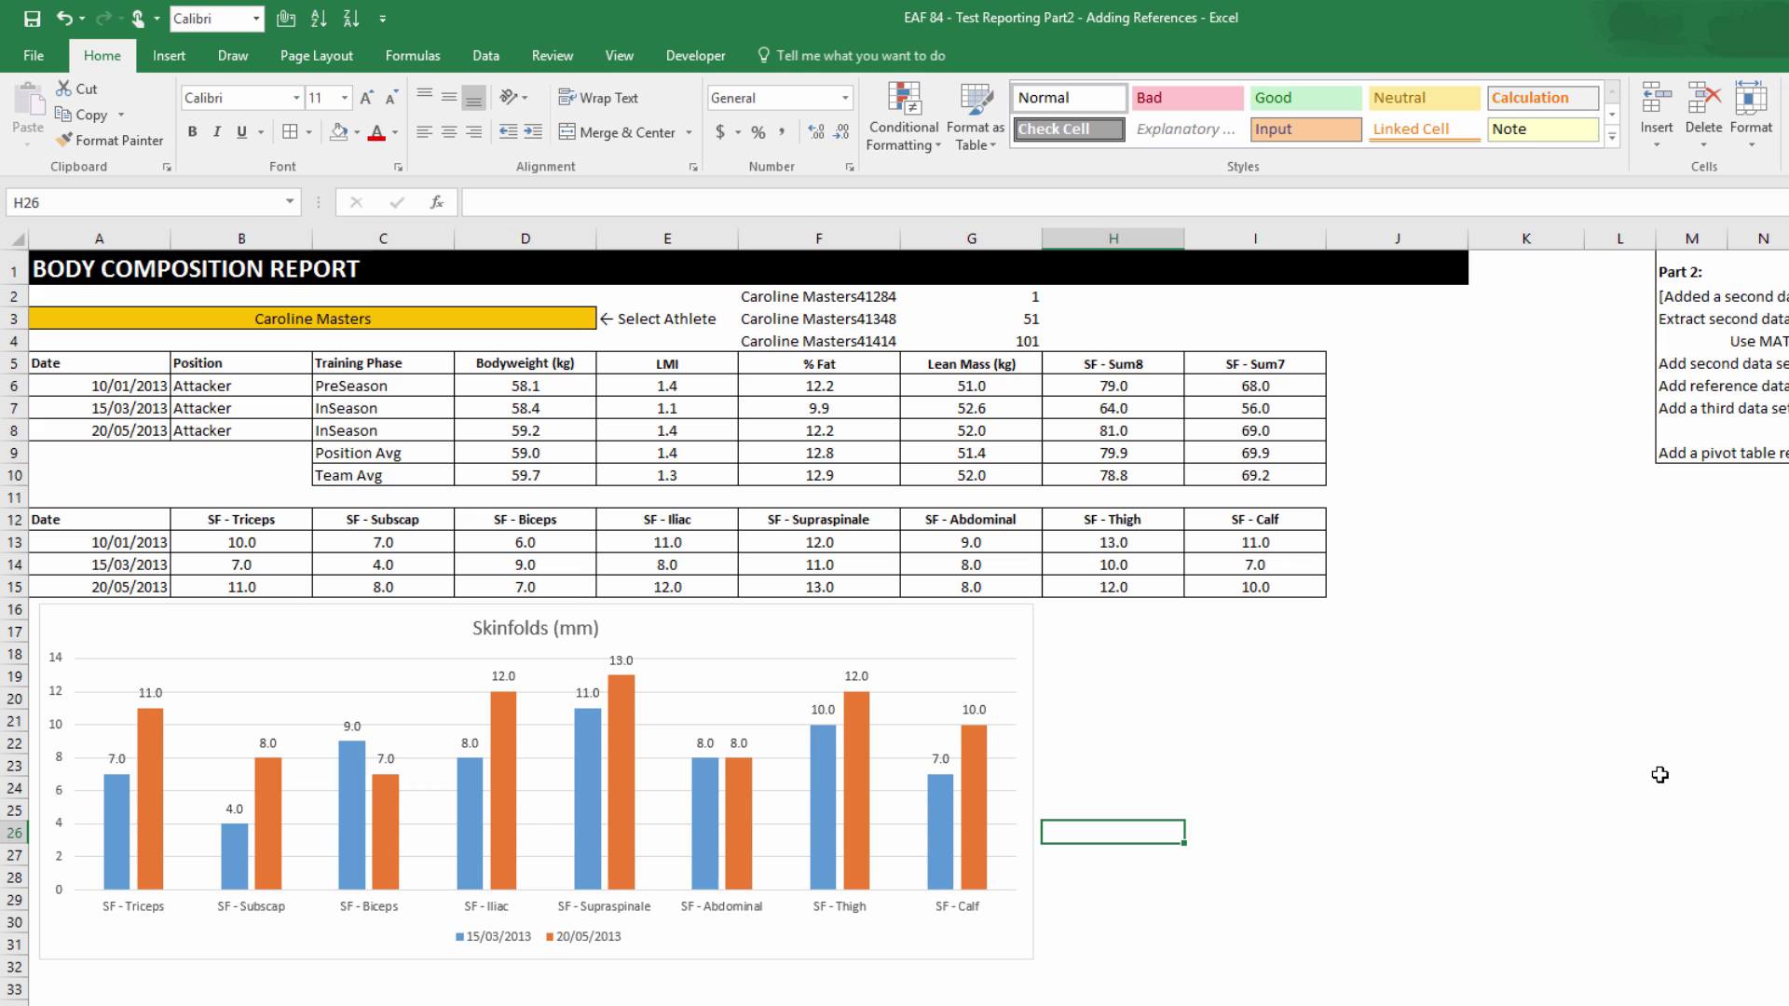
Narrow the Skinfolds chart to about column F, then select the Bodyweight heading and its three values.
{"action": "left_click", "coordinate": [1030, 339]}
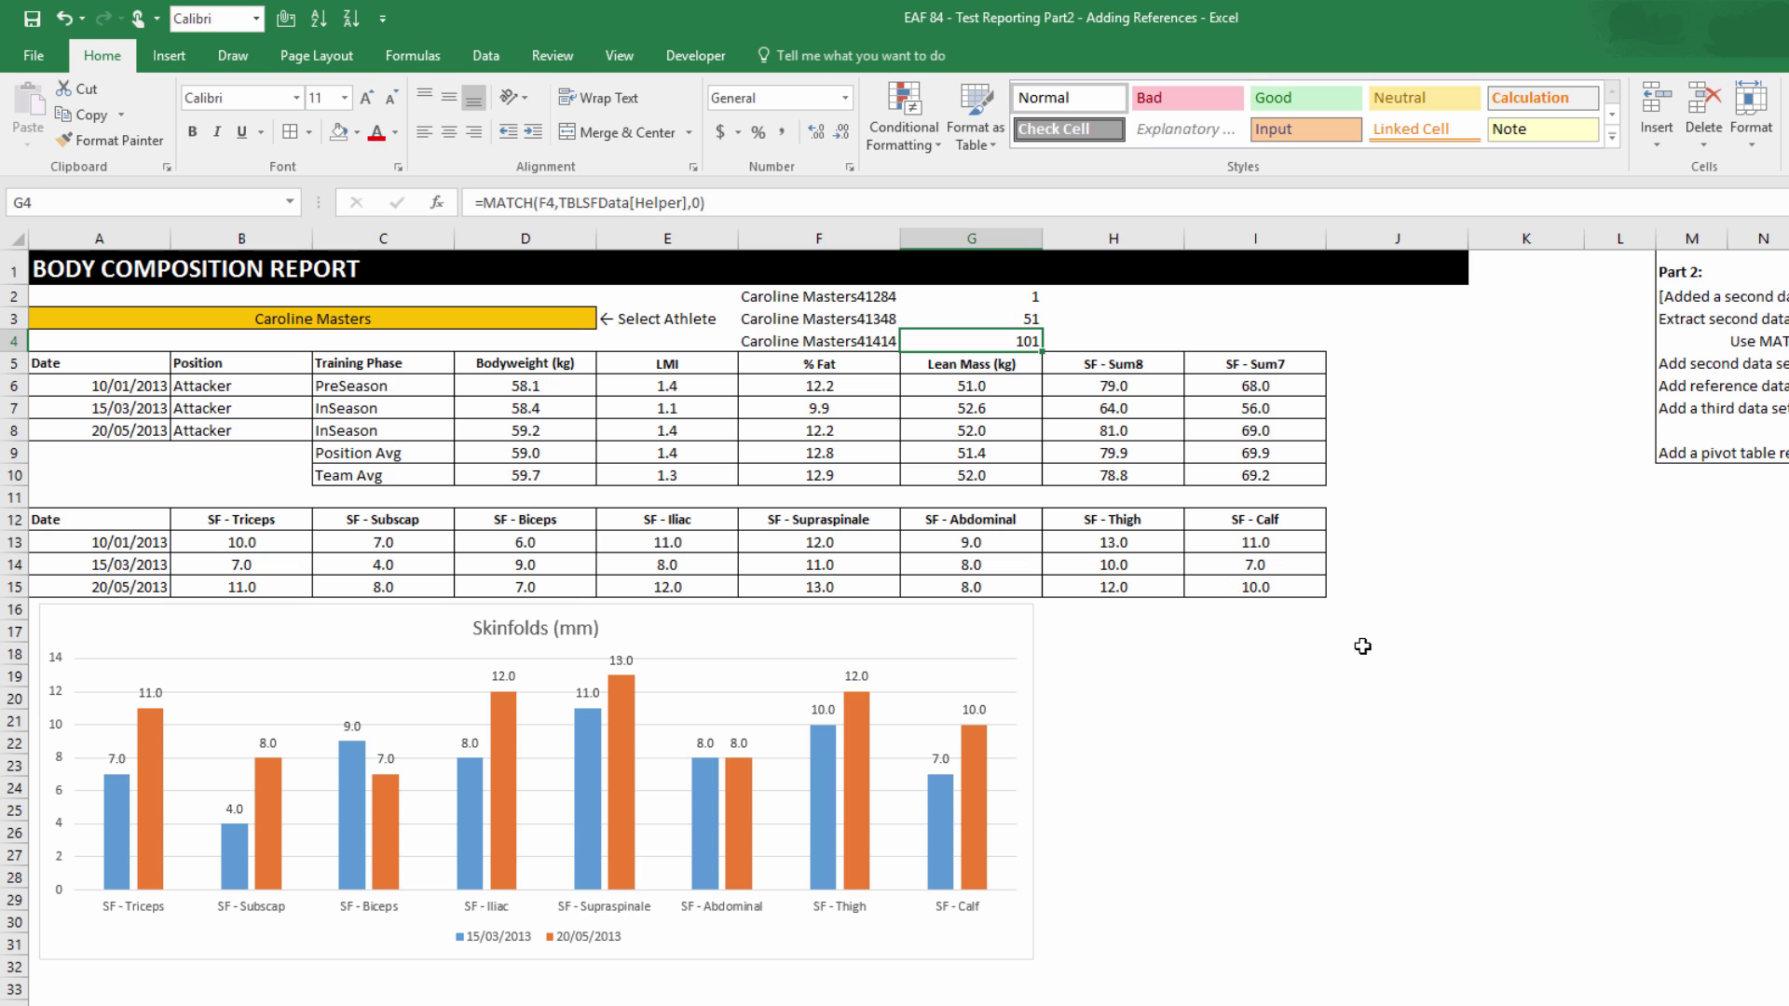
{"action": "left_click", "coordinate": [990, 642]}
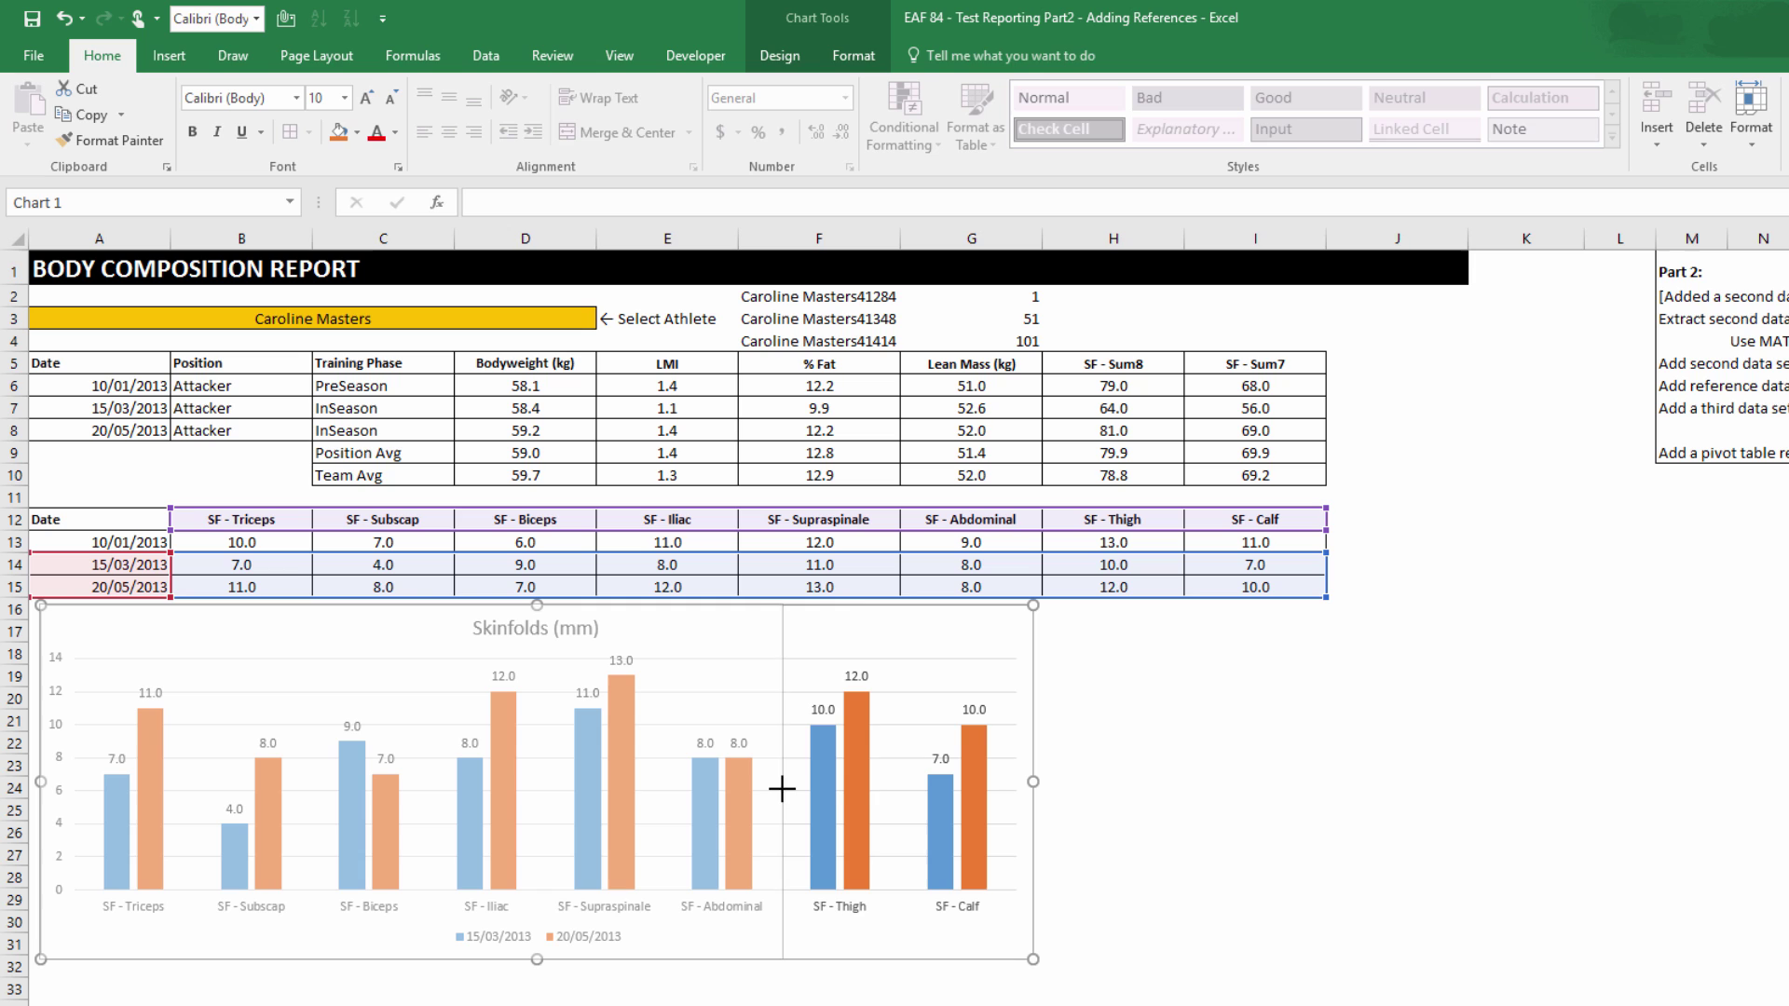
{"action": "left_click_drag", "start_coordinate": [801, 806], "coordinate": [802, 807]}
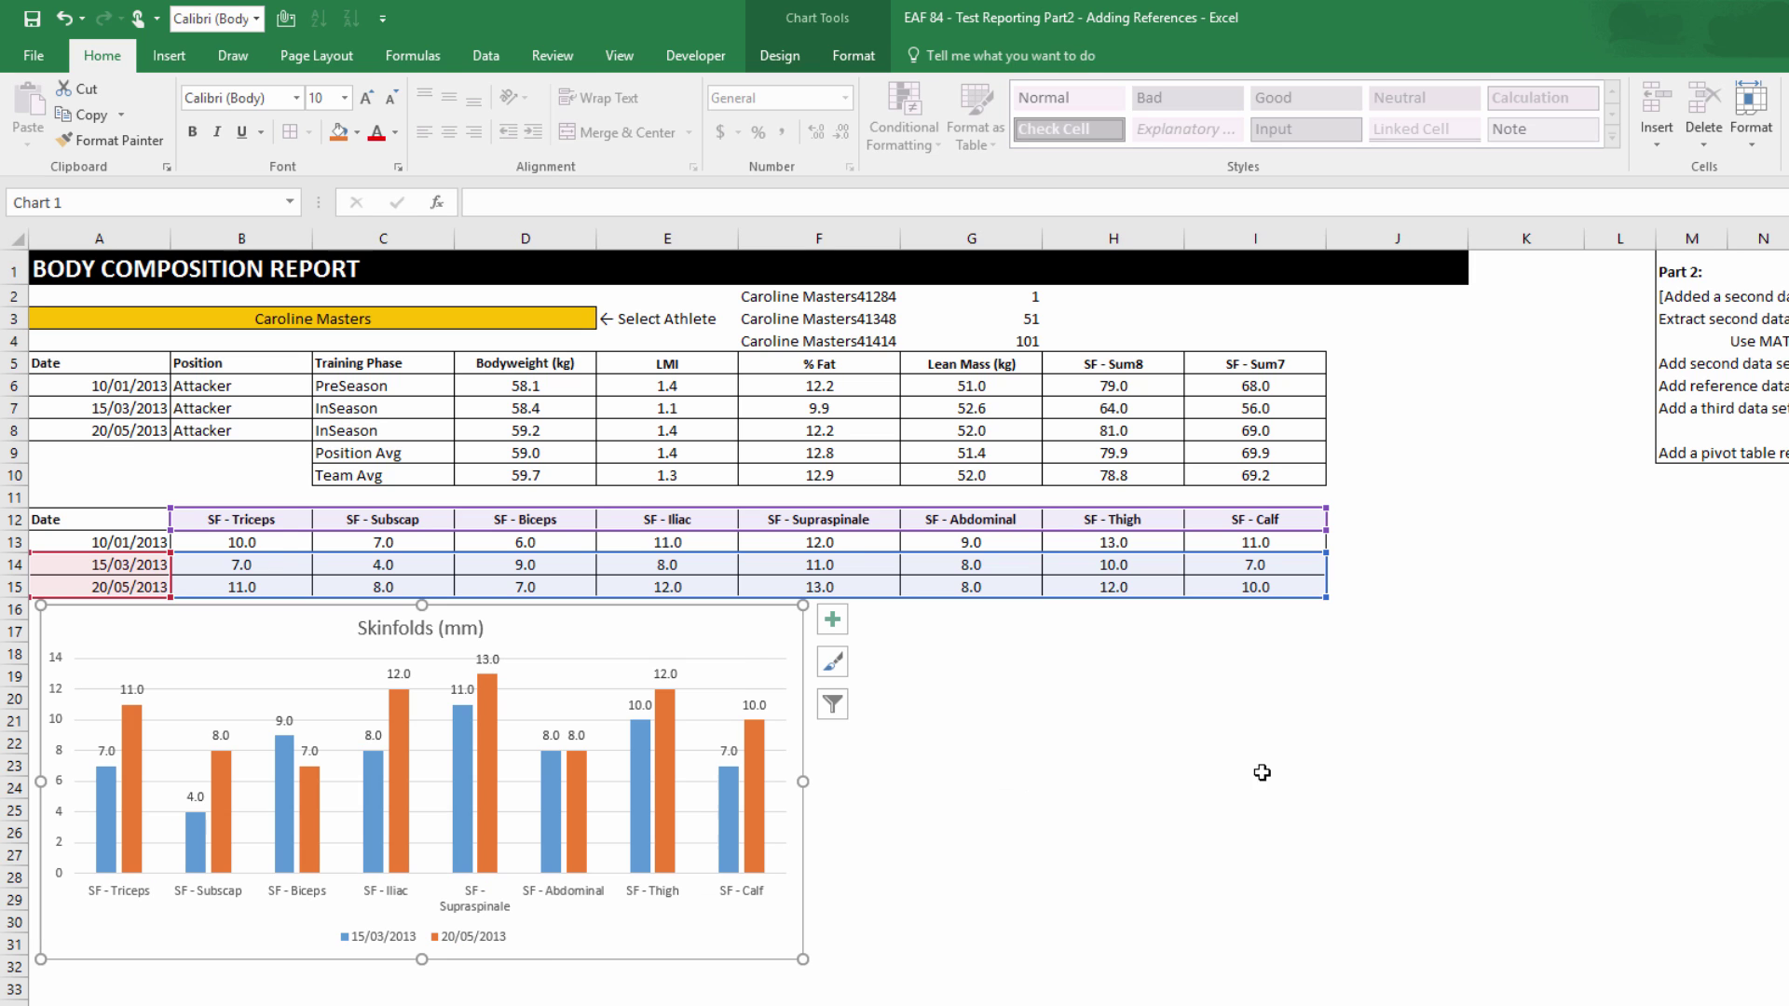
{"action": "left_click", "coordinate": [1191, 790]}
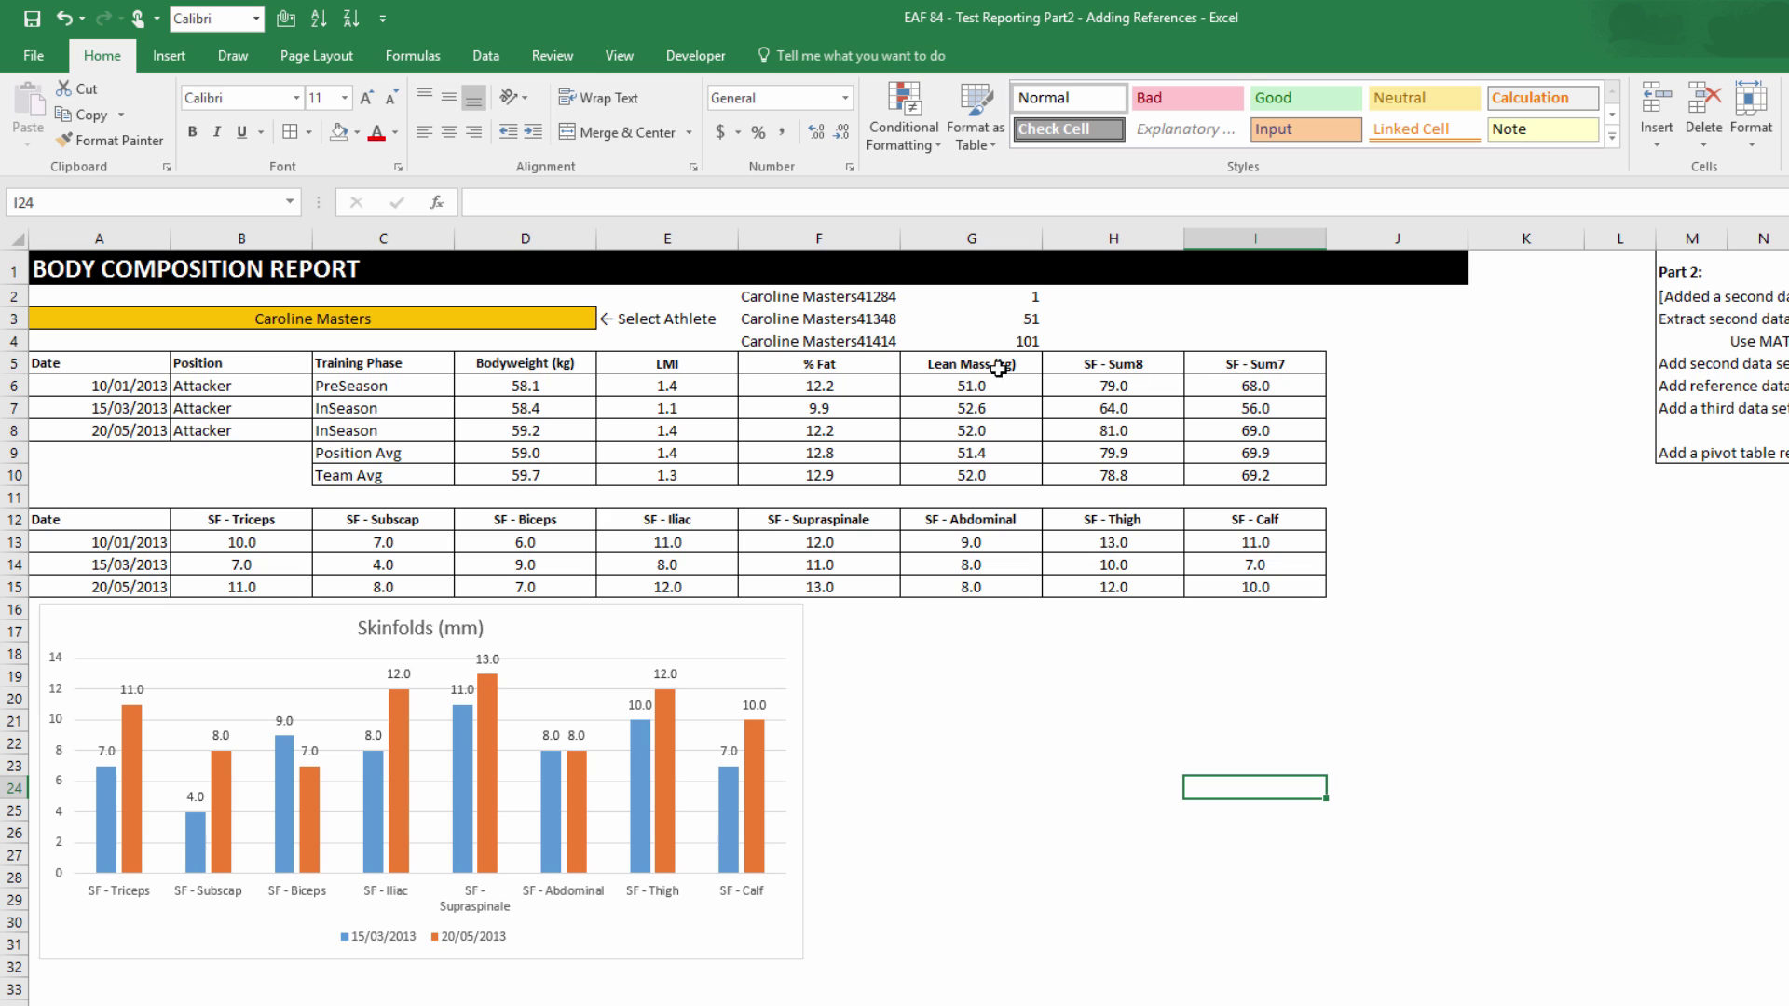
{"action": "left_click_drag", "start_coordinate": [550, 364], "coordinate": [543, 426]}
Insert a line chart of the selected bodyweight values.
{"action": "left_click", "coordinate": [171, 56]}
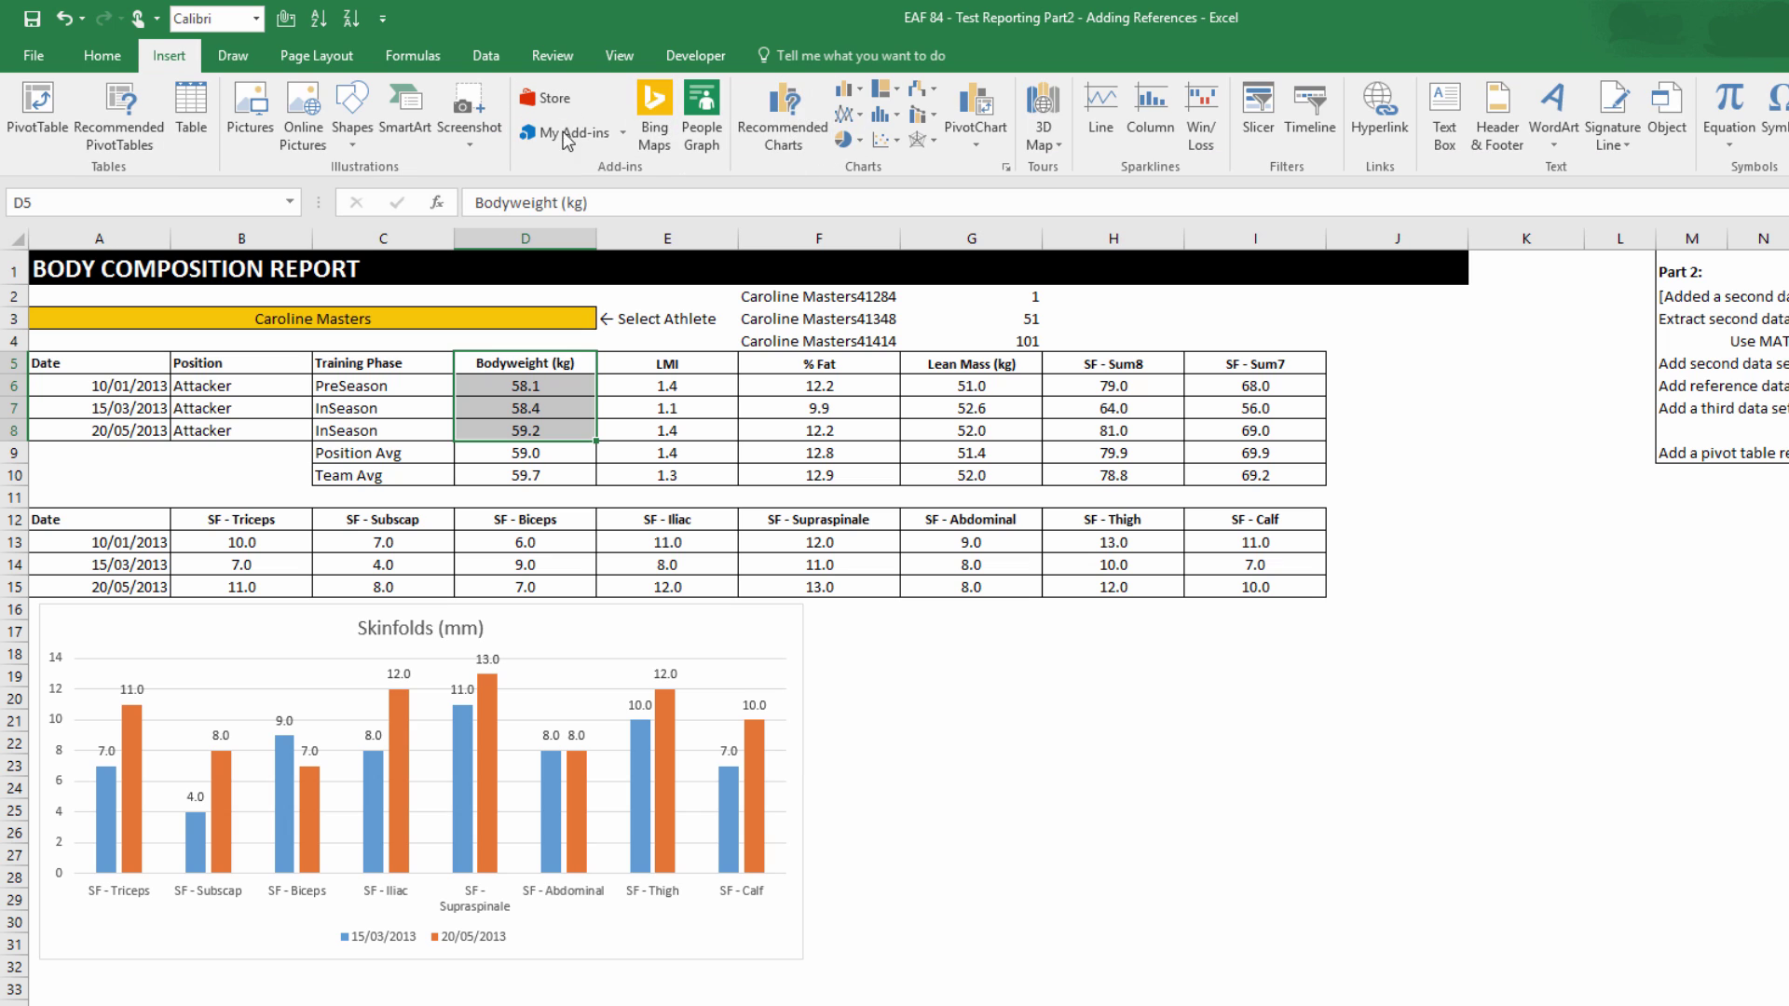
{"action": "left_click", "coordinate": [848, 114]}
{"action": "left_click", "coordinate": [864, 184]}
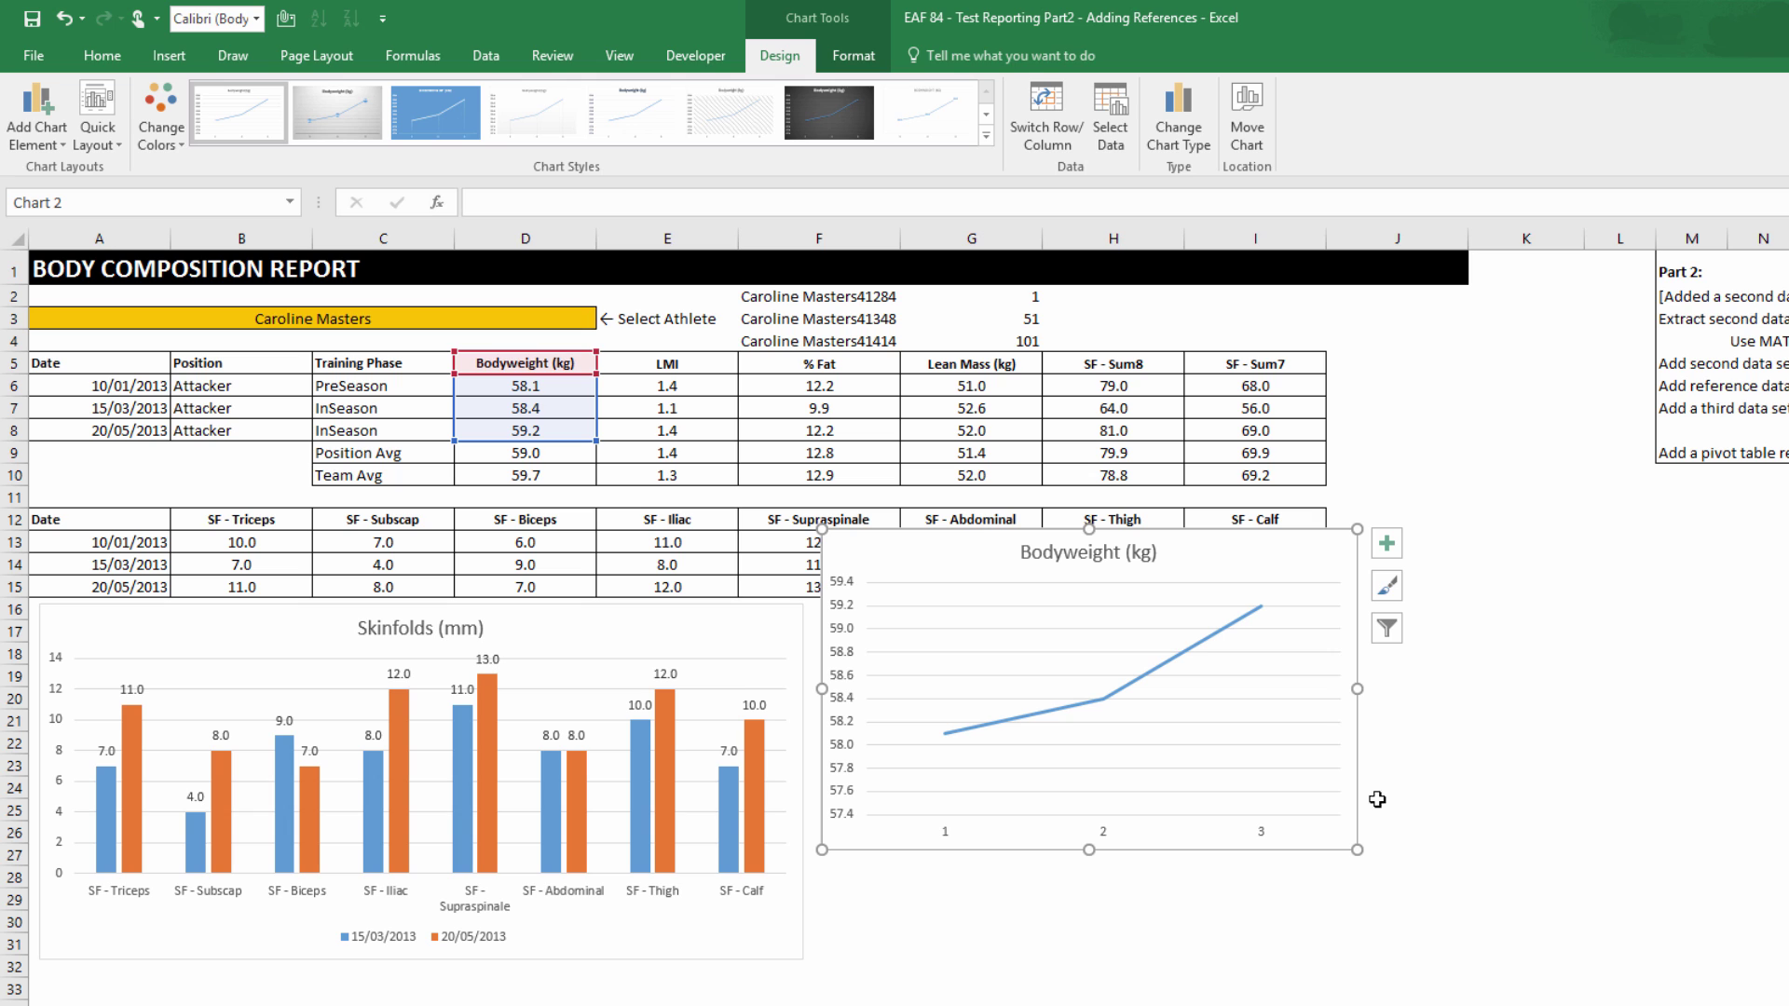
Add a second series named from the SF - Sum8 heading with values H6:H8.
{"action": "right_click", "coordinate": [996, 641]}
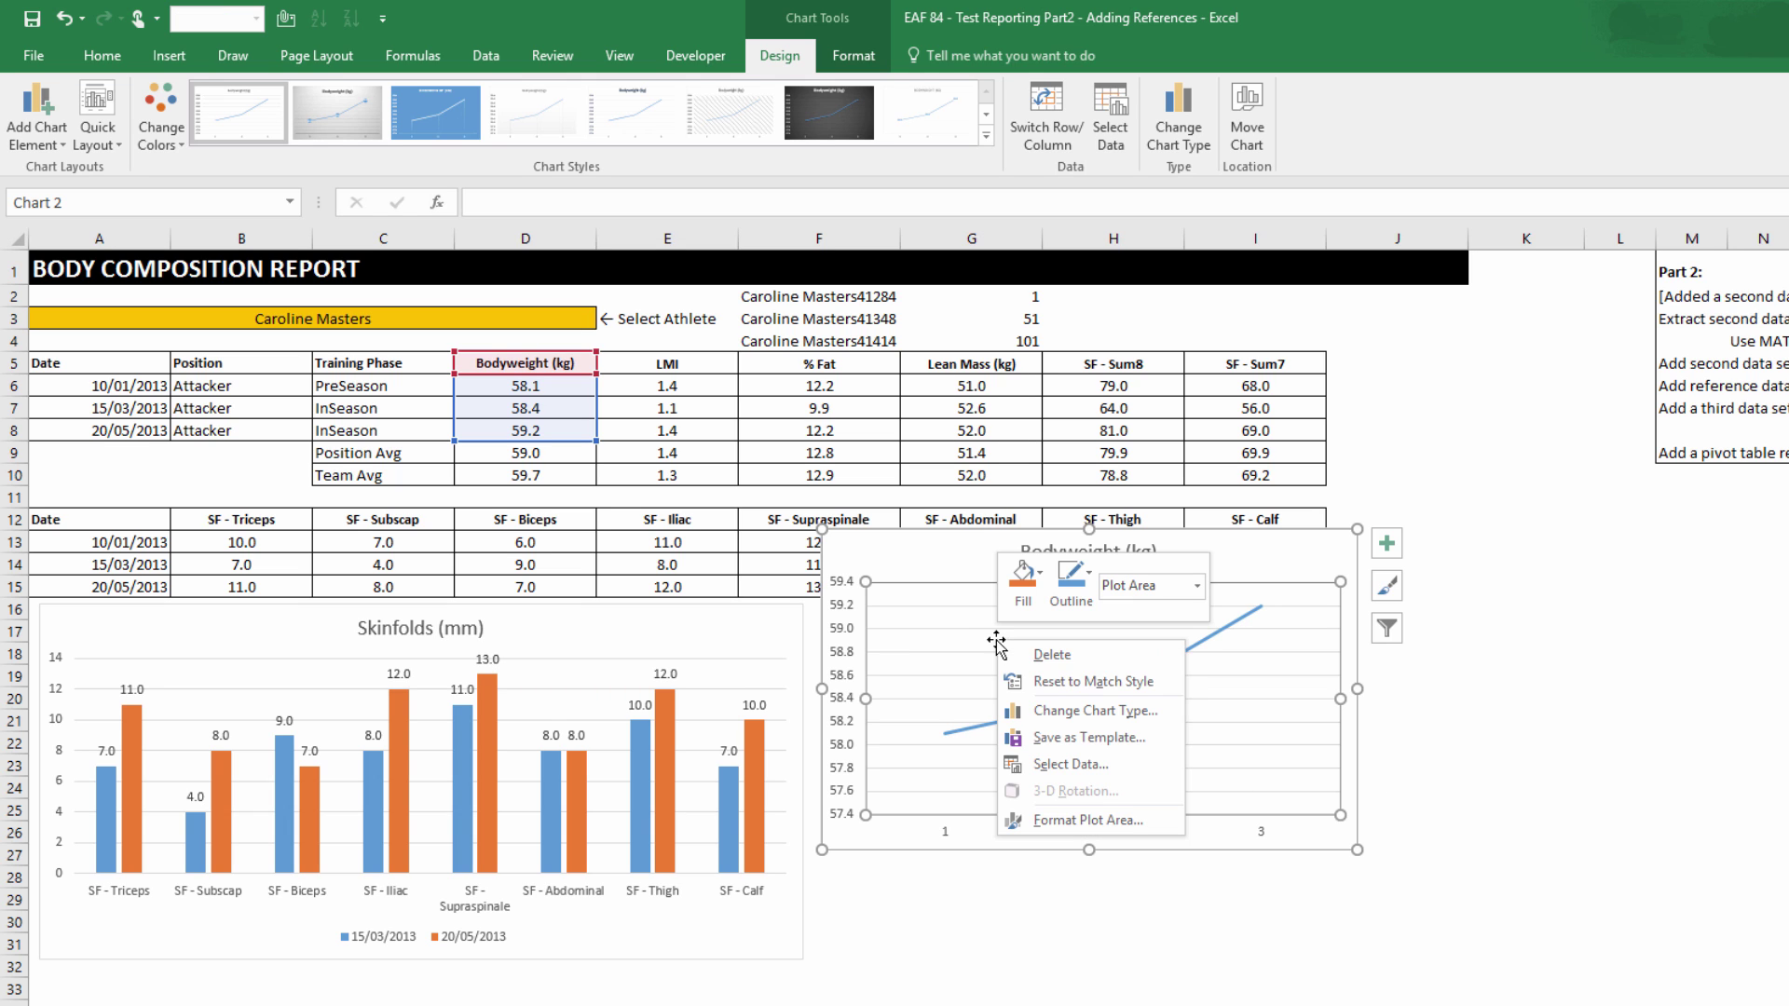
{"action": "left_click", "coordinate": [1062, 764]}
{"action": "left_click", "coordinate": [647, 466]}
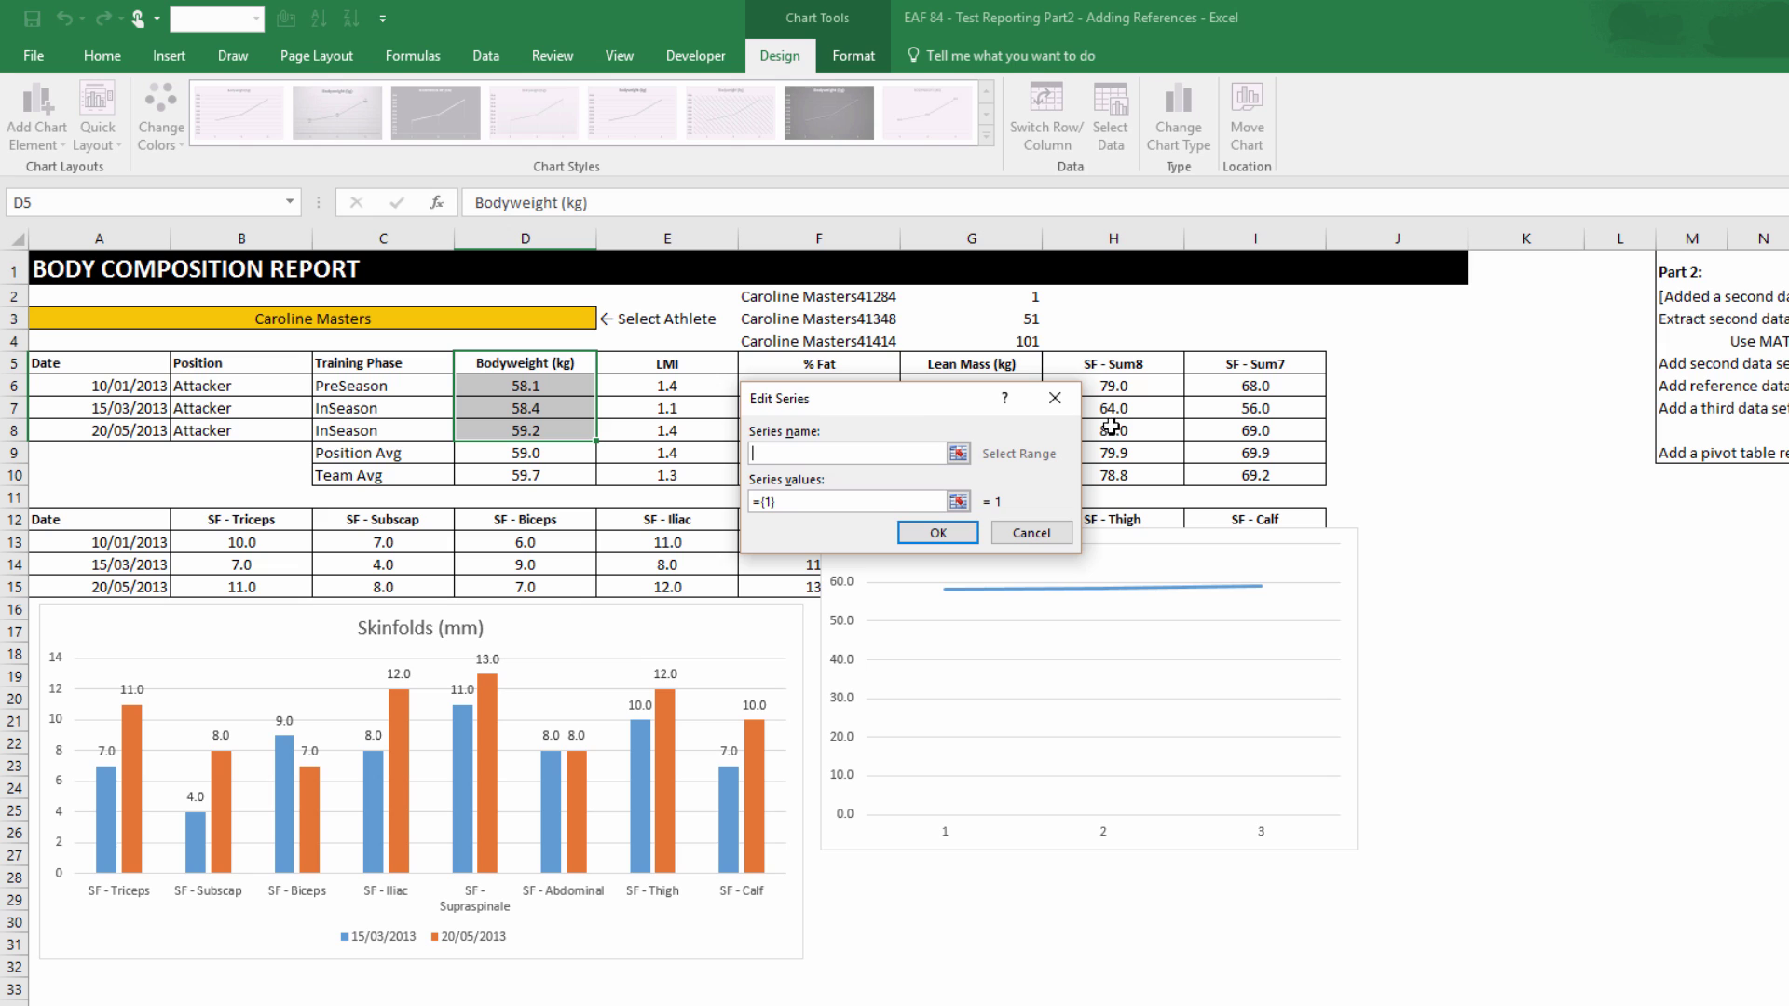
{"action": "left_click_drag", "start_coordinate": [983, 400], "coordinate": [872, 560]}
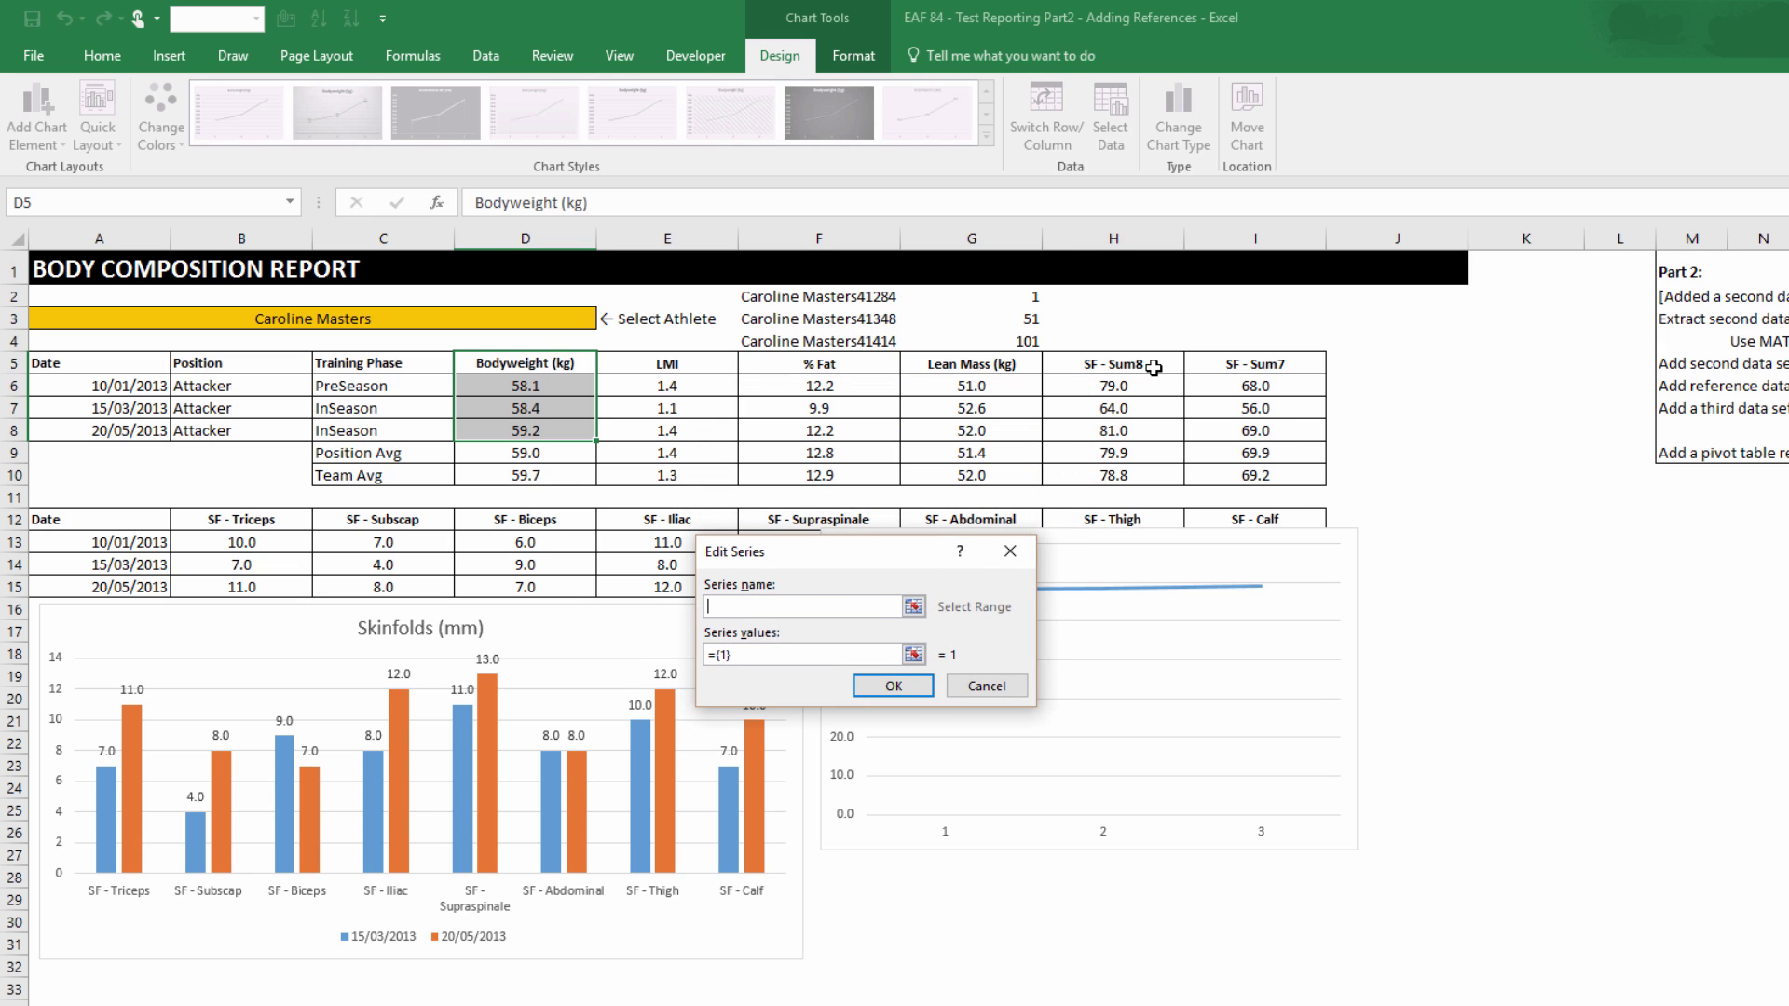
{"action": "left_click", "coordinate": [1153, 367]}
{"action": "left_click", "coordinate": [913, 655]}
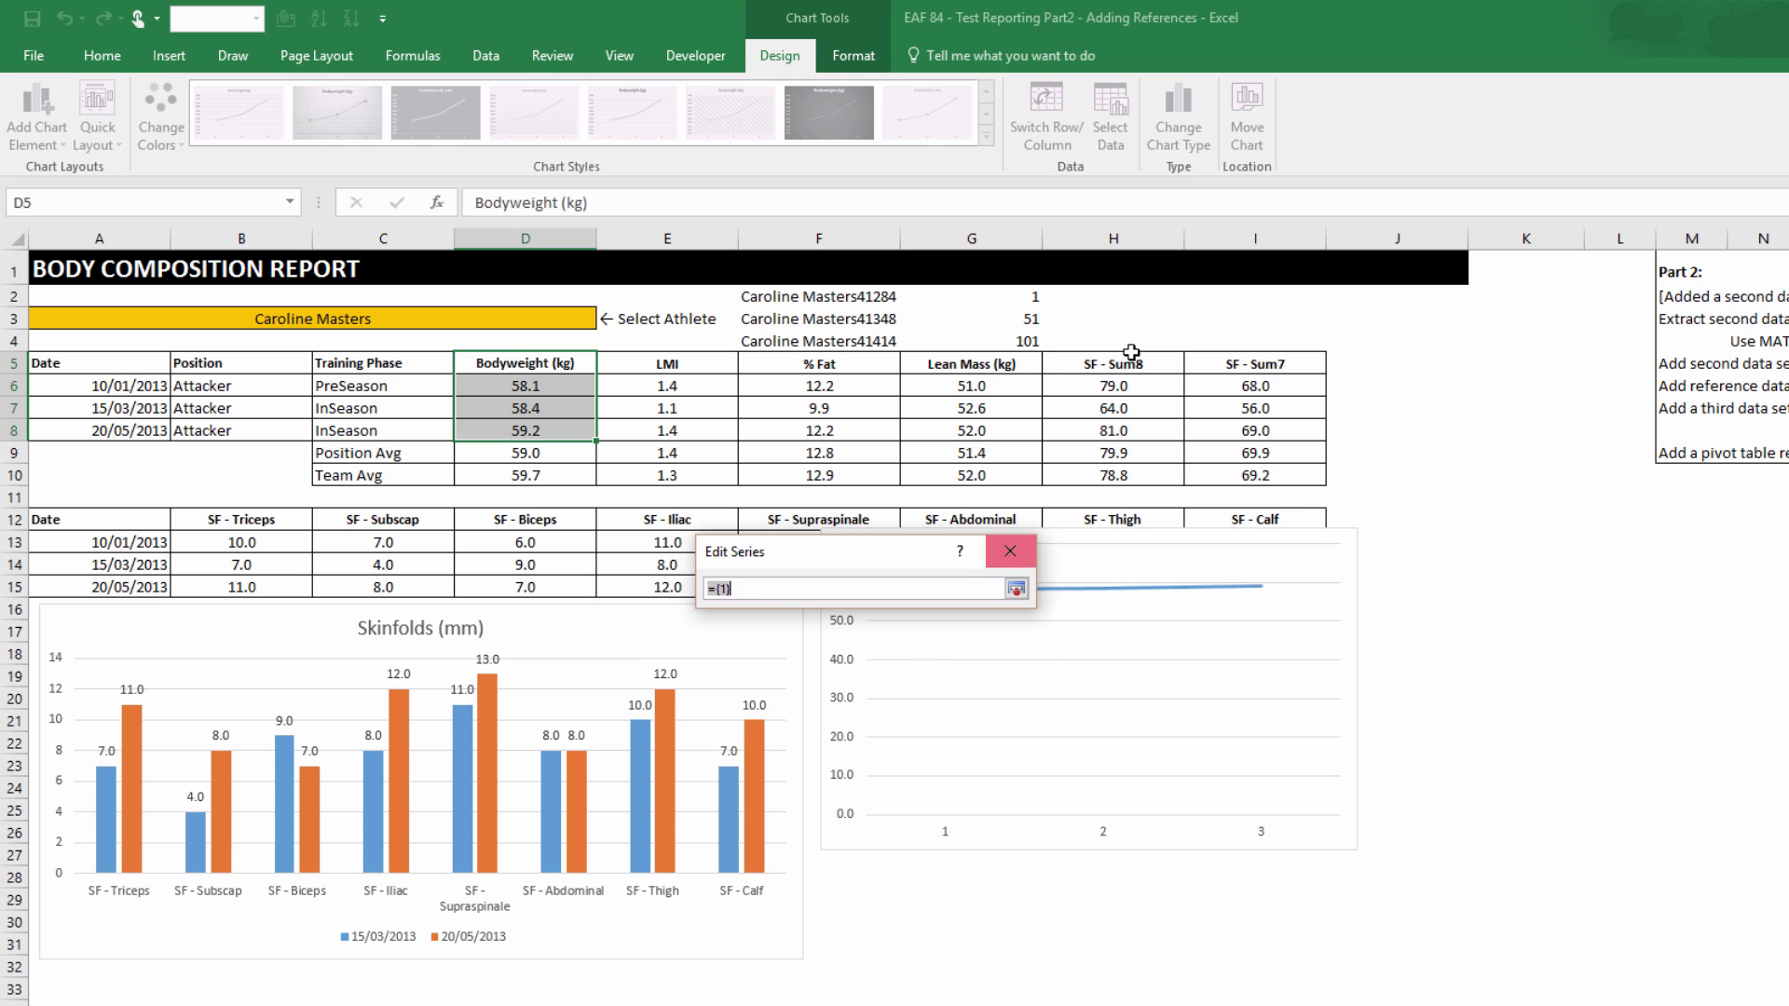
{"action": "left_click_drag", "start_coordinate": [1118, 380], "coordinate": [1118, 431]}
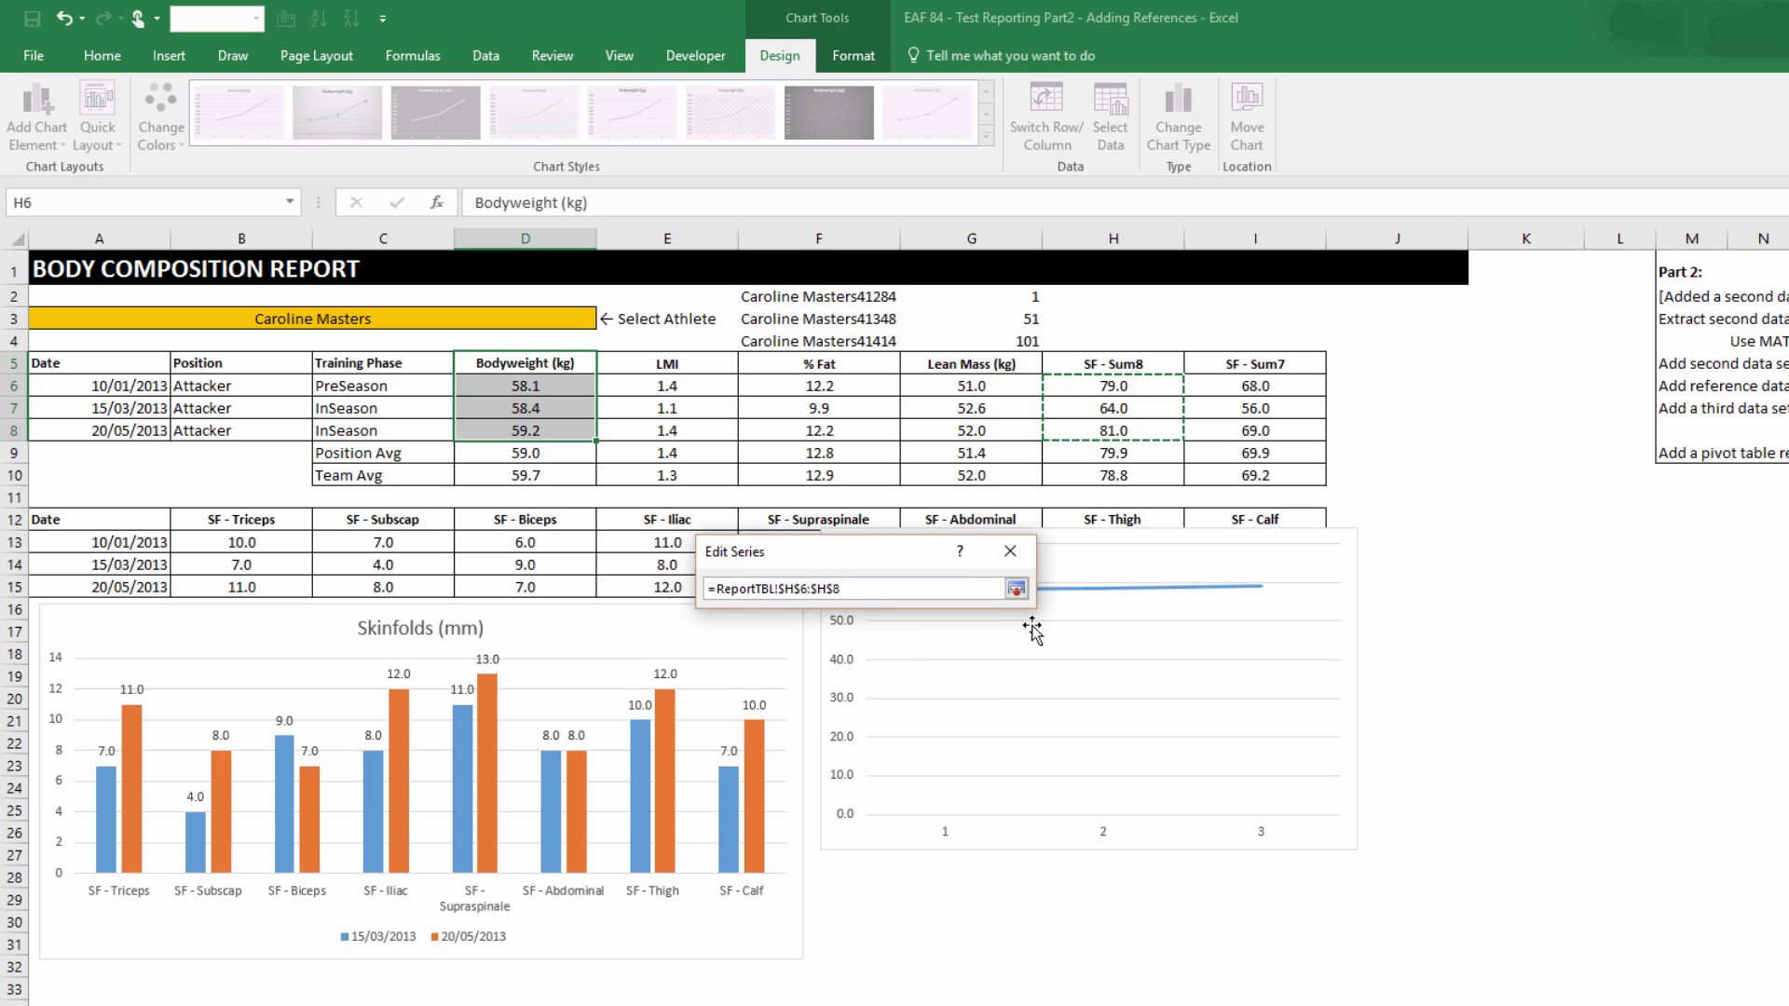
{"action": "left_click", "coordinate": [1016, 588]}
{"action": "left_click", "coordinate": [900, 691]}
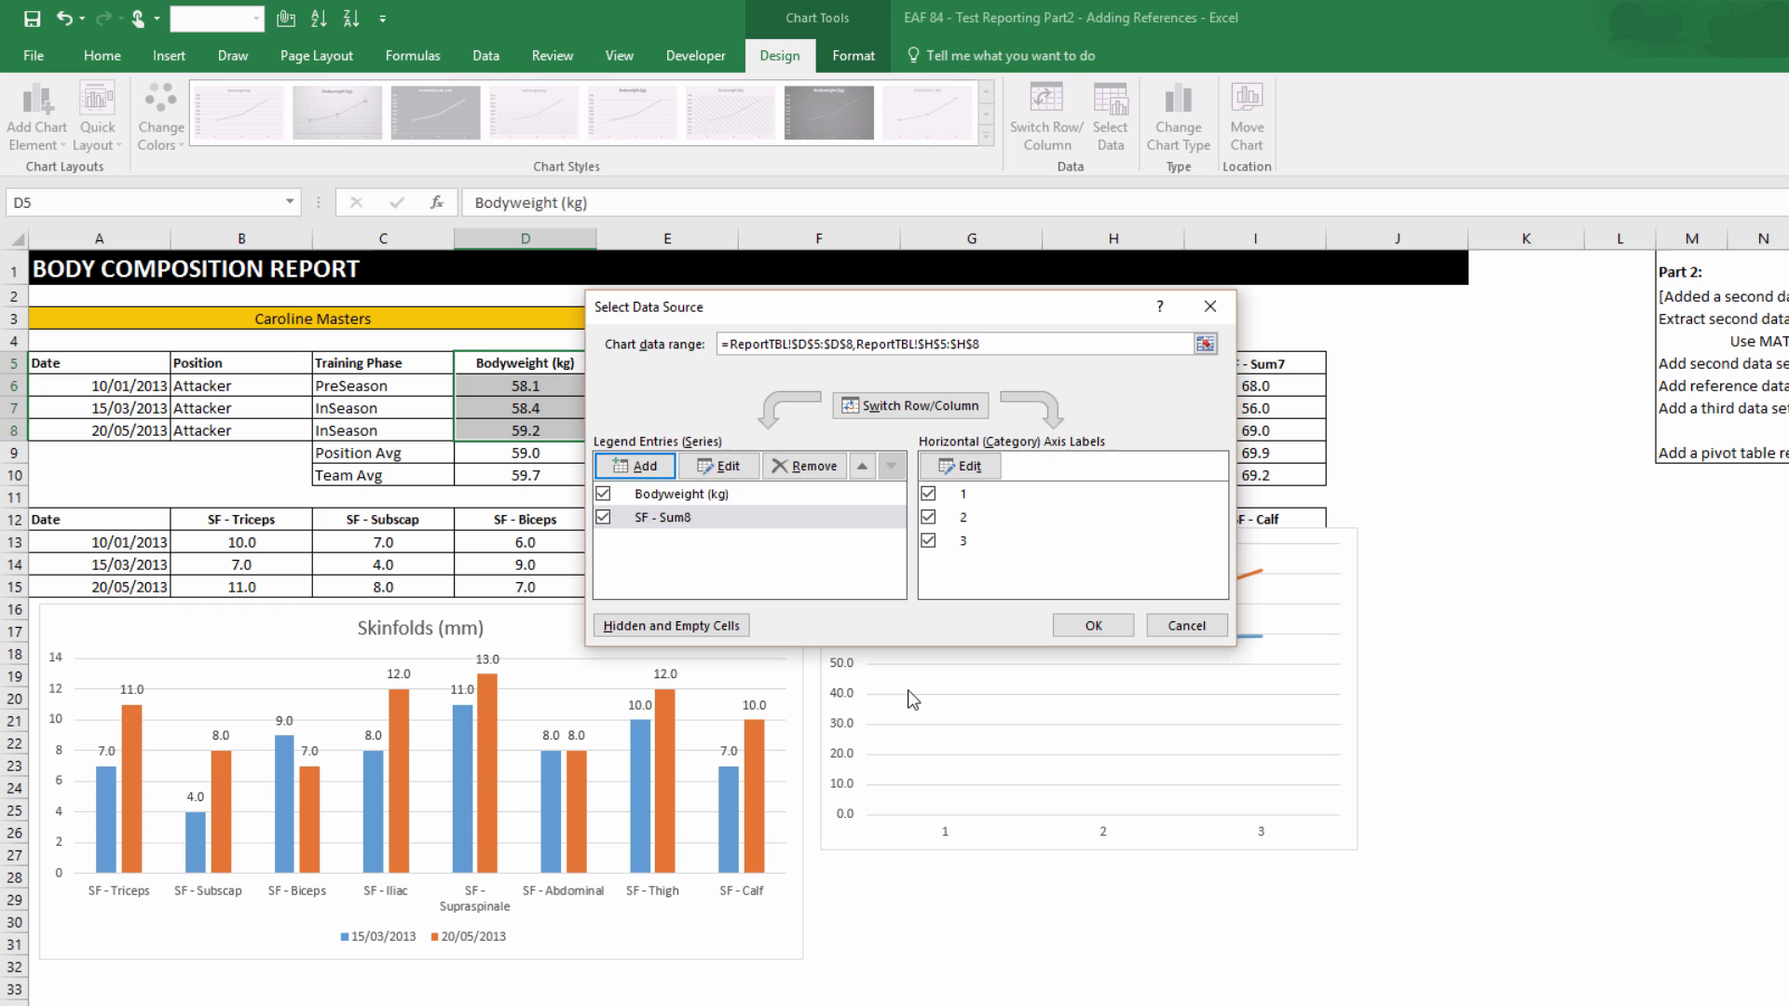
Use the test dates A6:A8 as the chart's horizontal axis labels.
{"action": "left_click", "coordinate": [967, 466]}
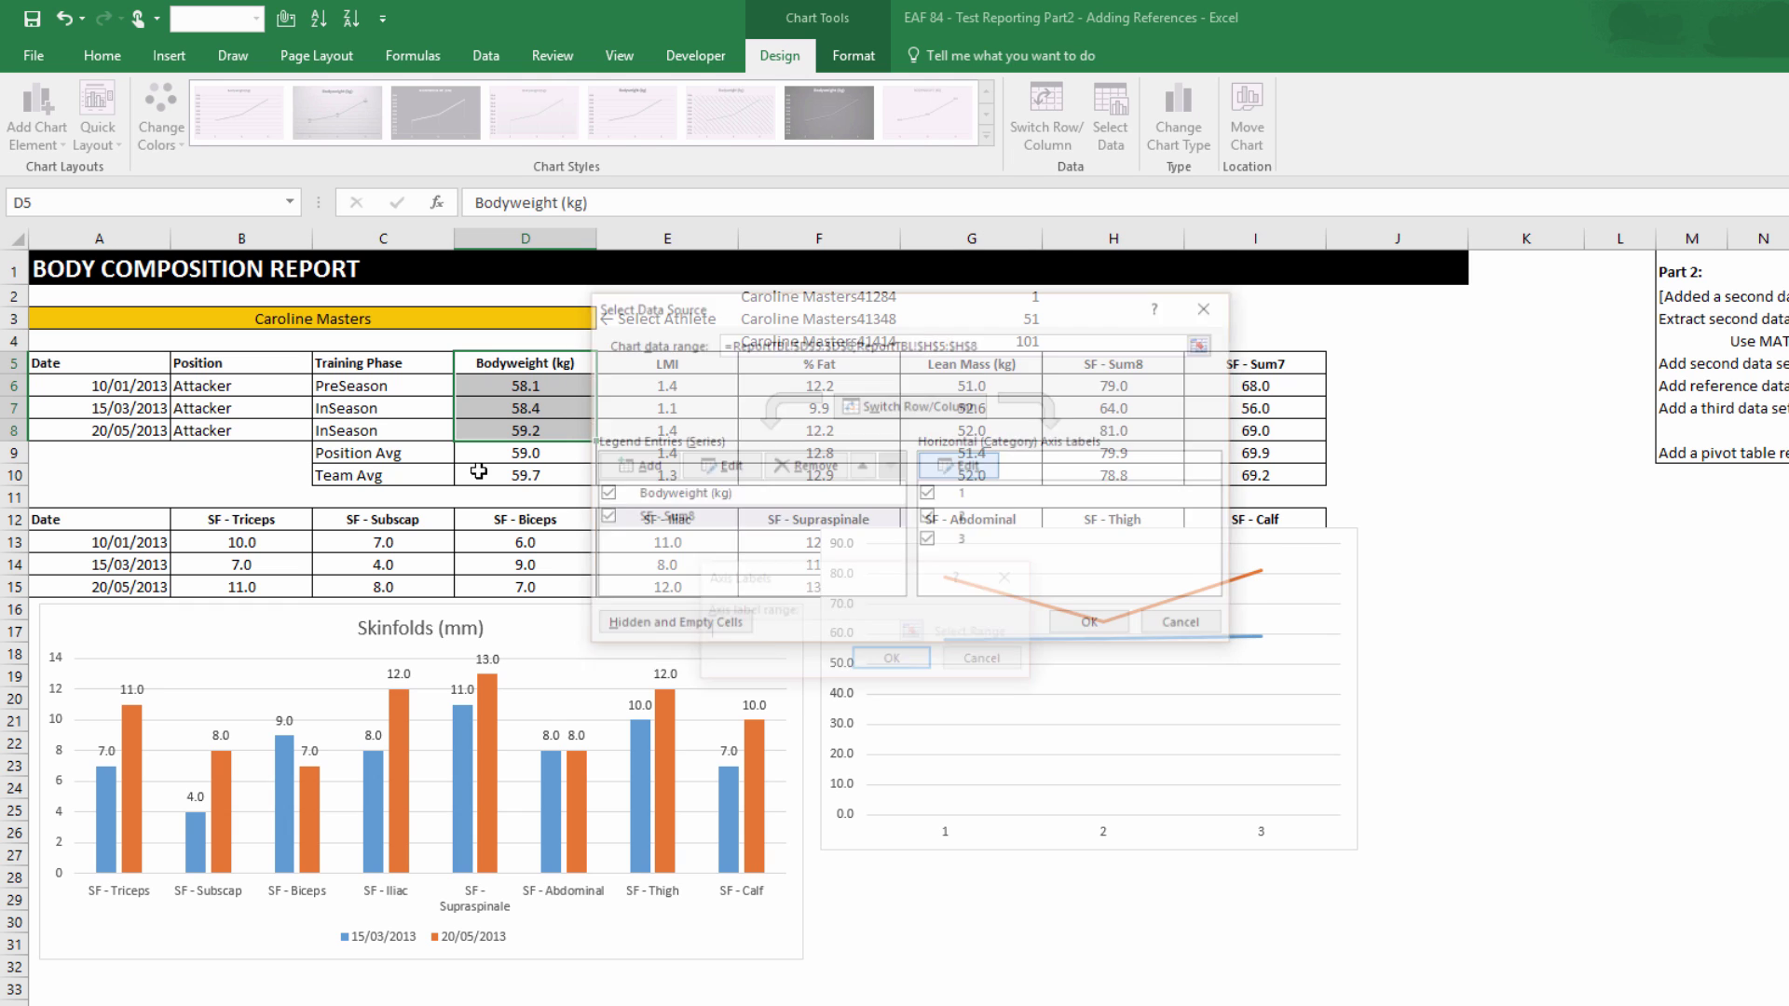
{"action": "left_click_drag", "start_coordinate": [126, 386], "coordinate": [123, 430]}
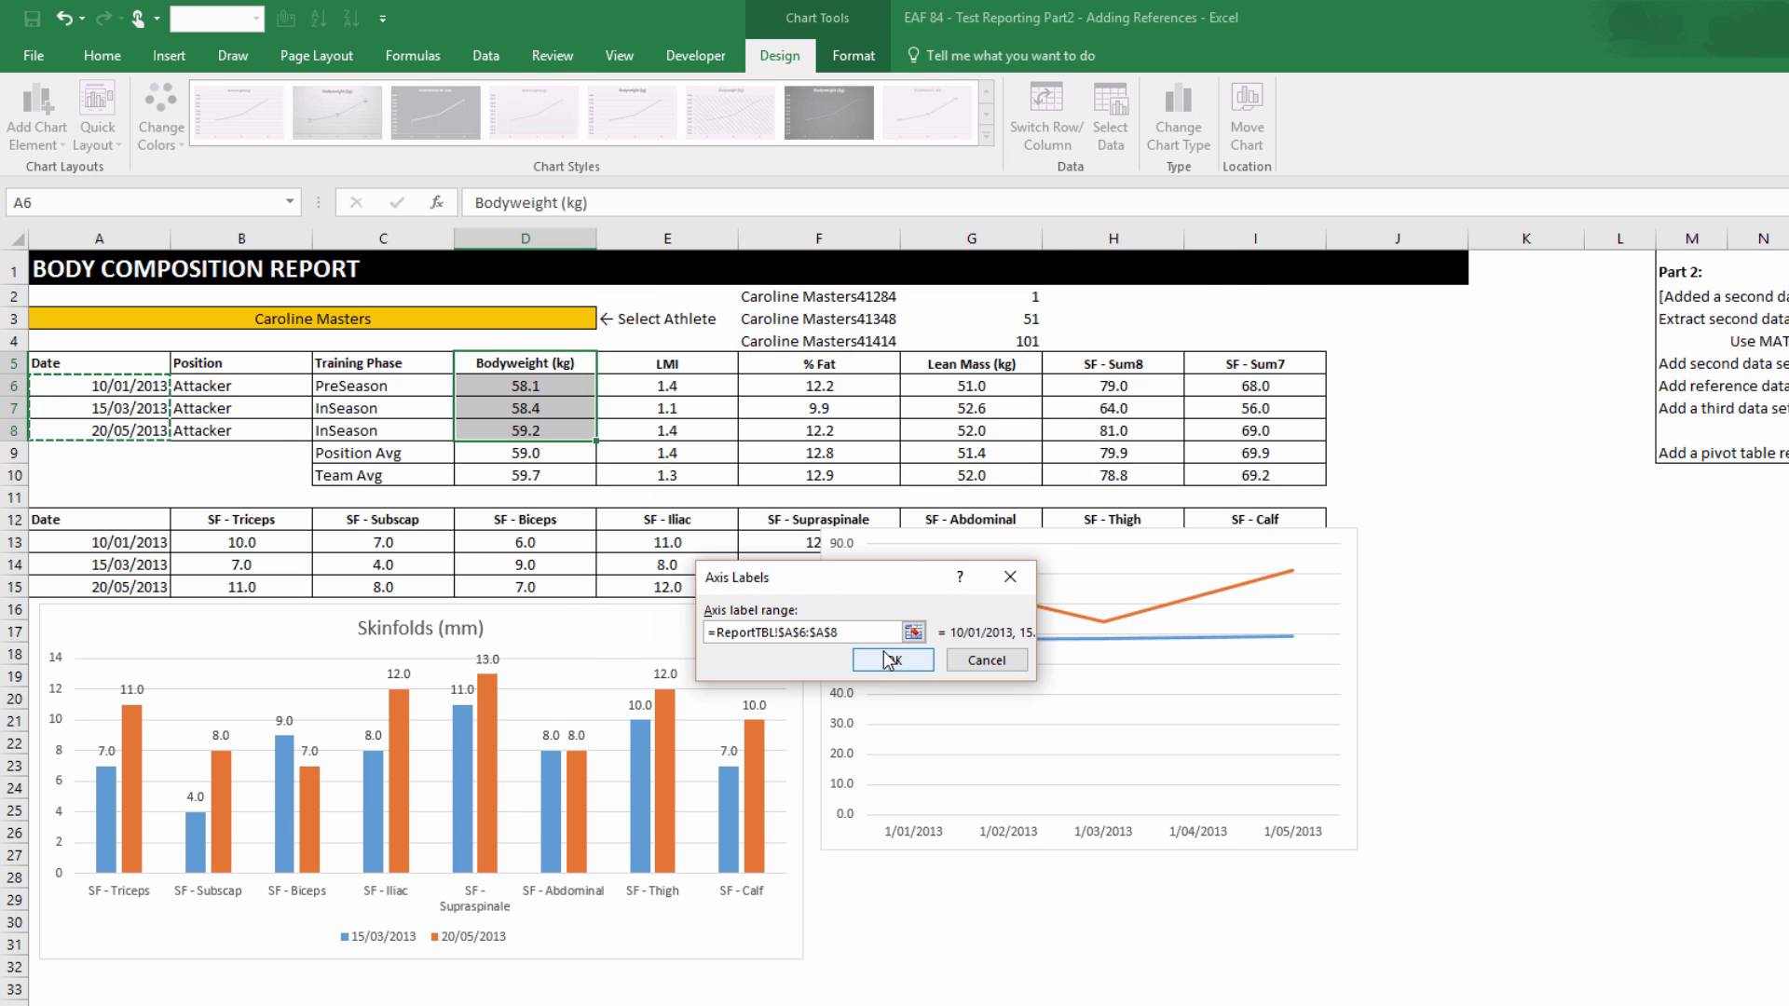
{"action": "left_click", "coordinate": [892, 657]}
{"action": "left_click", "coordinate": [1088, 624]}
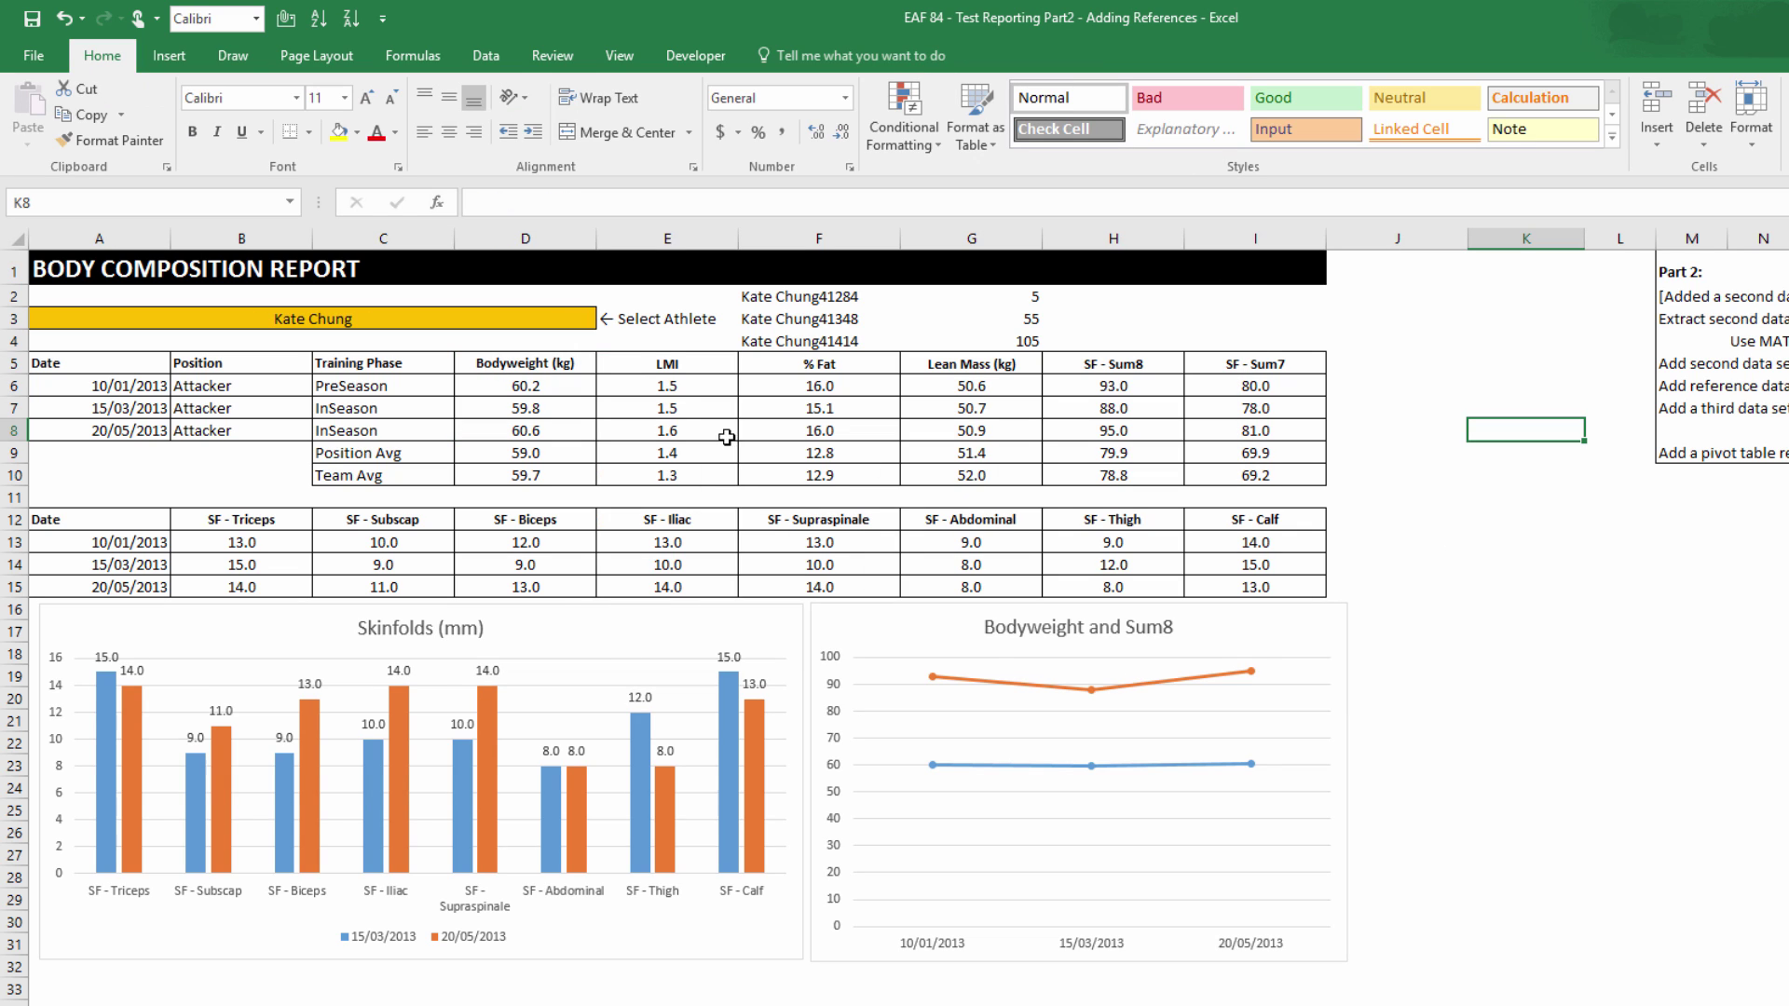
Pick a different athlete in A3 from its dropdown list.
{"action": "left_click", "coordinate": [557, 318]}
{"action": "left_click", "coordinate": [602, 318]}
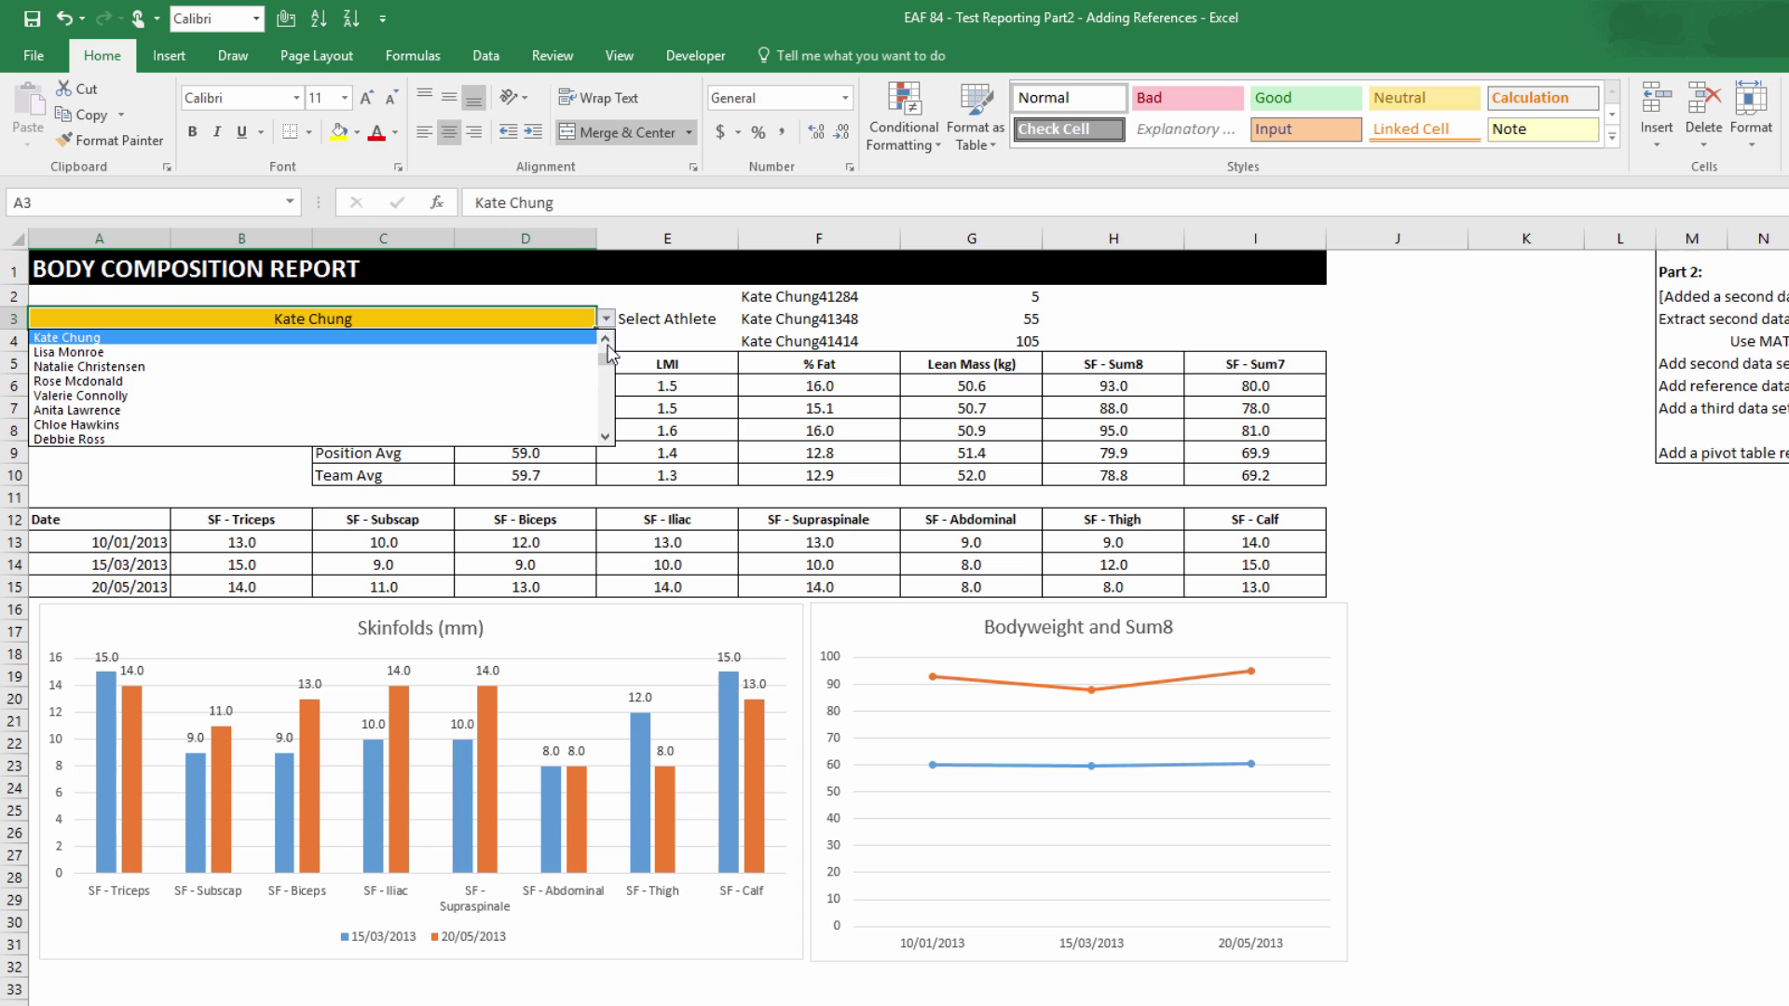
{"action": "left_click", "coordinate": [606, 341]}
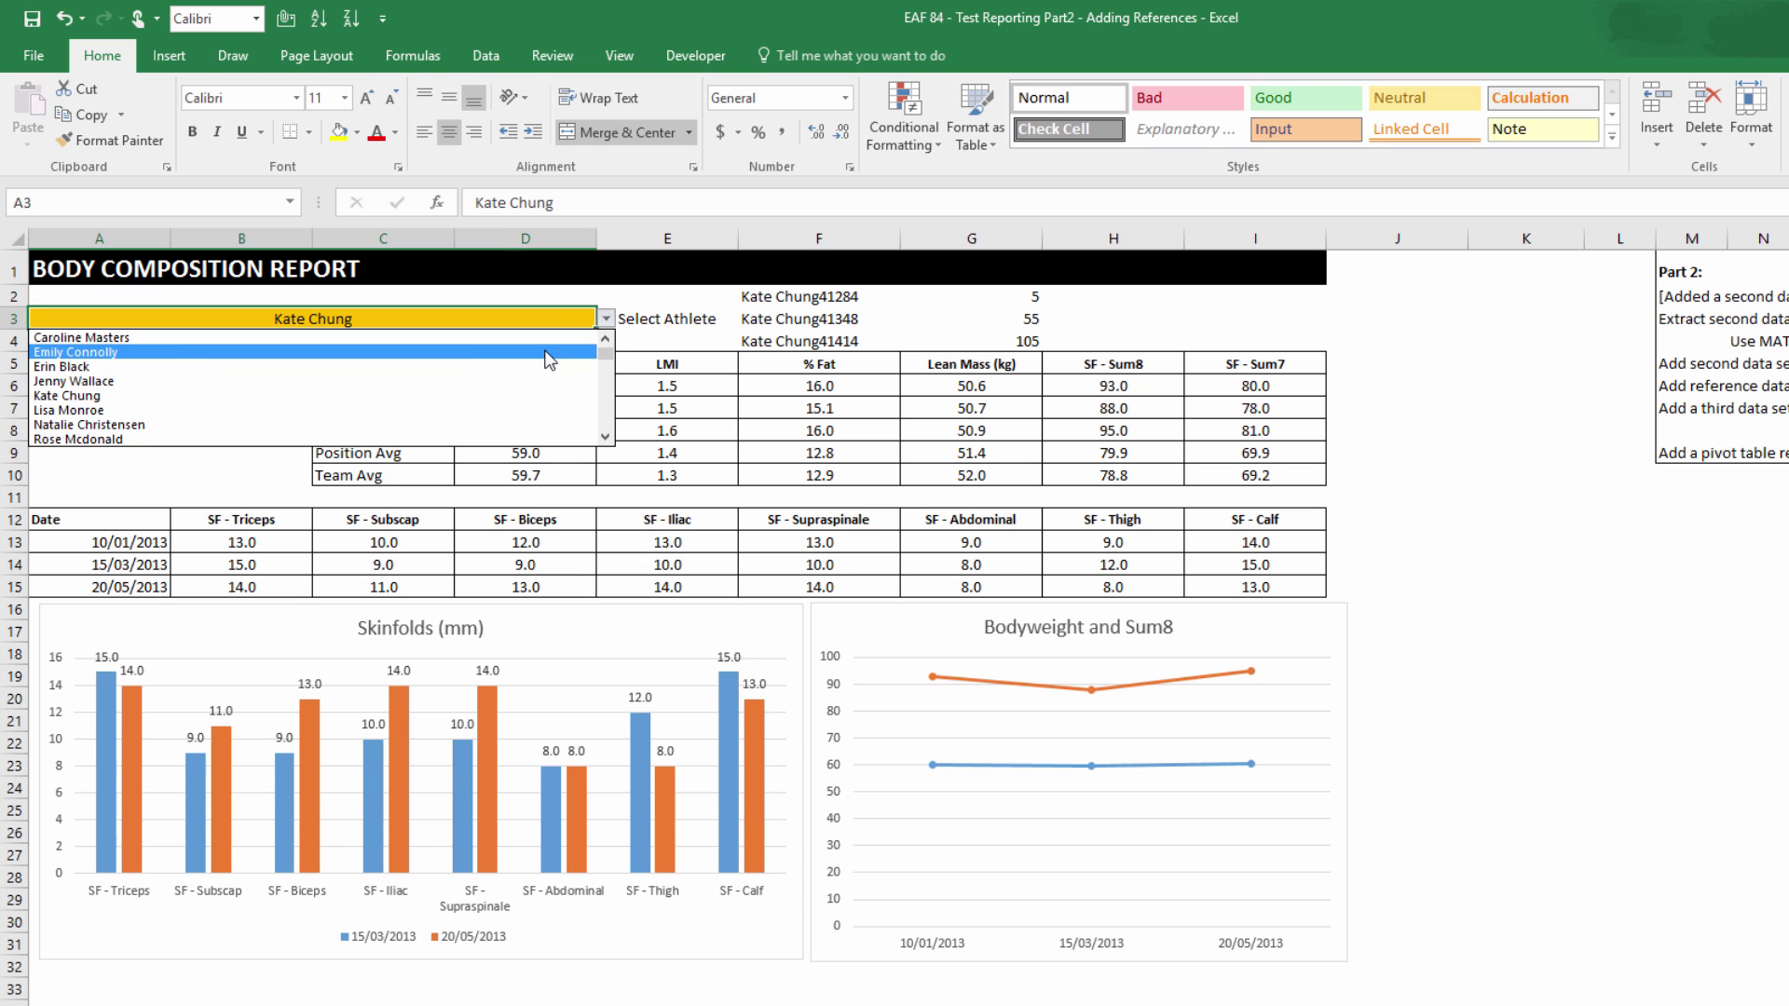
{"action": "left_click", "coordinate": [111, 352]}
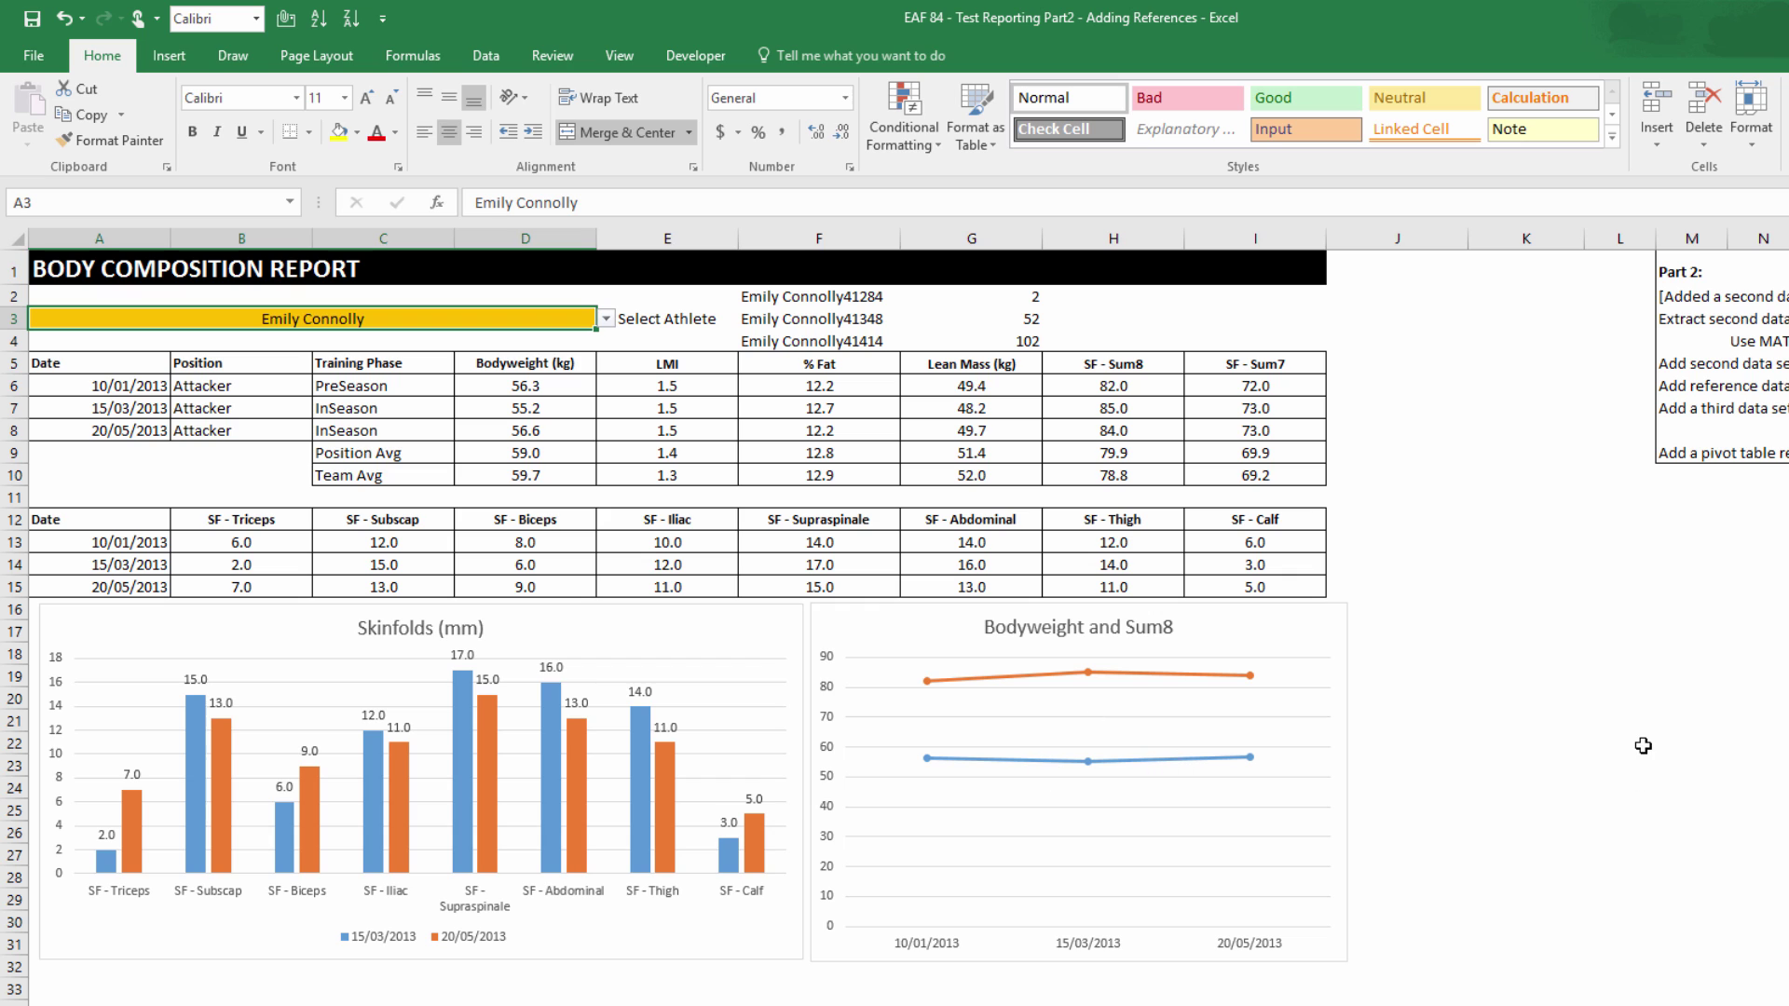
{"action": "left_click", "coordinate": [1580, 700]}
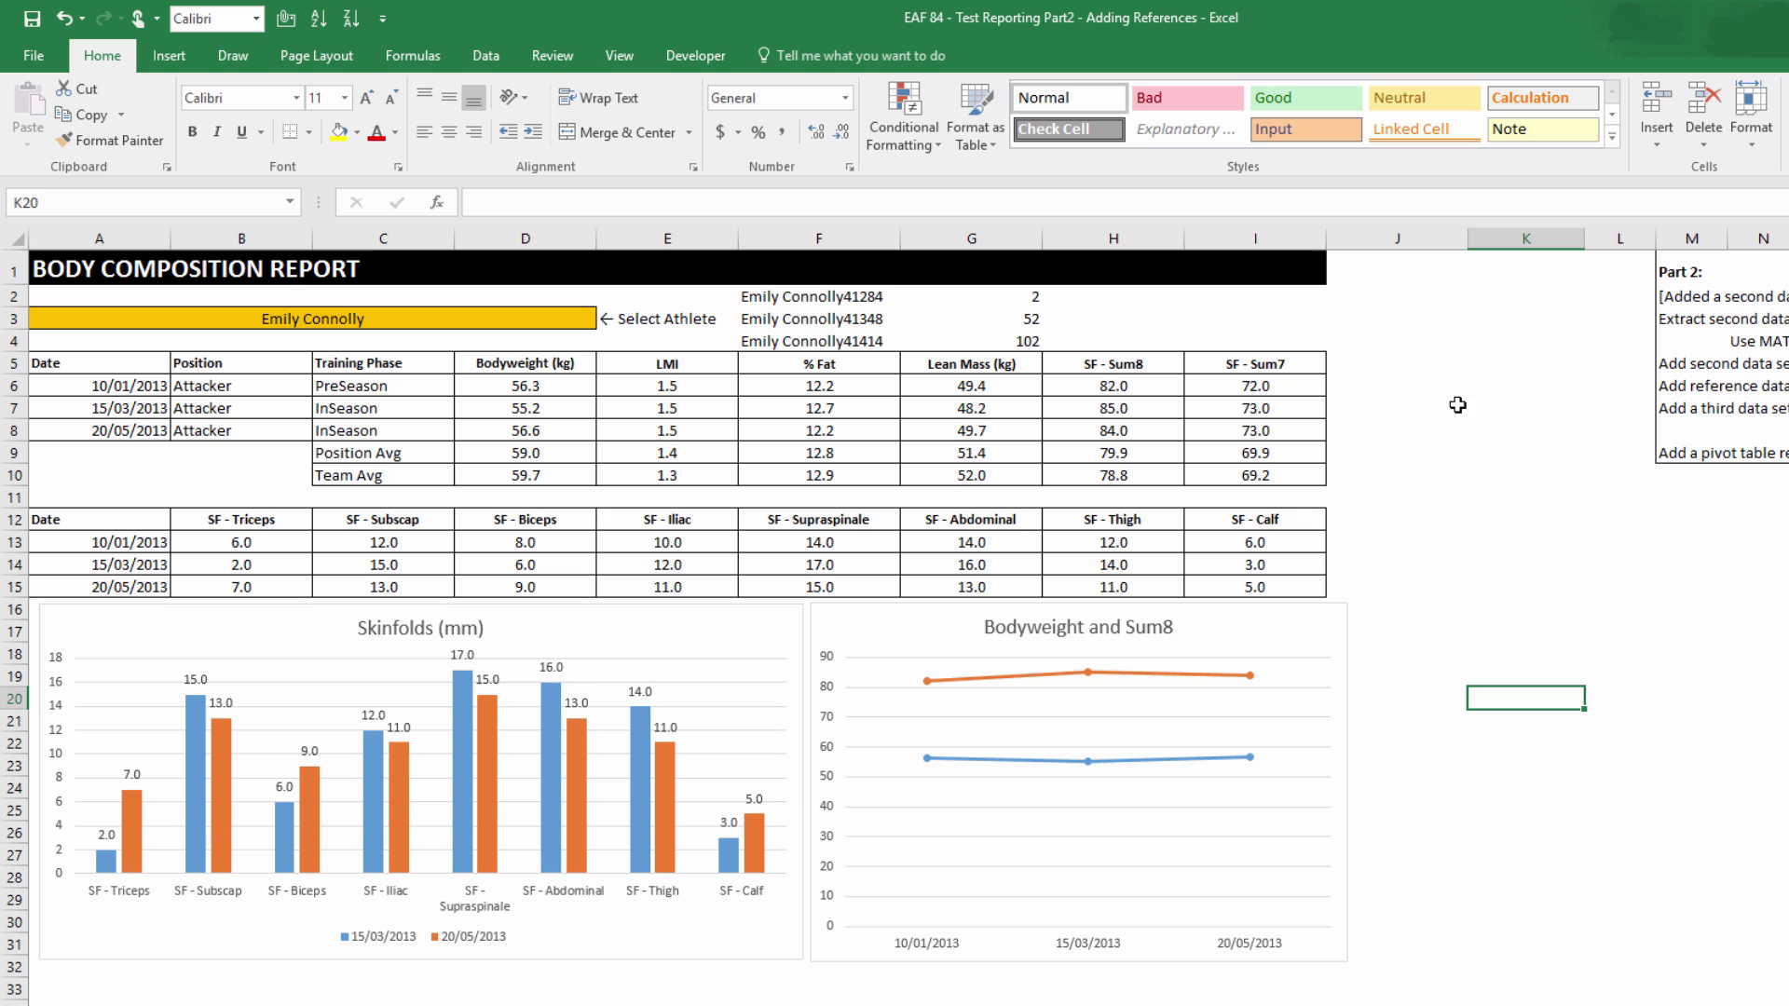
Give the helper cells F2:G4 a light grey font colour instead of white.
{"action": "mouse_move", "coordinate": [790, 300]}
{"action": "left_mouse_down"}
{"action": "mouse_move", "coordinate": [792, 336]}
{"action": "mouse_move", "coordinate": [969, 343]}
{"action": "left_mouse_up"}
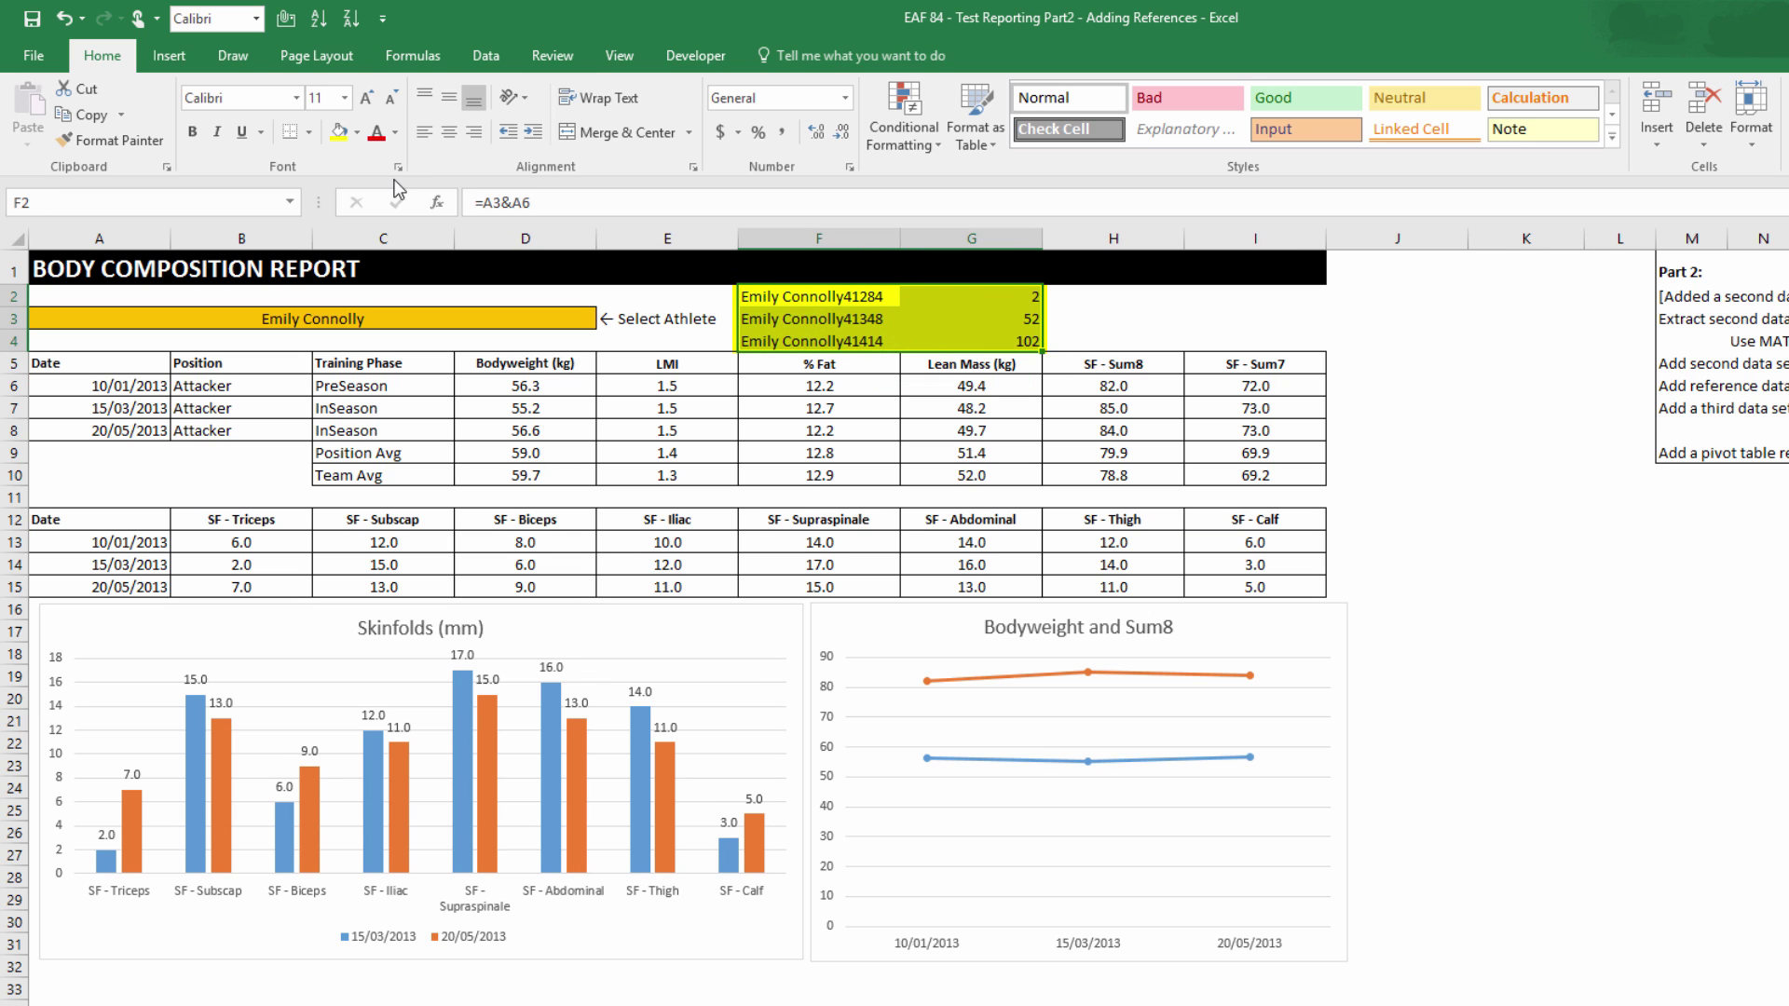
{"action": "left_click", "coordinate": [395, 132]}
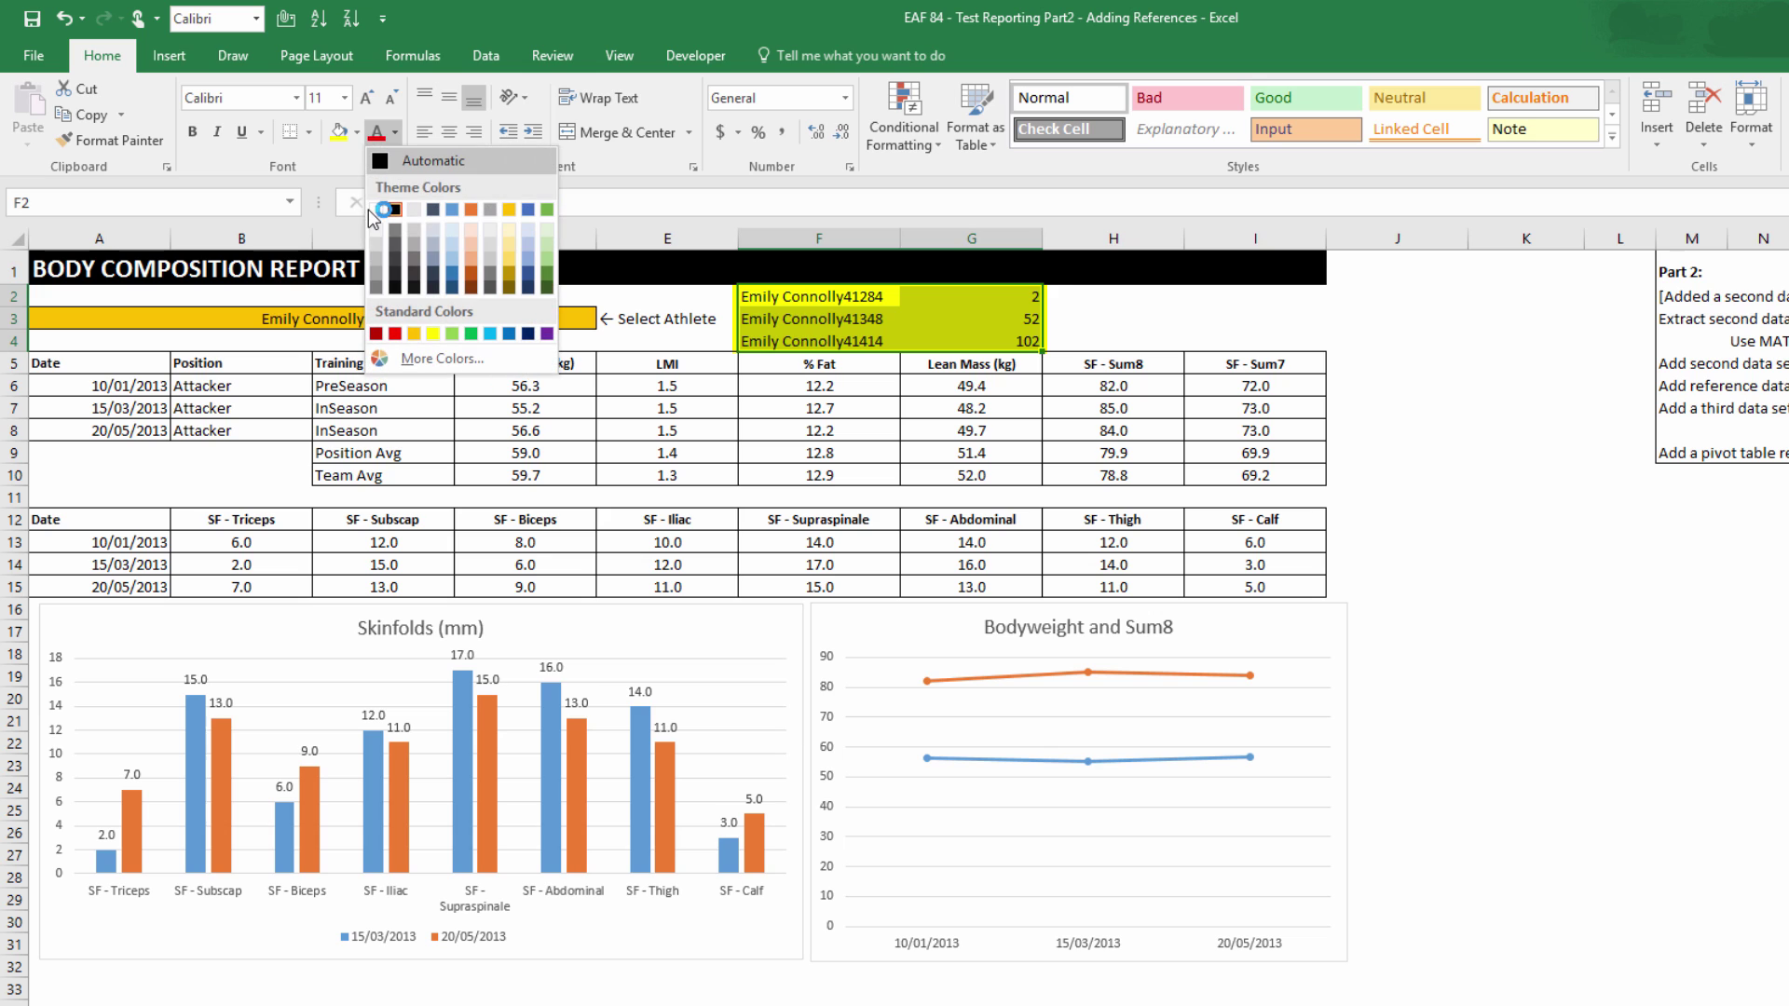
{"action": "left_click", "coordinate": [375, 211]}
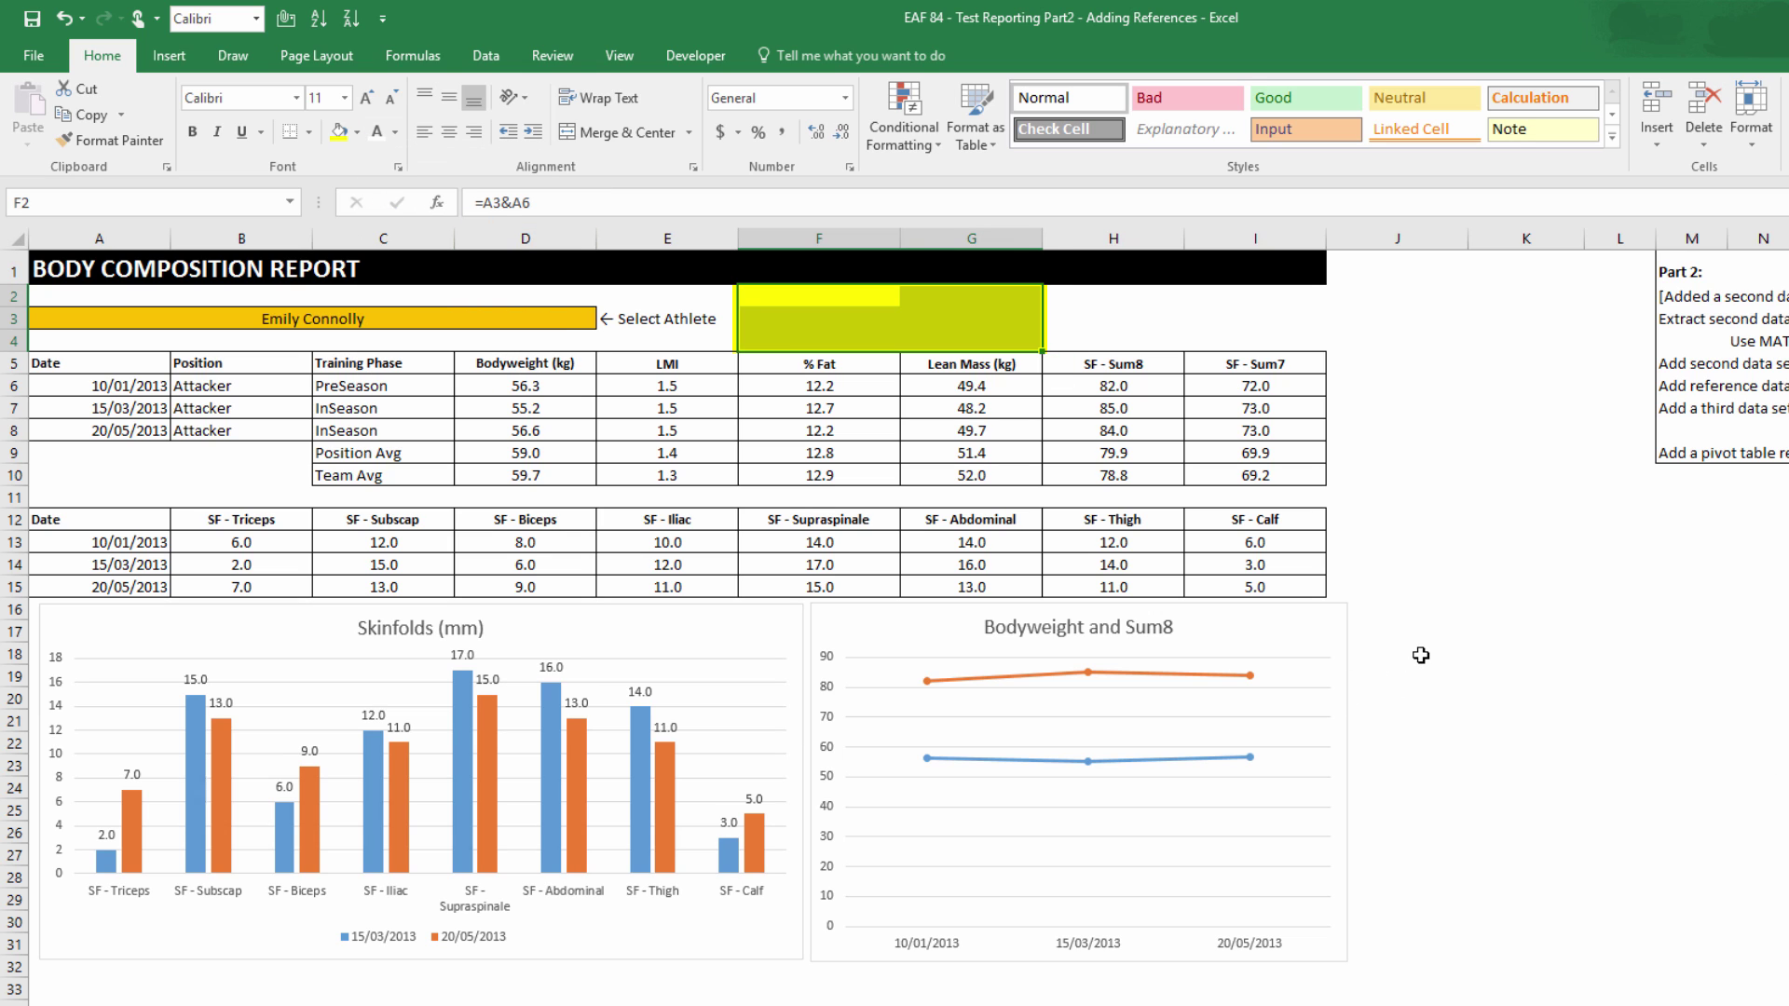
{"action": "key", "text": "ctrl+z"}
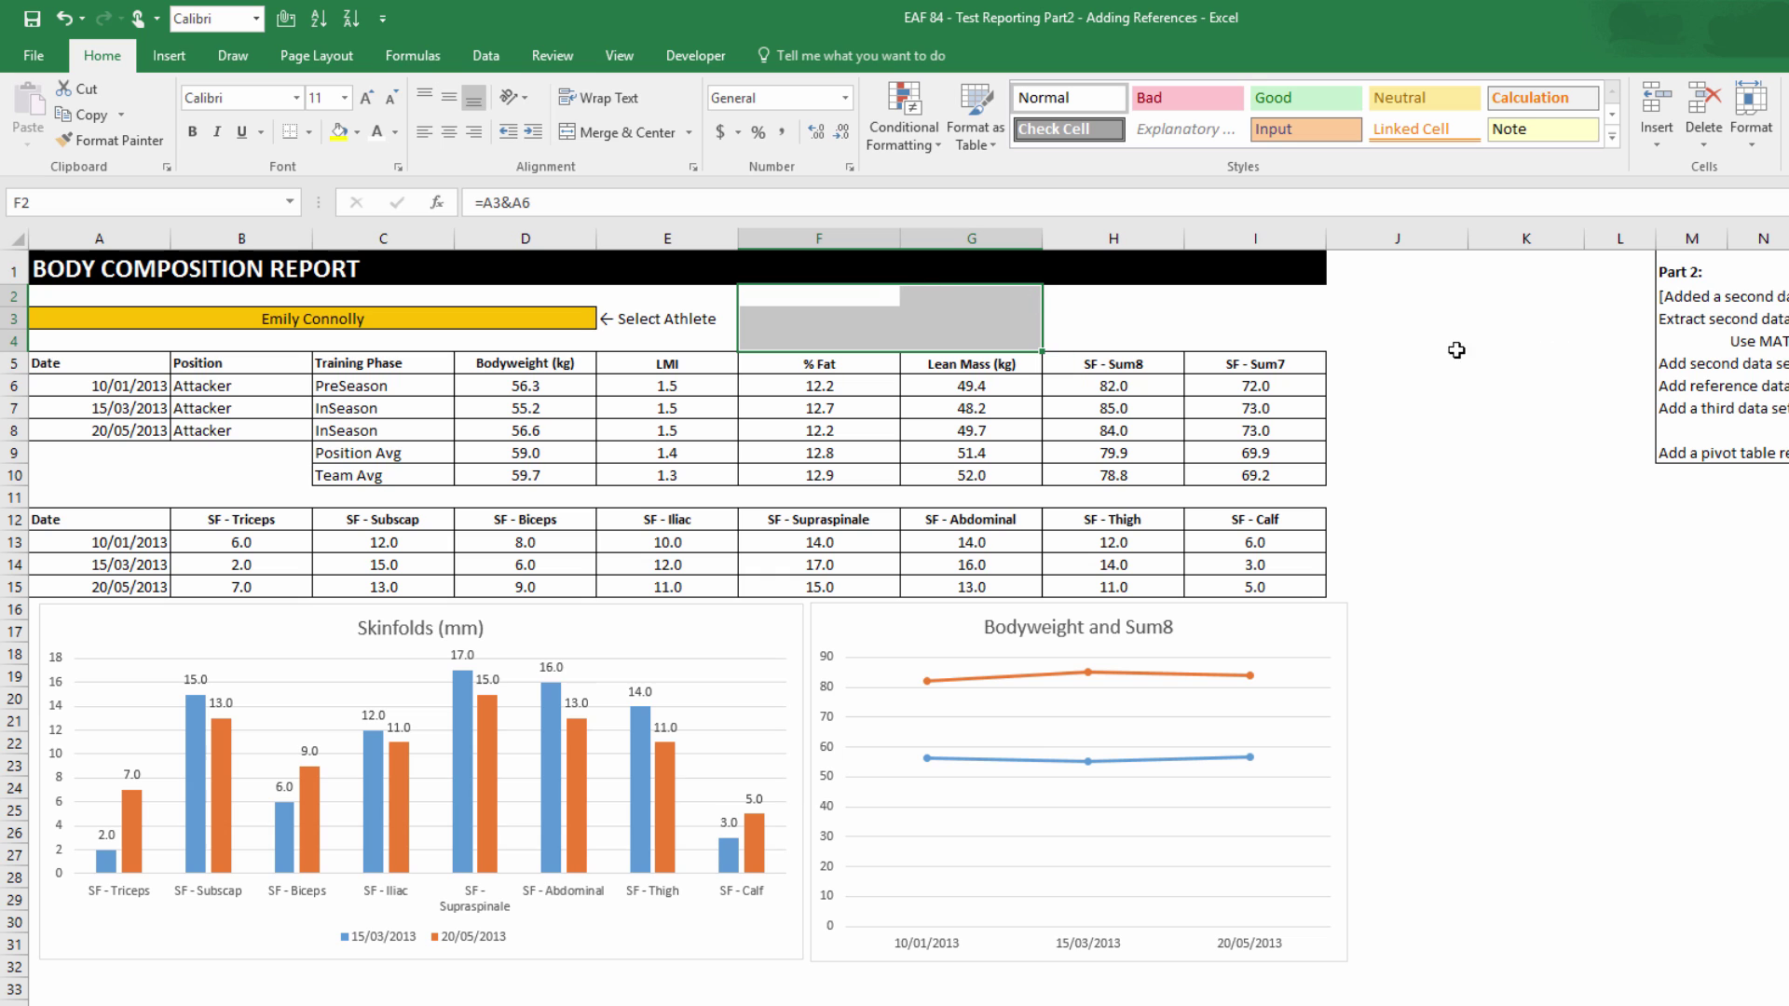
{"action": "left_click", "coordinate": [395, 133]}
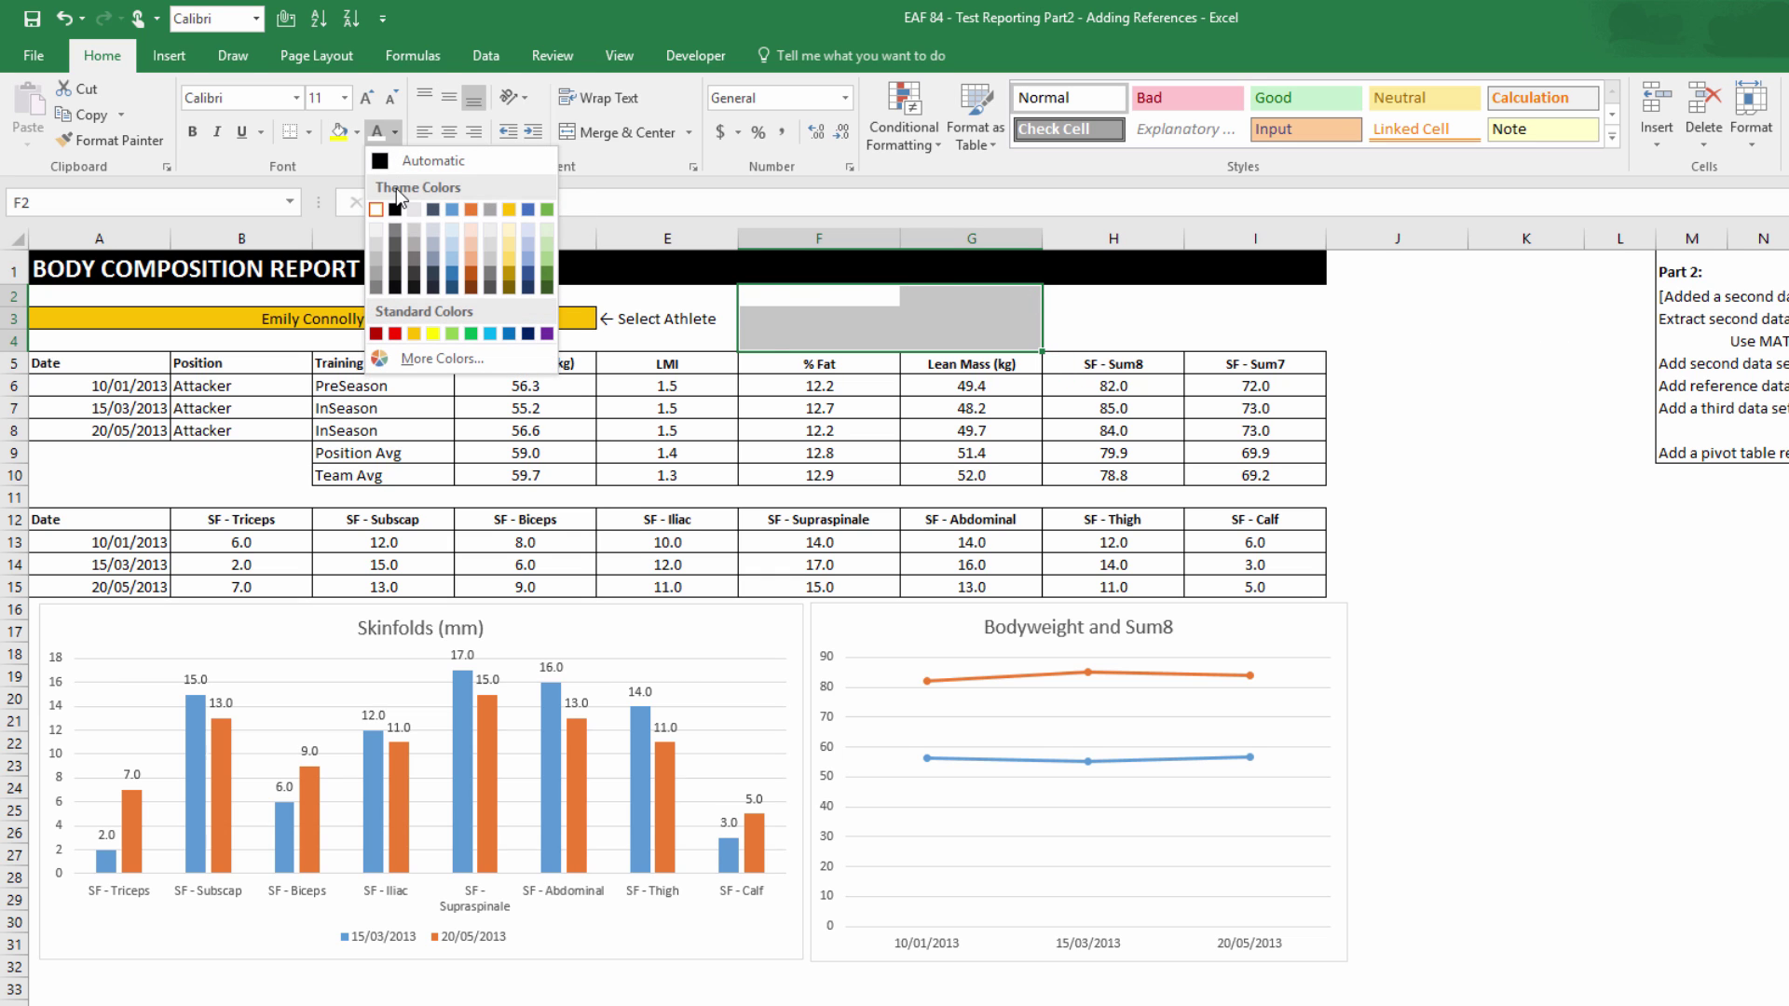
{"action": "left_click", "coordinate": [376, 273]}
{"action": "left_click", "coordinate": [1416, 340]}
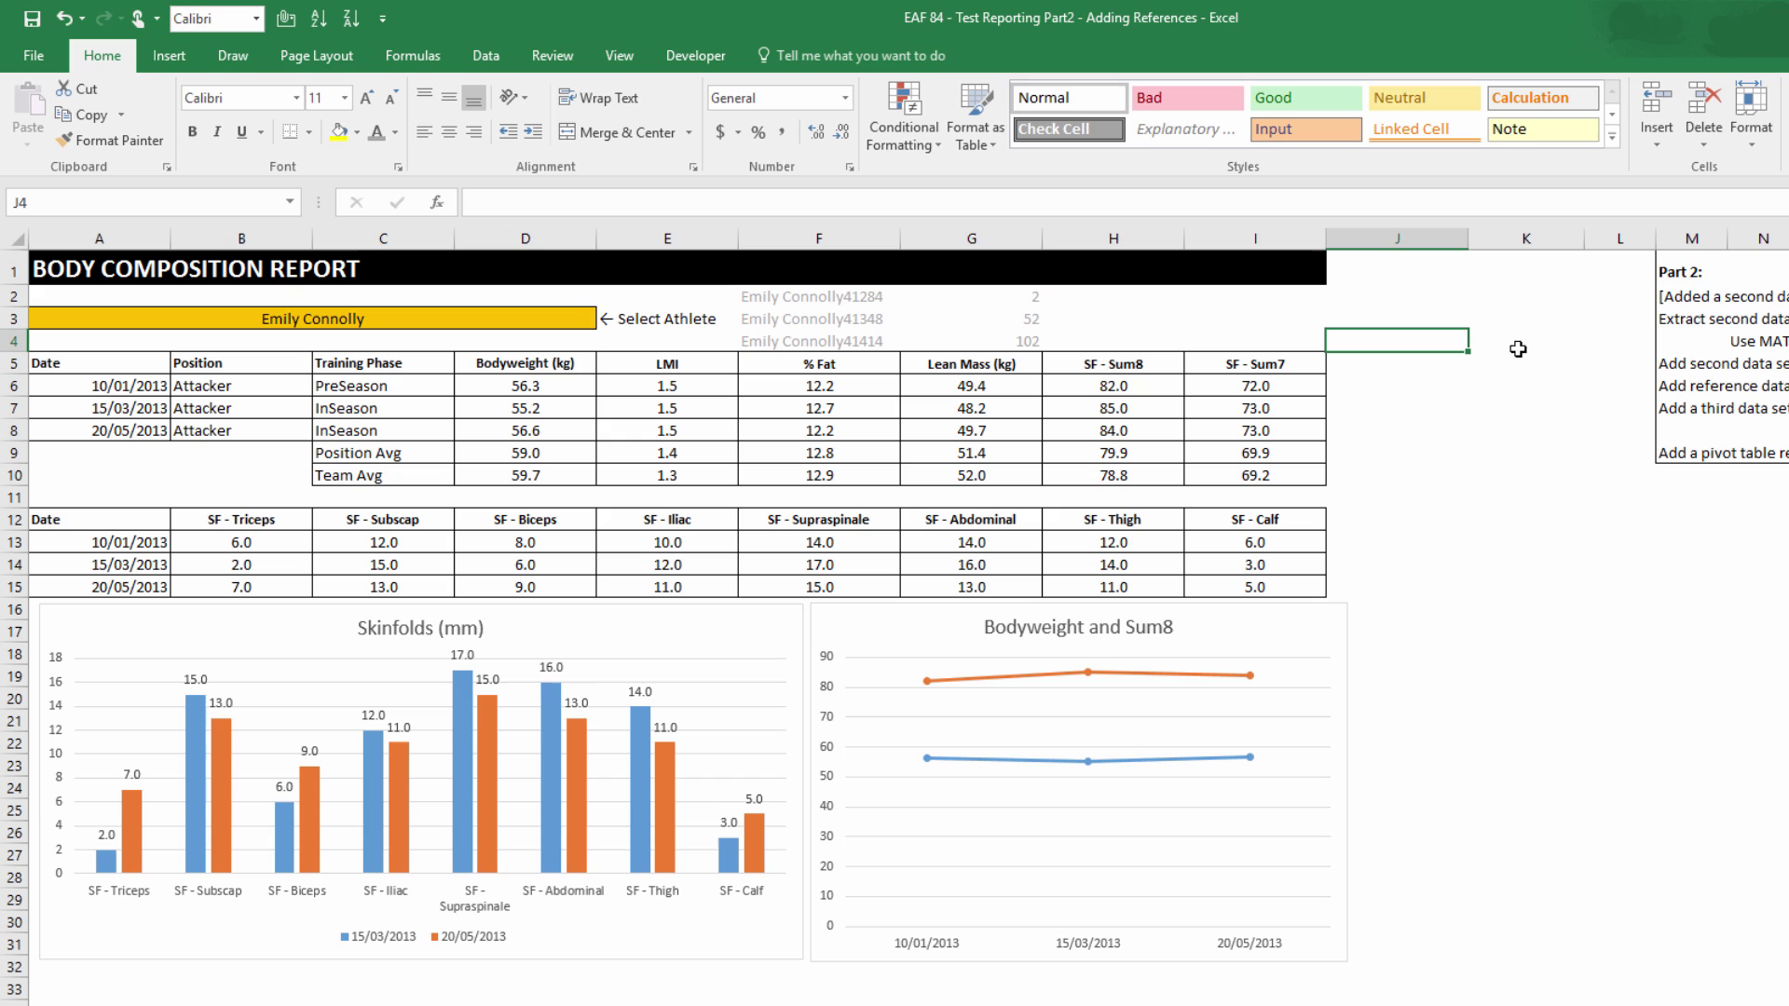